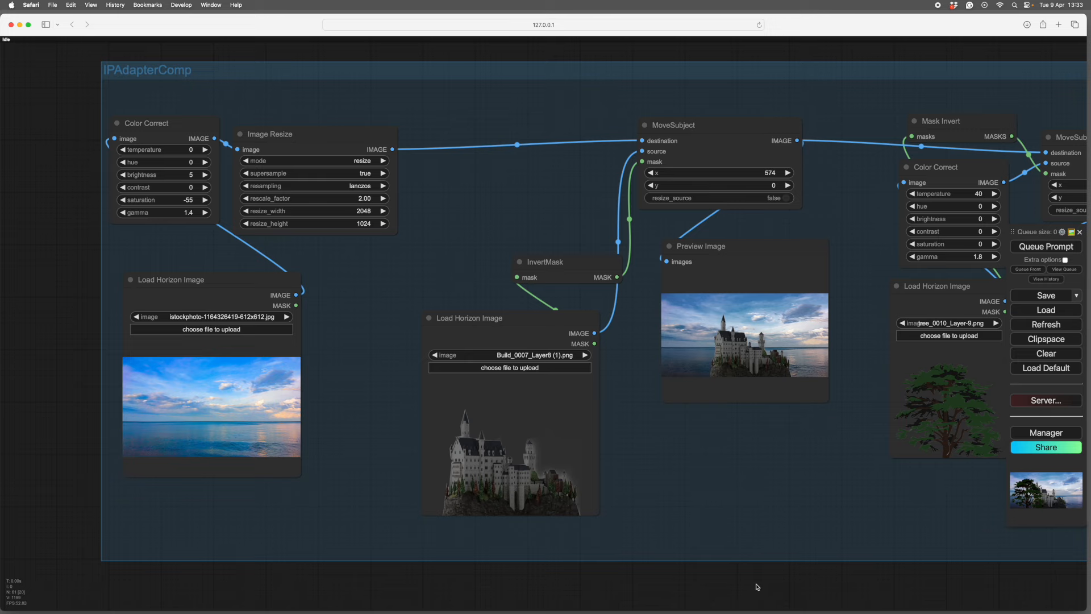
Step: Examine the first Preview Image node, where the castle is composited over the sea and sky background
left_click_drag(764, 587, 584, 597)
scroll(630, 495, "up", 9)
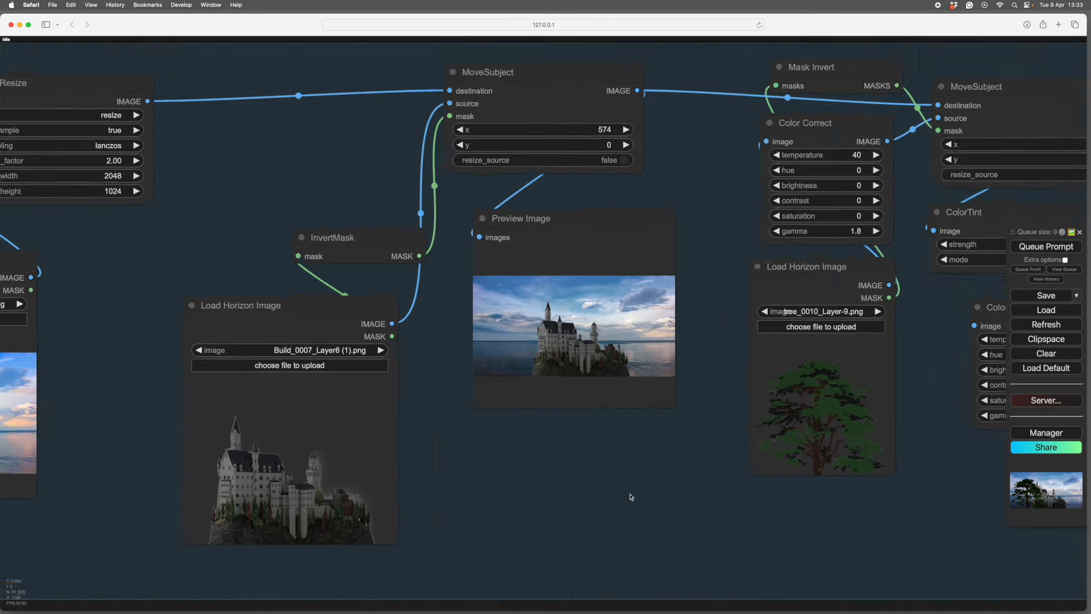
left_click_drag(594, 412, 652, 554)
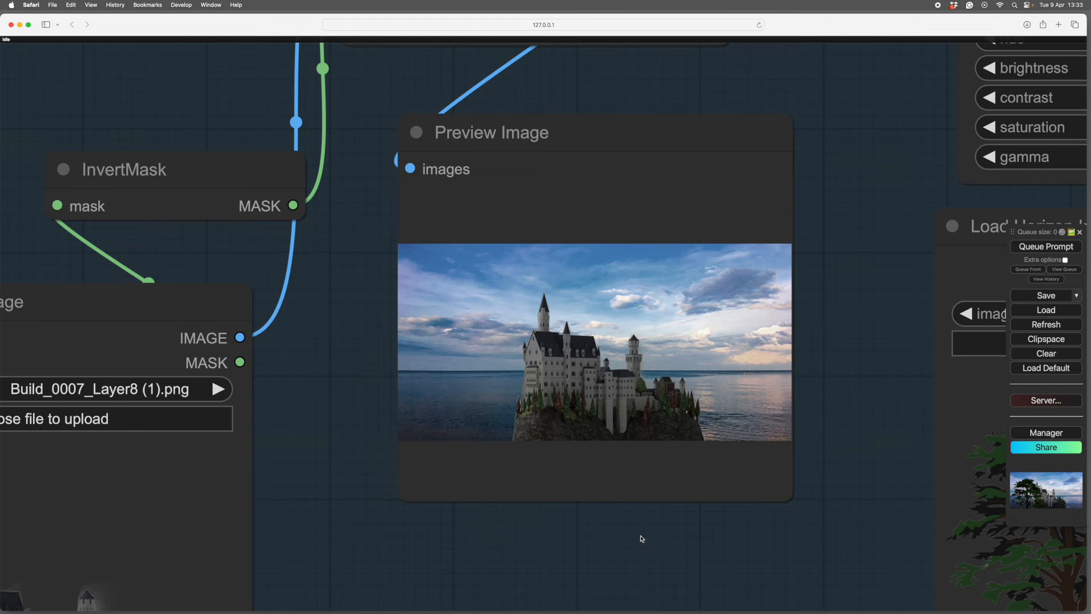
left_click_drag(643, 543, 646, 537)
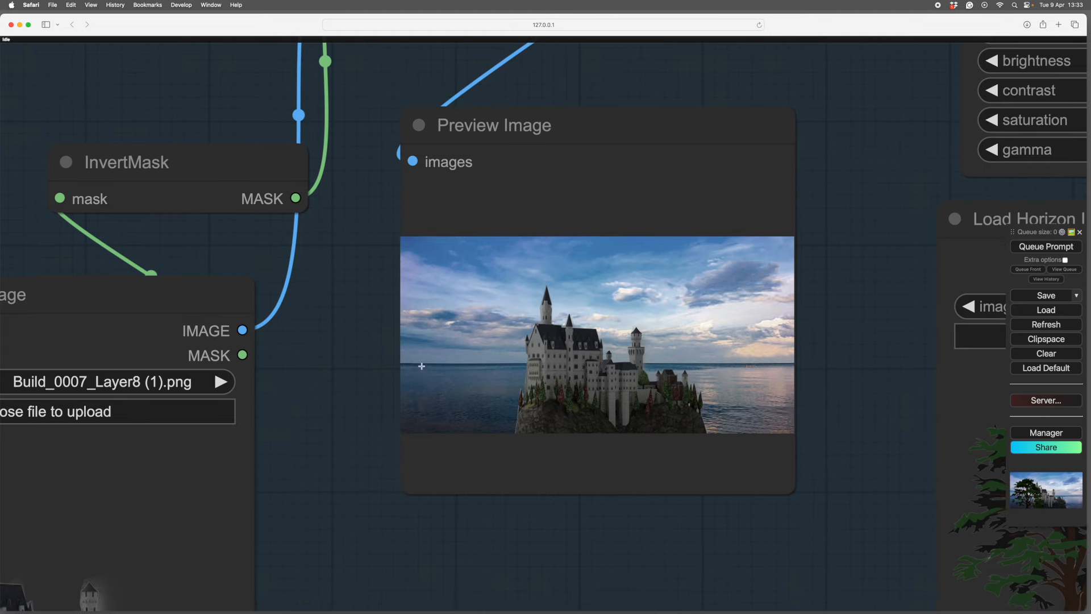
scroll(642, 535, "down", 6)
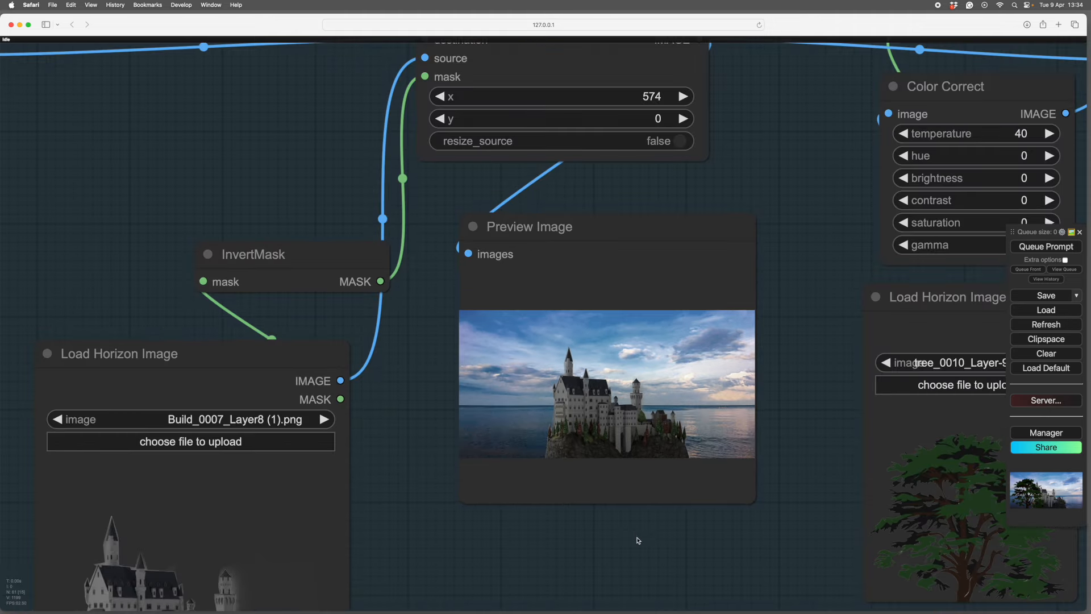
scroll(685, 451, "up", 3)
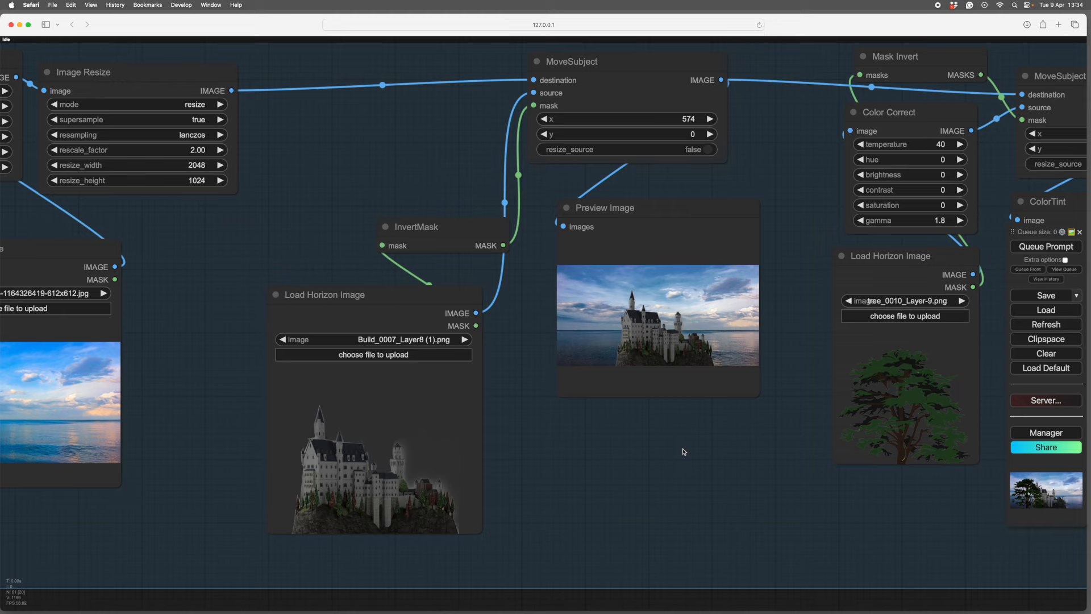
scroll(684, 451, "down", 1)
Step: Review the opening nodes of the IPAdapterComp group, from the sea background image through Color Correct and Image Resize
left_click_drag(564, 596, 765, 586)
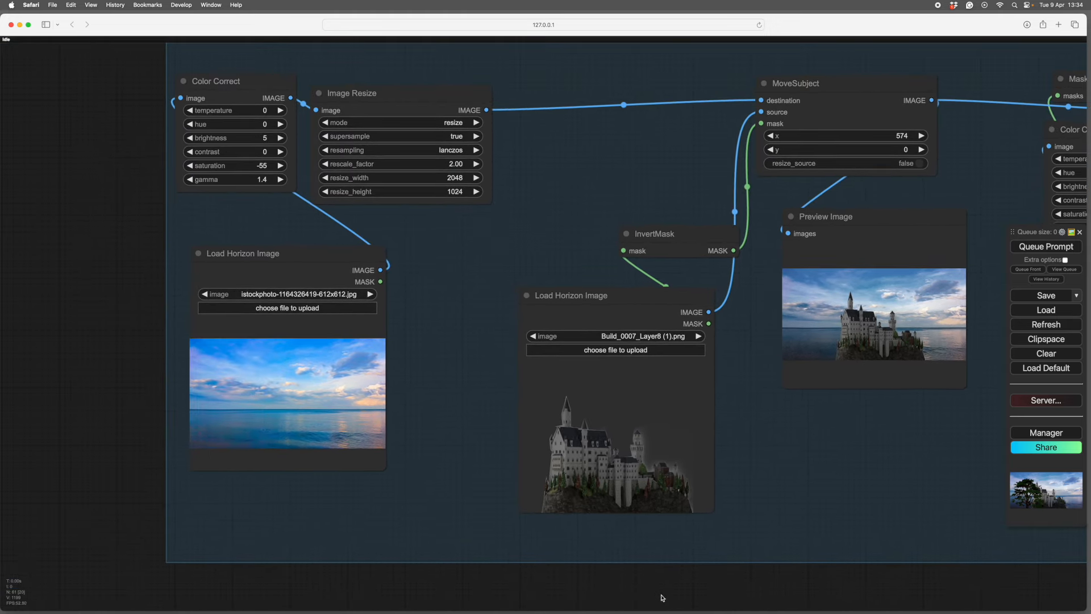
left_click_drag(659, 596, 742, 607)
left_click_drag(204, 449, 218, 465)
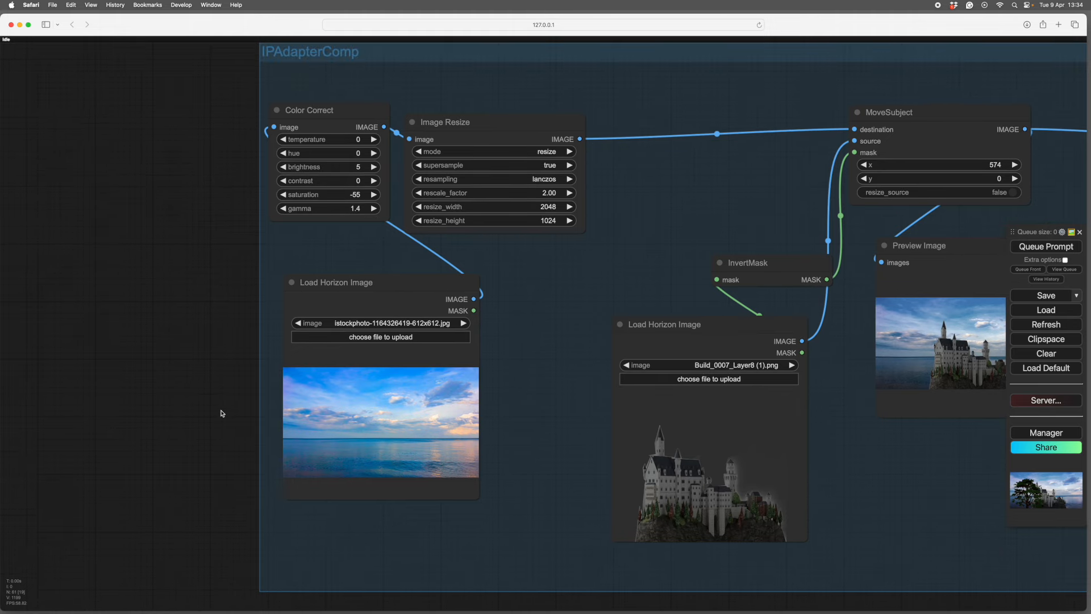
scroll(221, 410, "up", 2)
scroll(200, 390, "down", 3)
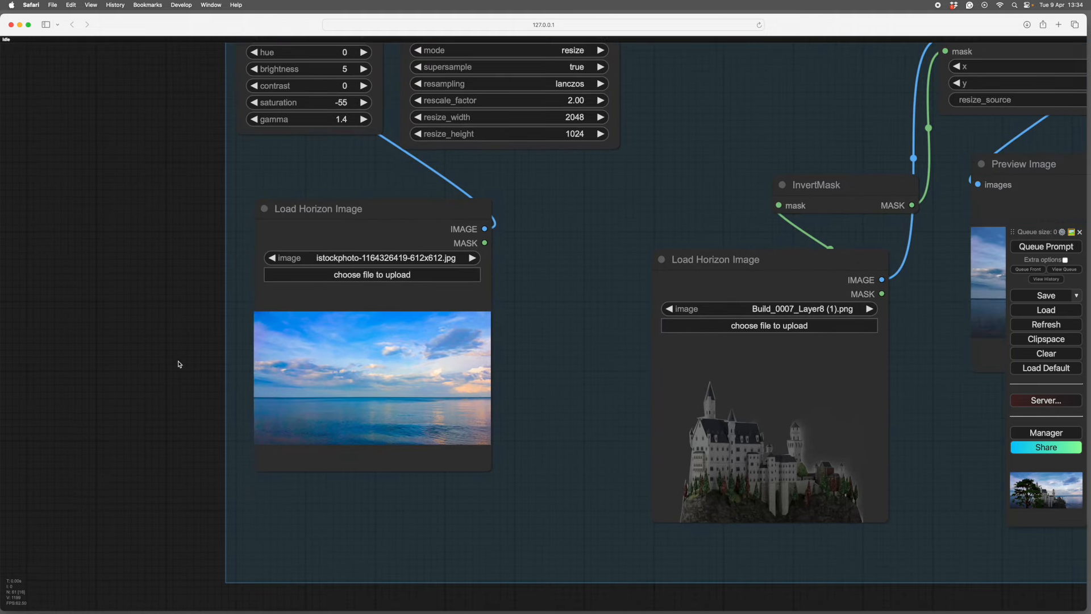
left_click_drag(158, 361, 163, 372)
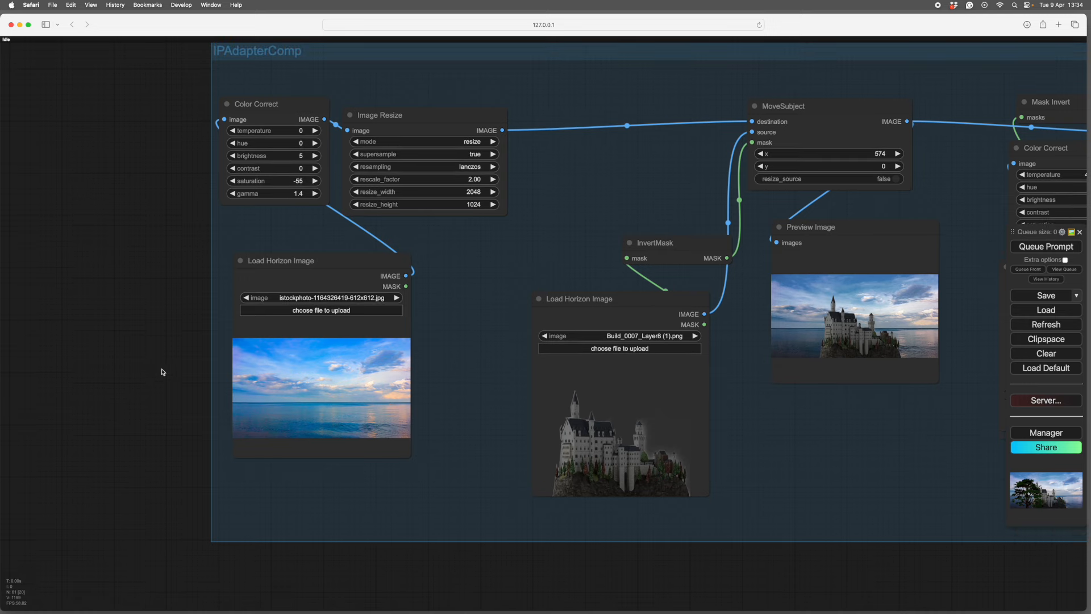
scroll(164, 364, "up", 3)
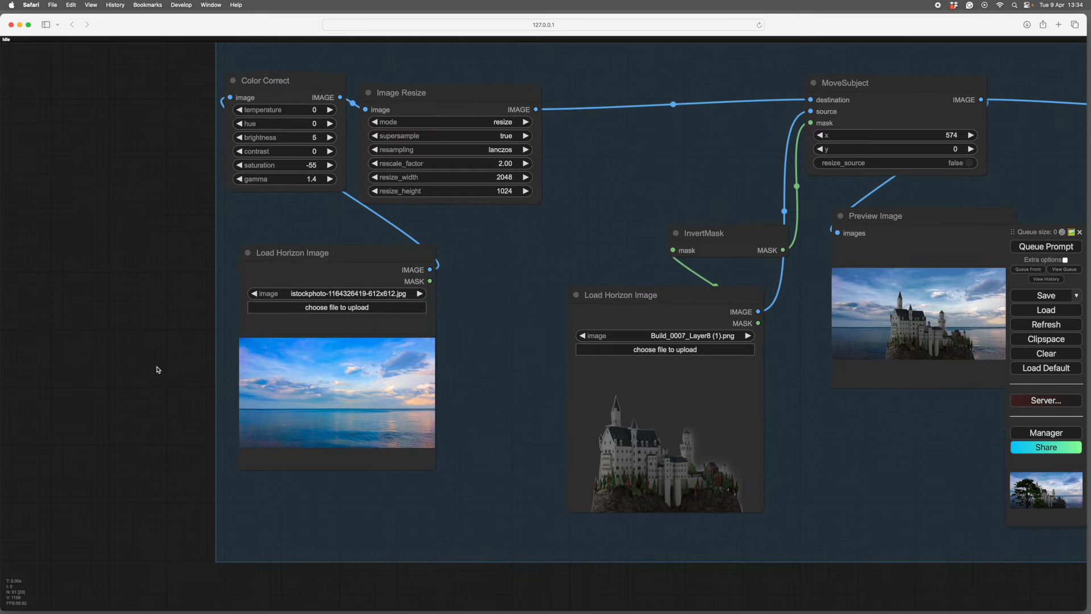
scroll(164, 359, "down", 3)
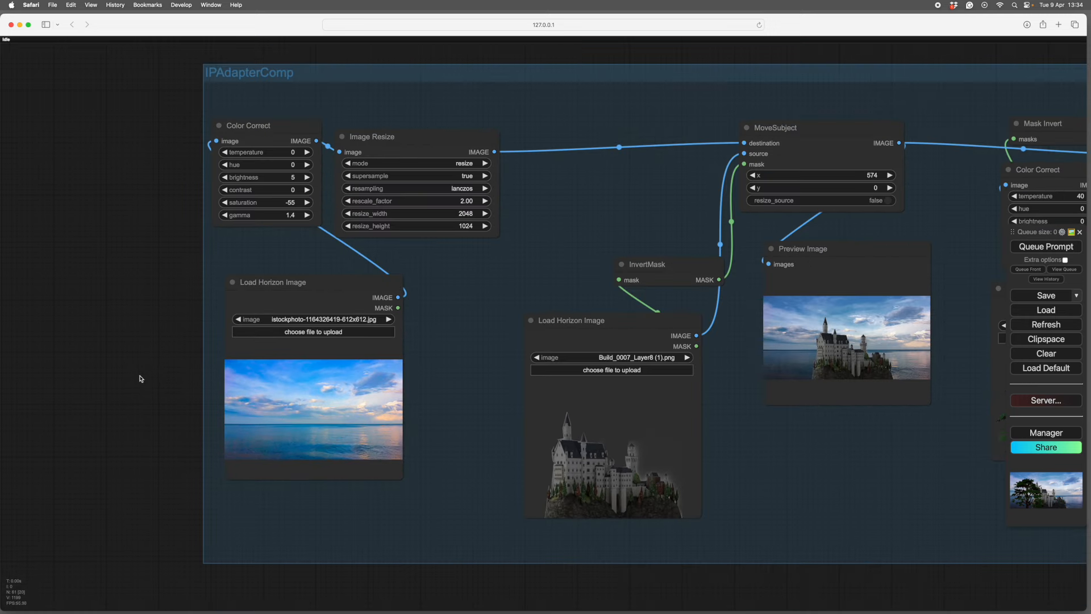
left_click_drag(159, 372, 156, 374)
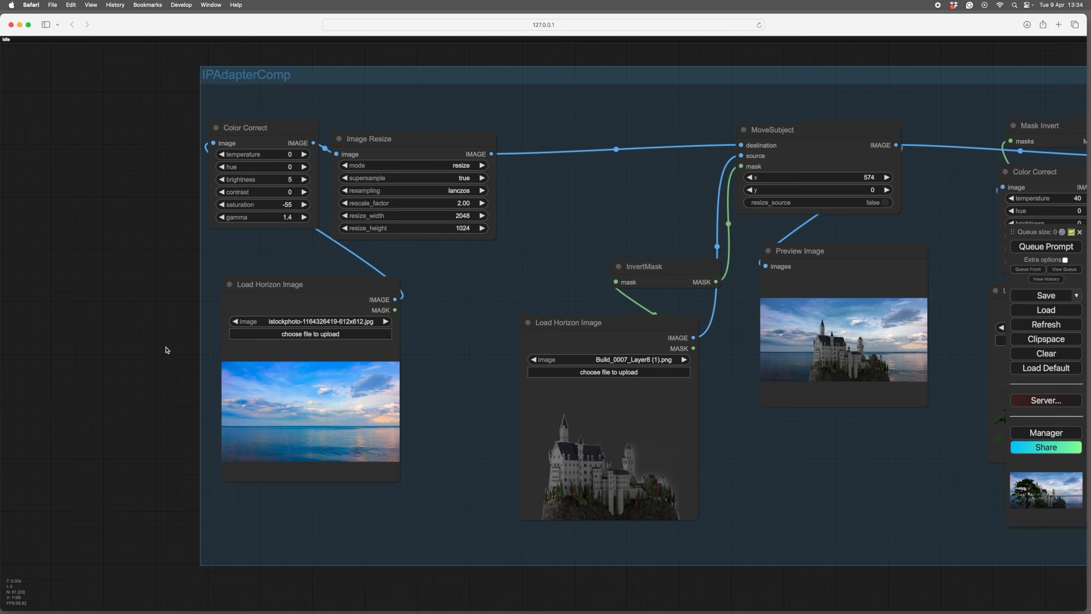
left_click_drag(165, 352, 124, 330)
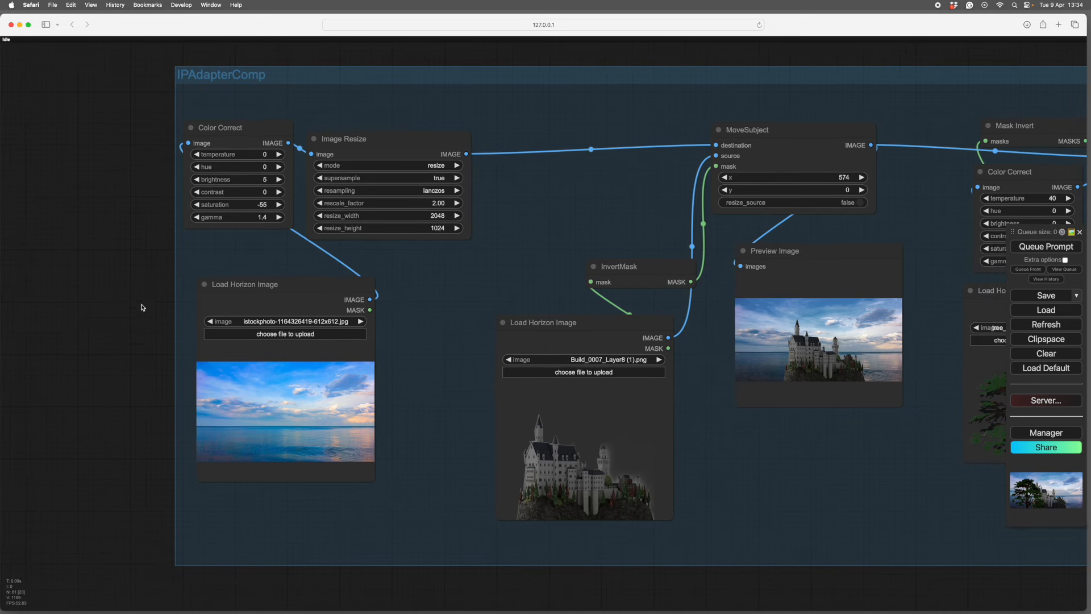
mouse_move(143, 309)
left_mouse_down()
mouse_move(163, 316)
mouse_move(151, 312)
left_mouse_up()
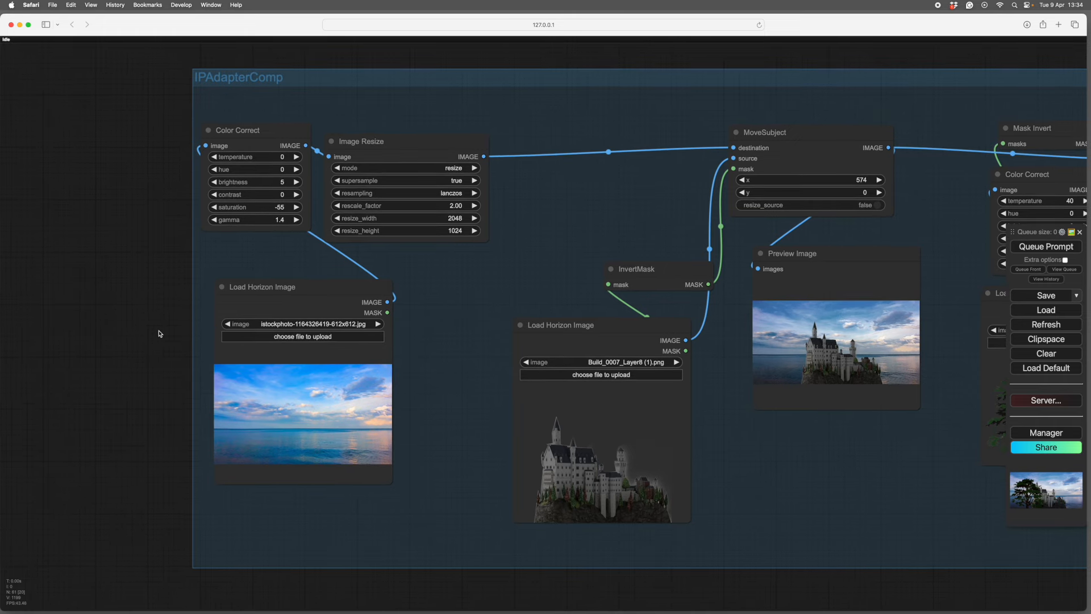
left_click(154, 325)
left_click_drag(158, 322, 142, 323)
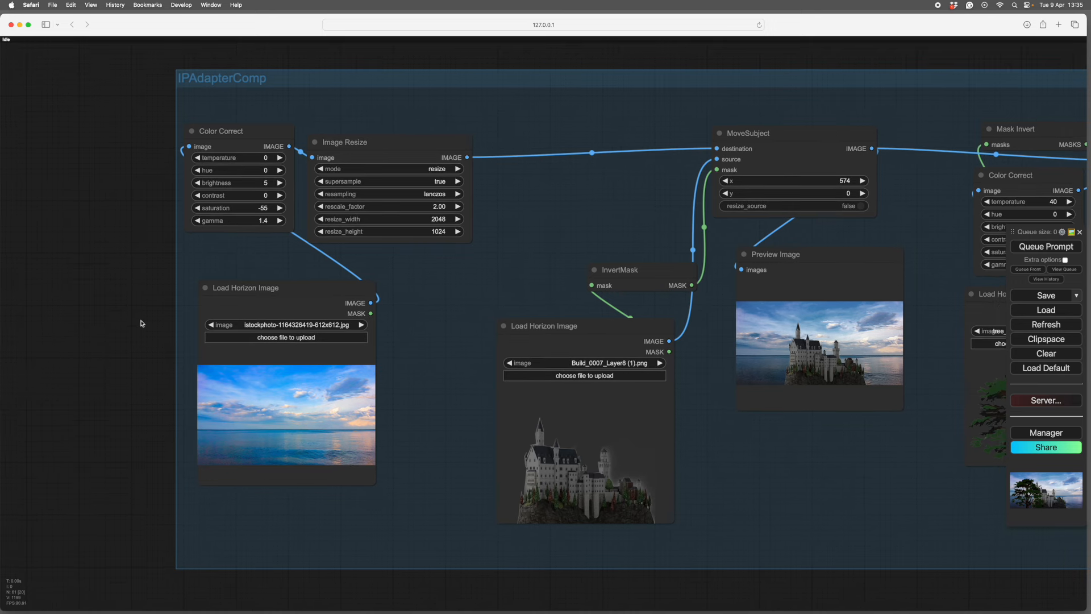
left_click(147, 320)
left_click_drag(147, 320, 243, 319)
Step: Inspect the sea background photo in its Load Horizon Image node up close, focusing on its horizon line
scroll(237, 341, "up", 3)
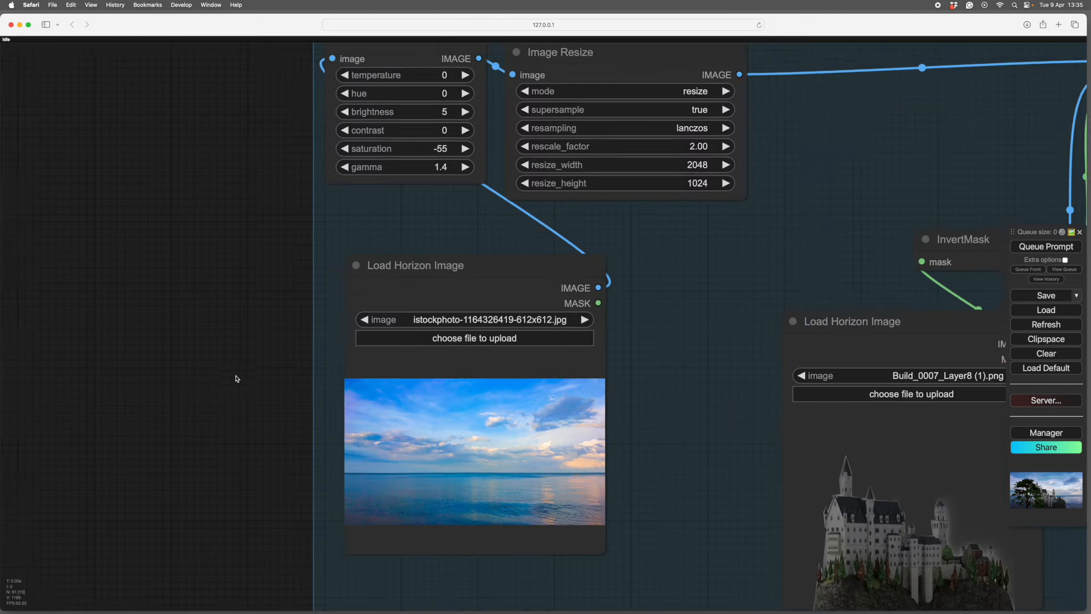
left_click_drag(236, 378, 178, 312)
scroll(182, 346, "up", 2)
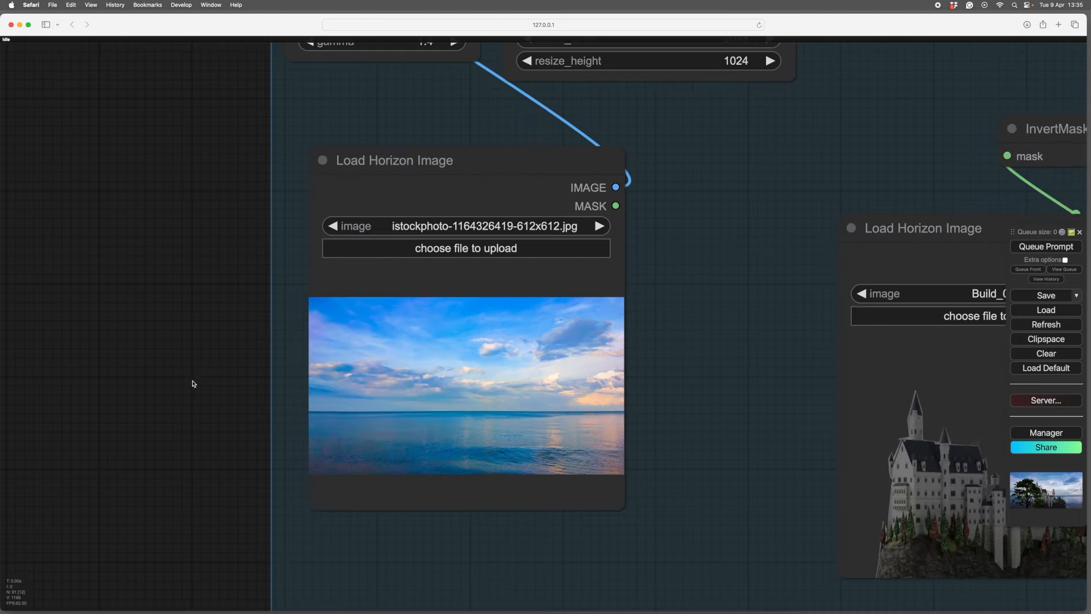
left_click_drag(192, 382, 168, 312)
scroll(167, 321, "up", 2)
scroll(167, 321, "up", 1)
scroll(168, 312, "up", 2)
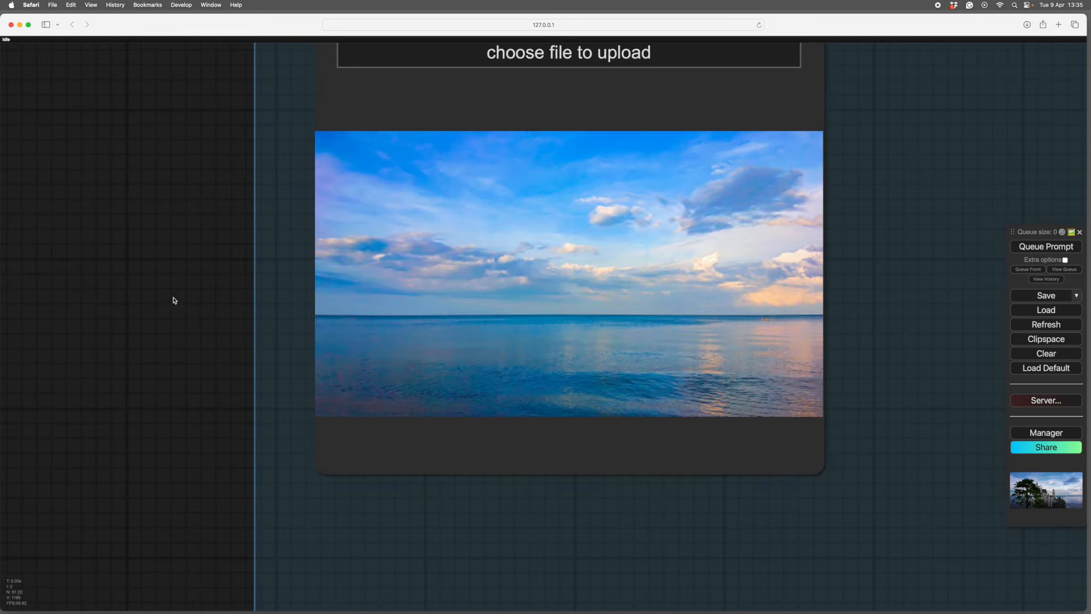
scroll(160, 291, "down", 3)
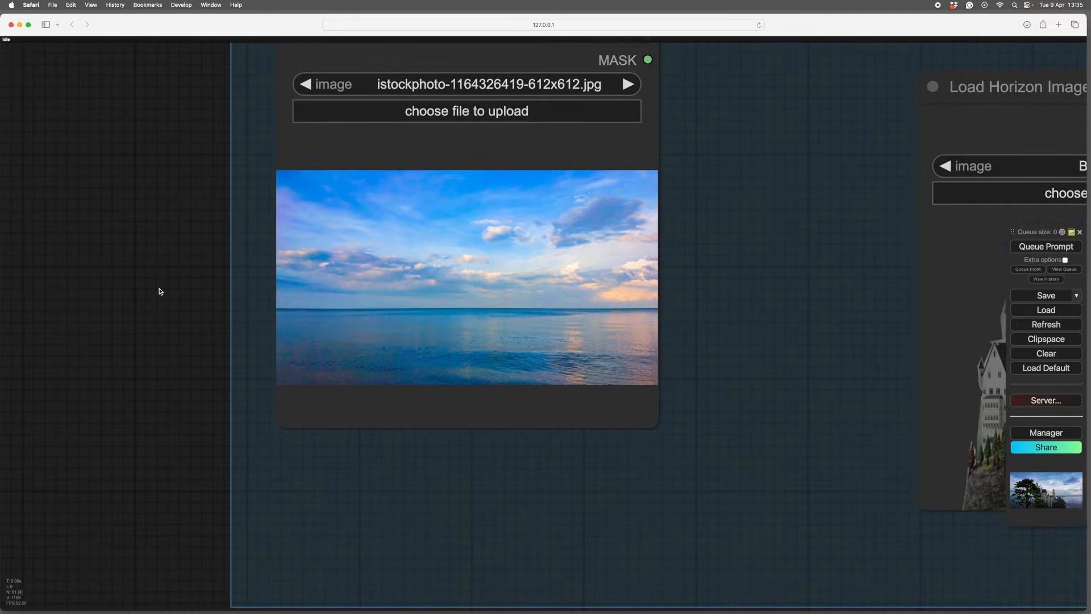
scroll(160, 291, "down", 2)
left_click_drag(160, 291, 192, 301)
scroll(224, 317, "up", 1)
scroll(224, 316, "up", 2)
scroll(130, 296, "down", 2)
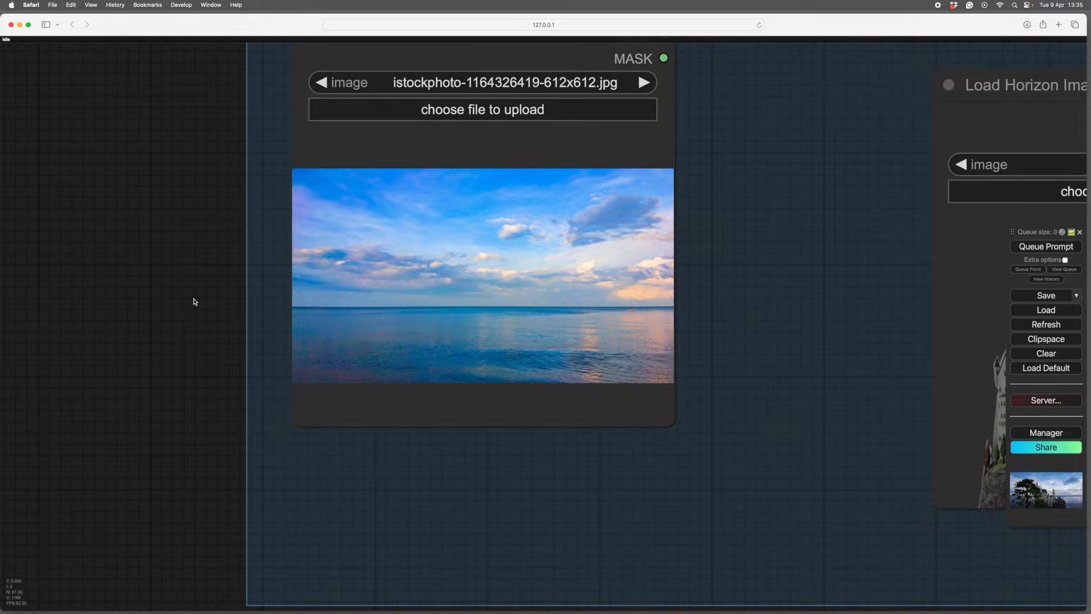
scroll(193, 302, "down", 1)
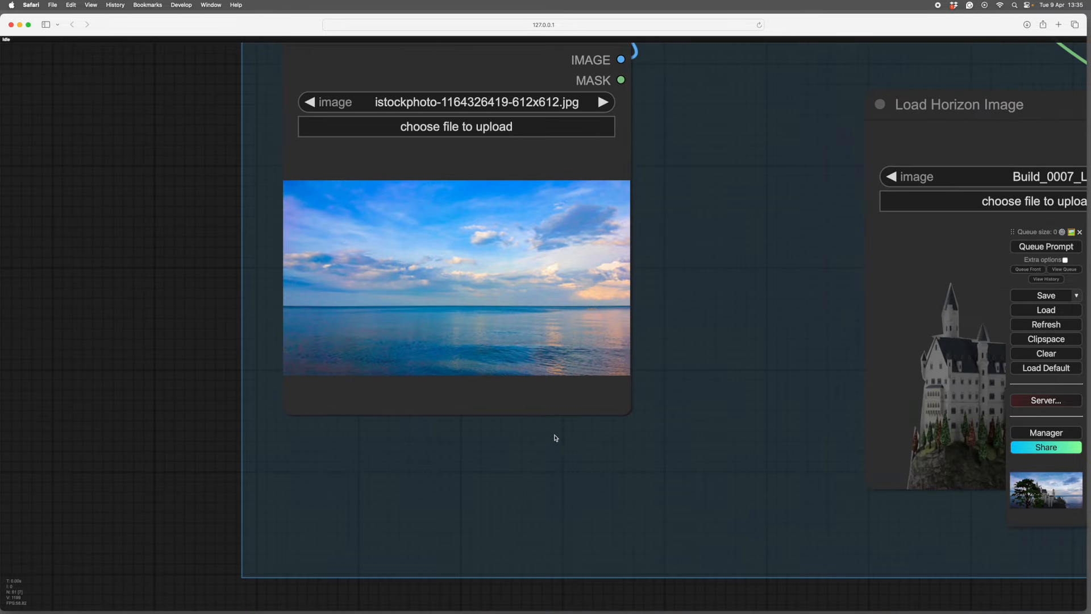
Step: Compare the castle source image with its composite in the Preview Image fed by the MoveSubject node
left_click_drag(685, 461, 419, 441)
scroll(436, 440, "down", 3)
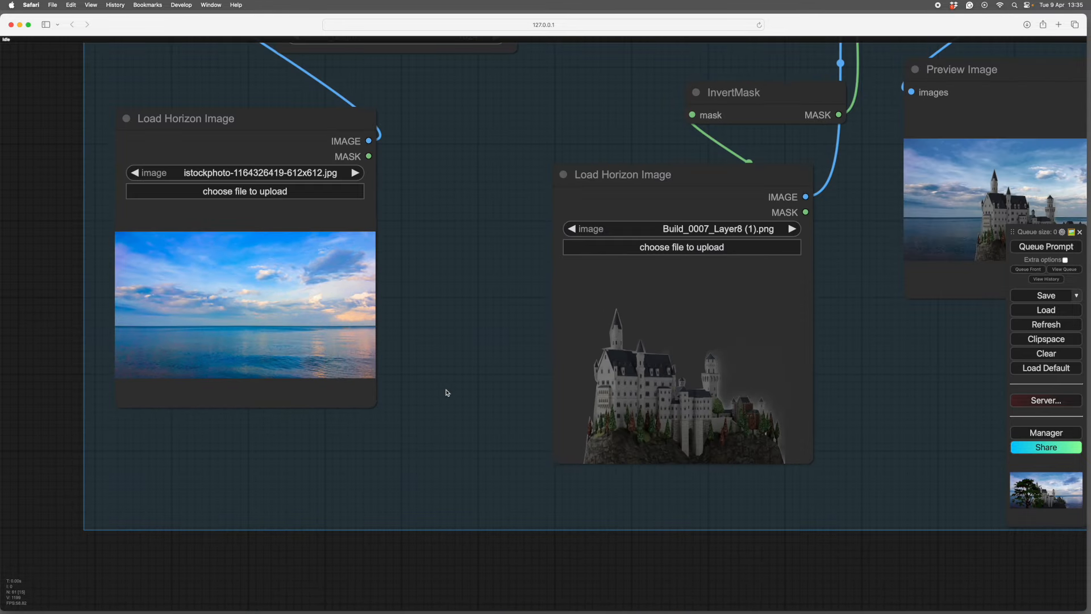
left_click_drag(447, 392, 97, 368)
left_click_drag(512, 365, 379, 508)
scroll(572, 476, "up", 5)
left_click_drag(553, 459, 640, 502)
scroll(600, 508, "down", 3)
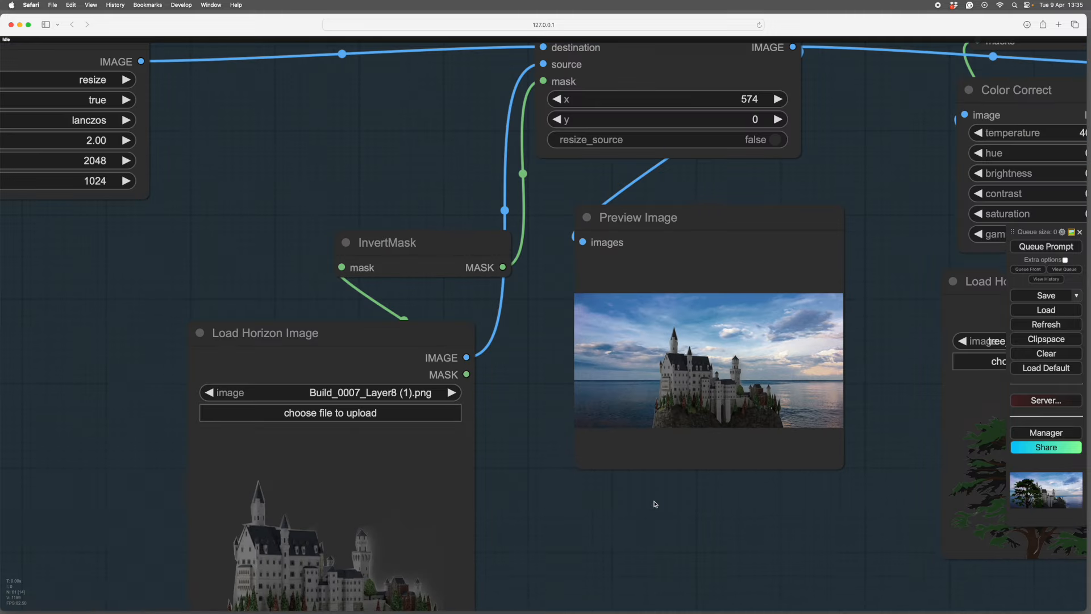
left_click_drag(546, 507, 633, 506)
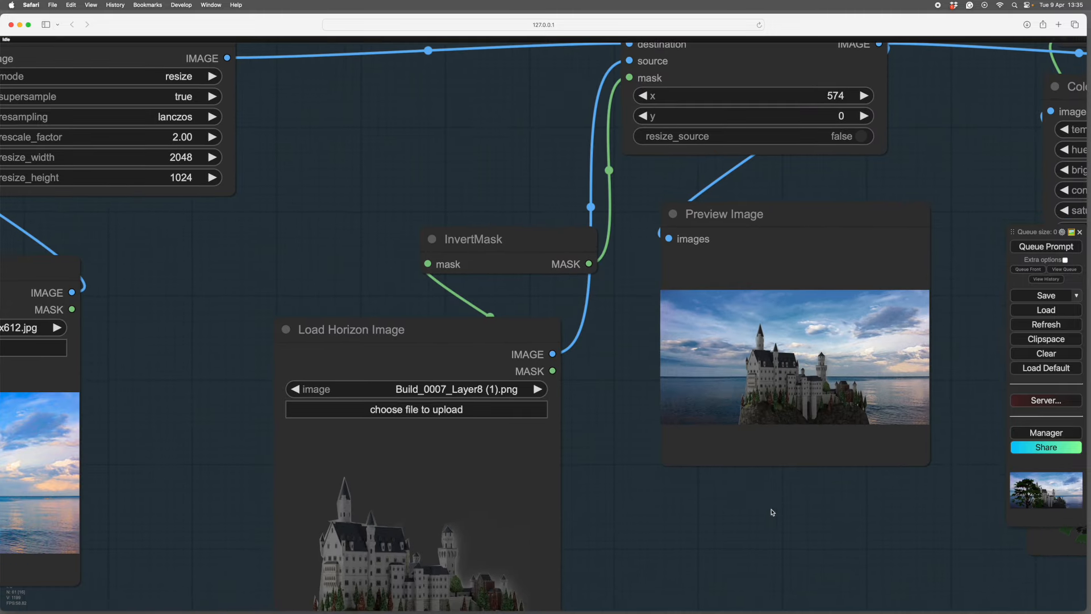
left_click_drag(802, 536, 807, 505)
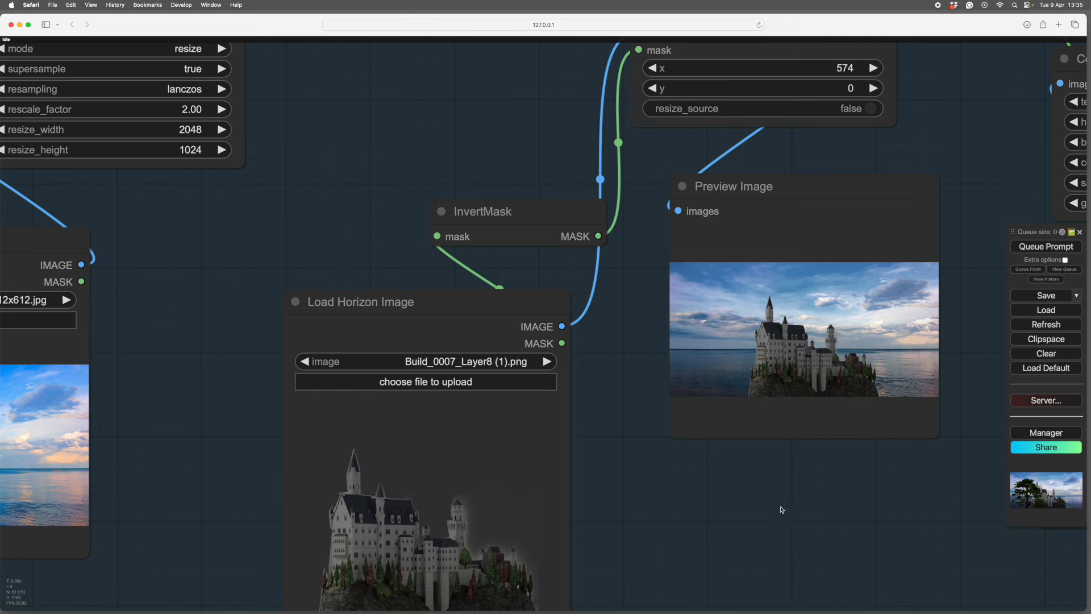
mouse_move(743, 505)
left_mouse_down()
mouse_move(731, 489)
mouse_move(743, 474)
mouse_move(753, 487)
mouse_move(679, 506)
mouse_move(602, 506)
left_mouse_up()
mouse_move(682, 501)
left_mouse_down()
mouse_move(569, 511)
mouse_move(714, 506)
left_mouse_up()
mouse_move(613, 508)
left_mouse_down()
mouse_move(779, 511)
mouse_move(802, 500)
mouse_move(540, 499)
mouse_move(763, 504)
mouse_move(448, 555)
left_mouse_up()
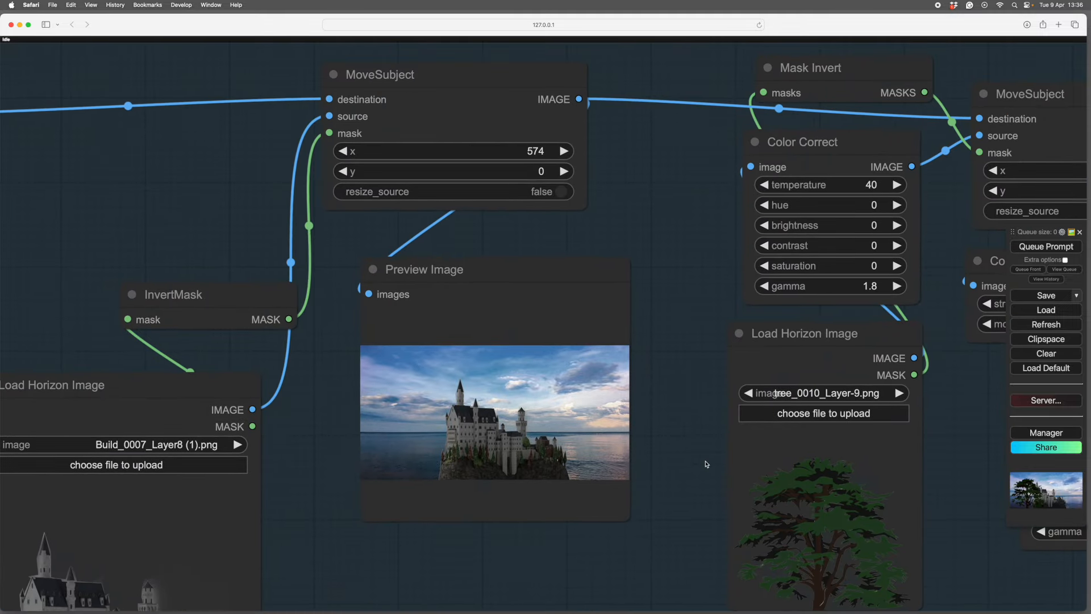
Step: Examine the castle composite preview up close, checking how the castle sits against the sea's horizon line
left_click_drag(686, 429, 800, 408)
scroll(668, 437, "up", 5)
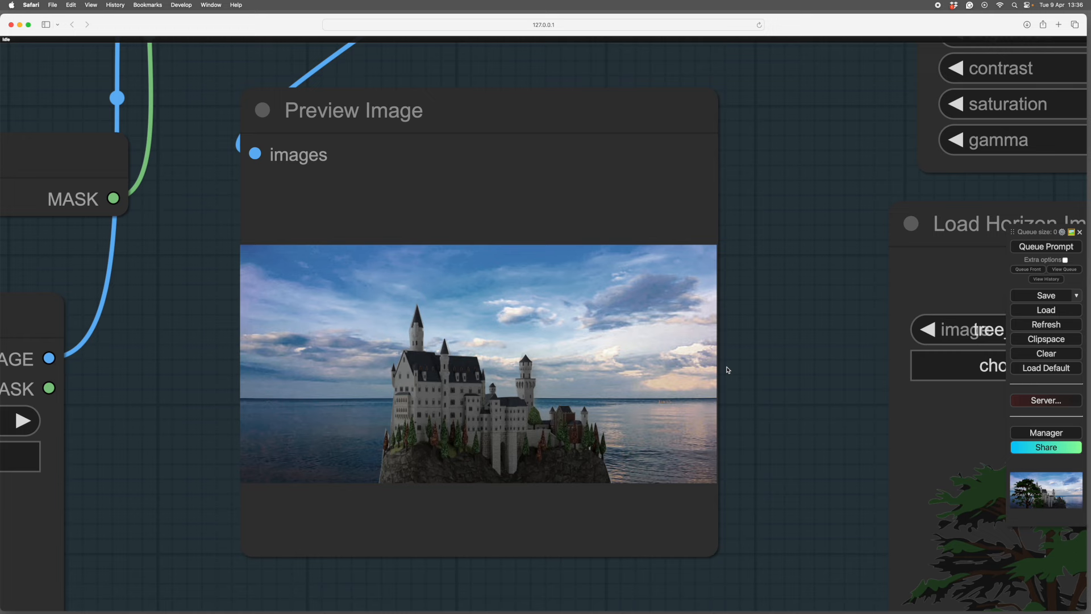
left_click_drag(770, 366, 753, 361)
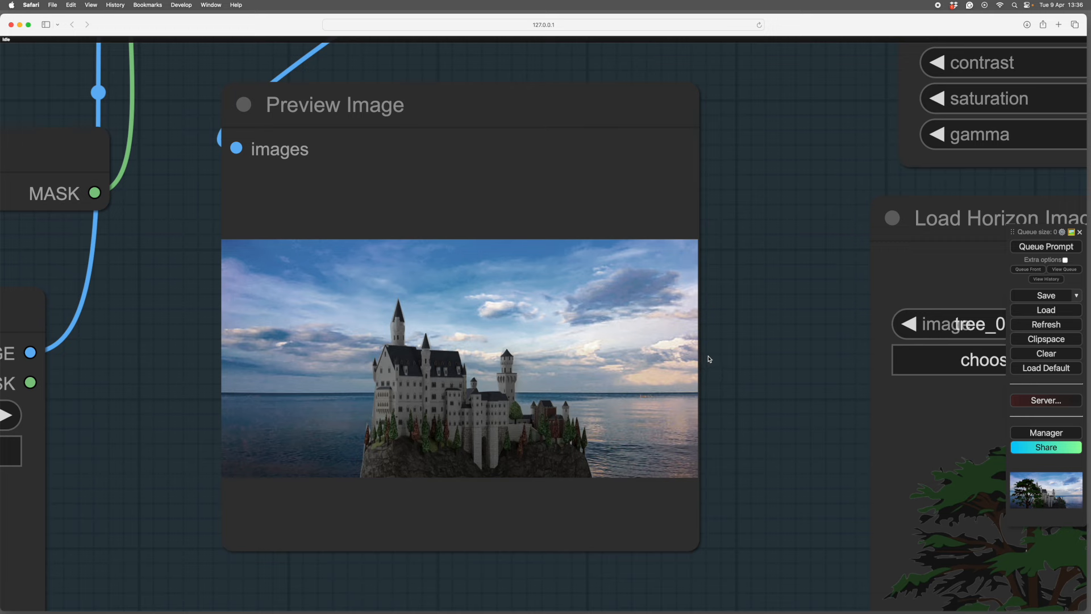
left_click_drag(746, 396, 858, 383)
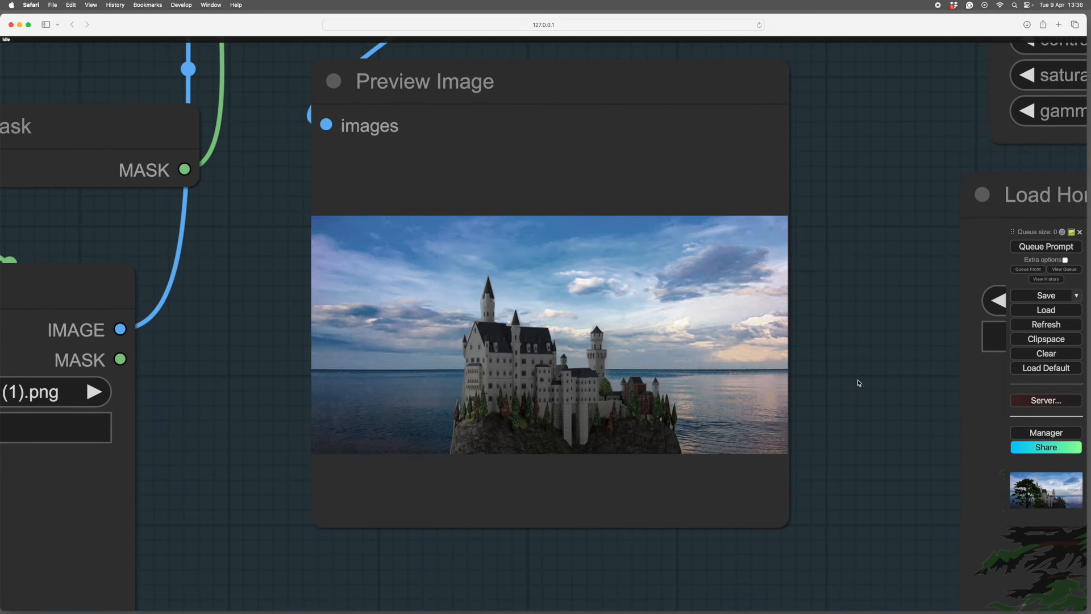
left_click_drag(296, 402, 327, 406)
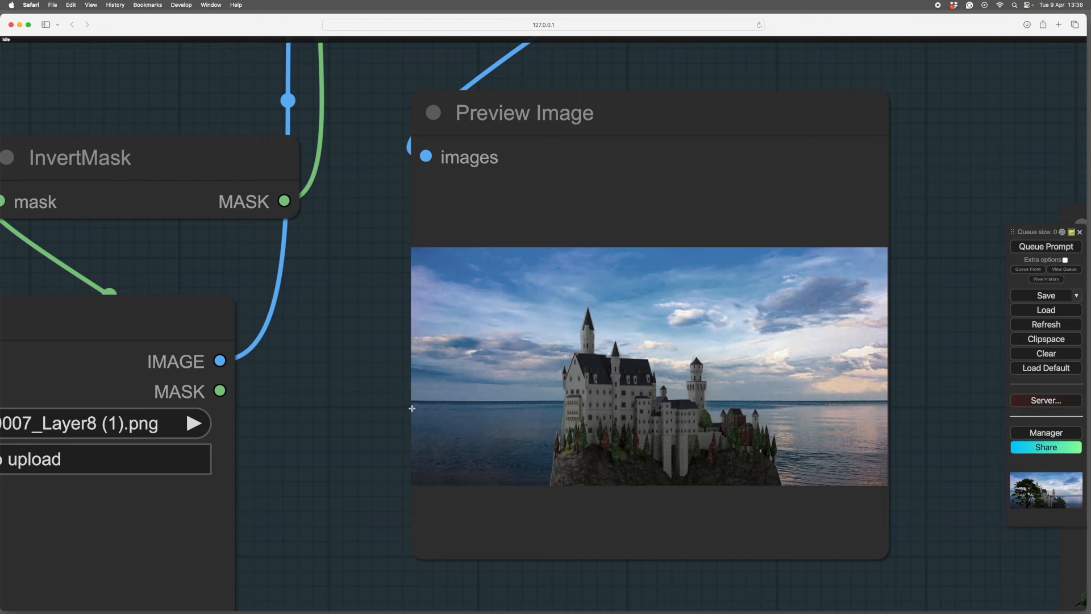
scroll(407, 392, "down", 5)
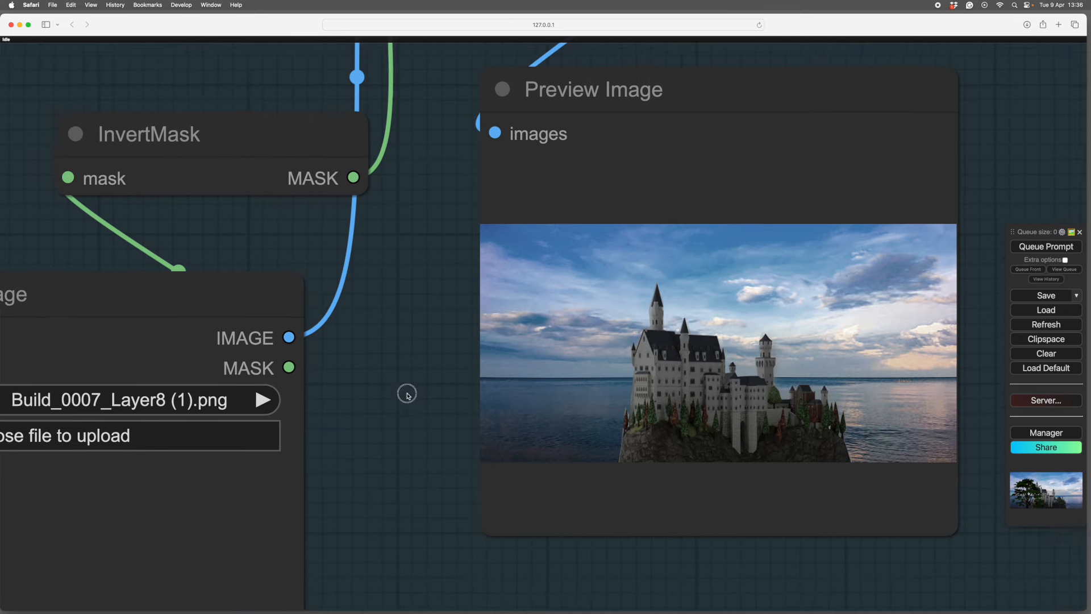
left_click_drag(380, 415, 426, 394)
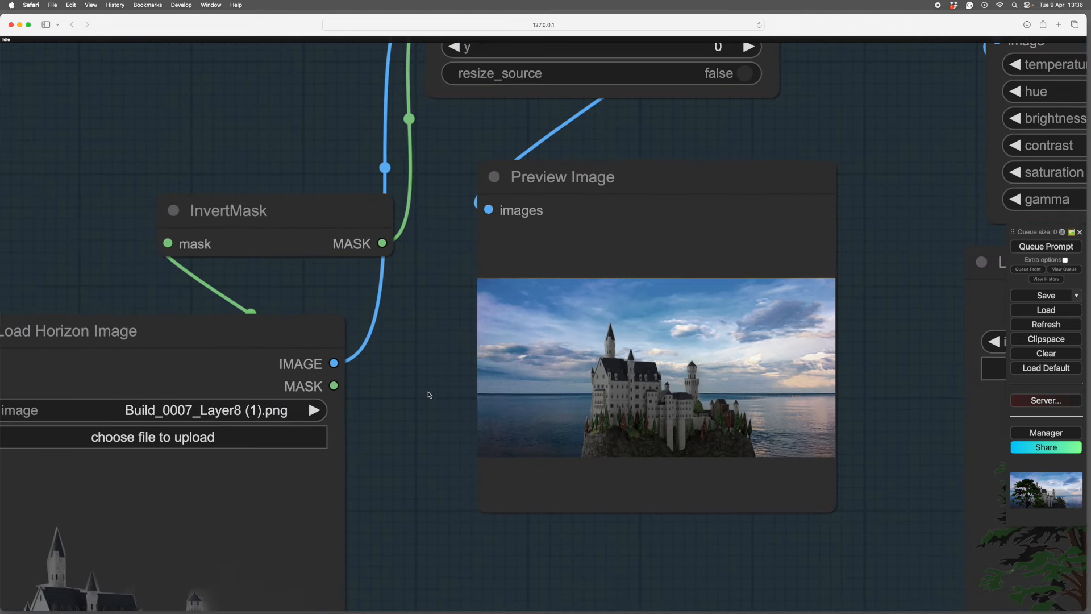
left_click(877, 374)
scroll(878, 374, "down", 3)
scroll(802, 404, "up", 1)
left_click_drag(518, 446, 578, 373)
scroll(578, 377, "down", 3)
left_click_drag(549, 460, 516, 516)
scroll(615, 529, "up", 8)
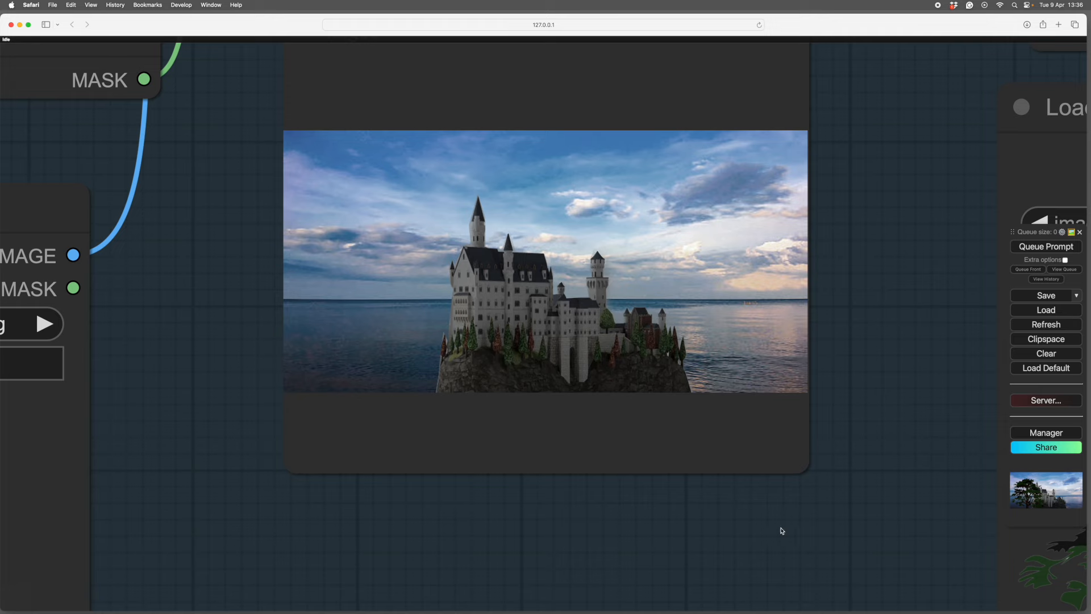
scroll(884, 431, "down", 5)
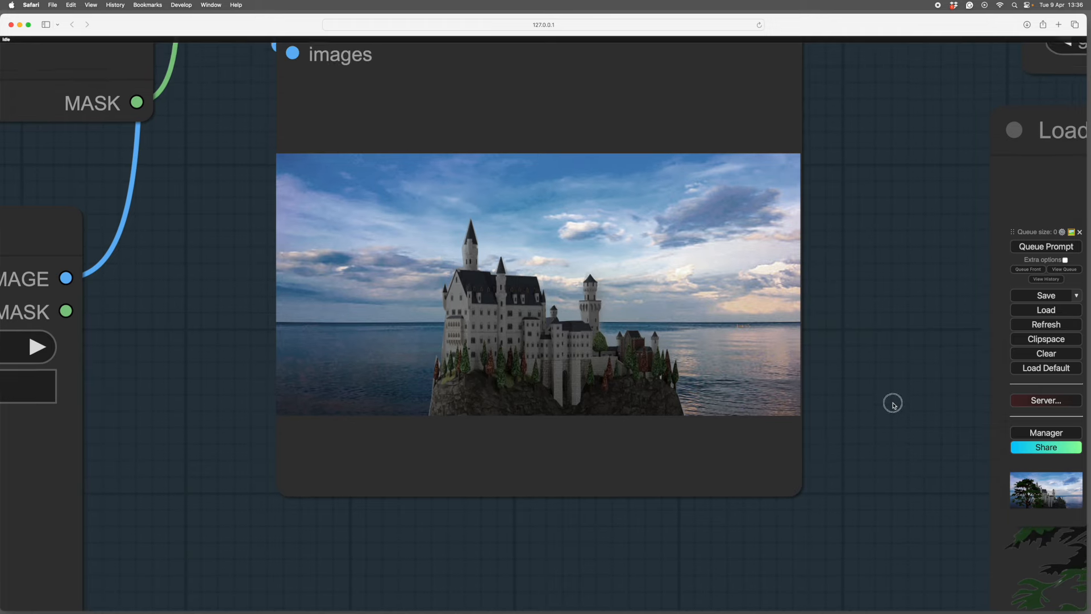
scroll(887, 398, "down", 2)
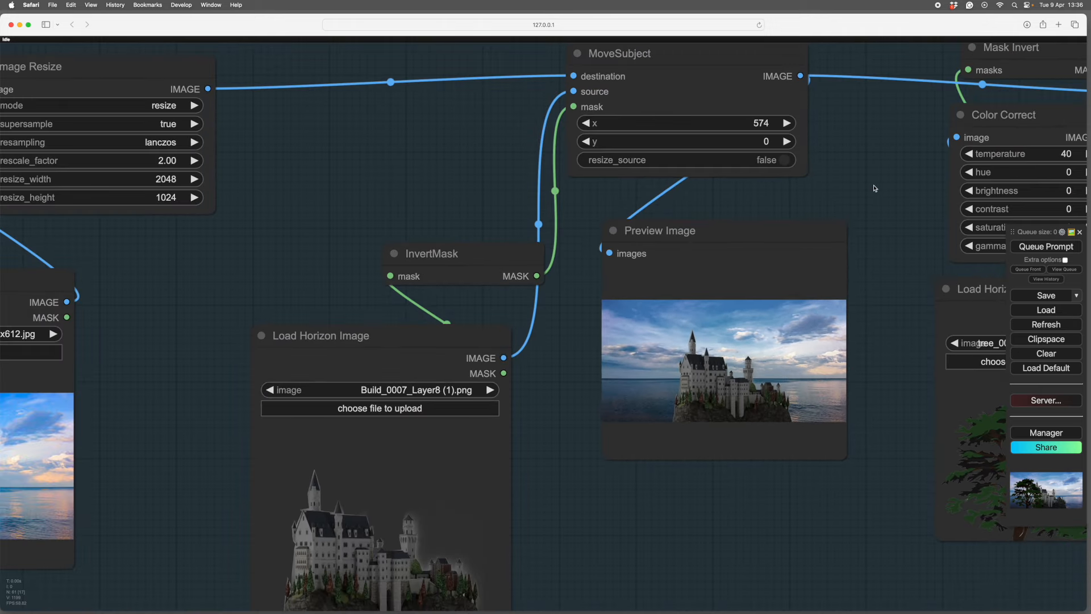
Step: Shift the castle across the sea background by setting its MoveSubject x to 1085, and run the workflow
left_click_drag(875, 189, 833, 297)
left_click_drag(661, 233, 932, 222)
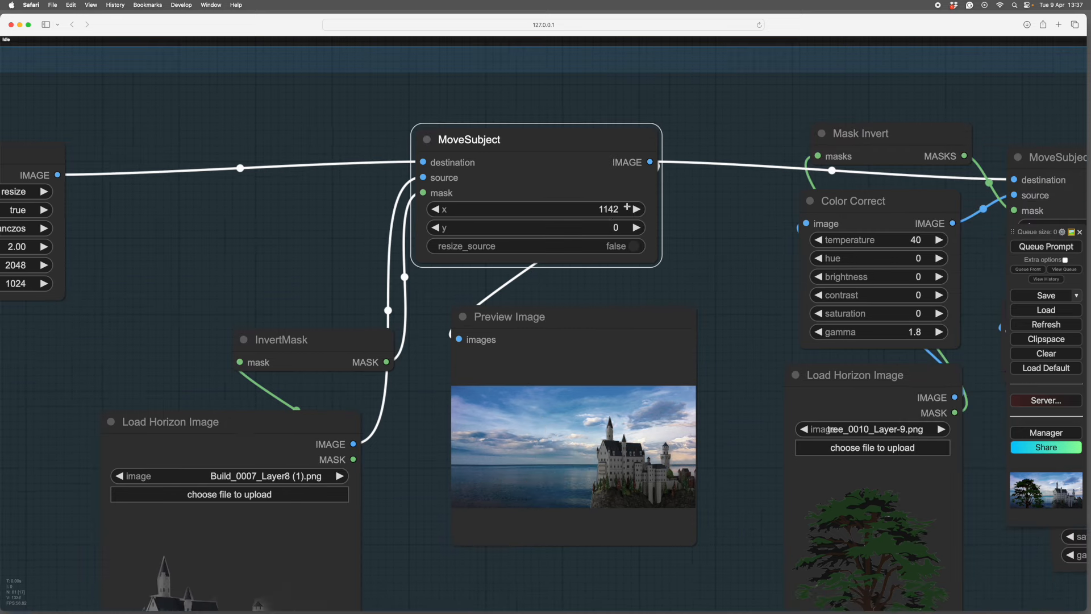
left_click_drag(626, 208, 602, 210)
left_click(1030, 245)
left_click_drag(755, 404, 738, 319)
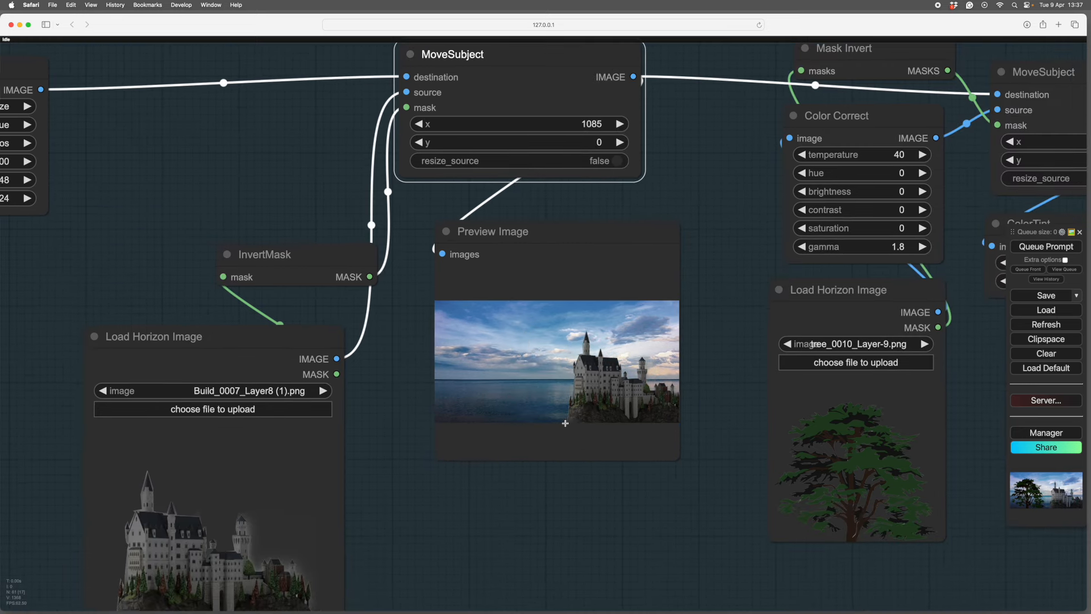
Step: Check the castle's placement in its preview, set its MoveSubject x to 1203, and re-run the workflow
scroll(586, 505, "down", 3)
scroll(584, 509, "up", 5)
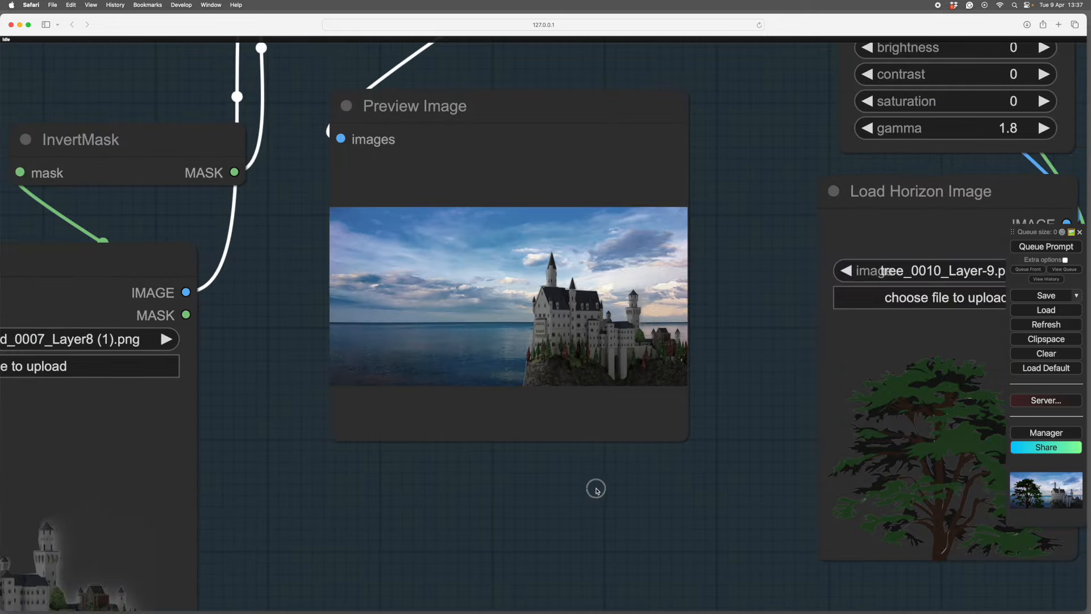
scroll(592, 492, "up", 5)
left_click_drag(719, 293, 722, 348)
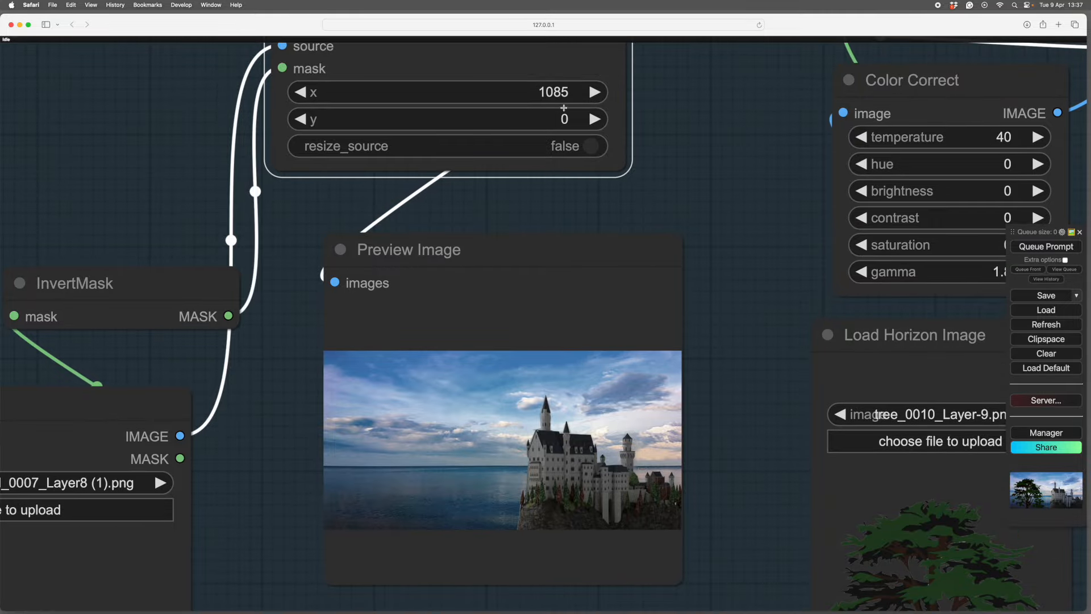
left_click_drag(556, 93, 695, 118)
scroll(740, 215, "down", 7)
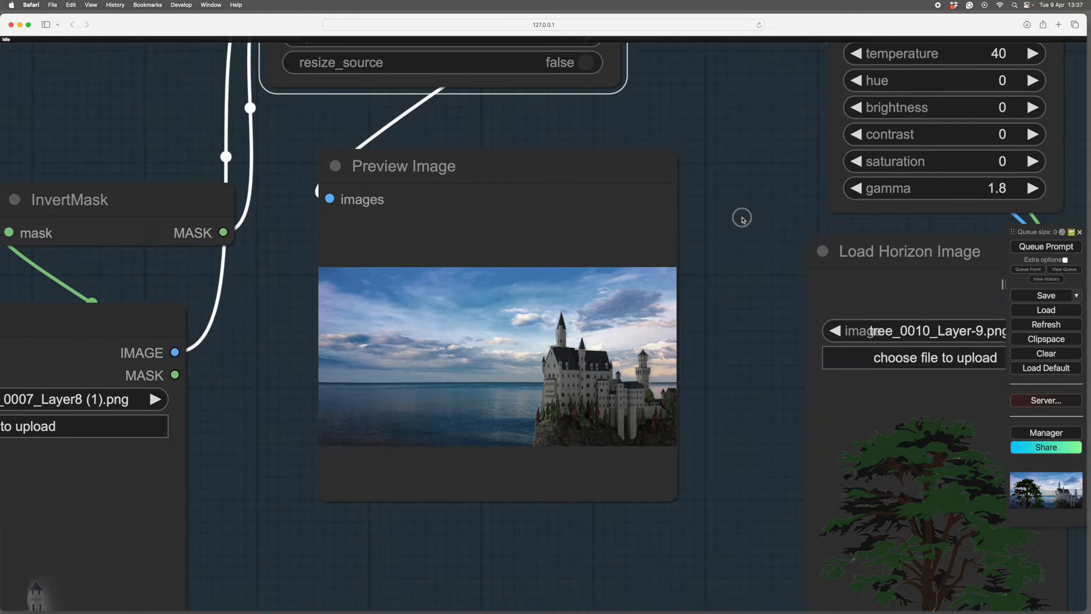
scroll(697, 352, "up", 3)
left_click_drag(681, 335, 687, 310)
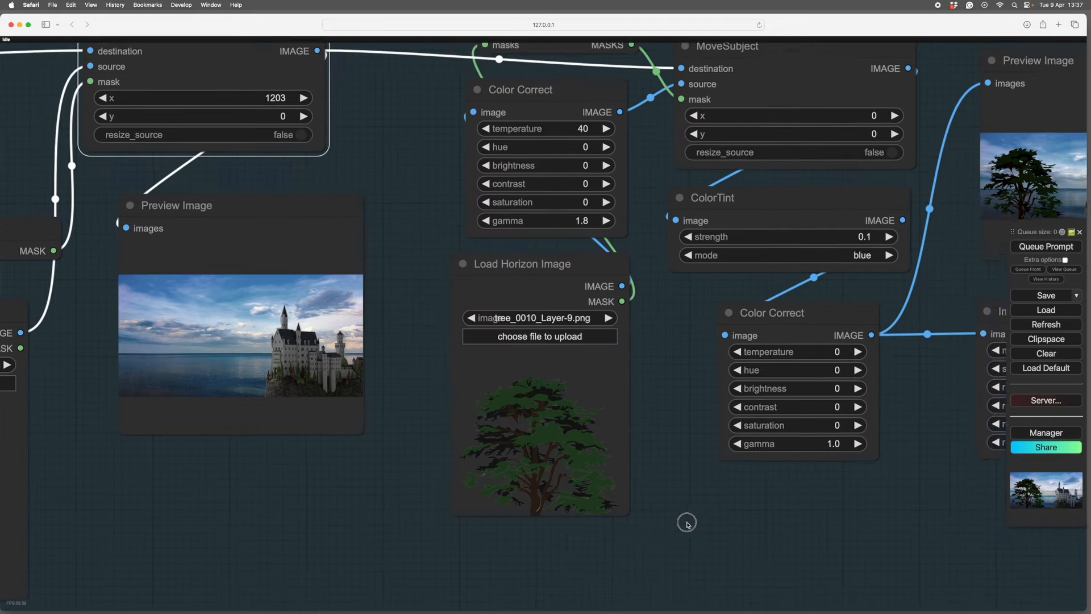
Step: Follow the tree branch to its Preview Image and examine how the tree and castle sit against the sea's horizon line
left_click_drag(686, 520, 727, 539)
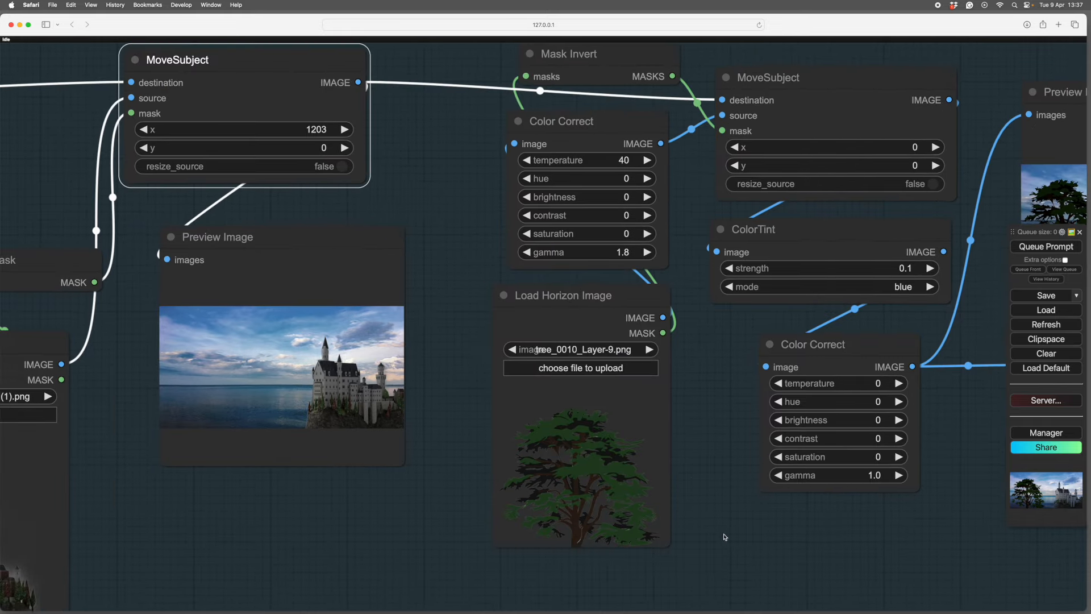
left_click_drag(714, 429, 418, 427)
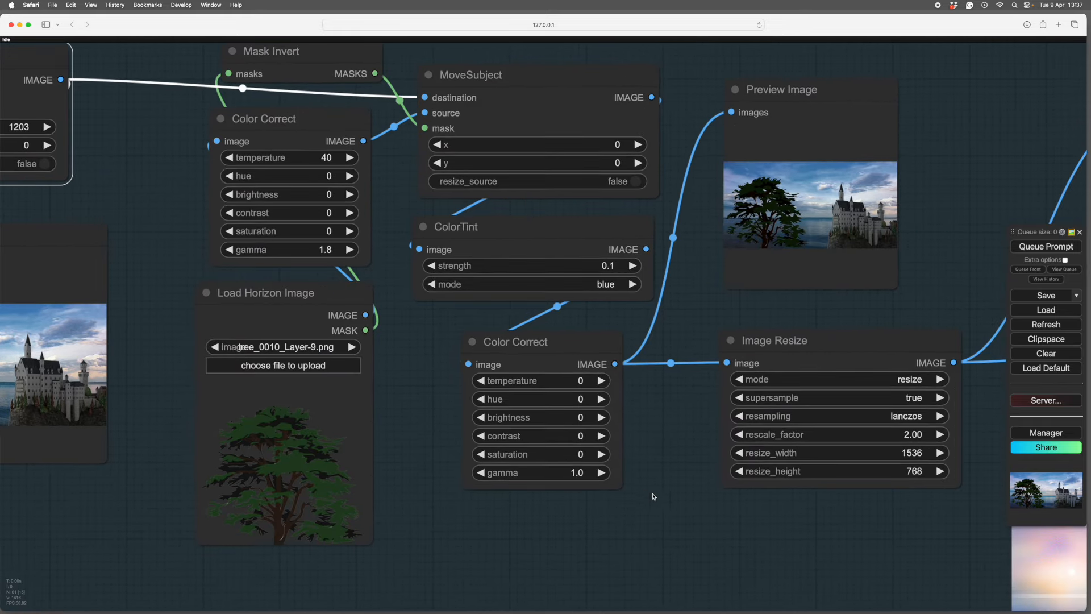
left_click_drag(659, 455, 784, 360)
left_click(549, 341)
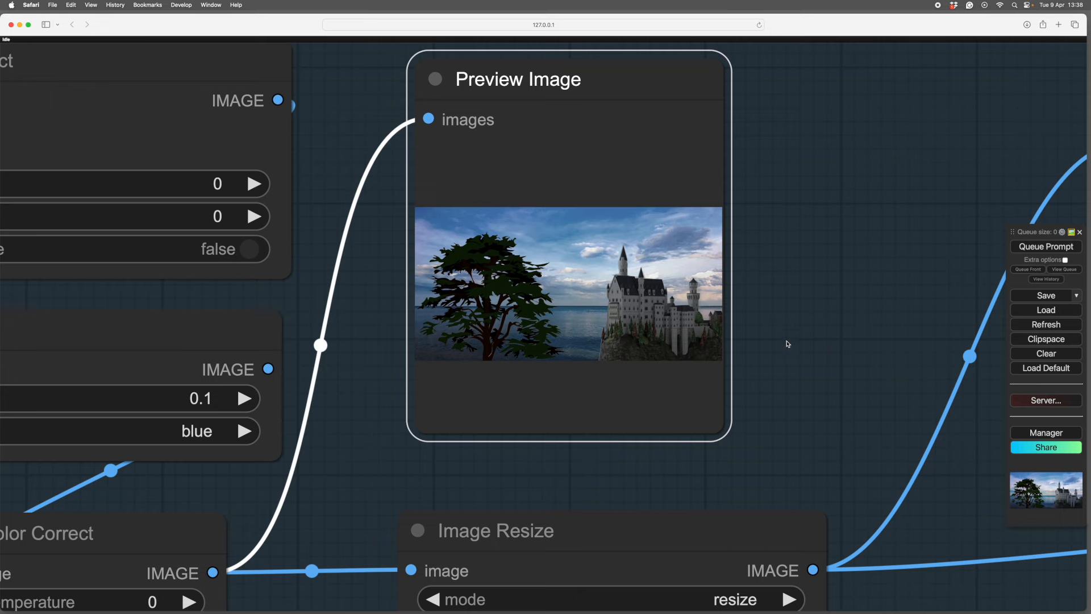
scroll(825, 328, "up", 5)
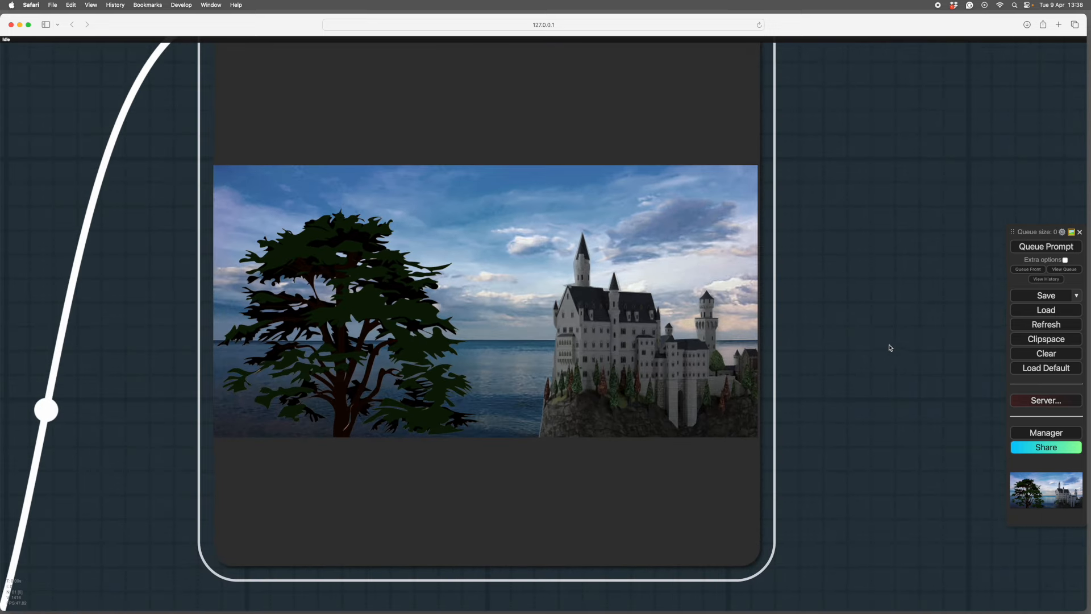
left_click_drag(937, 332, 938, 334)
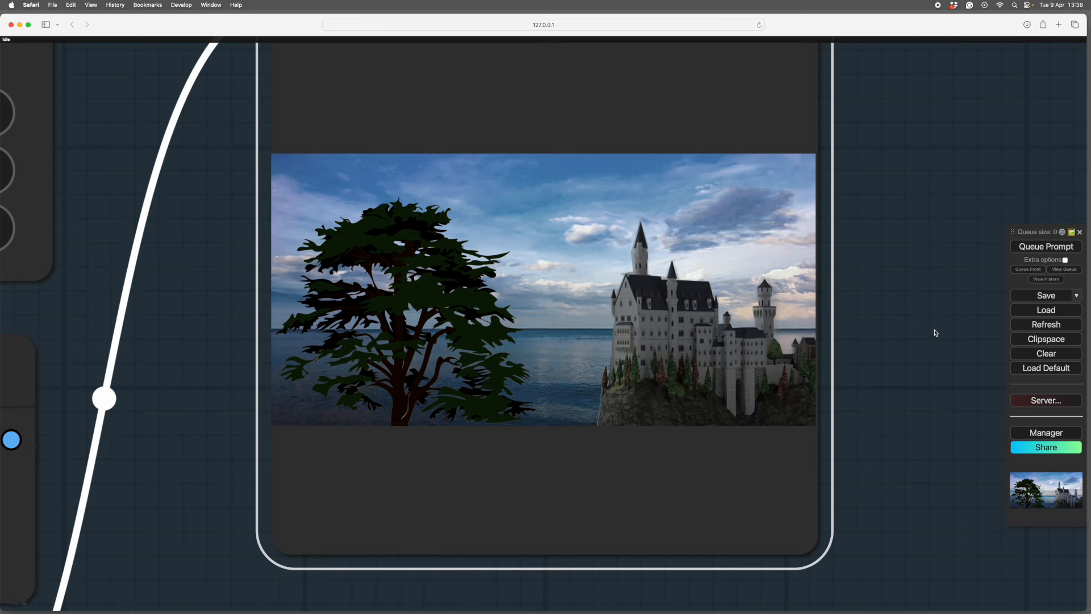
scroll(936, 332, "down", 3)
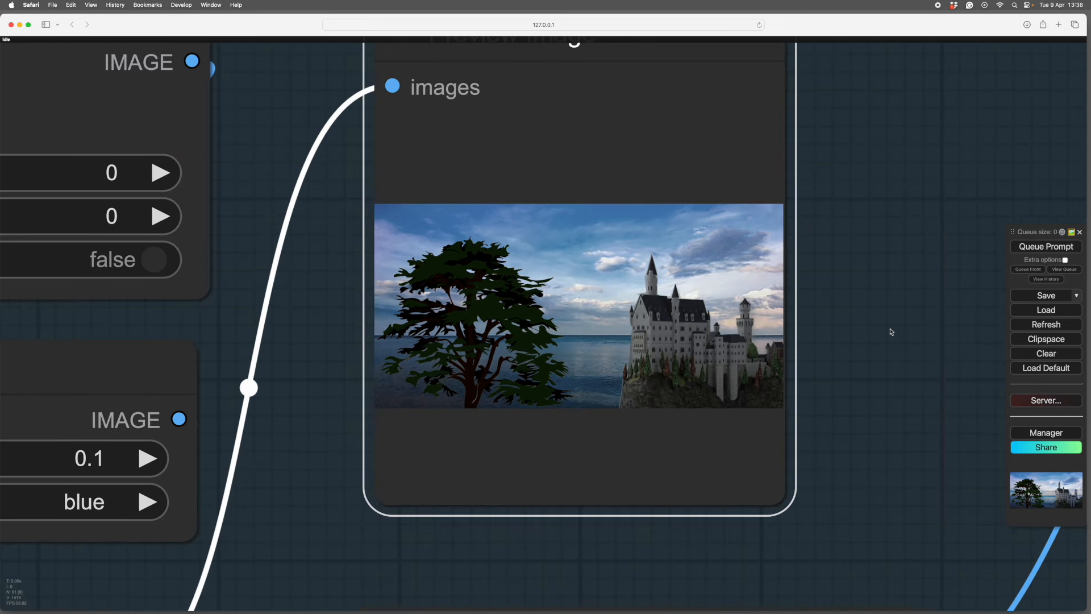
left_click_drag(889, 324, 862, 329)
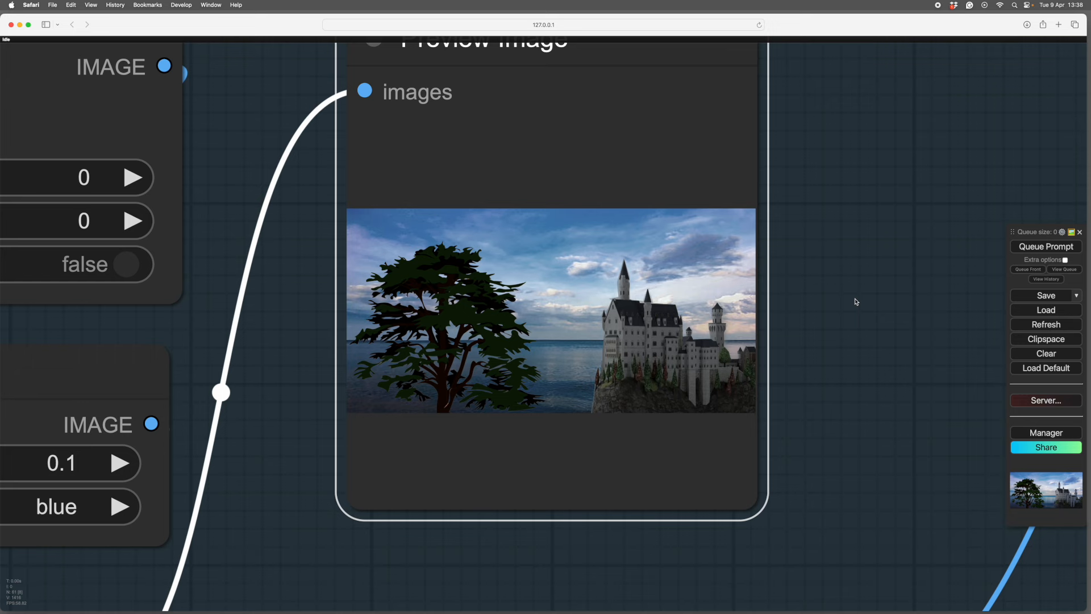
left_click_drag(867, 324, 818, 336)
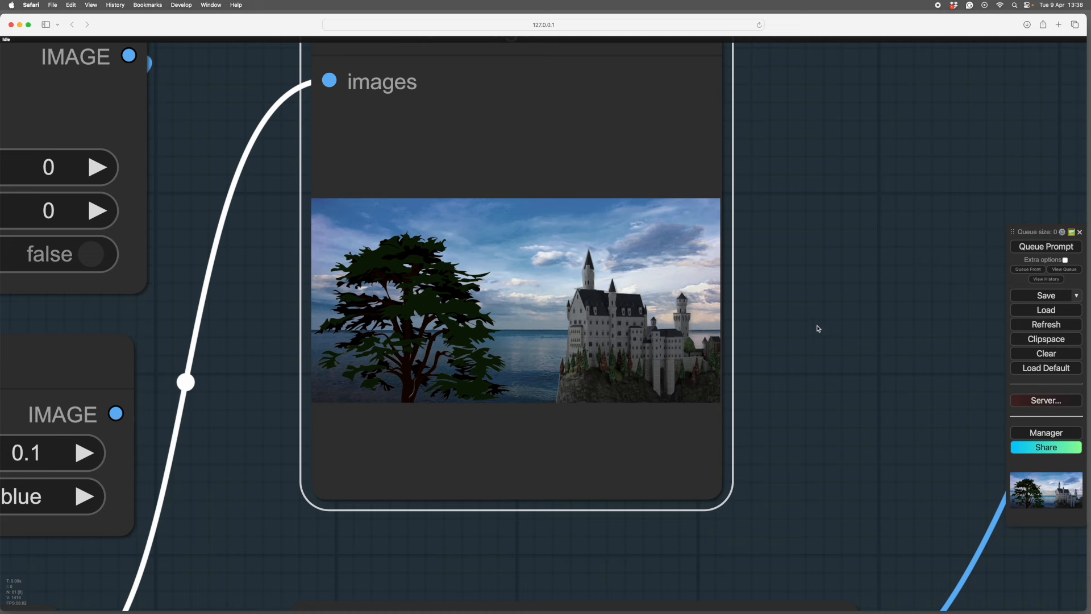
left_click_drag(831, 328, 827, 300)
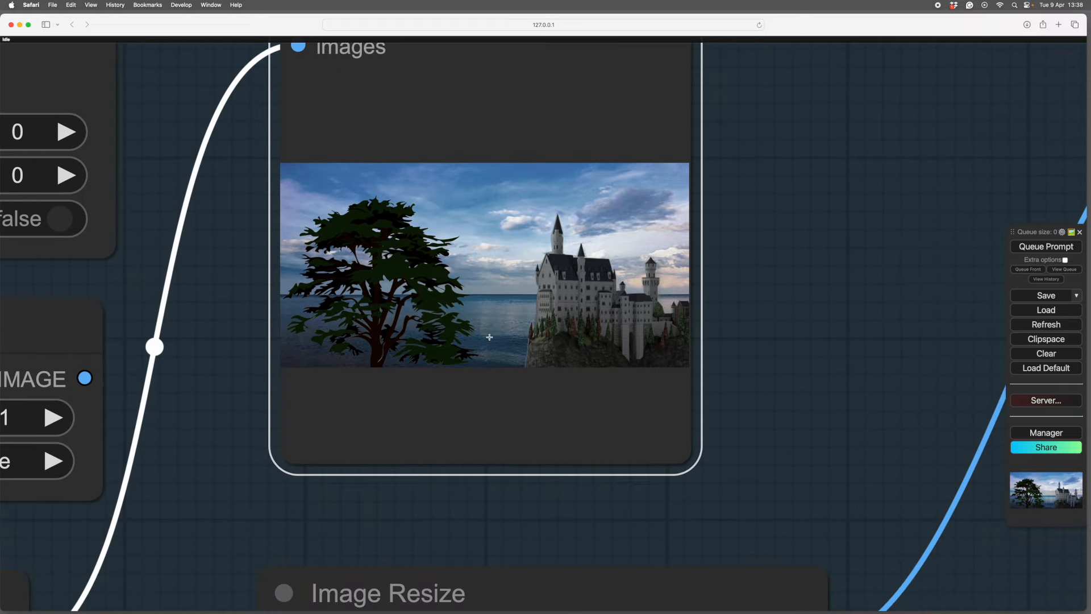
left_click_drag(826, 312, 792, 251)
Step: Lower the tree in the composite by setting its MoveSubject y to 415, and run the workflow
scroll(810, 306, "down", 3)
scroll(709, 239, "down", 5)
left_click(325, 98)
left_click(1019, 246)
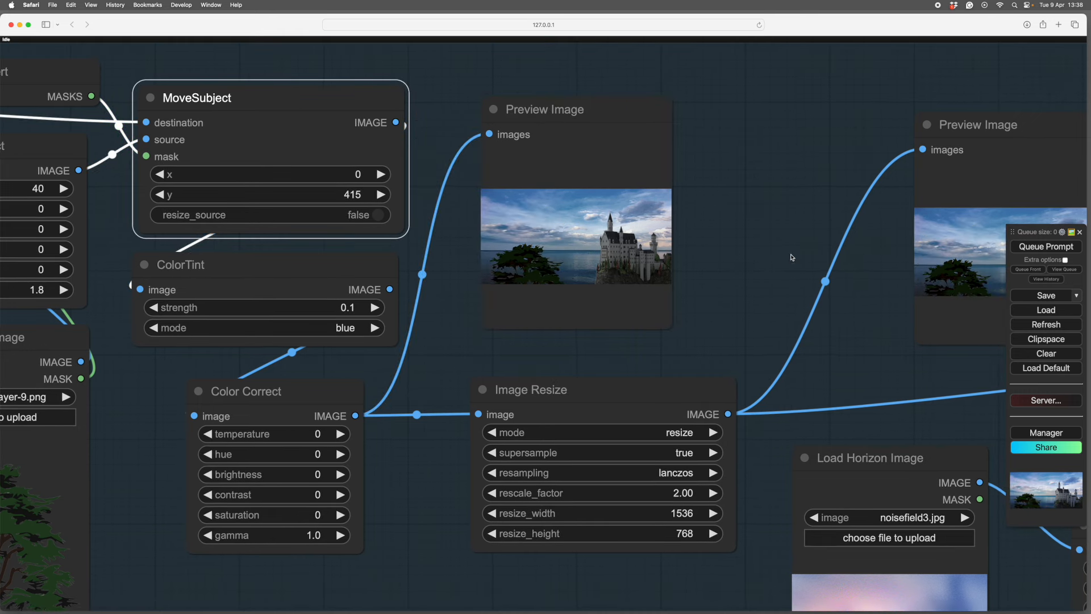
Step: Set the tree's MoveSubject position to x 592 and y 519, and re-run the workflow
left_click_drag(357, 195, 309, 196)
left_click_drag(308, 175, 473, 169)
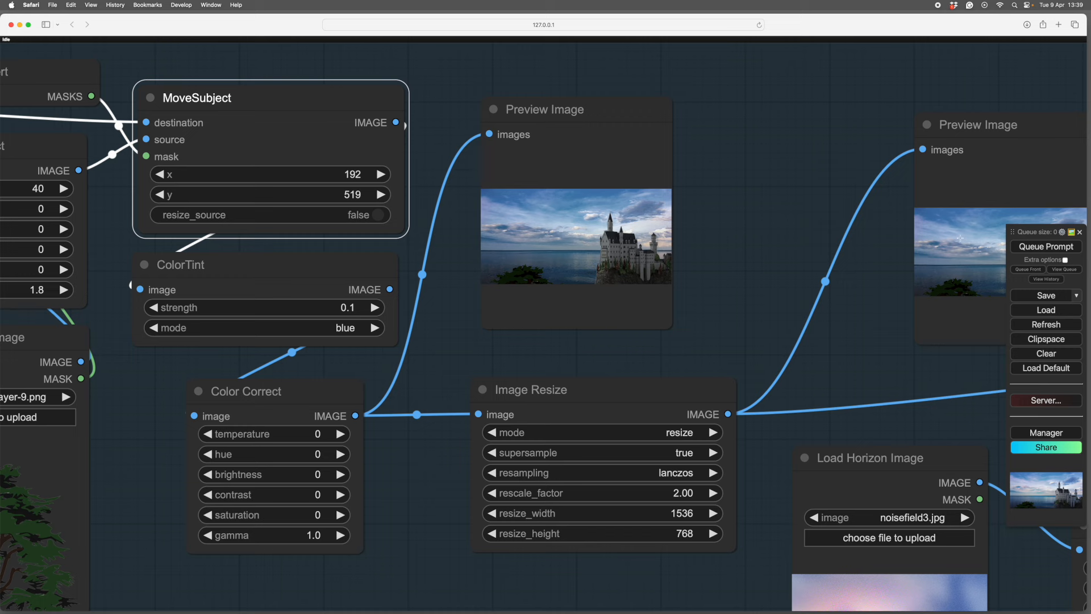
left_click(1026, 247)
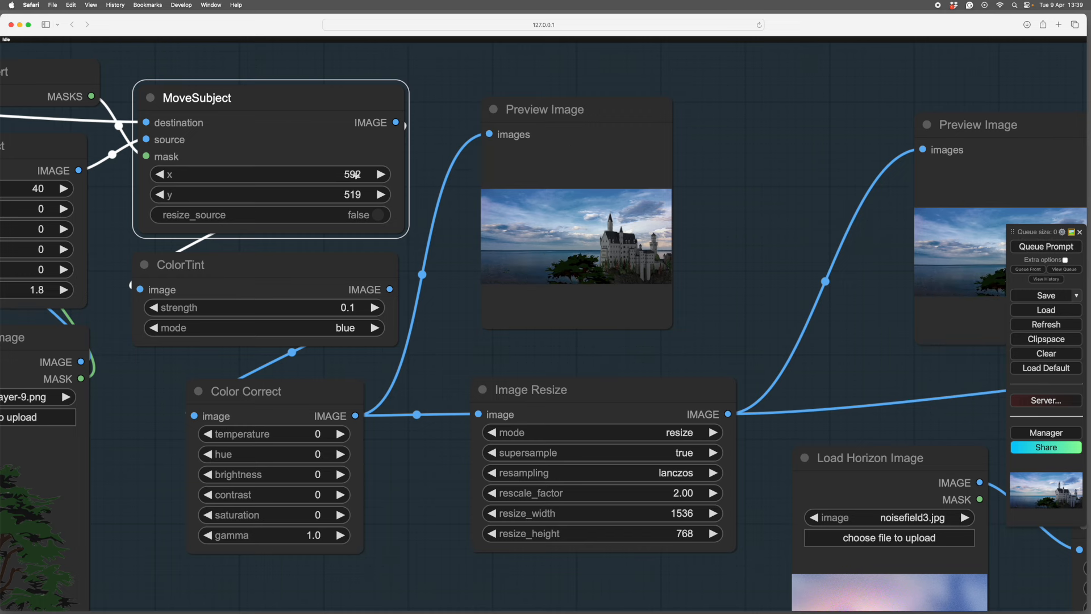
Step: Place the tree in front of the castle with MoveSubject x 868 and y 591, and update the preview
left_click_drag(353, 174, 507, 170)
scroll(748, 234, "down", 1)
scroll(246, 173, "up", 4)
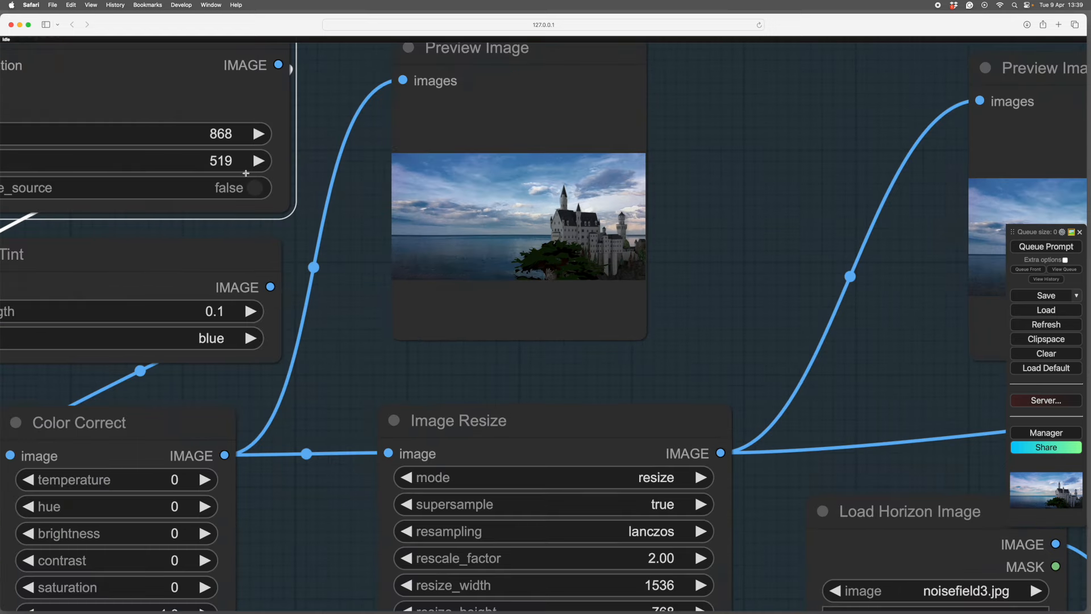
left_click_drag(234, 162, 278, 159)
scroll(711, 272, "up", 5)
left_click_drag(713, 290, 811, 282)
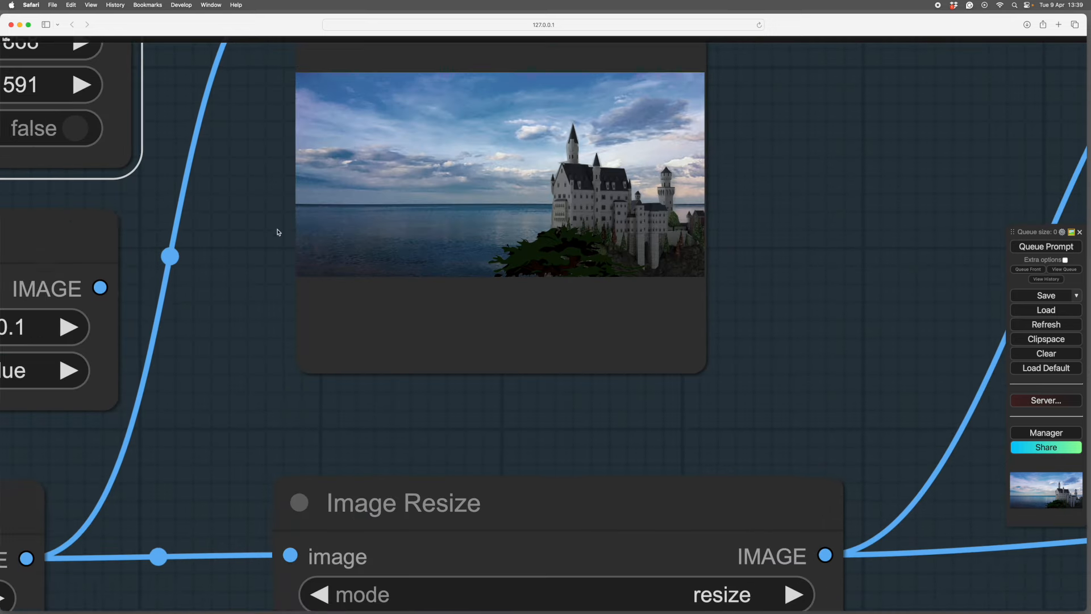
Step: Examine the castle and tree composite preview, and compare it with the preview fed by the Image Resize node
scroll(283, 304, "down", 3)
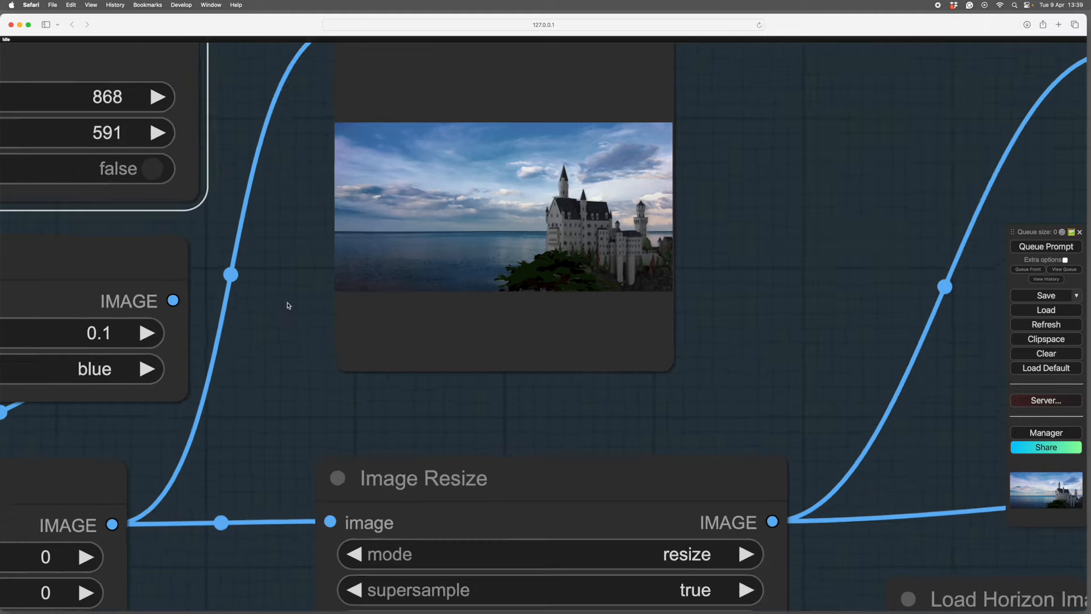
scroll(755, 254, "down", 5)
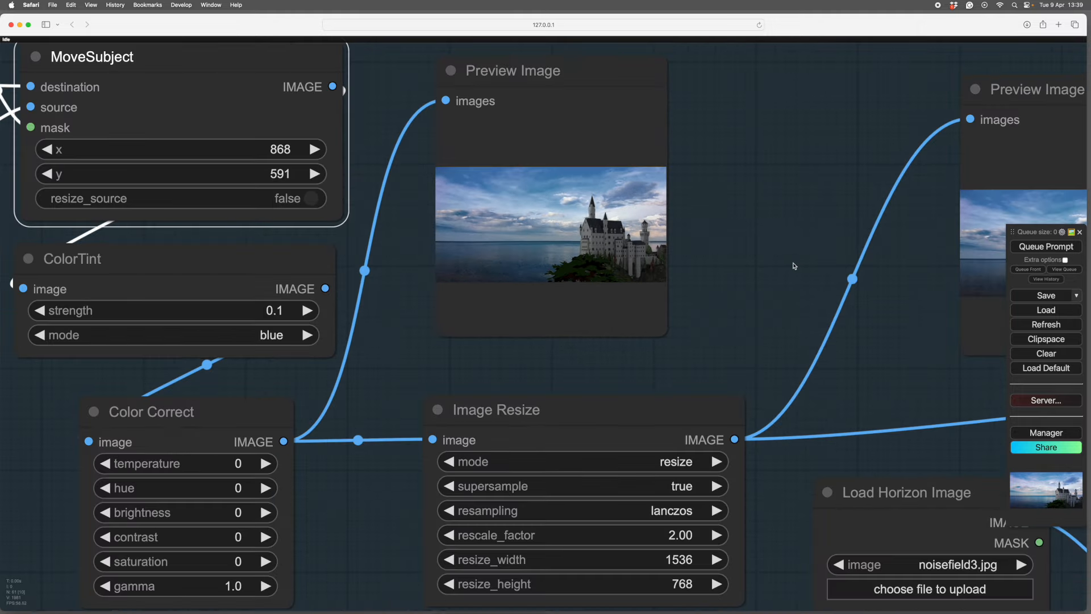
mouse_move(741, 243)
left_mouse_down()
mouse_move(699, 241)
mouse_move(720, 236)
mouse_move(761, 254)
left_mouse_up()
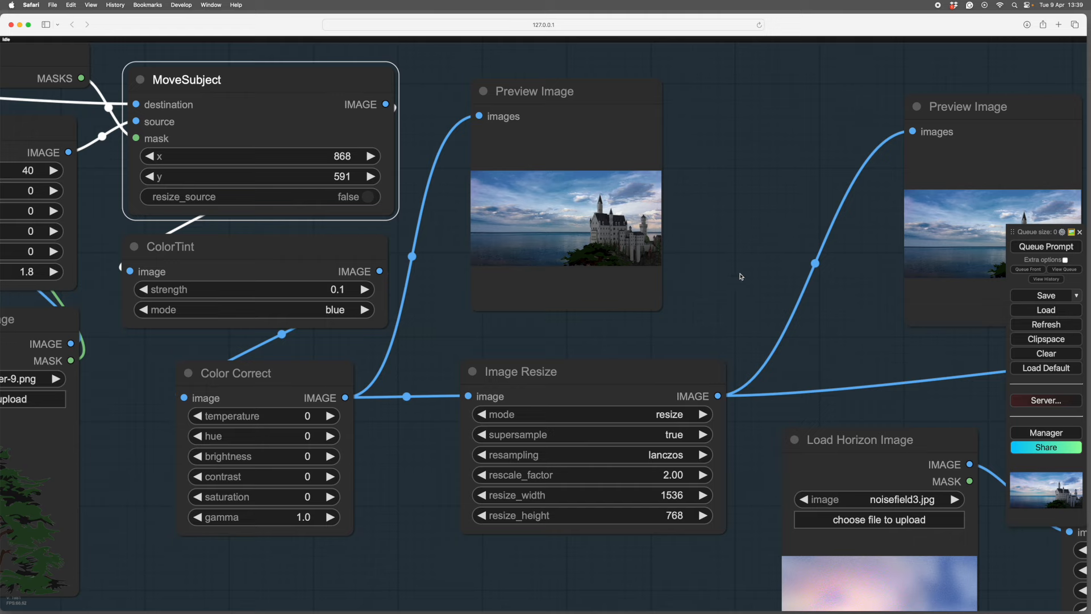
left_click_drag(522, 315, 592, 302)
scroll(592, 302, "up", 5)
left_click_drag(602, 260, 675, 304)
scroll(662, 293, "down", 3)
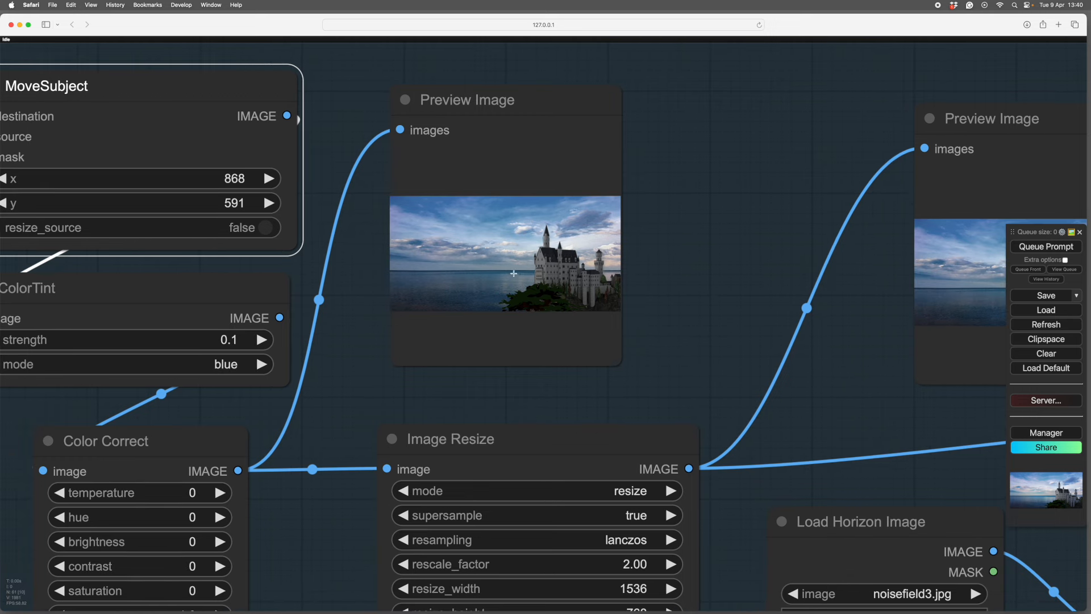
left_click_drag(702, 278, 687, 280)
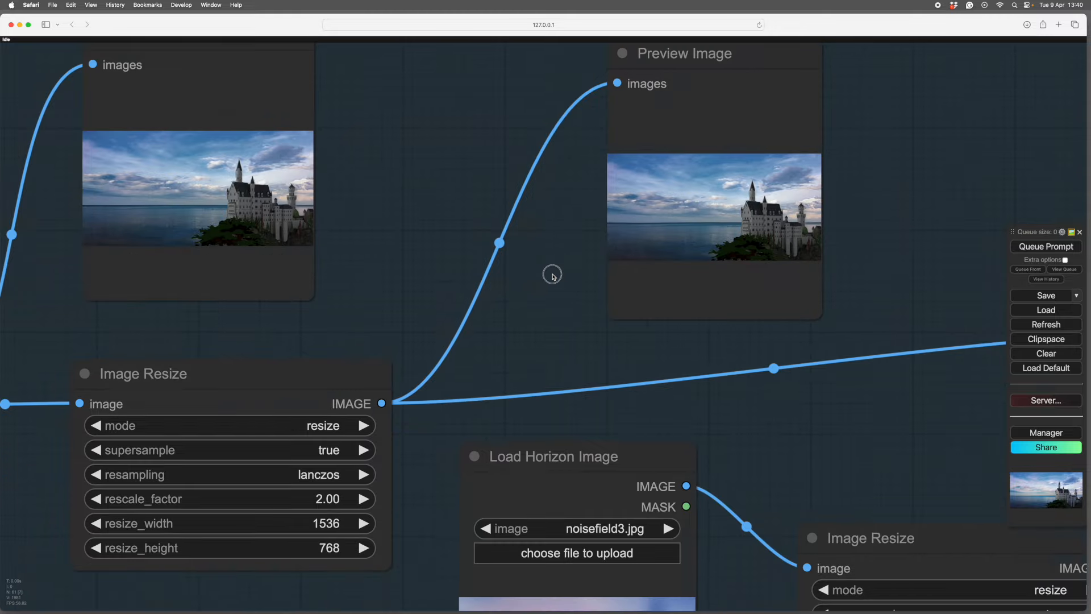
left_click_drag(552, 275, 755, 290)
Step: Compare the castle source image with its repositioned composite in the preview fed by the castle's MoveSubject node
scroll(755, 290, "down", 7)
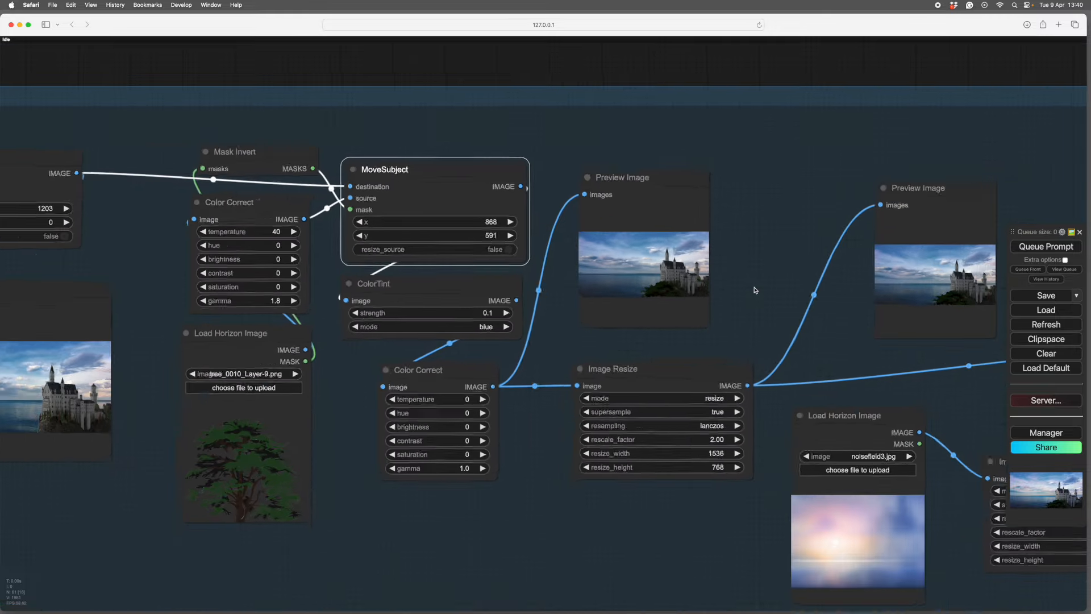
scroll(755, 290, "down", 3)
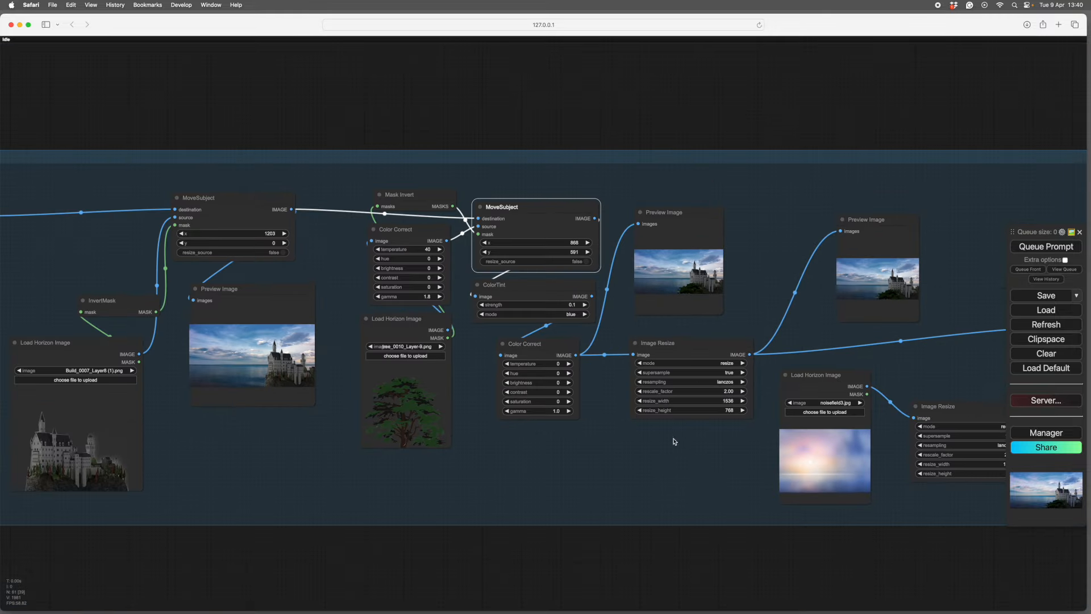
scroll(674, 442, "left", 10)
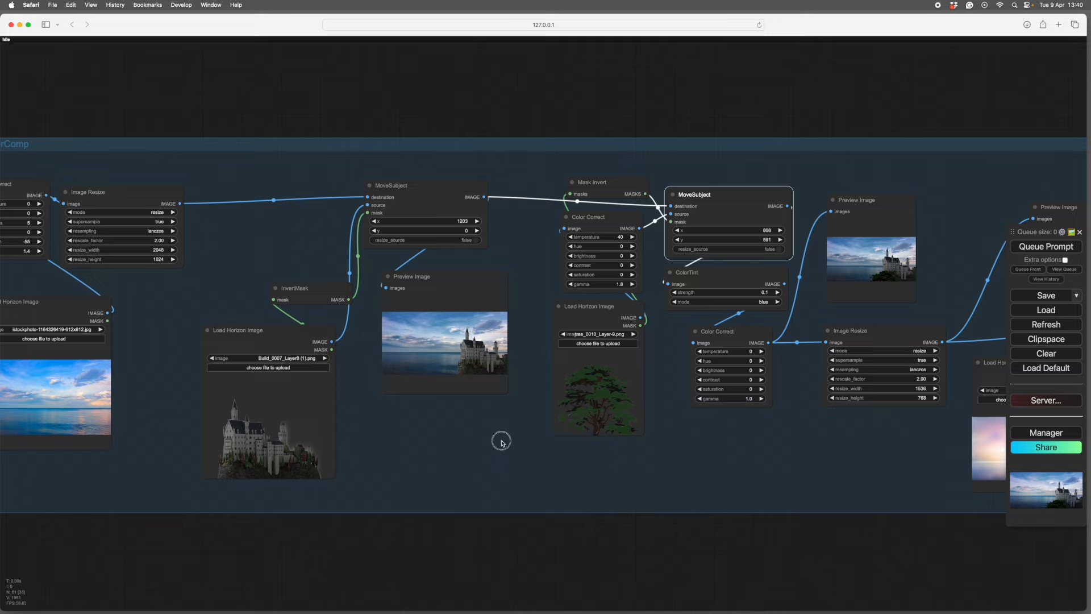
scroll(502, 442, "left", 5)
scroll(572, 433, "up", 10)
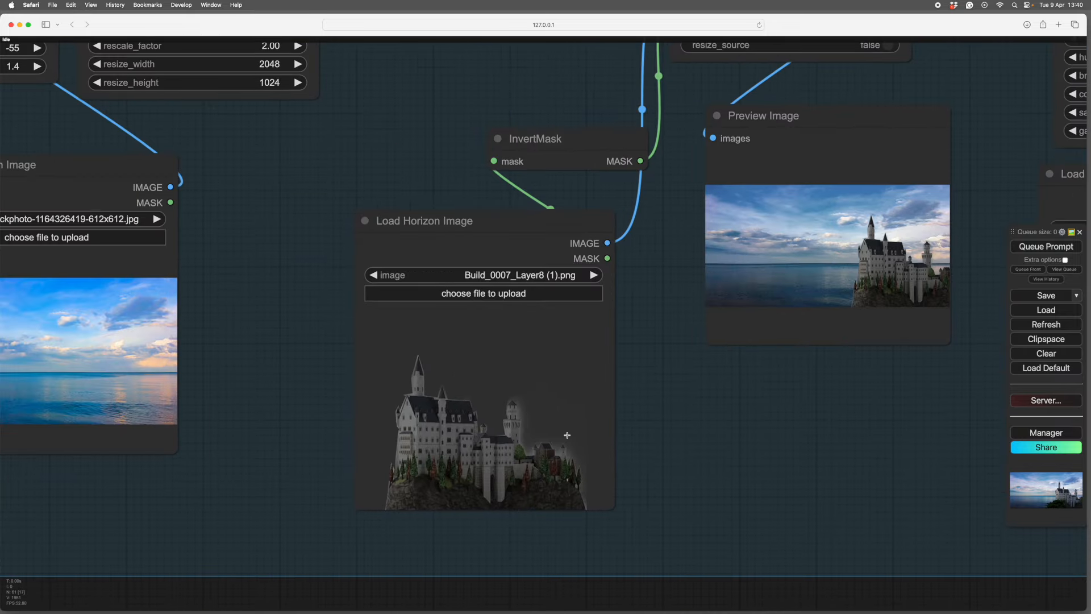
scroll(682, 426, "right", 8)
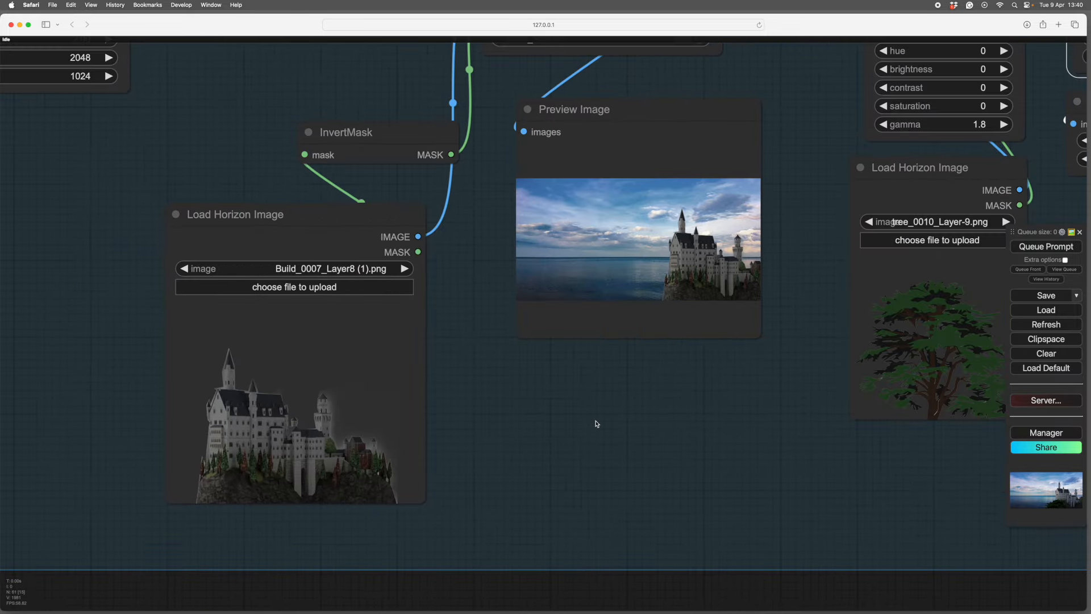
Step: Review the IPAdapterComp chain from the sea background through both MoveSubject nodes to Image Resize and the noisefield3.jpg image
scroll(595, 423, "down", 3)
scroll(684, 434, "right", 20)
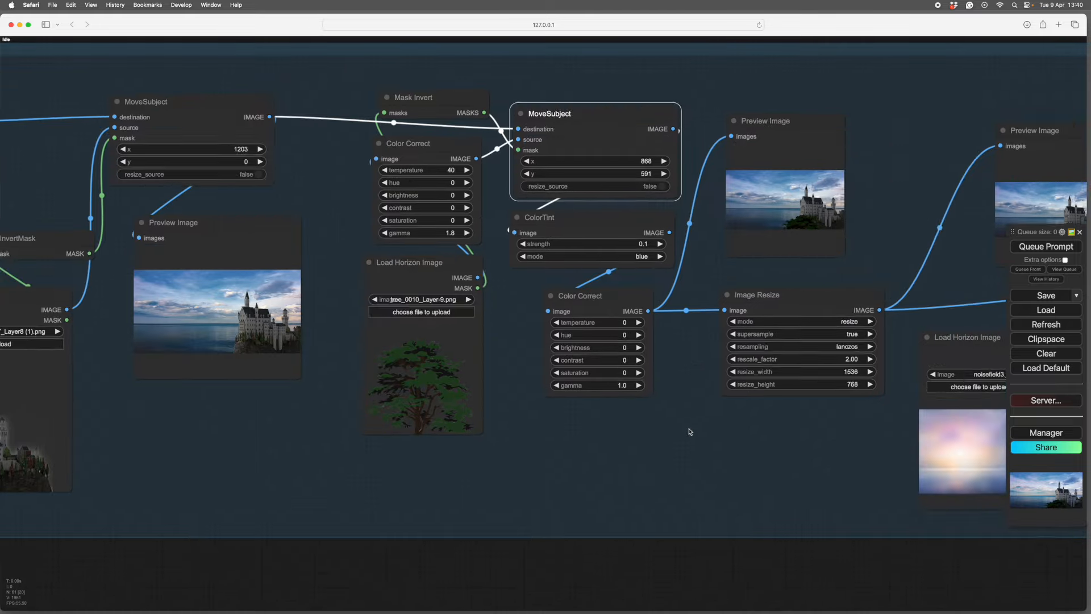
scroll(653, 419, "left", 8)
scroll(567, 392, "left", 10)
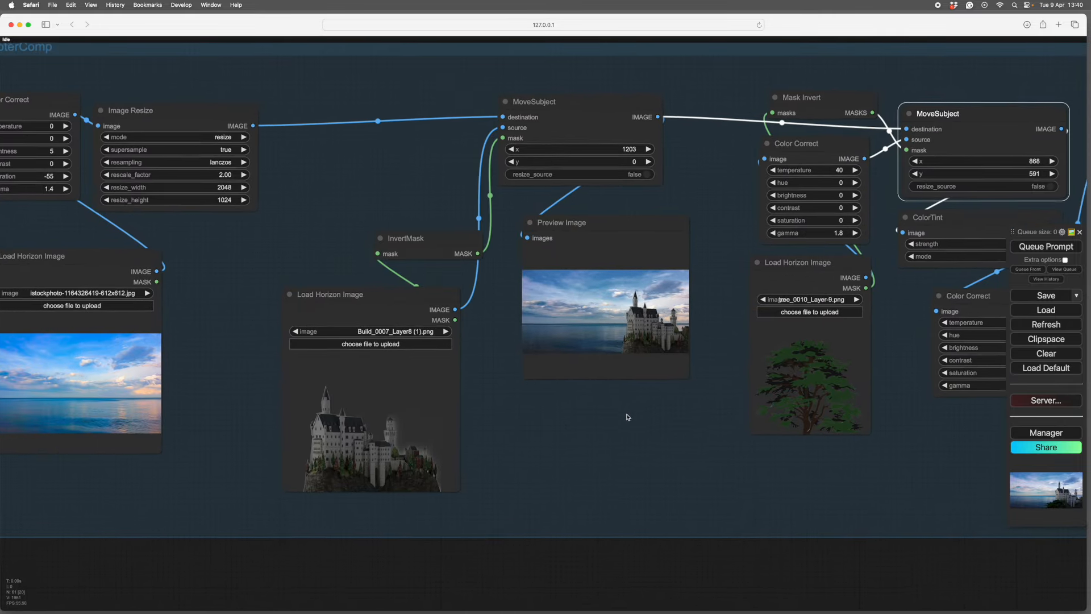
scroll(603, 425, "down", 3)
scroll(602, 421, "right", 10)
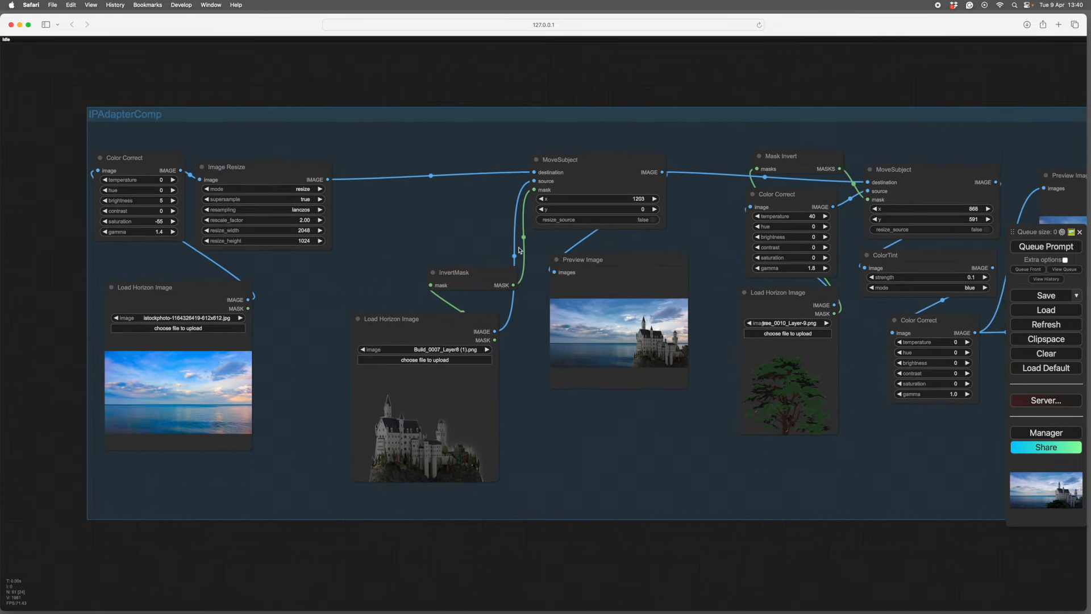
scroll(737, 406, "right", 15)
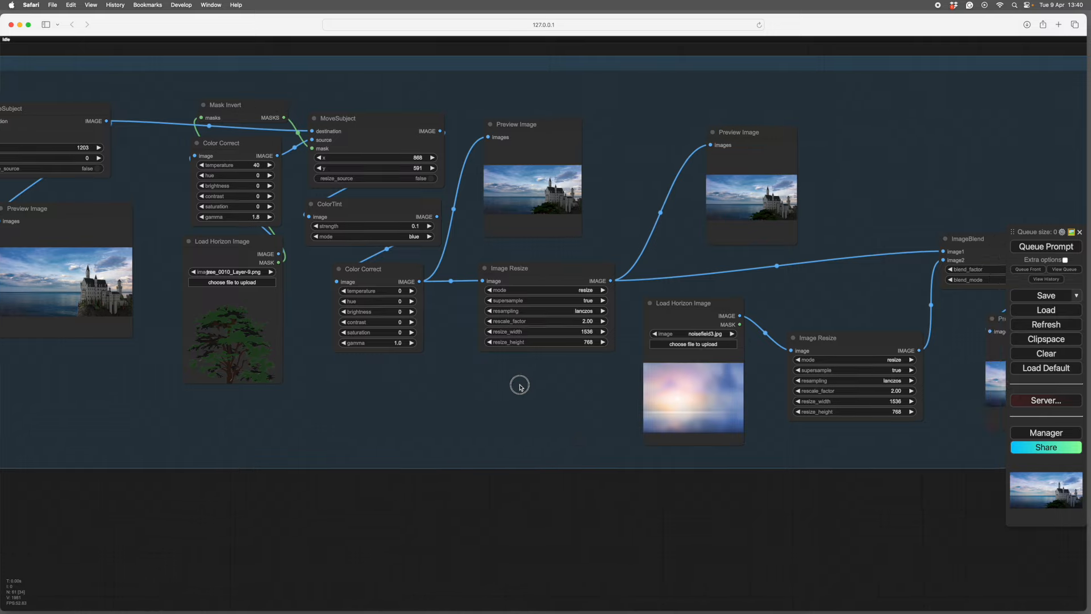
scroll(718, 302, "left", 7)
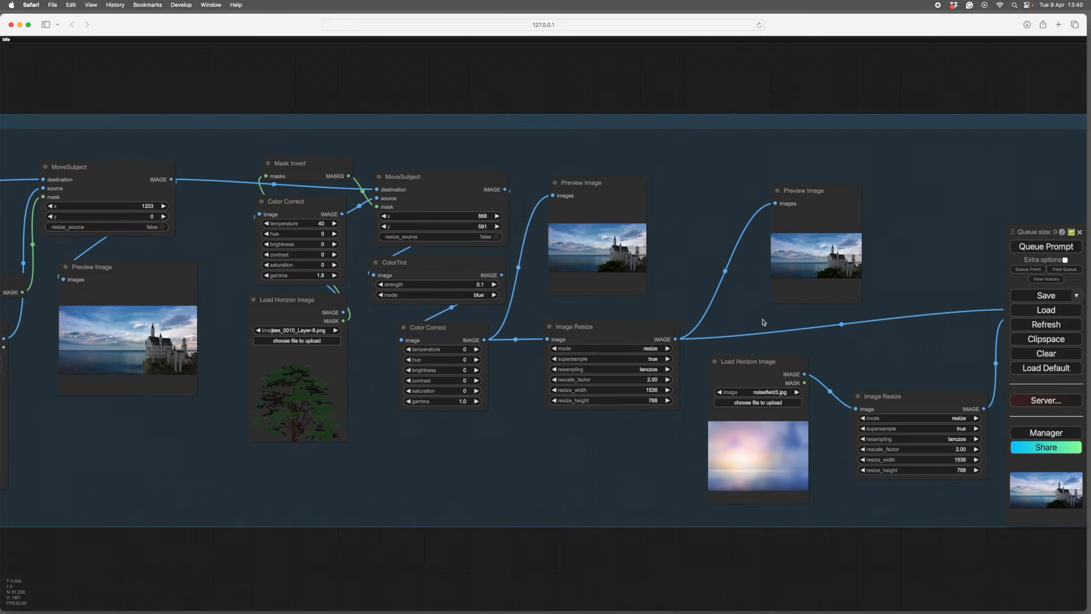
Step: Inspect the tree's Color Correct settings and follow the composite through its previews to the ImageBlend node
scroll(682, 248, "left", 3)
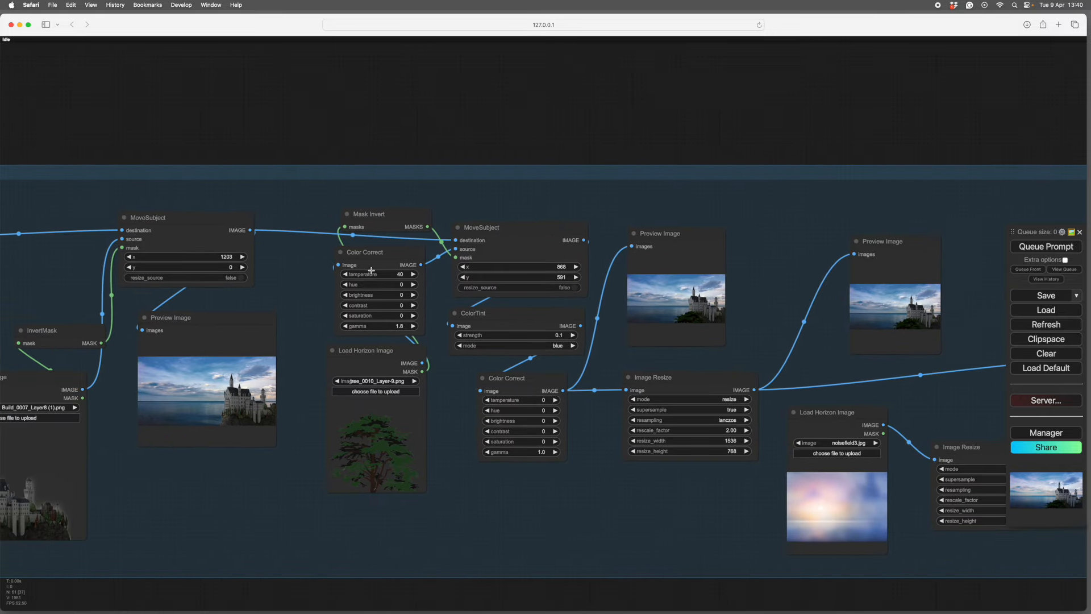
left_click_drag(380, 252, 381, 250)
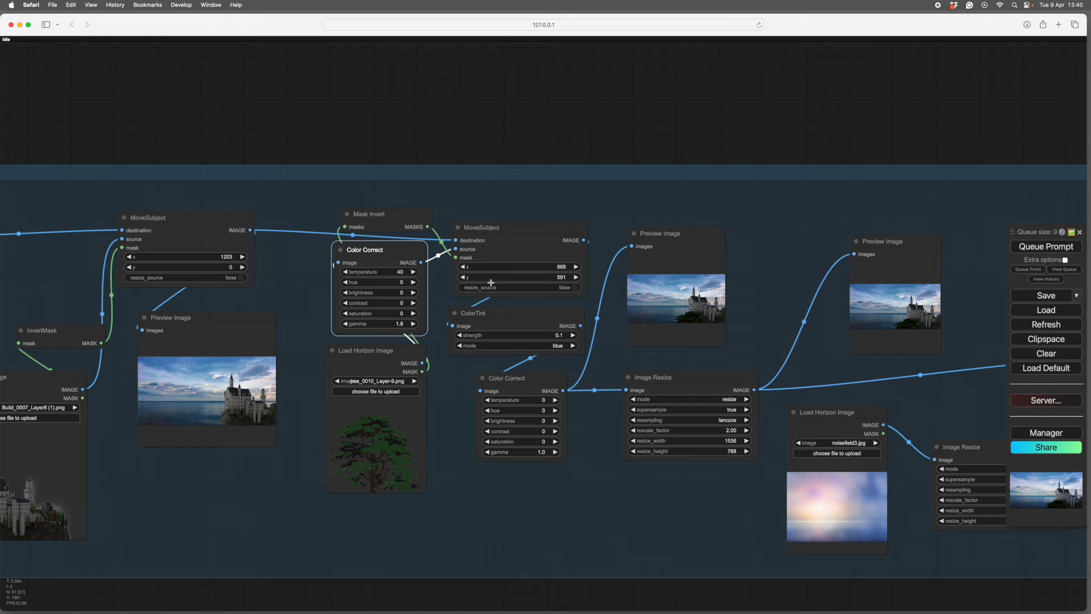
scroll(669, 328, "up", 5)
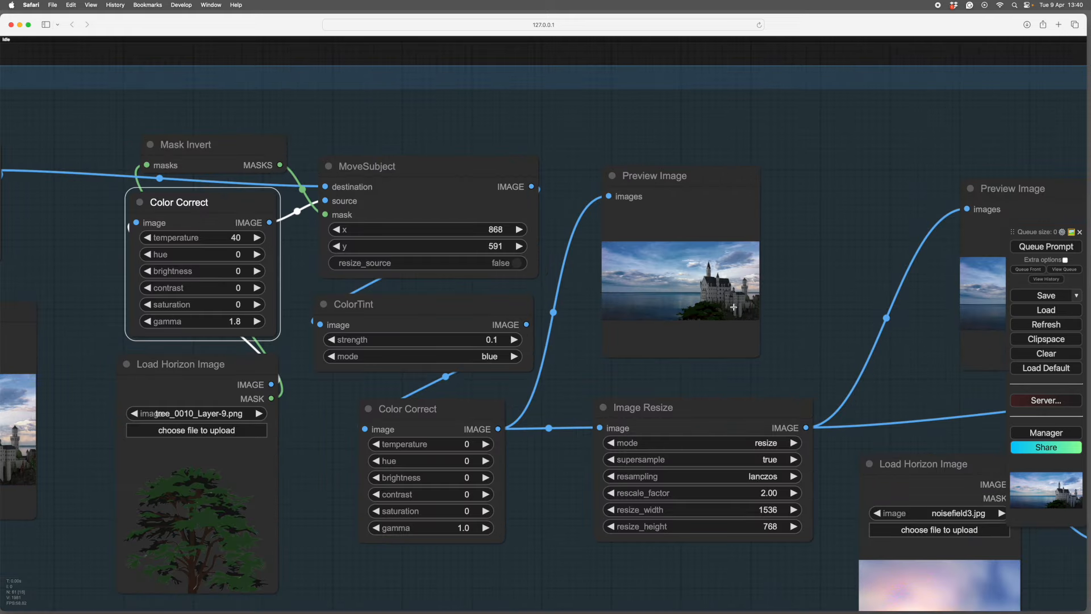
left_click_drag(836, 275, 310, 185)
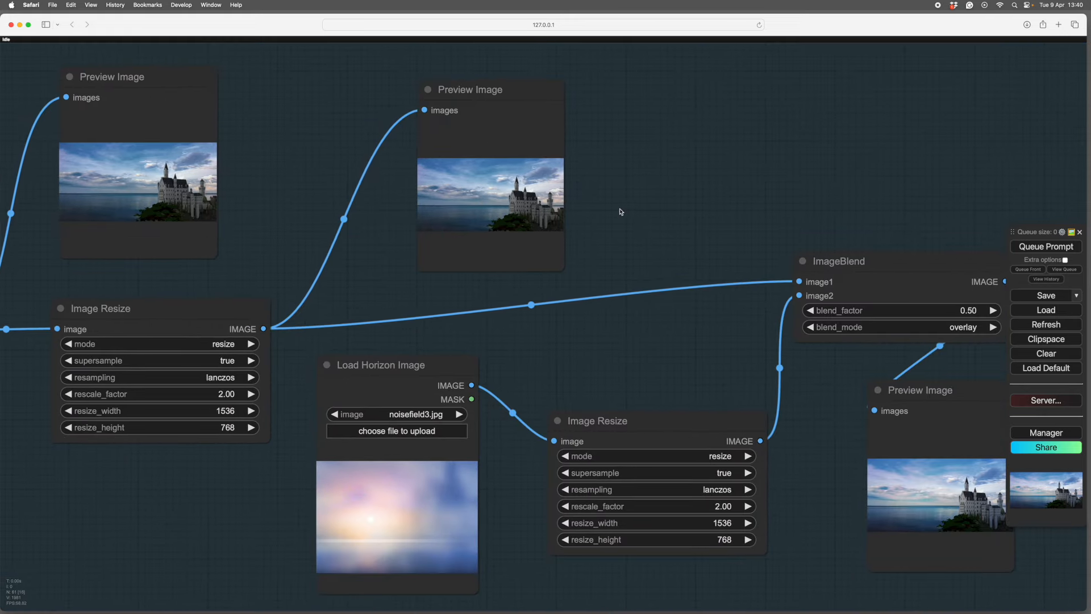
left_click_drag(673, 212, 629, 176)
left_click_drag(728, 169, 827, 225)
scroll(549, 172, "down", 5)
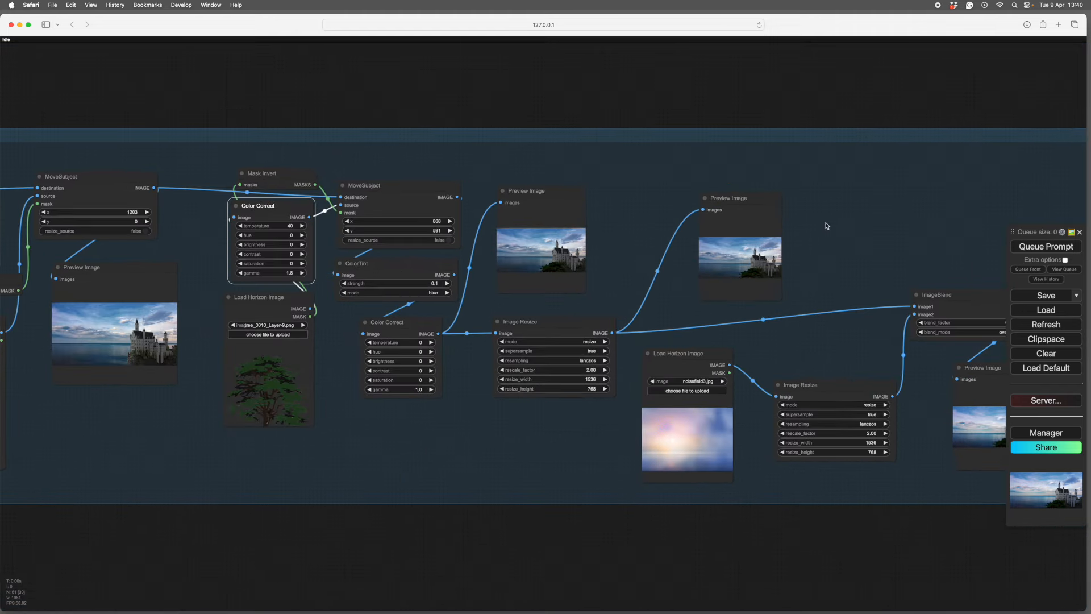
Step: Review the compositing chain again from the sea background and castle MoveSubject node through the tree to ImageBlend
left_click_drag(629, 182, 979, 221)
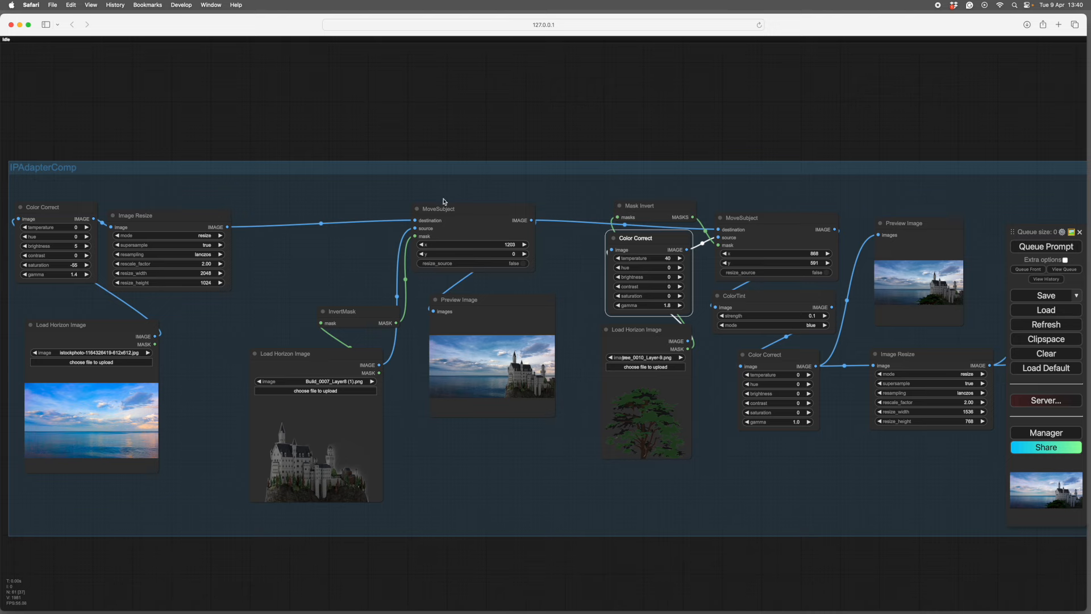
left_click_drag(379, 199, 491, 193)
left_click_drag(585, 212, 601, 214)
left_click_drag(496, 195, 474, 141)
left_click_drag(608, 376, 474, 374)
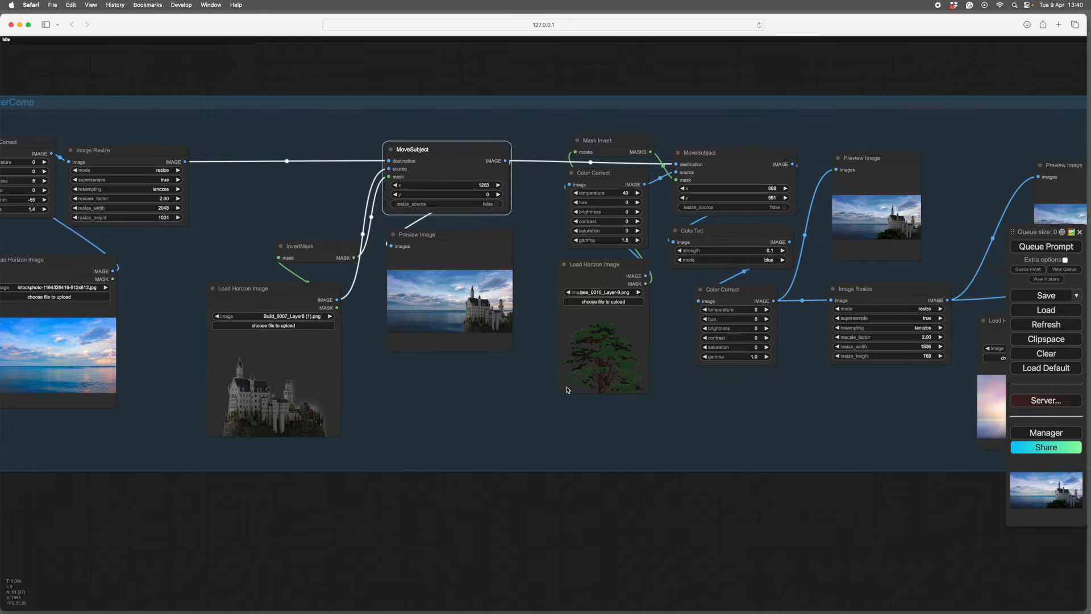
left_click_drag(769, 419, 583, 439)
left_click_drag(648, 441, 495, 461)
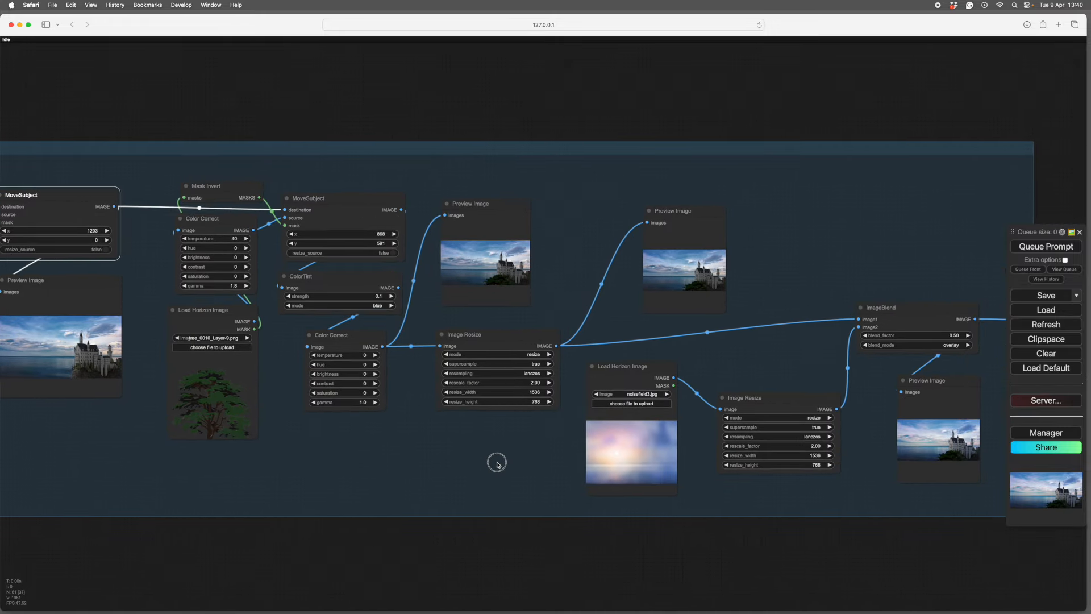
left_click_drag(709, 377, 519, 339)
Step: Examine how the resized noisefield3.jpg feeds the ImageBlend node in overlay mode, and view the blended preview
scroll(599, 398, "up", 5)
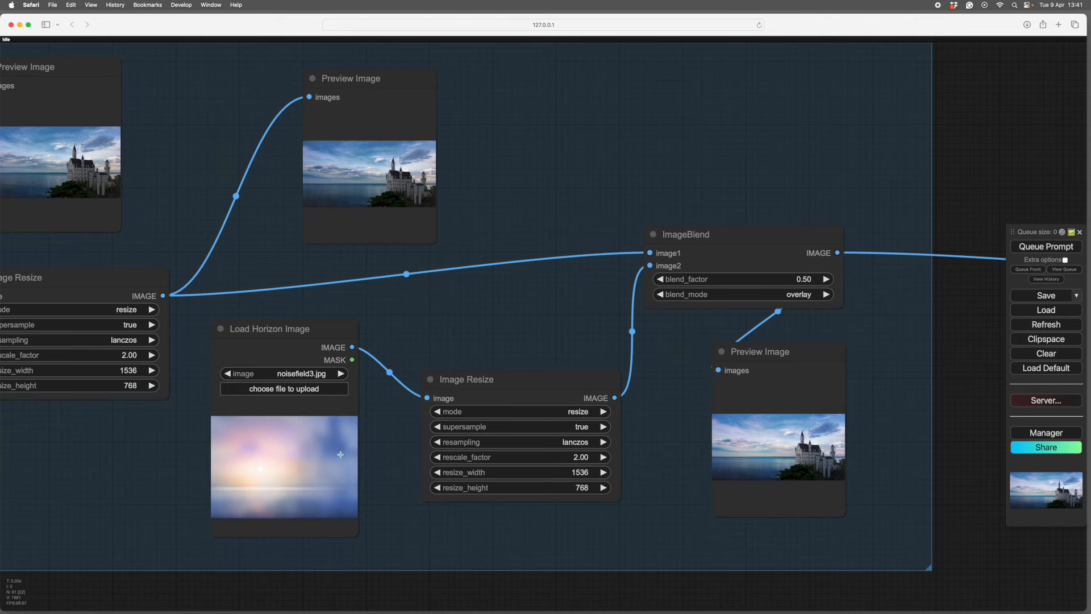
left_click_drag(407, 459, 476, 447)
scroll(506, 451, "up", 5)
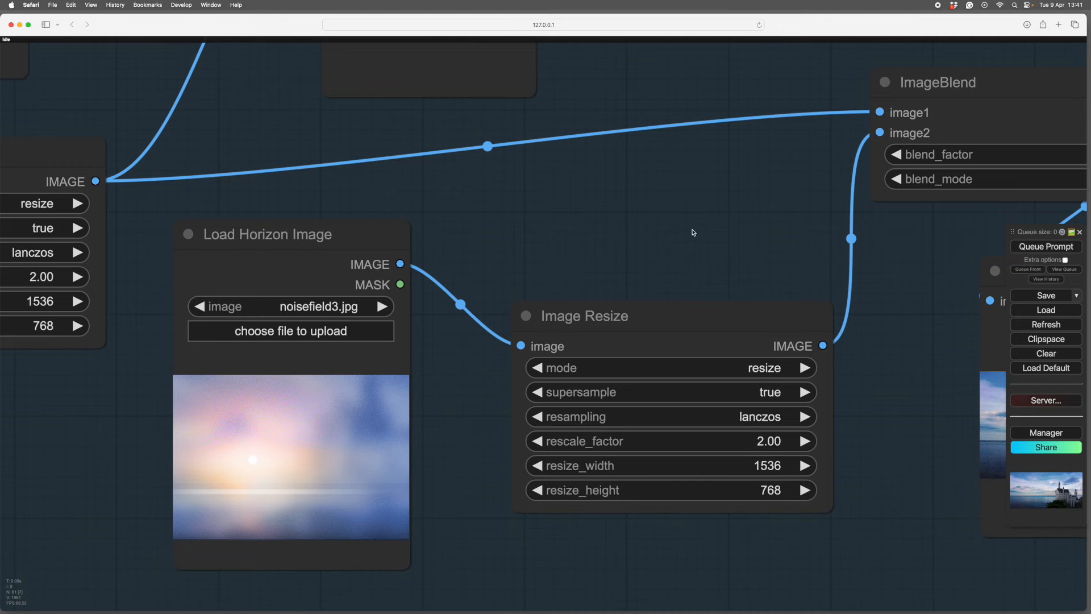
left_click_drag(836, 137, 460, 255)
left_click_drag(868, 394, 748, 285)
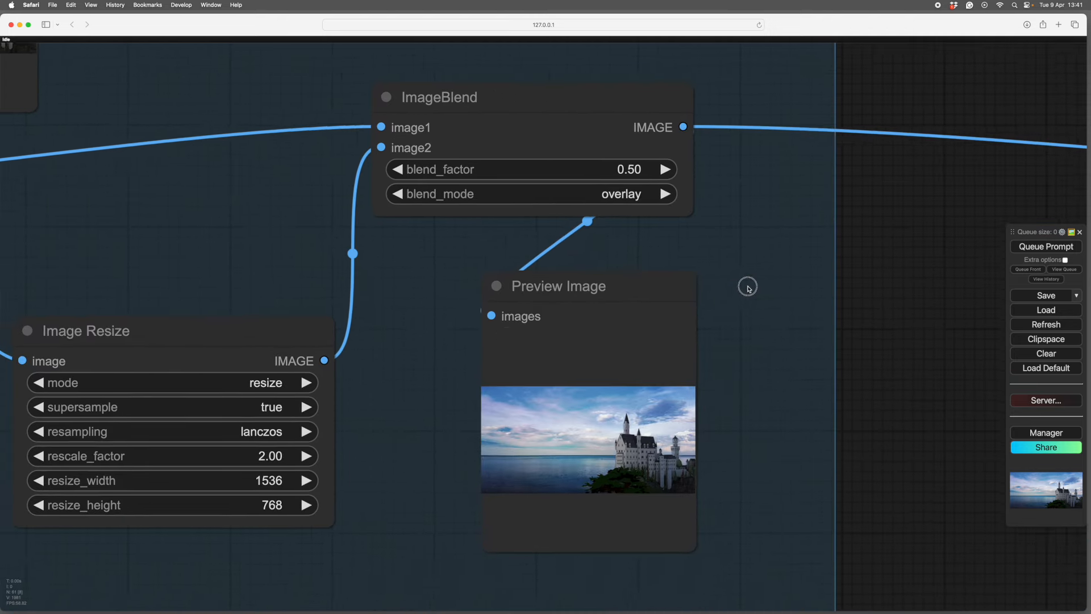
scroll(782, 386, "up", 5)
left_click_drag(784, 407, 852, 343)
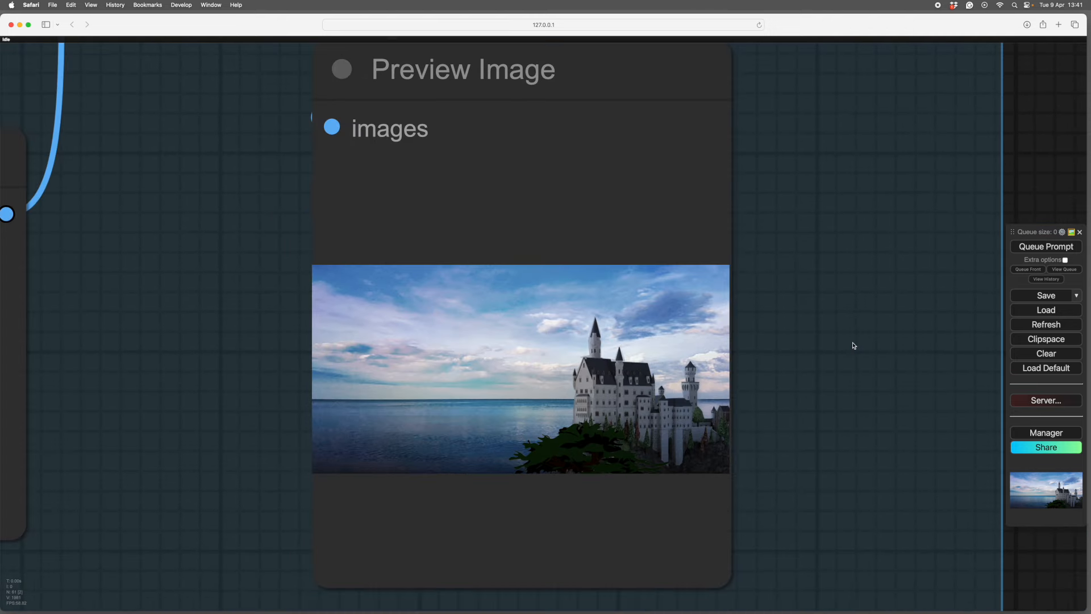
scroll(853, 343, "up", 3)
scroll(821, 338, "down", 8)
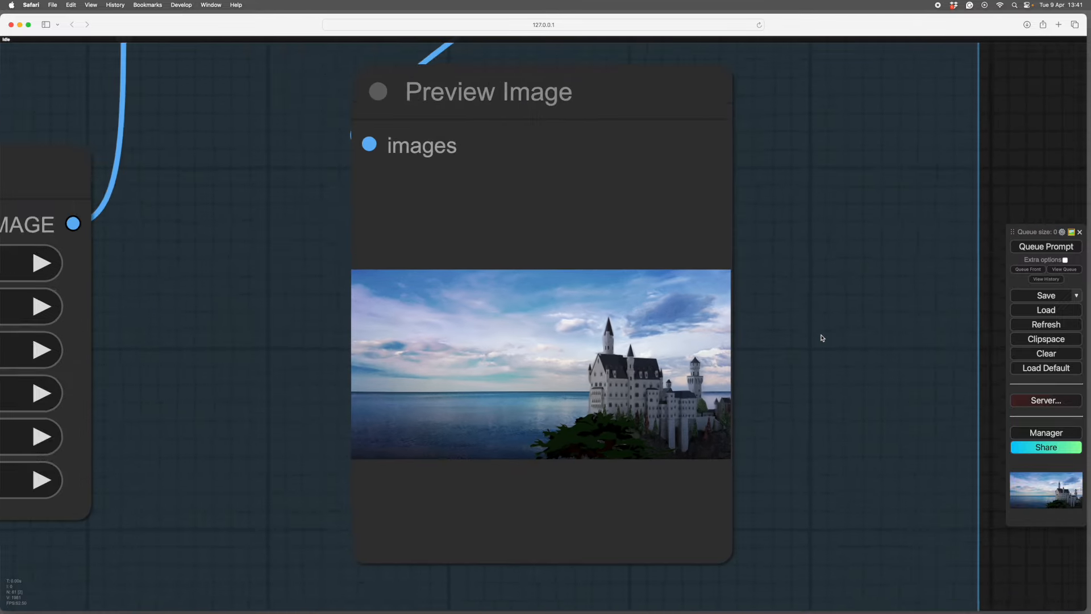
left_click_drag(474, 220, 630, 337)
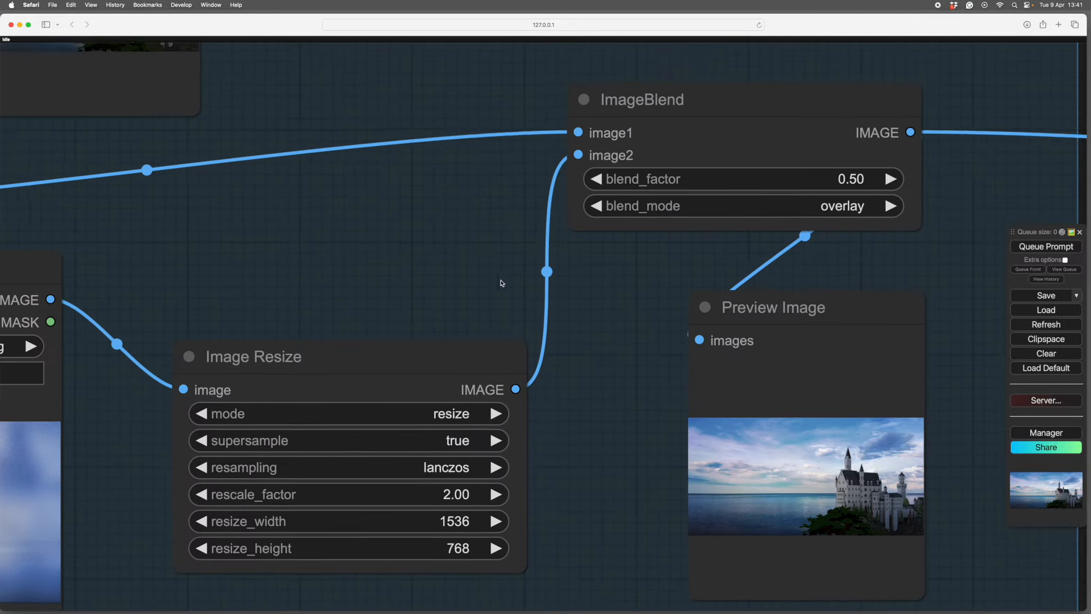
left_click_drag(431, 257, 582, 363)
Step: Examine the horizon, castle and foreground tree close up in the preview fed by the ImageBlend node
scroll(586, 365, "down", 4)
mouse_move(955, 407)
left_mouse_down()
mouse_move(706, 313)
mouse_move(654, 331)
mouse_move(804, 325)
mouse_move(790, 294)
left_mouse_up()
scroll(791, 294, "up", 7)
left_click_drag(777, 400, 775, 295)
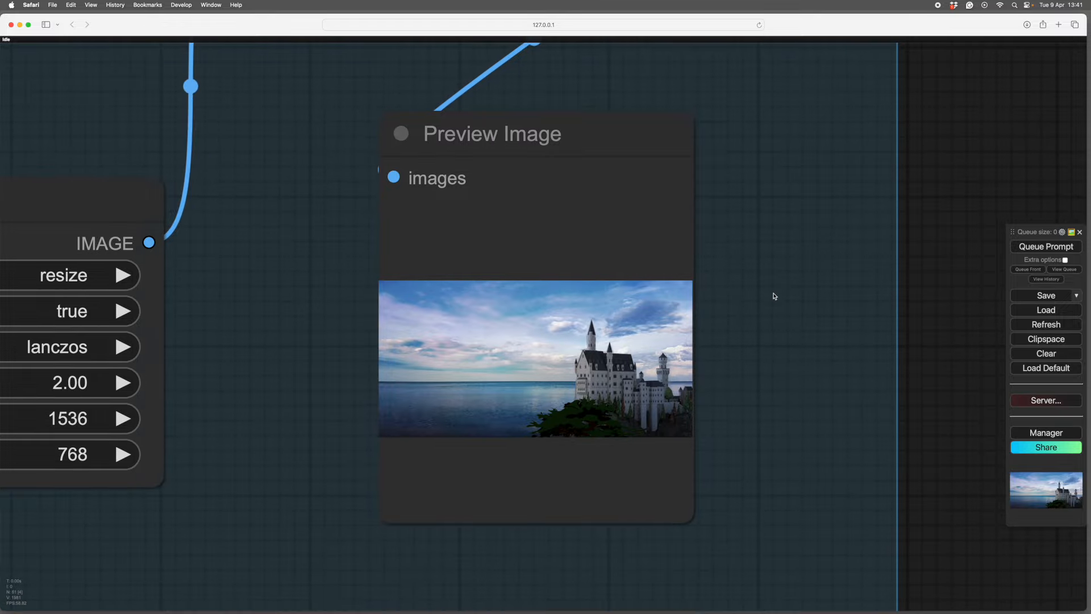
scroll(775, 301, "up", 3)
left_click_drag(779, 371, 837, 350)
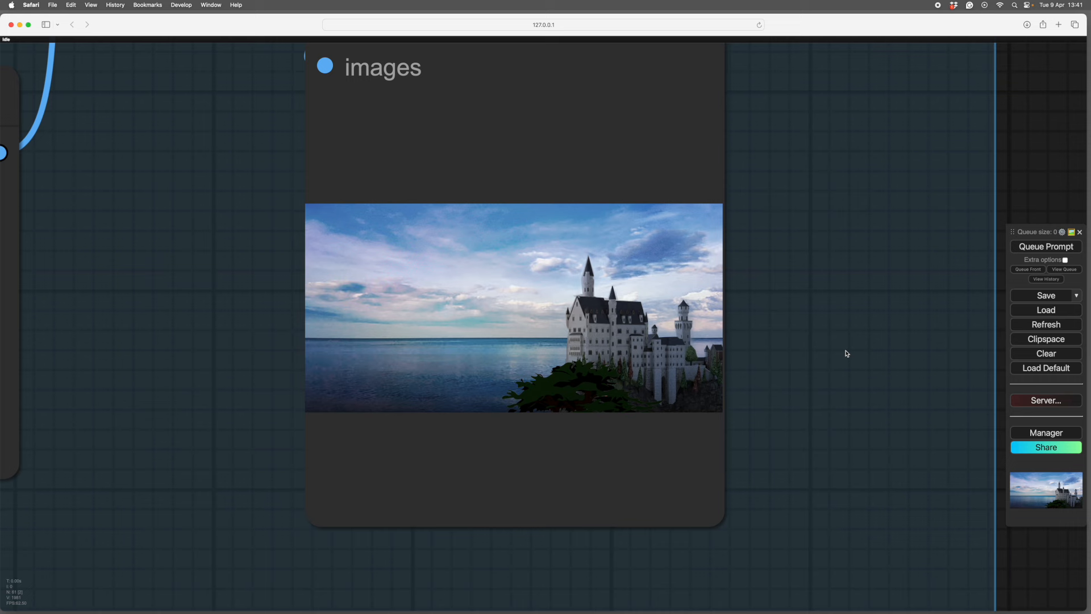
left_click_drag(844, 351, 853, 345)
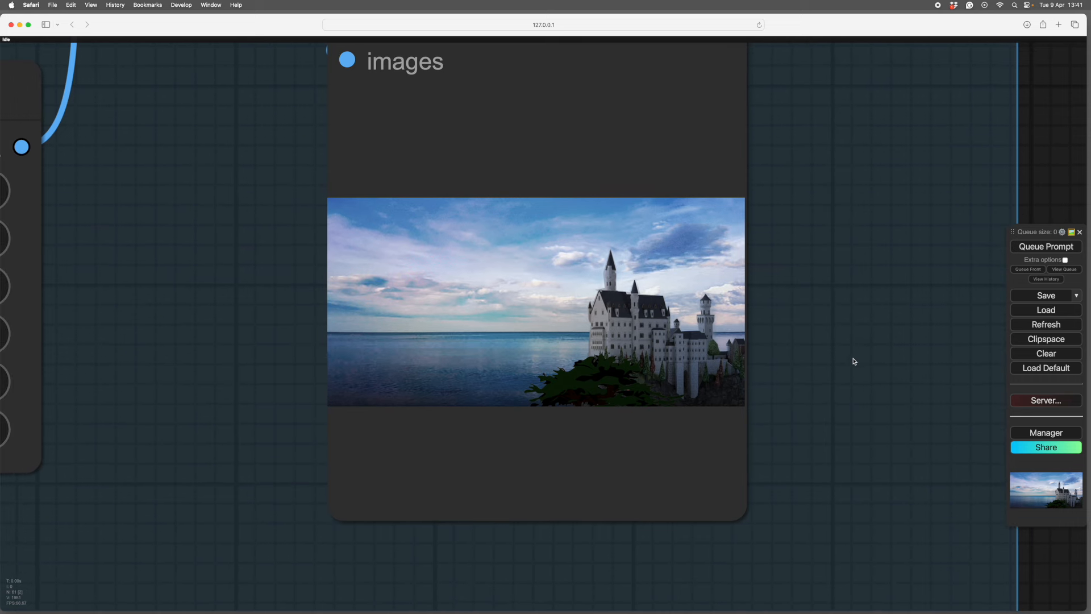
left_click_drag(855, 369, 906, 367)
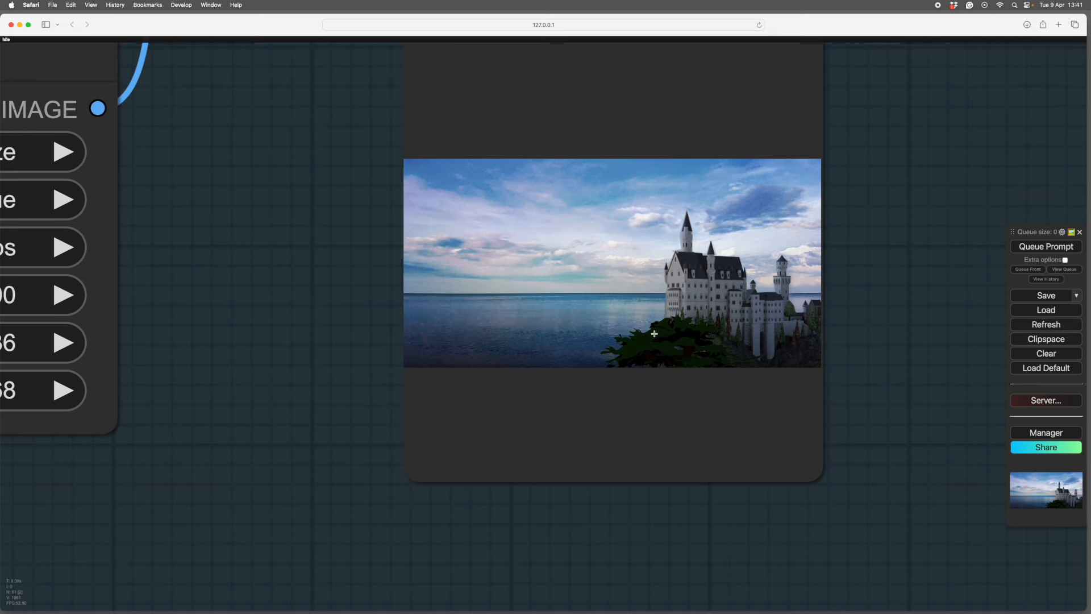
scroll(939, 349, "down", 5)
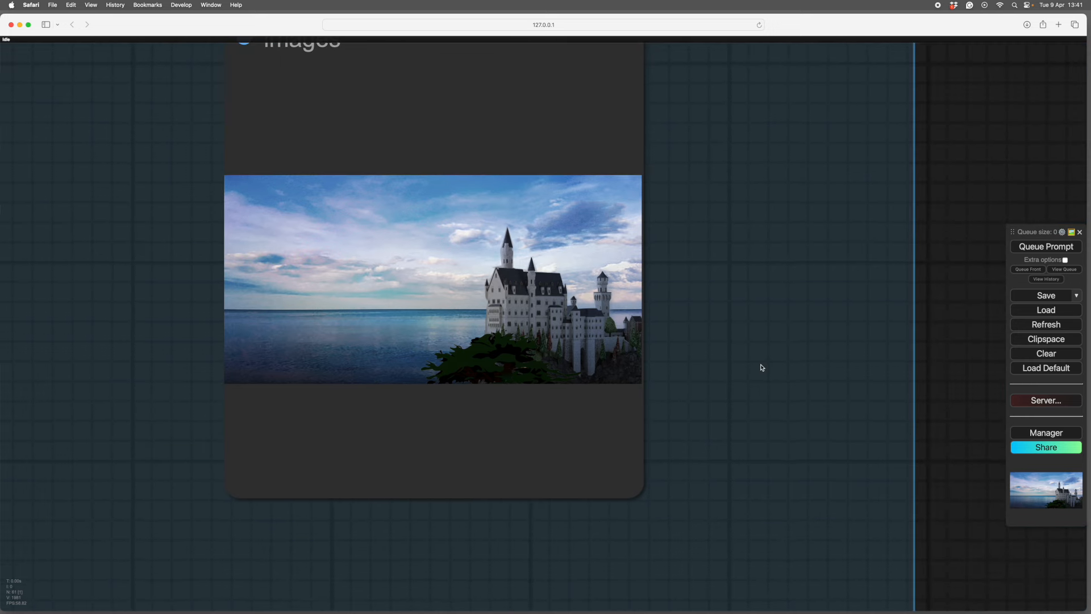
scroll(777, 377, "up", 1)
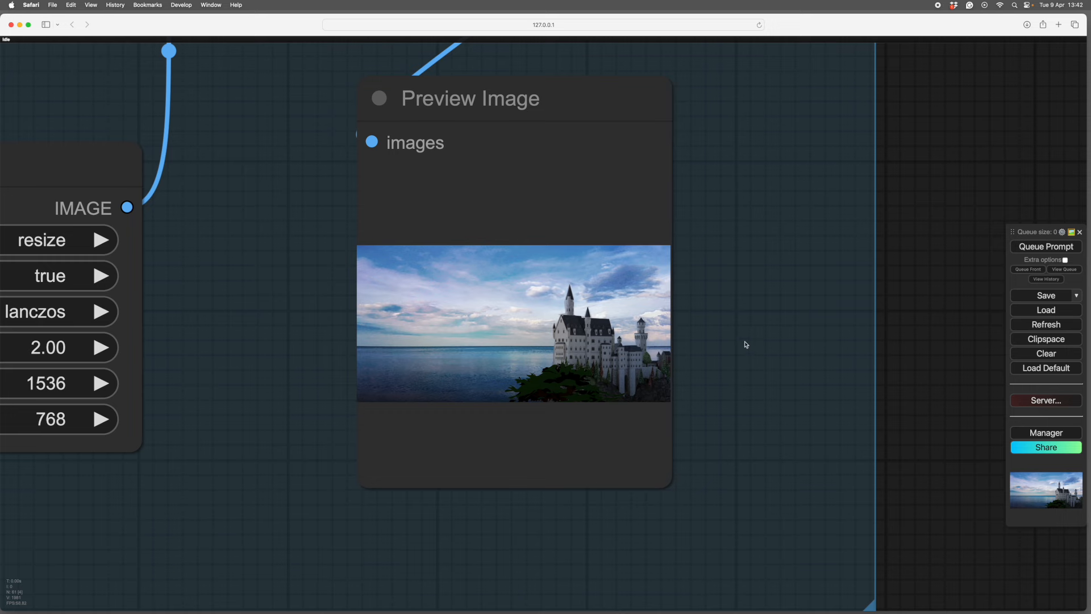
scroll(747, 344, "down", 4)
left_click(726, 345)
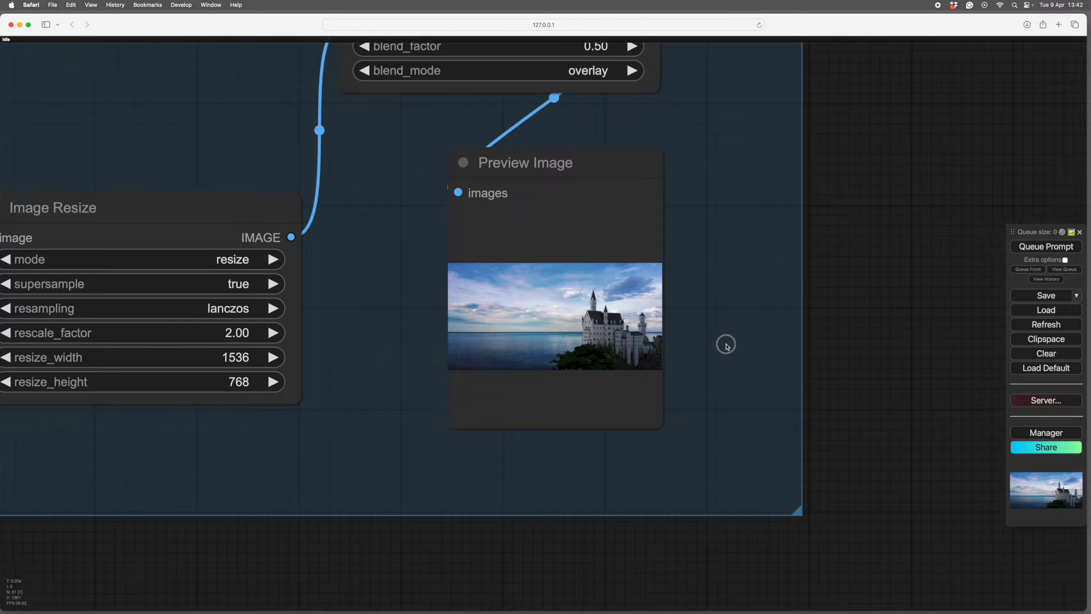
left_click_drag(726, 345, 666, 362)
left_click_drag(856, 357, 788, 403)
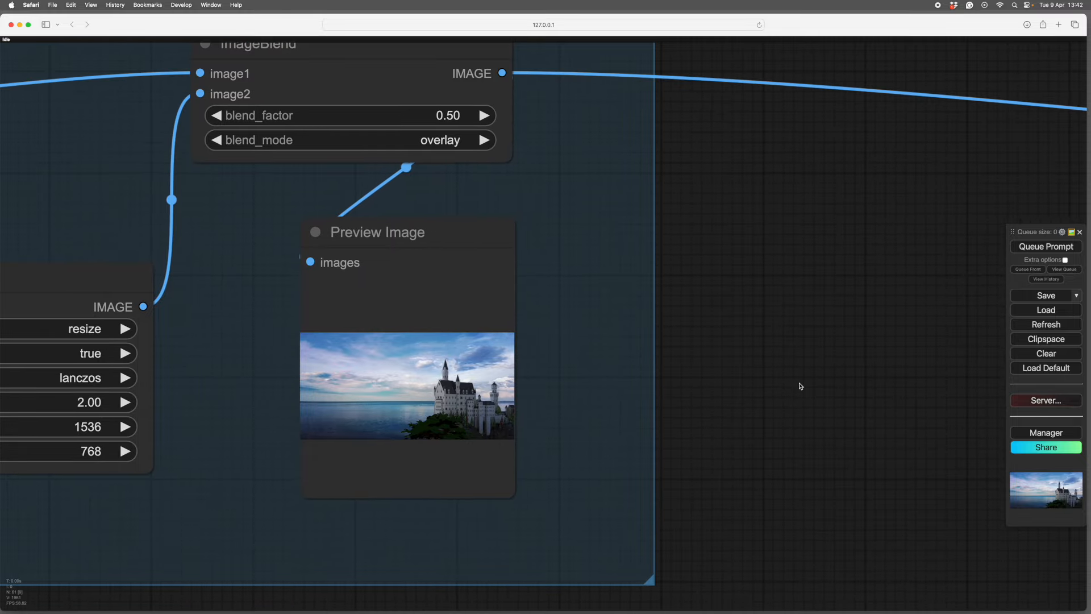
Step: Look over the Process group's LoRA and checkpoint nodes, and examine the reference painting in the IPAdapter group's Load Image node
scroll(800, 386, "down", 2)
left_click_drag(852, 378, 222, 259)
scroll(458, 317, "up", 5)
left_click_drag(692, 536, 542, 535)
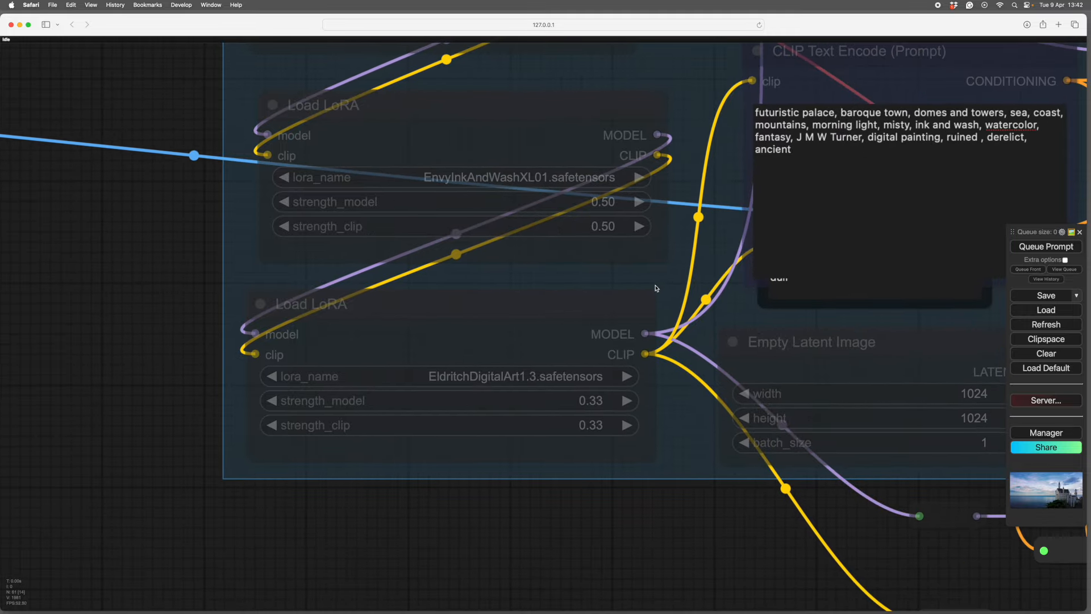
scroll(190, 275, "up", 10)
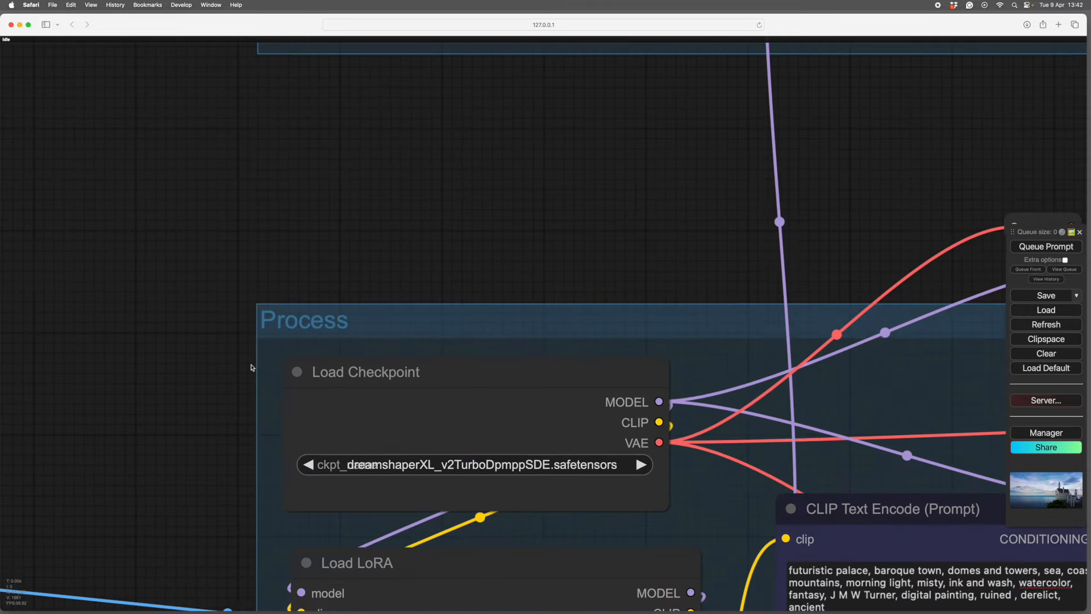
scroll(250, 367, "down", 5)
scroll(459, 401, "up", 8)
scroll(500, 467, "up", 2)
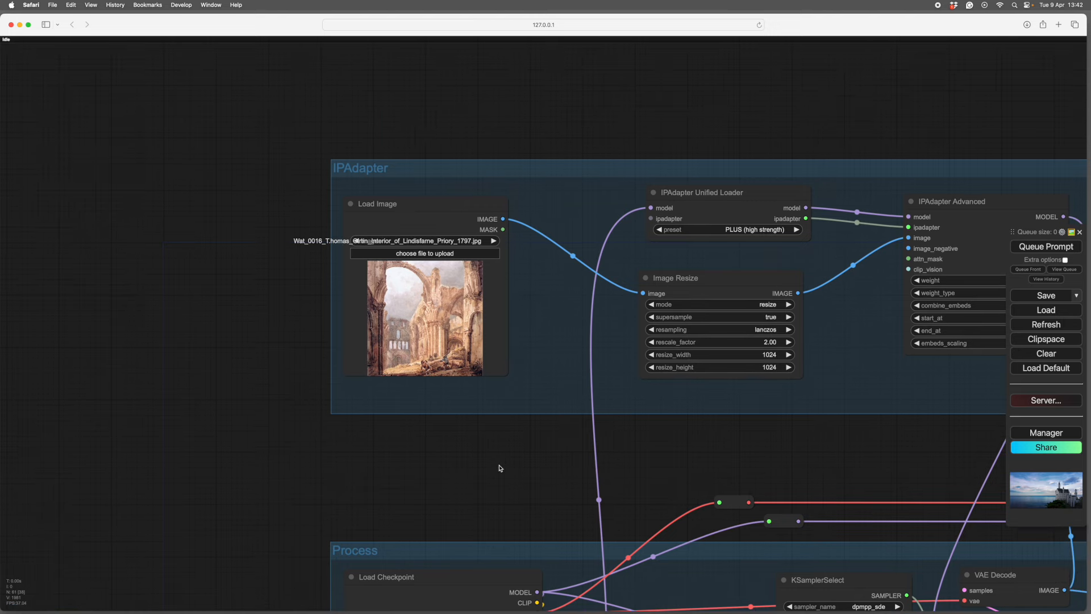
scroll(482, 453, "down", 3)
scroll(625, 534, "down", 2)
scroll(625, 534, "up", 8)
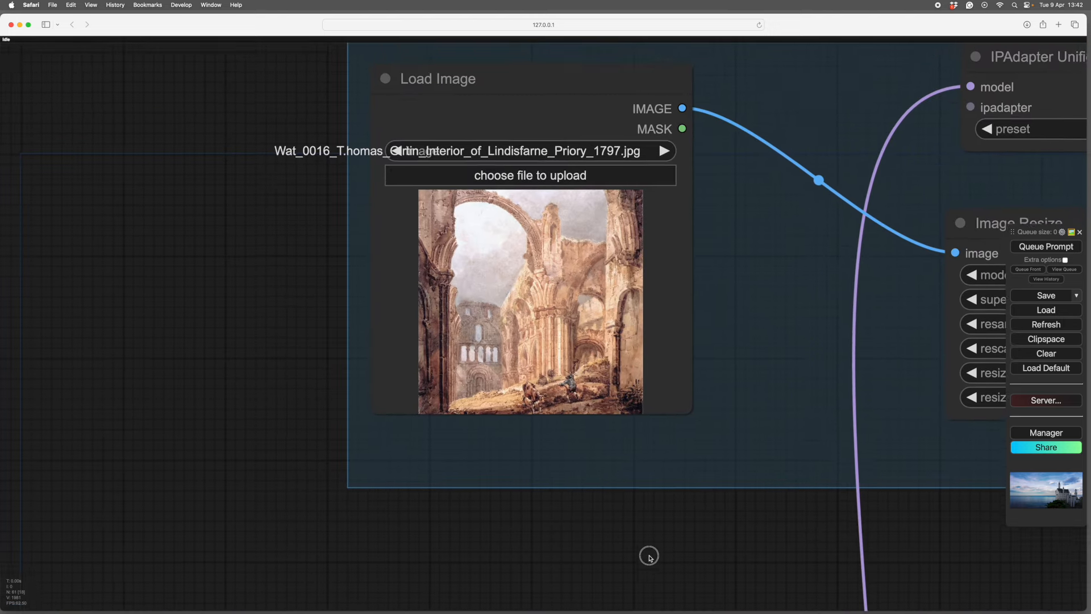
left_click_drag(289, 314, 214, 314)
scroll(312, 358, "up", 2)
scroll(312, 358, "up", 2)
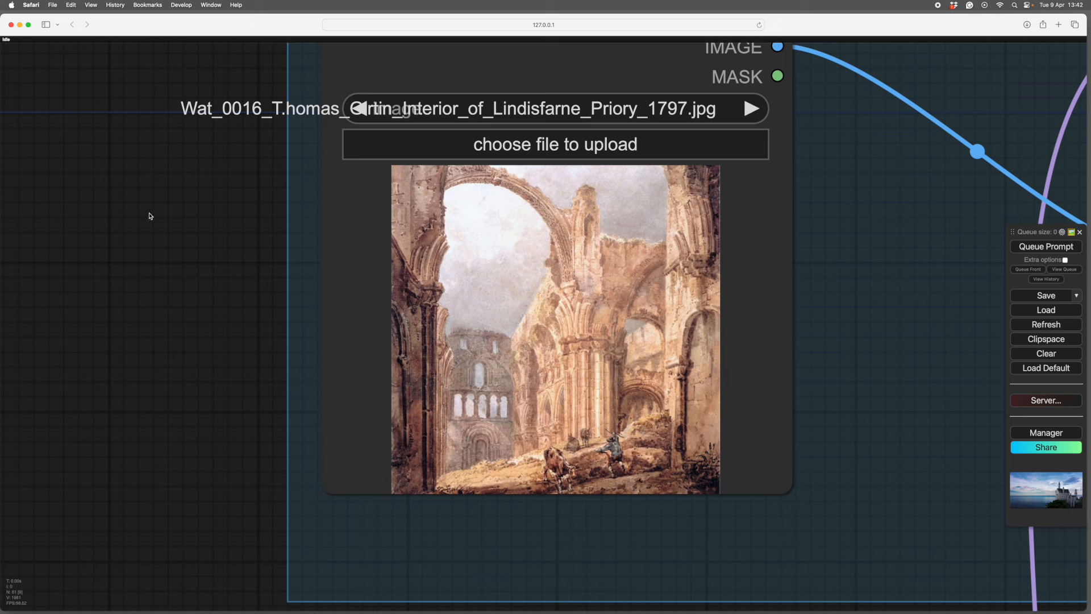
Step: Replace the IPAdapter group's reference image with Wat_0027_N04728_10.jpg from the WaterMod folder
left_click(560, 149)
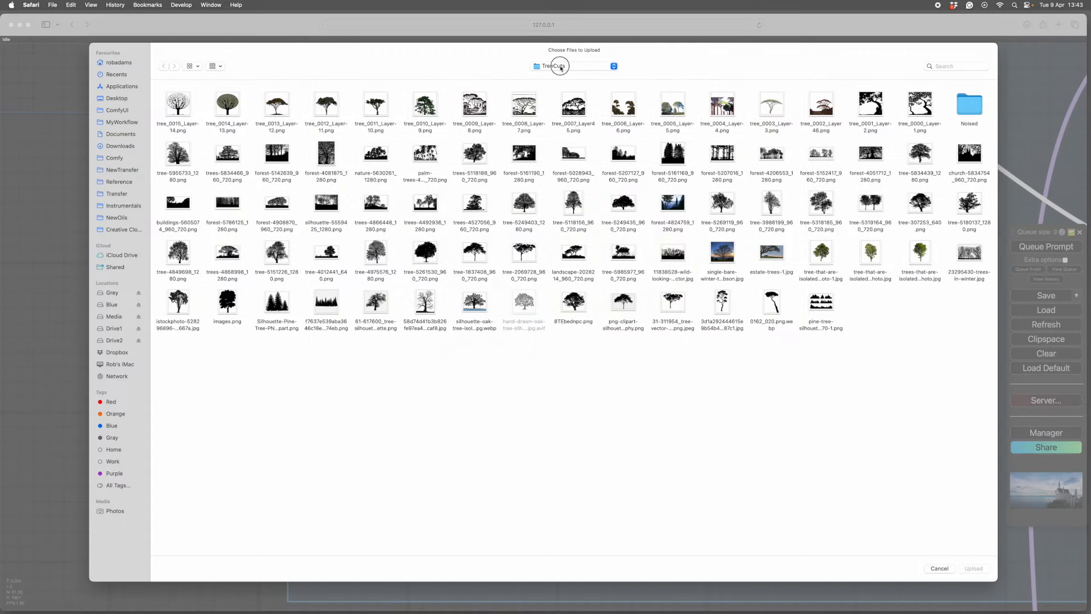
left_click(561, 66)
left_click(551, 145)
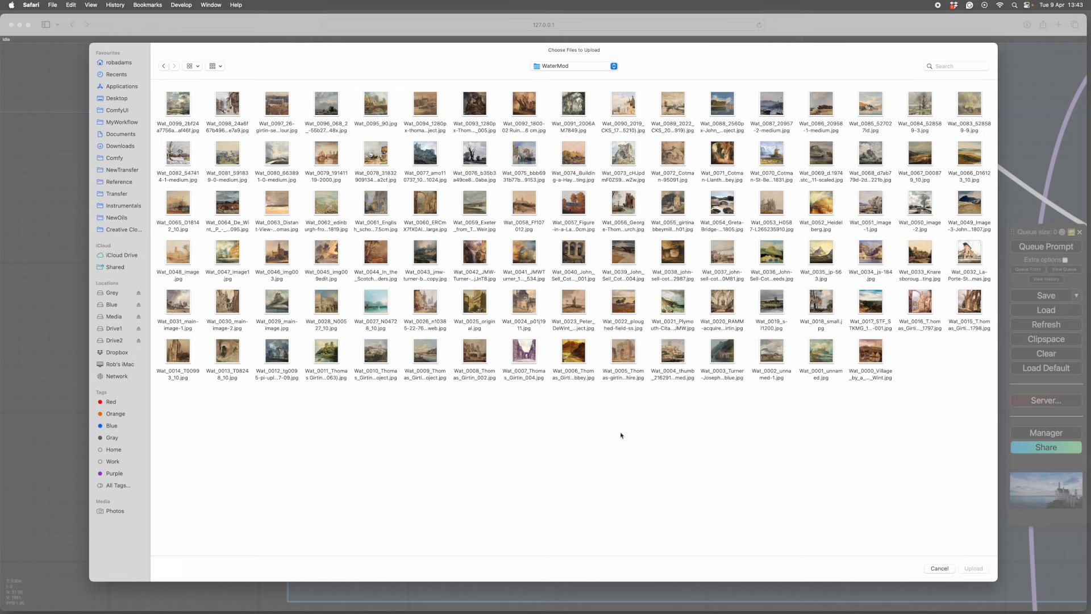
left_click(375, 307)
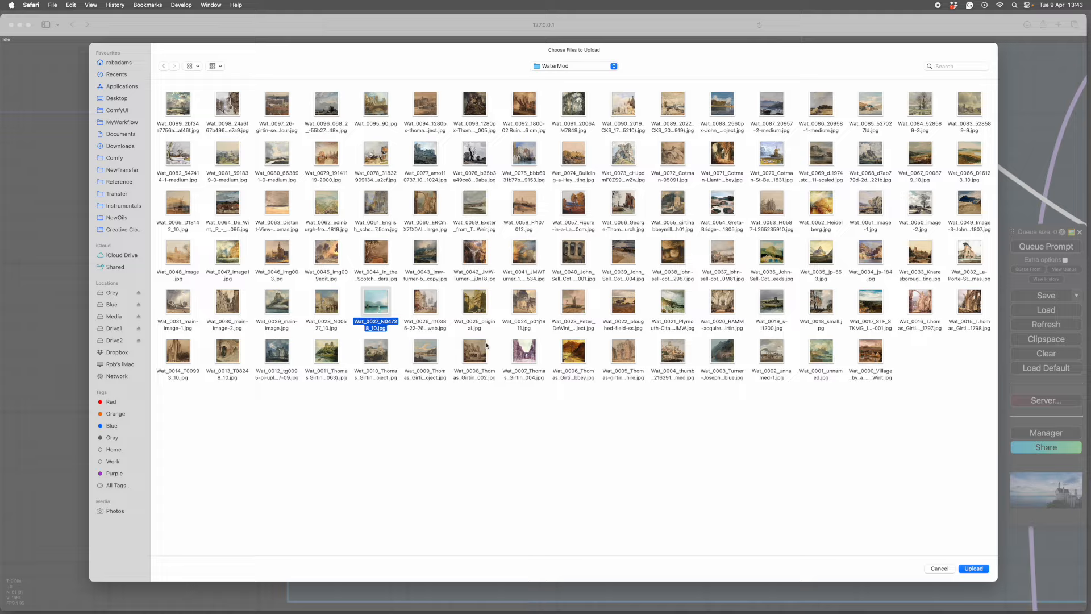
key("Return")
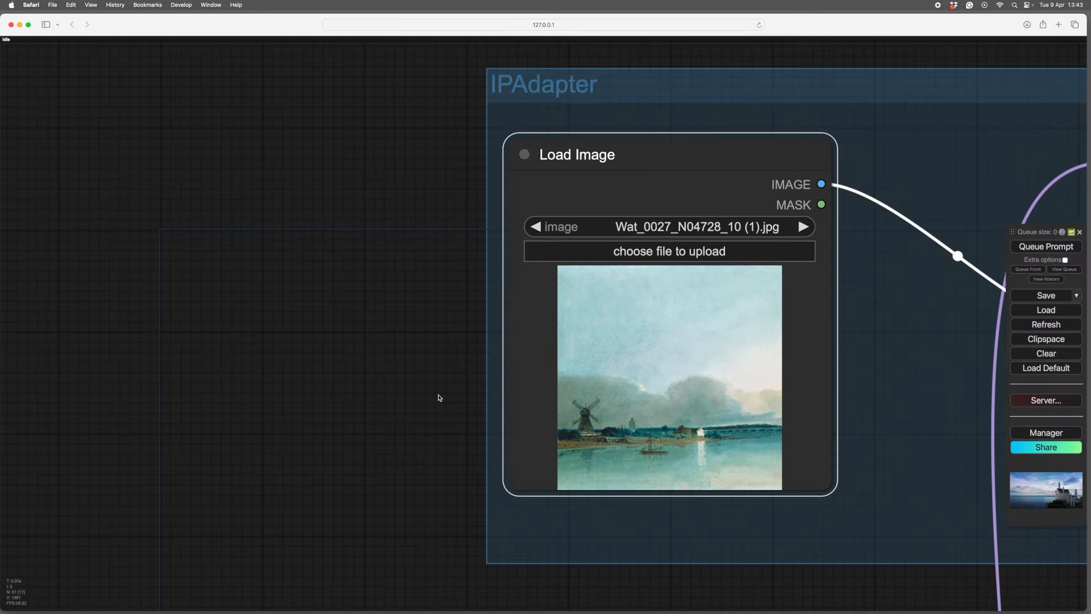
Step: Examine the windmill seascape loaded as the IPAdapter reference, checking its horizon and colours
scroll(438, 397, "up", 3)
left_click_drag(438, 397, 306, 357)
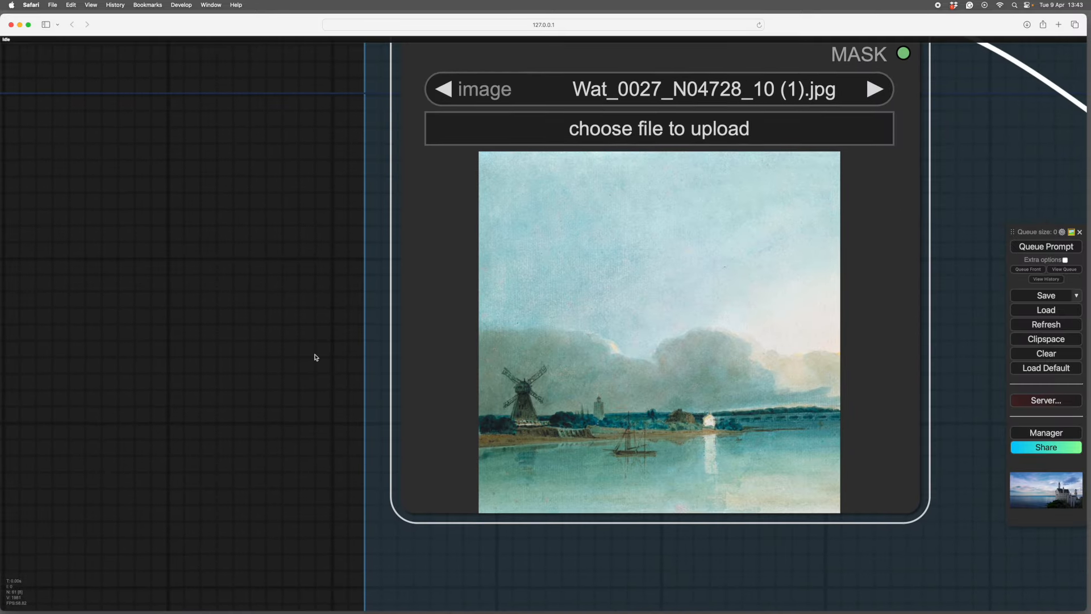
scroll(316, 357, "down", 2)
scroll(293, 355, "down", 2)
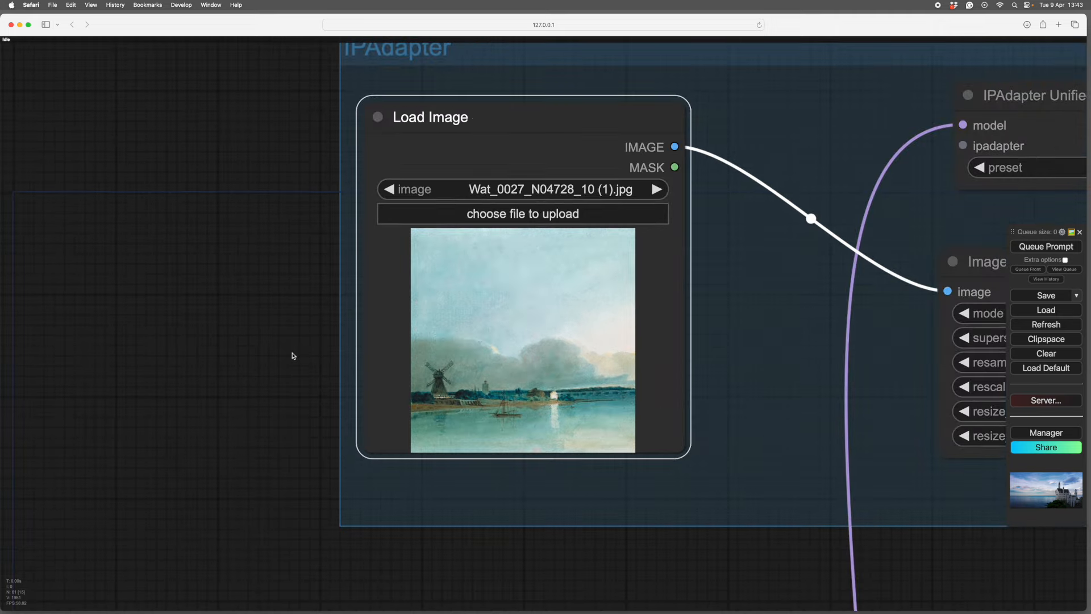
left_click_drag(279, 383, 286, 322)
left_click_drag(578, 538, 514, 546)
scroll(583, 540, "down", 2)
scroll(511, 494, "down", 2)
left_click_drag(628, 547, 525, 525)
scroll(229, 329, "up", 5)
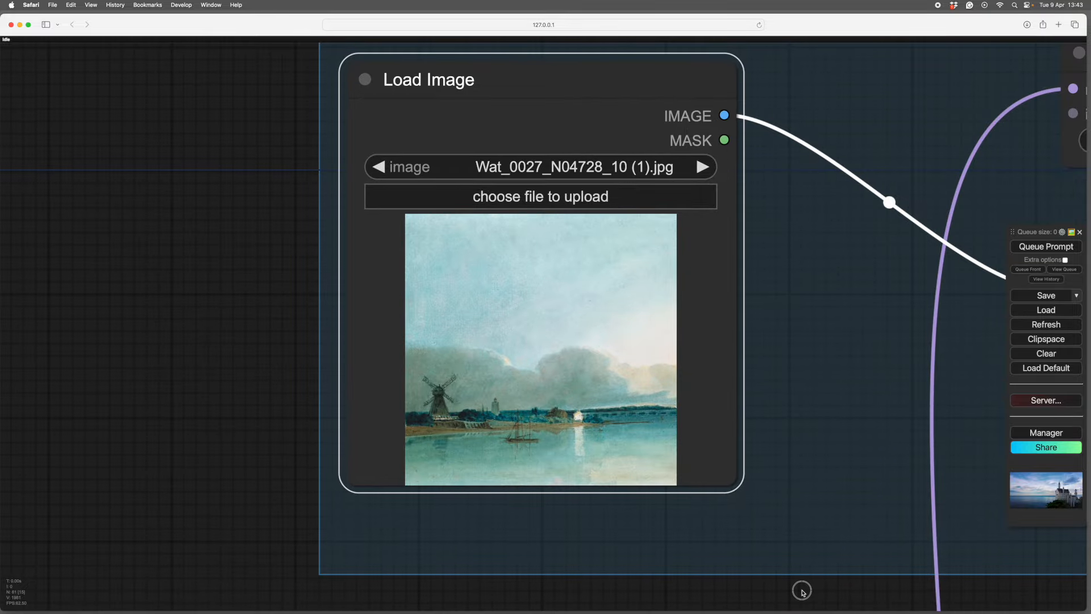
left_click_drag(801, 589, 760, 579)
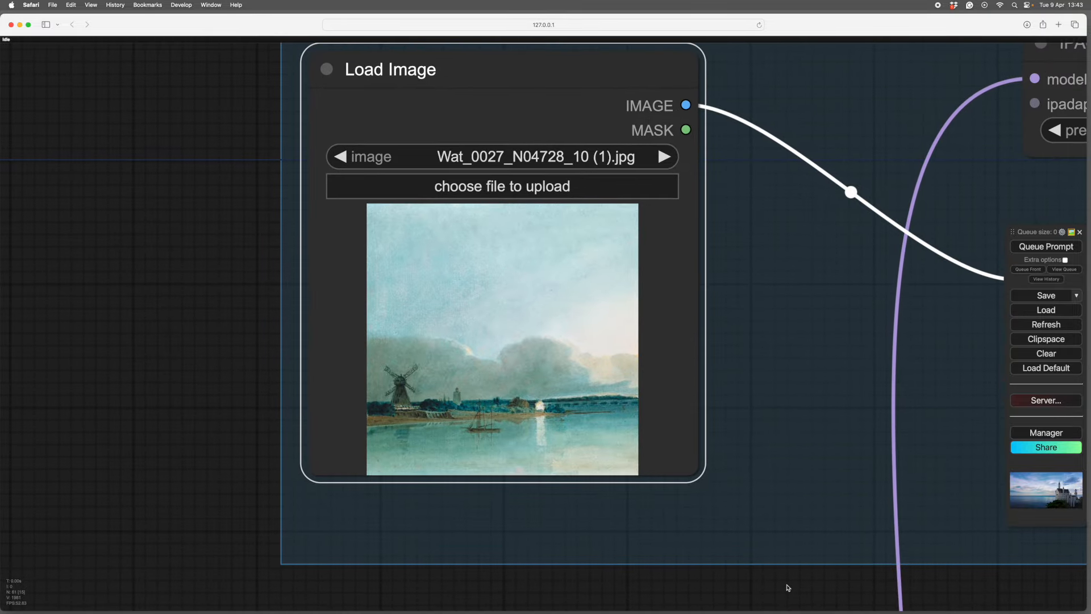
Step: Trace how the blended composite and the IPAdapter group's windmill reference feed into the Process group
scroll(787, 585, "down", 4)
scroll(787, 585, "up", 1)
left_click_drag(326, 418, 296, 377)
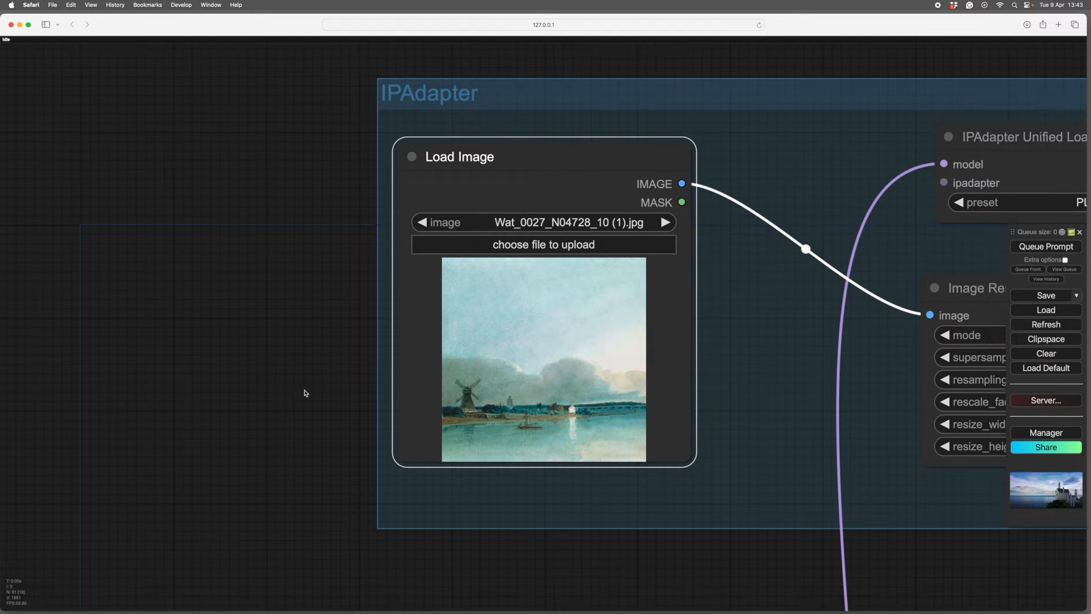
scroll(305, 393, "down", 2)
scroll(811, 531, "down", 4)
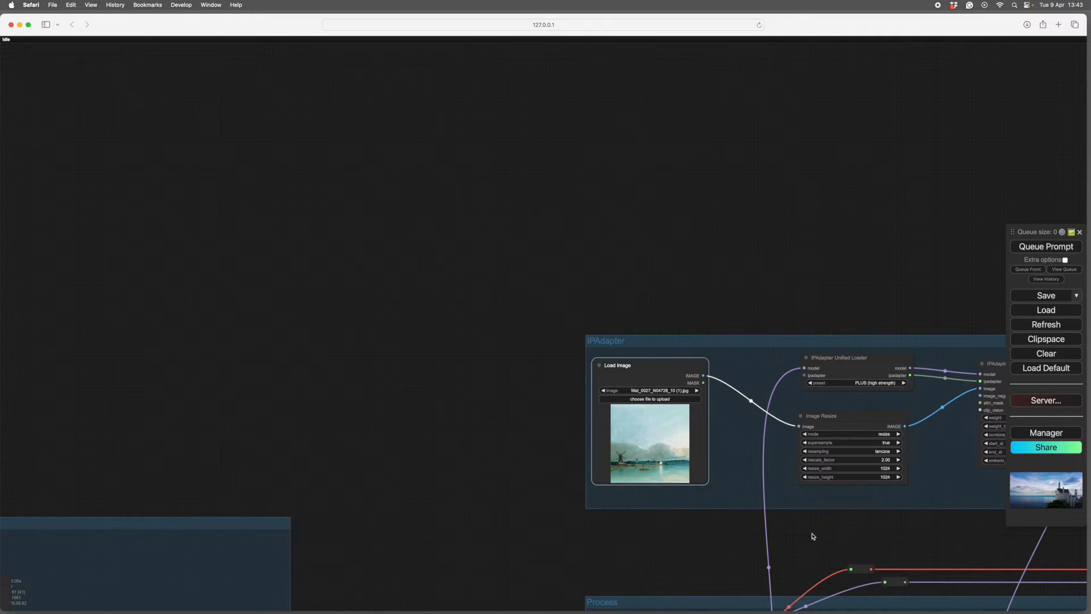
left_click_drag(717, 548, 835, 257)
scroll(789, 338, "down", 4)
scroll(789, 338, "up", 1)
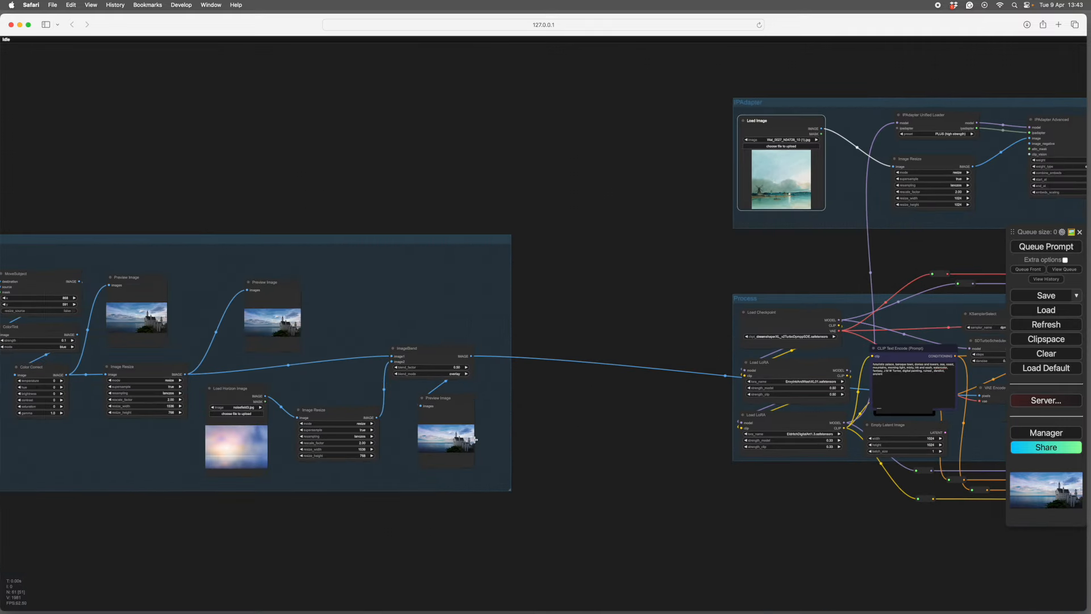
left_click_drag(507, 445, 495, 448)
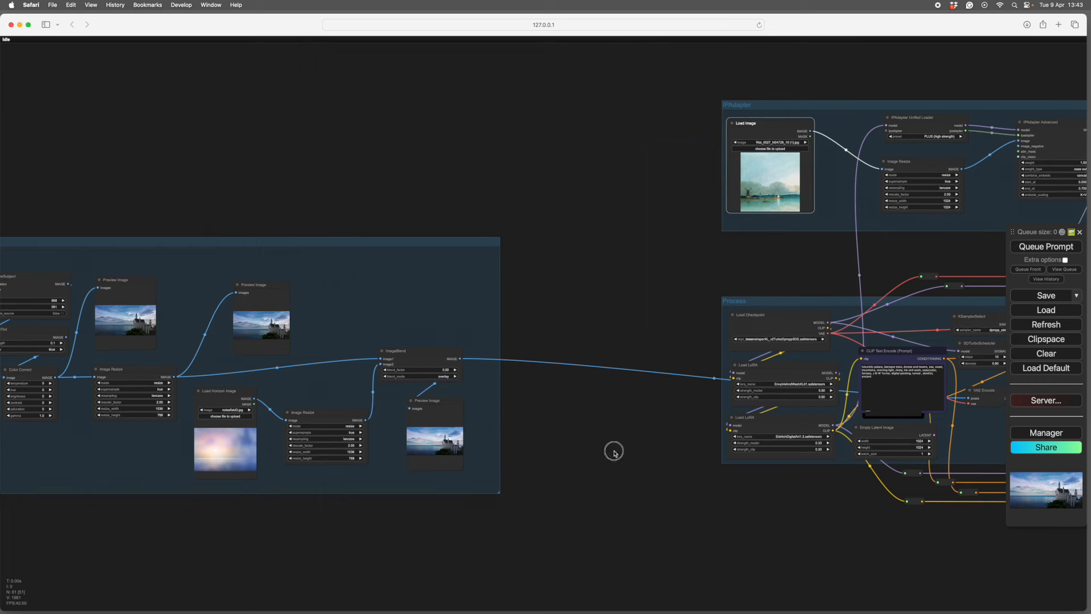
left_click_drag(626, 428, 578, 515)
left_click_drag(714, 351, 479, 391)
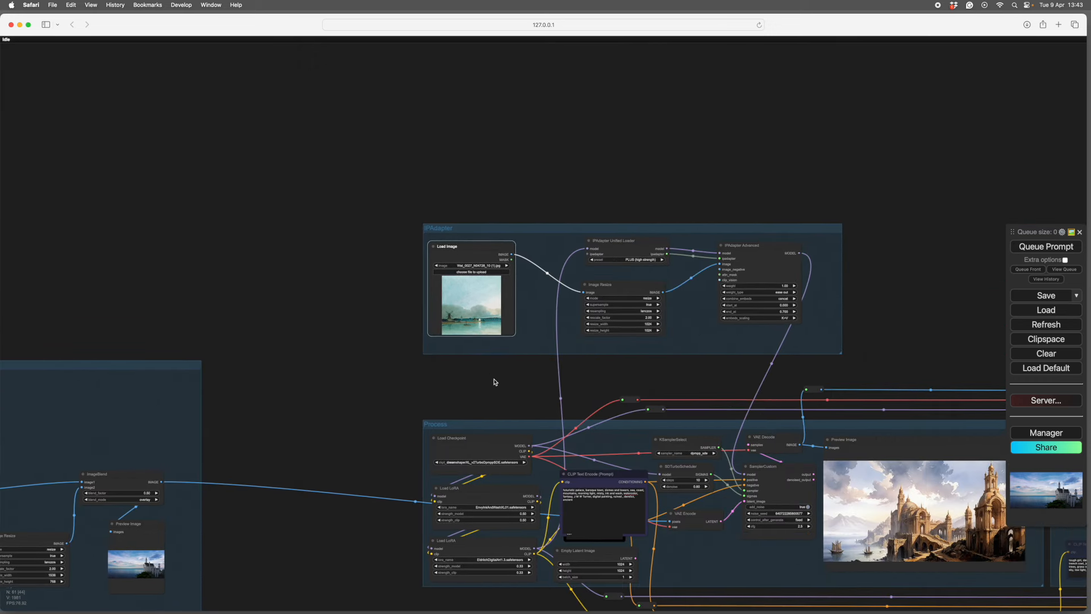
Step: Remove "baroque town," and "mountains," from the positive prompt in the Process group's CLIP Text Encode node
scroll(492, 377, "up", 6)
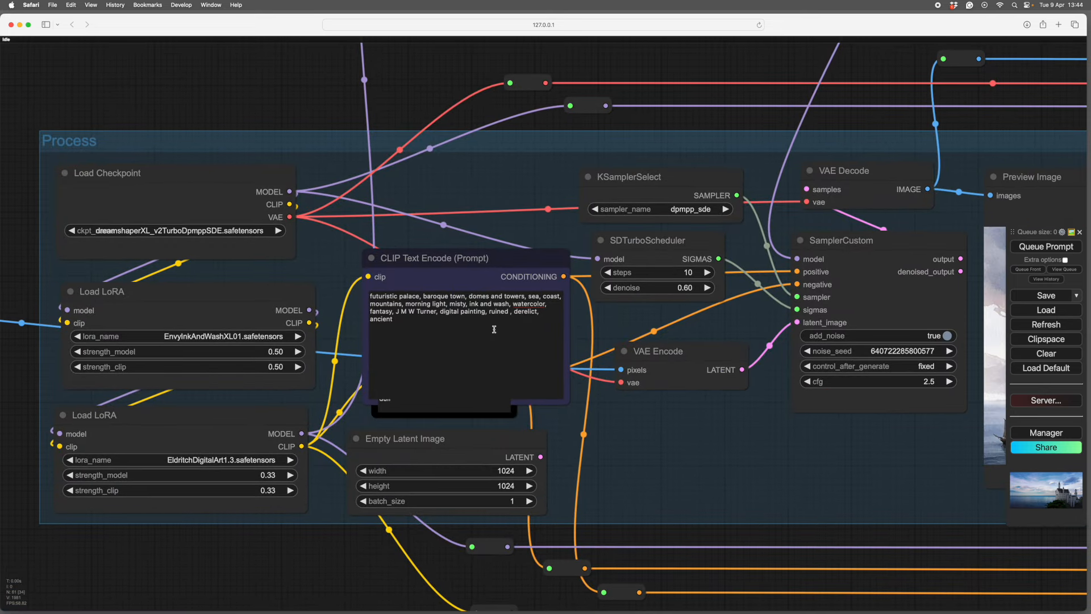
left_click_drag(430, 91, 459, 150)
scroll(404, 119, "down", 5)
left_click_drag(405, 119, 869, 331)
left_click_drag(543, 314, 597, 156)
left_click_drag(571, 196, 152, 221)
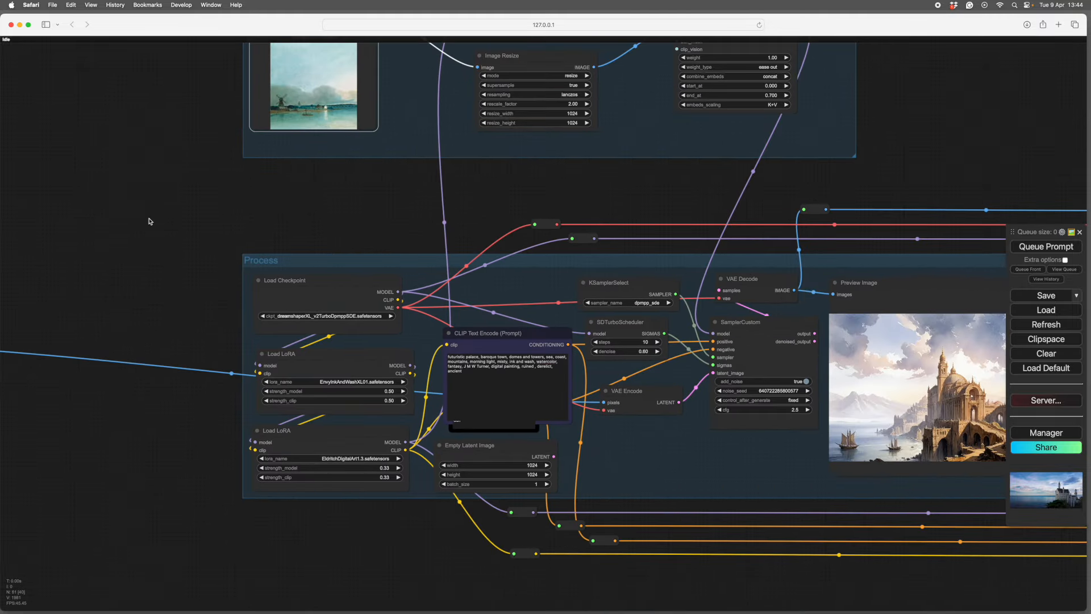
scroll(267, 227, "up", 5)
left_click_drag(300, 268, 229, 194)
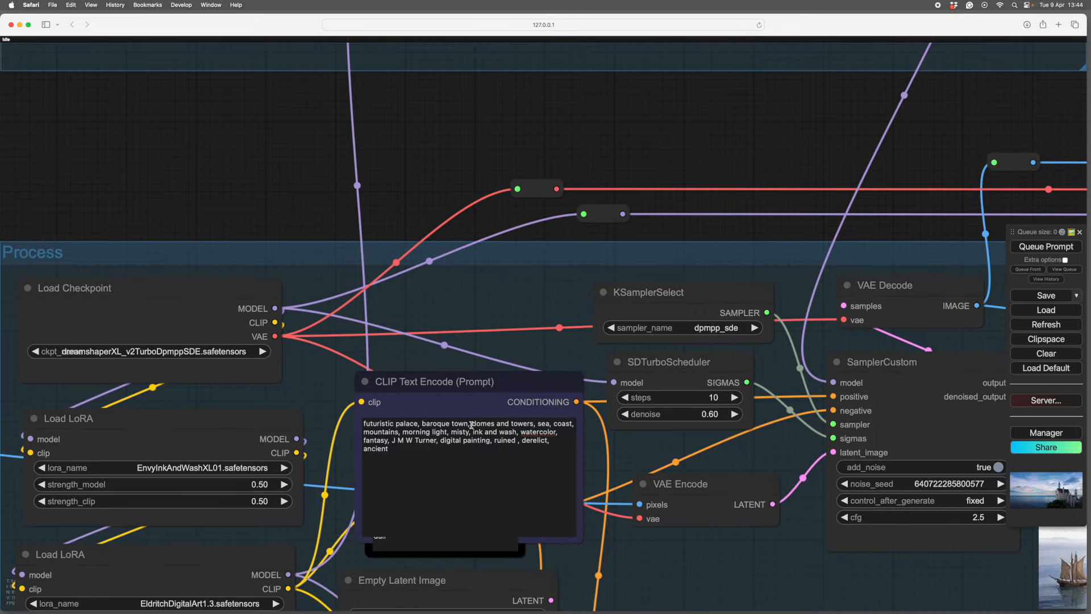
left_click_drag(471, 424, 422, 420)
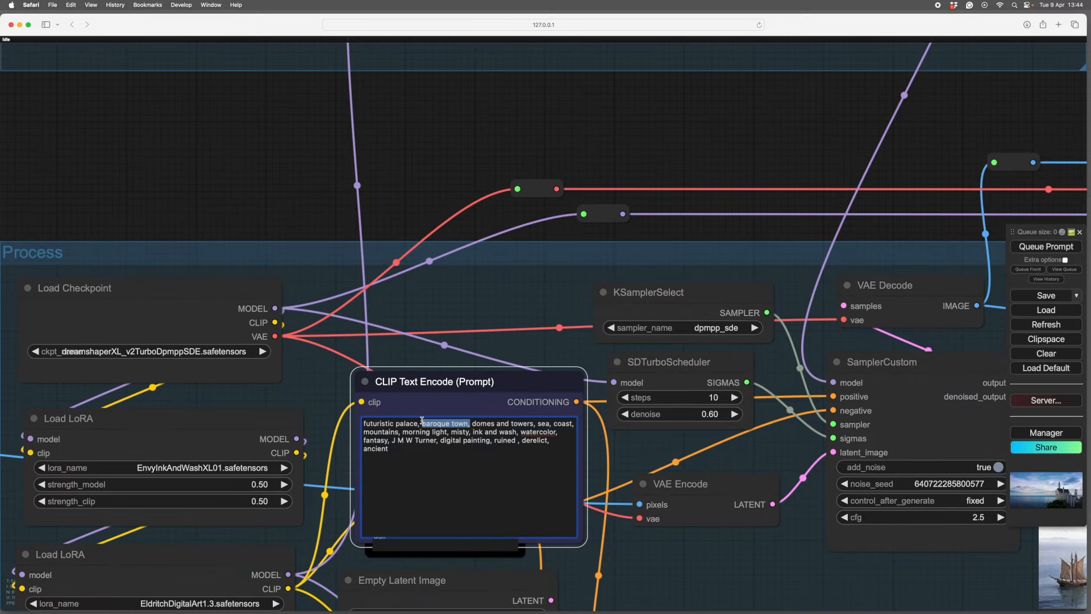
key("BackSpace")
left_click_drag(567, 424, 527, 426)
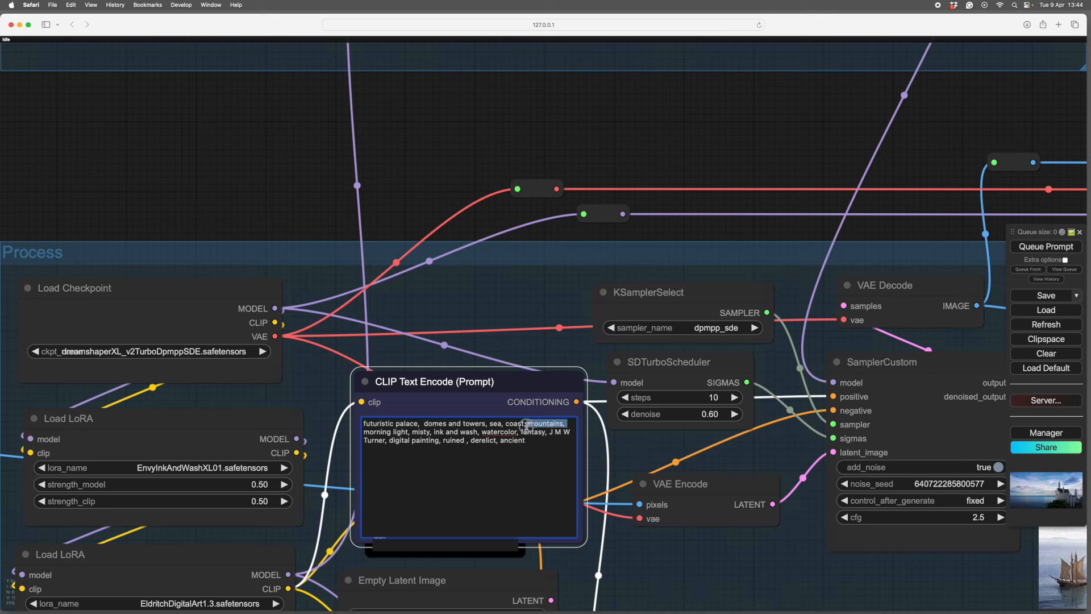
key("BackSpace")
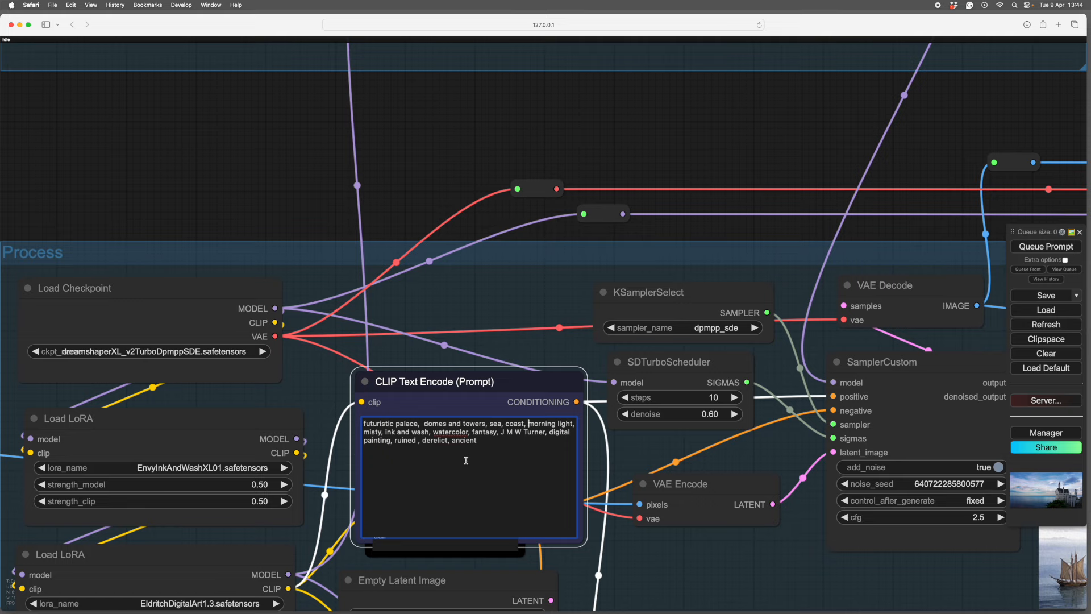
Step: Replace "ruined , derelict, ancient" at the end of the positive prompt with "serene"
left_click_drag(639, 572, 673, 537)
scroll(673, 538, "down", 3)
scroll(673, 538, "up", 3)
scroll(670, 534, "up", 6)
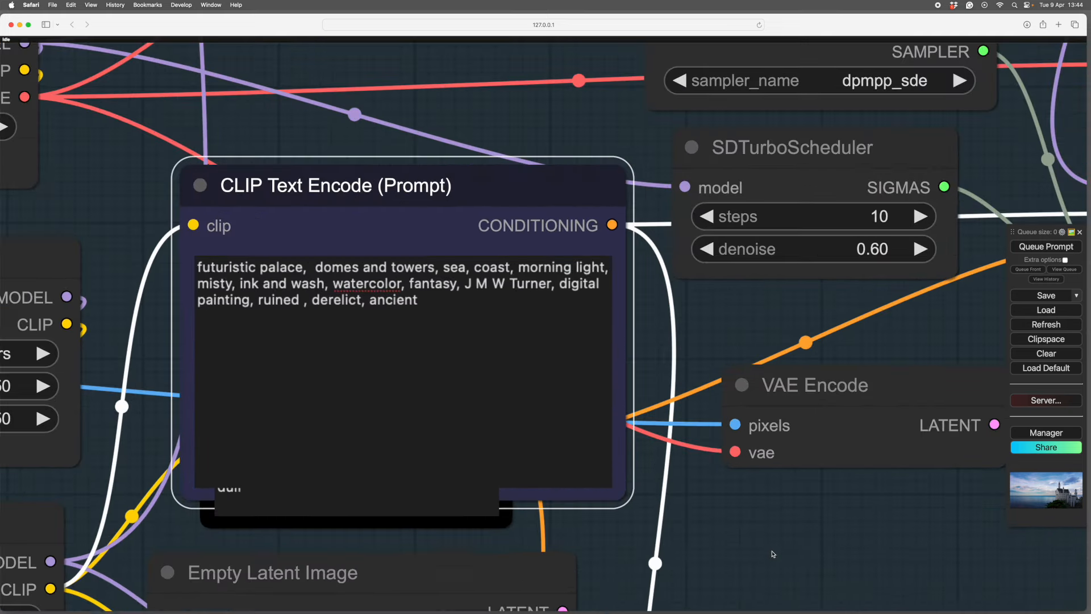
left_click_drag(815, 559, 855, 582)
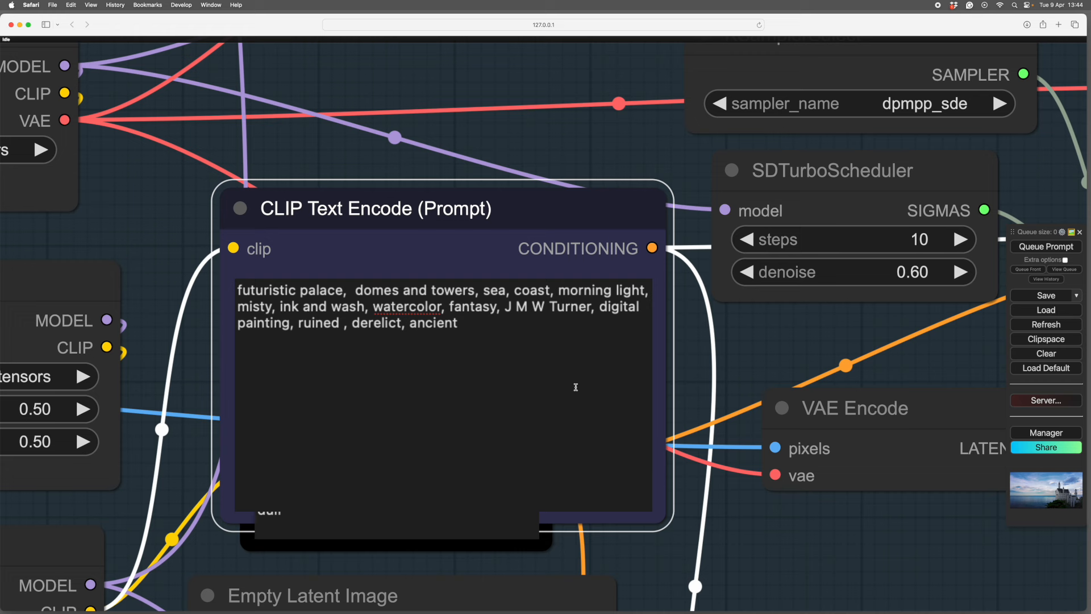
left_click_drag(300, 324, 480, 332)
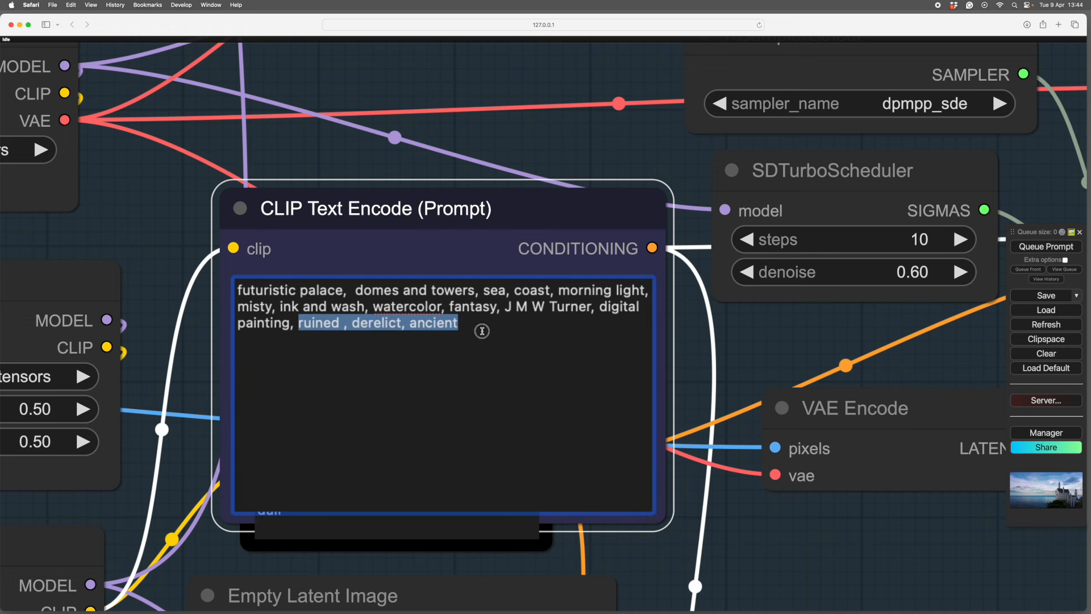
key("BackSpace")
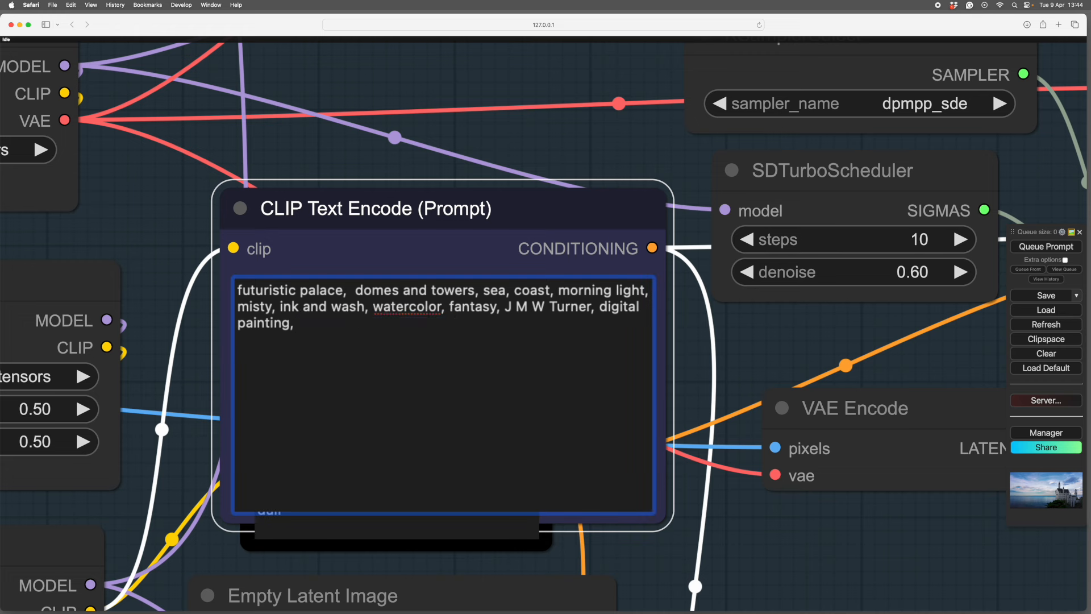
type("serene")
Step: Review the edited positive prompt close up, together with the neighbouring SDTurboScheduler and VAE Encode nodes
scroll(781, 546, "down", 3)
left_click_drag(782, 531, 744, 487)
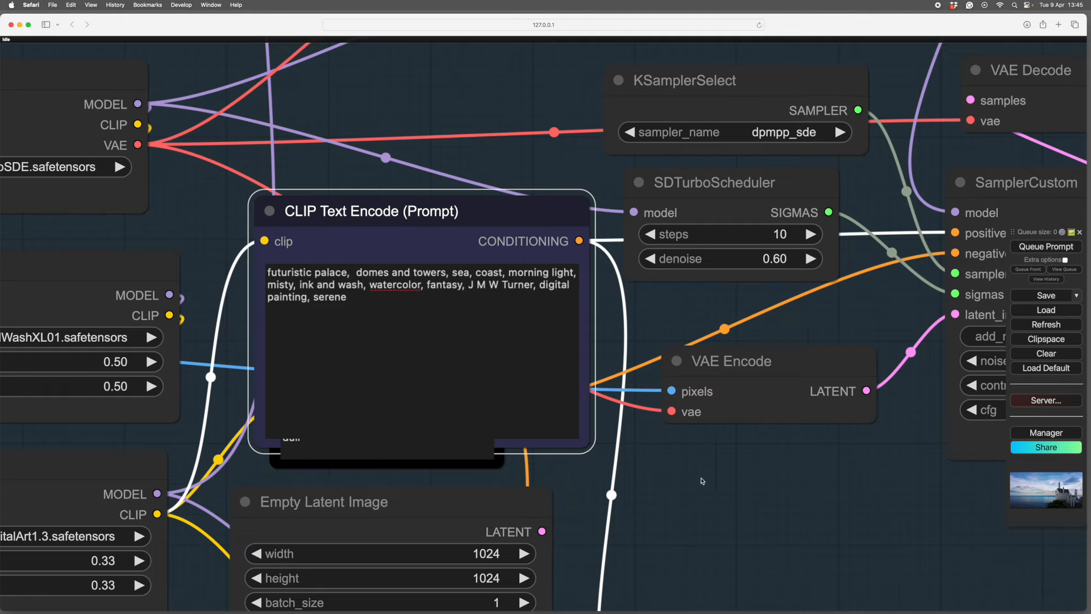
scroll(706, 480, "down", 3)
scroll(705, 488, "up", 1)
scroll(702, 499, "up", 4)
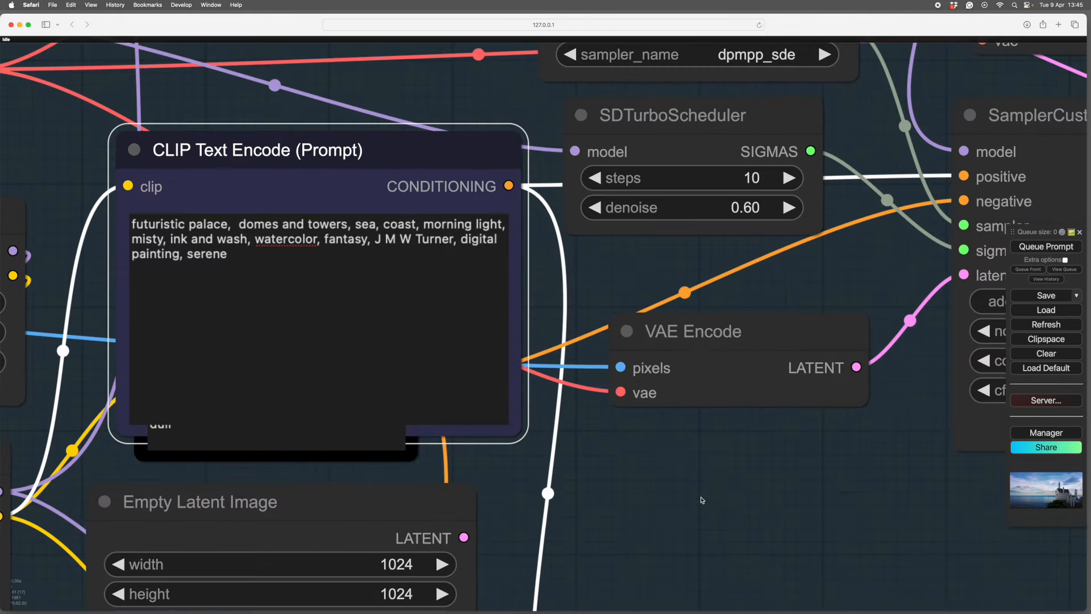
left_click_drag(650, 465, 768, 498)
scroll(752, 484, "down", 2)
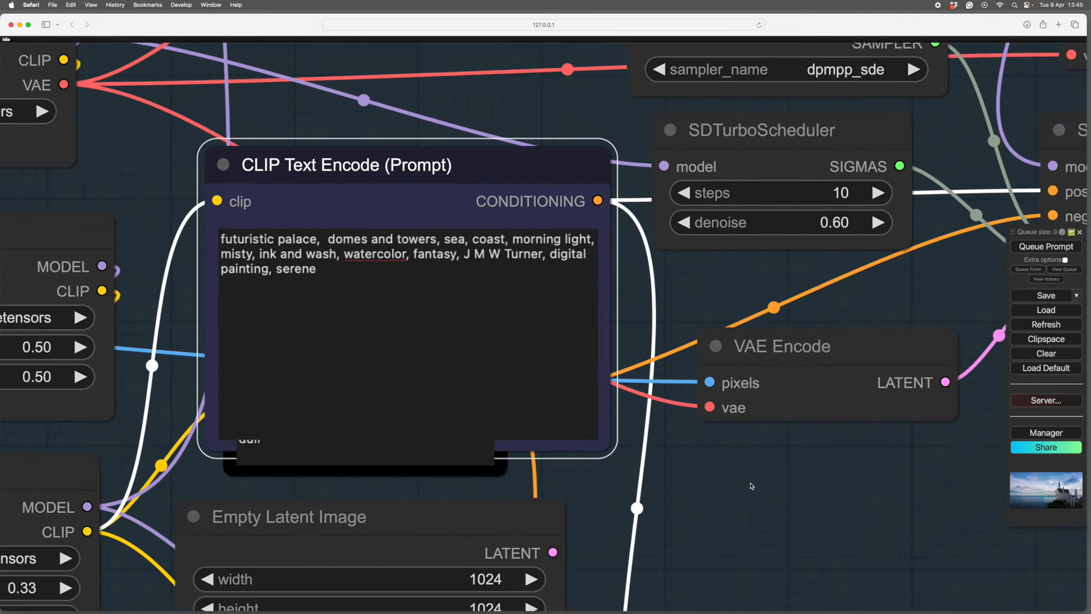
scroll(753, 483, "up", 3)
scroll(750, 487, "up", 2)
left_click_drag(749, 487, 818, 499)
scroll(838, 505, "down", 2)
scroll(819, 499, "down", 4)
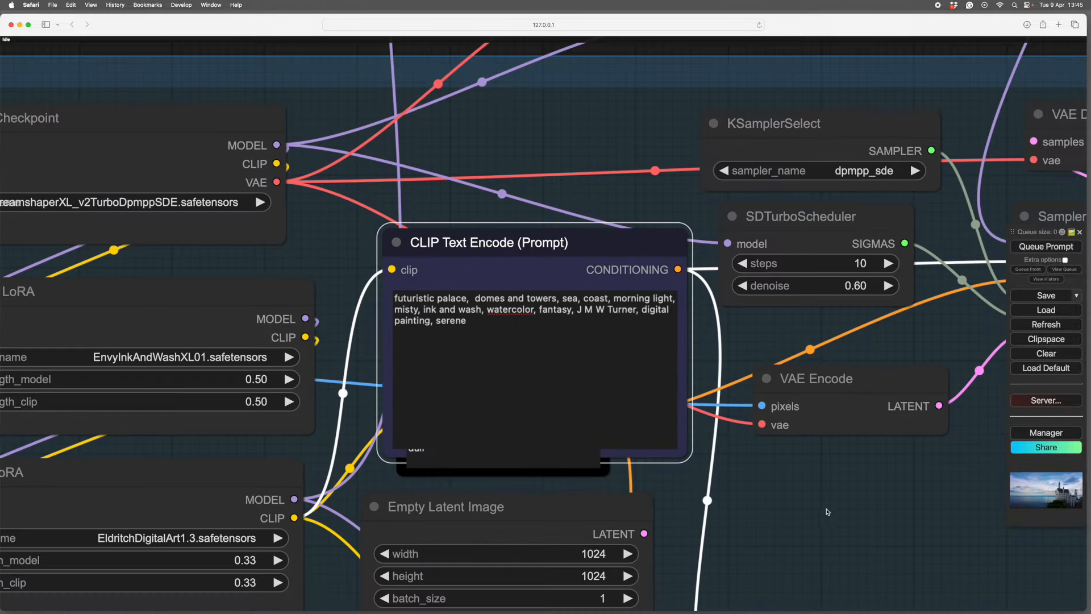
Step: Look over the whole Process group, from its prompt and sampler nodes to the Preview Image node
scroll(938, 520, "down", 3)
left_click_drag(938, 520, 565, 446)
scroll(684, 475, "down", 1)
scroll(684, 475, "up", 5)
scroll(746, 495, "down", 4)
scroll(764, 473, "down", 2)
scroll(562, 444, "down", 5)
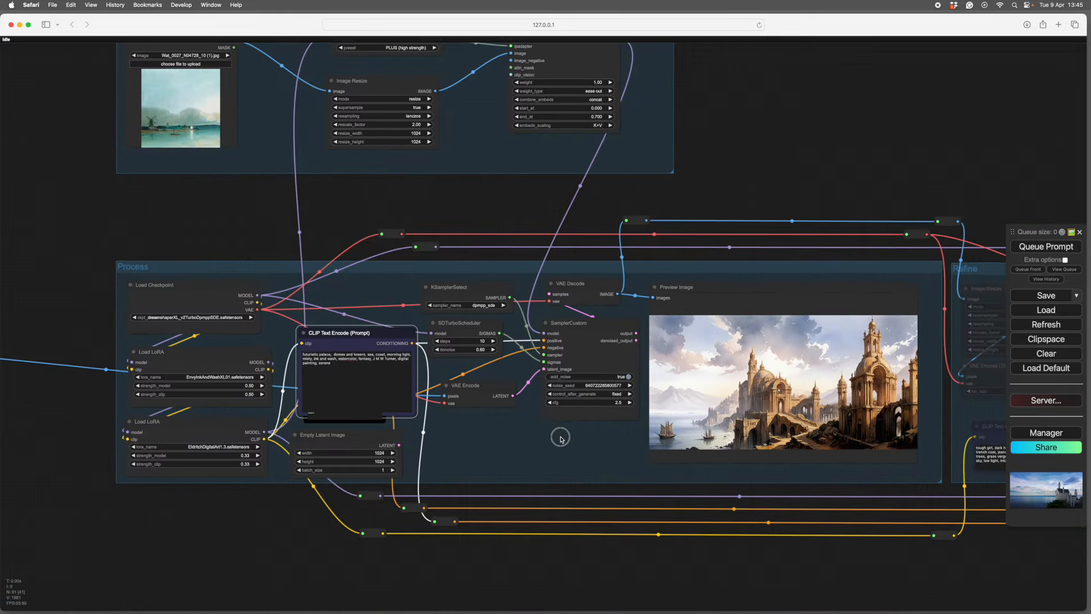
left_click_drag(772, 122, 528, 119)
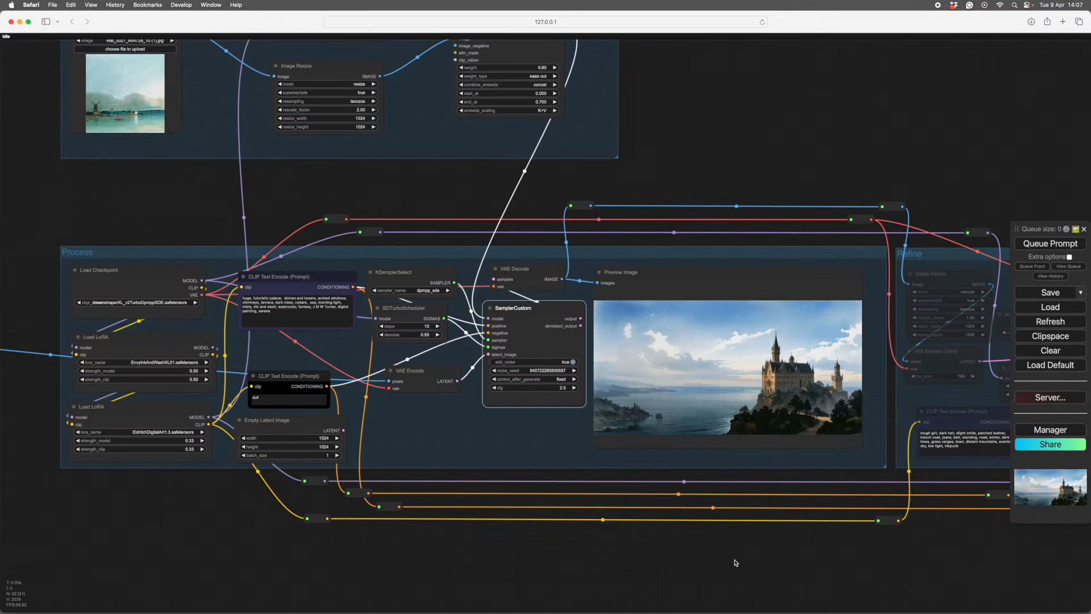
Step: Examine the generated castle seascape in the Process group's preview and clear the SamplerCustom node's selection
scroll(736, 562, "up", 6)
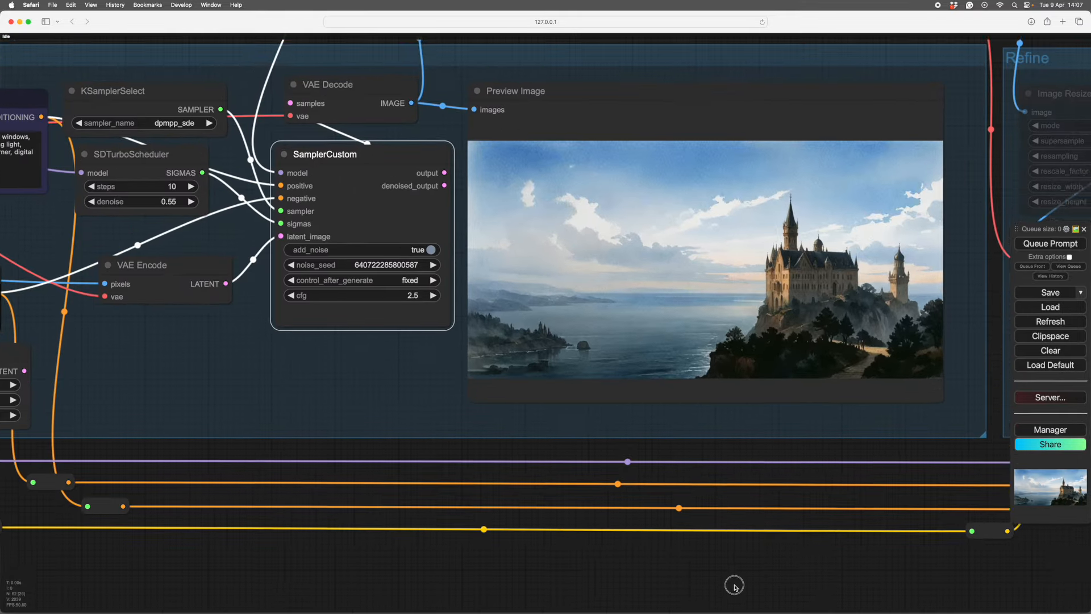
scroll(736, 502, "up", 2)
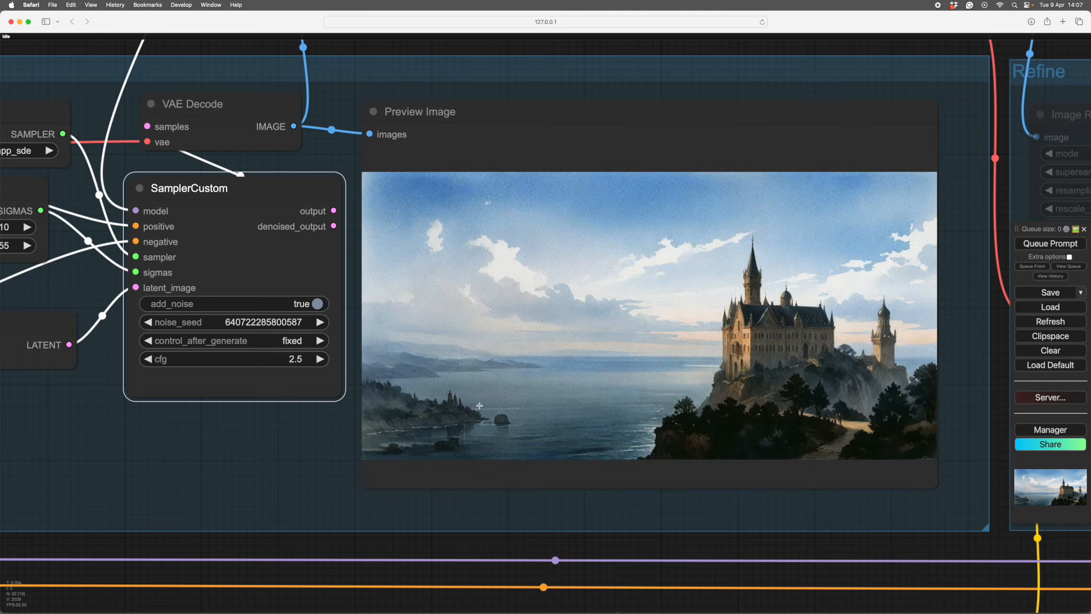
scroll(677, 532, "down", 2)
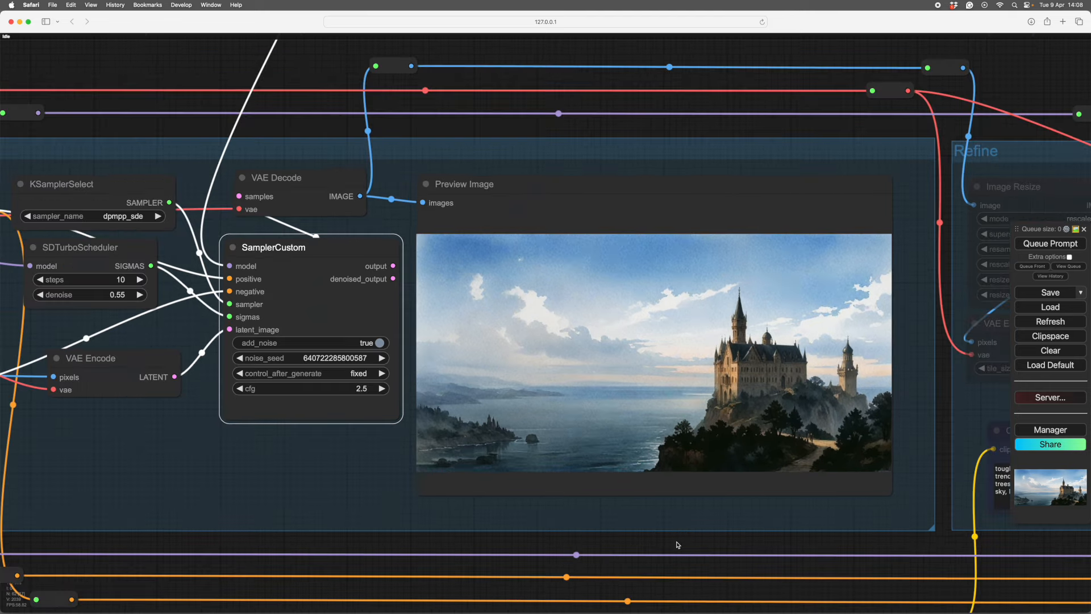
scroll(678, 545, "down", 2)
left_click_drag(678, 545, 719, 489)
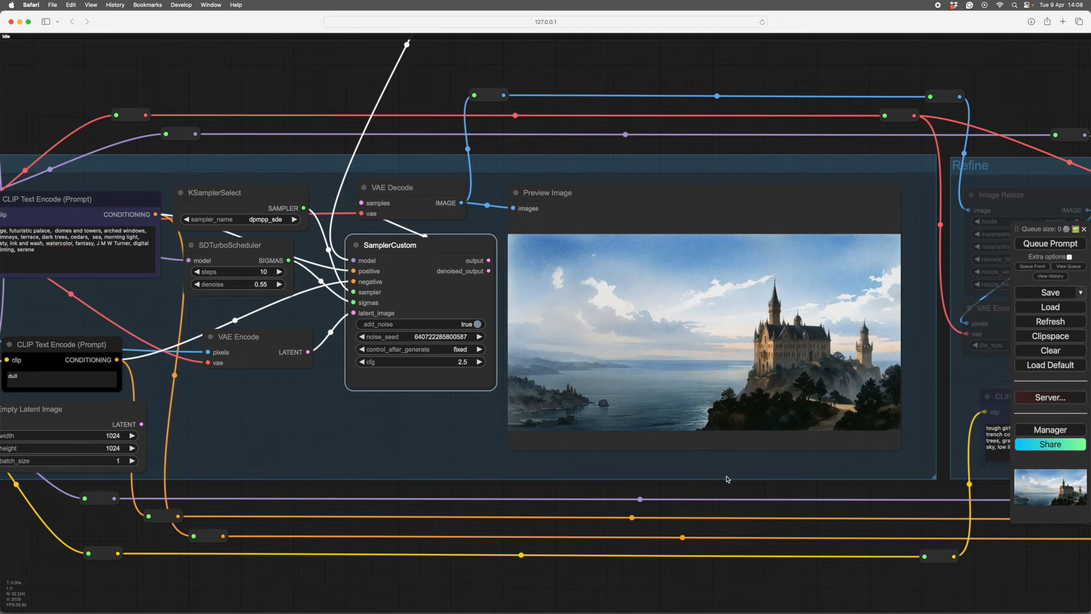
scroll(612, 497, "up", 3)
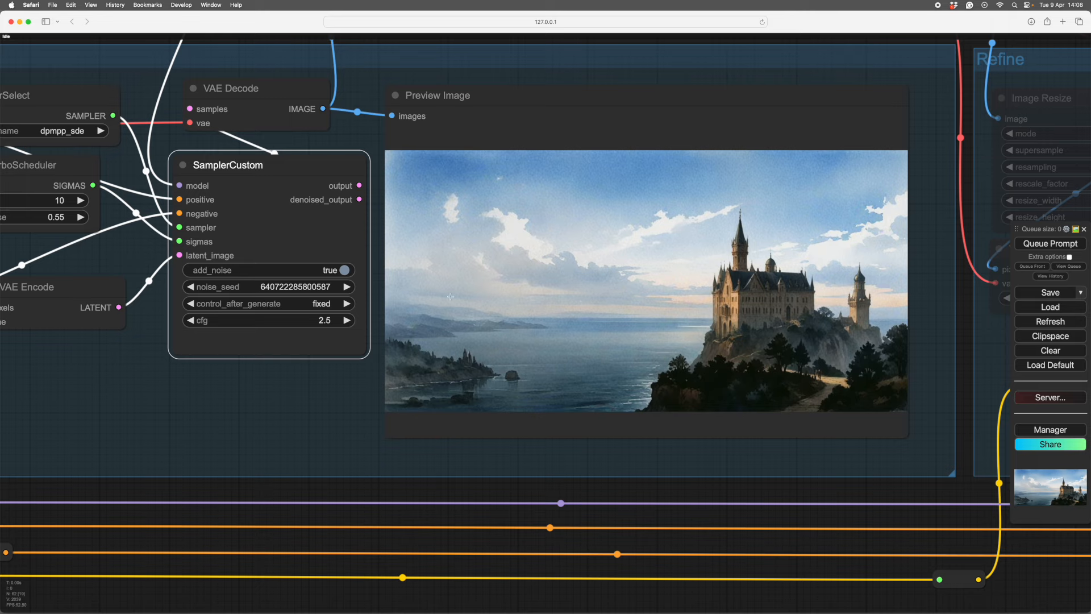
left_click(499, 491)
left_click_drag(499, 491, 588, 412)
scroll(579, 544, "down", 1)
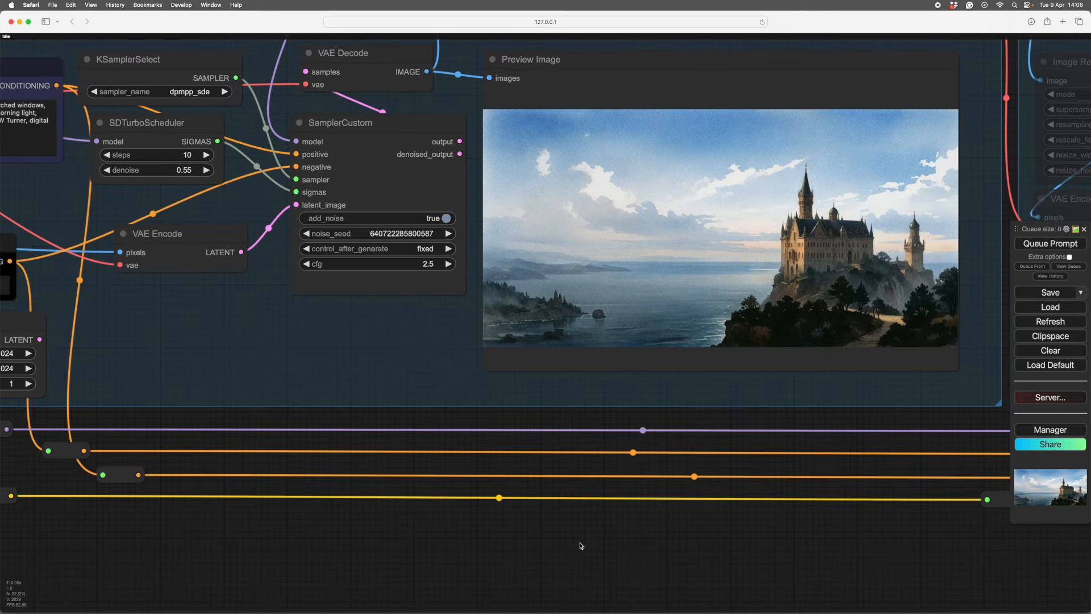
Step: Study the sky, coastline and castle in the Process preview next to the SamplerCustom settings
left_click_drag(598, 531, 612, 577)
left_click_drag(666, 567, 629, 569)
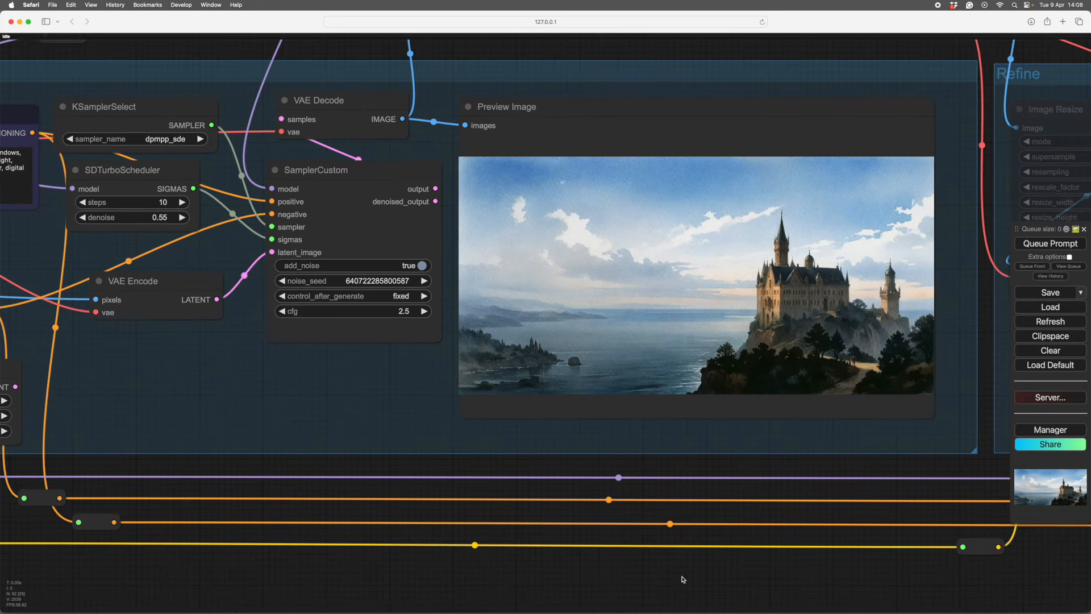
scroll(682, 577, "down", 2)
scroll(683, 579, "up", 3)
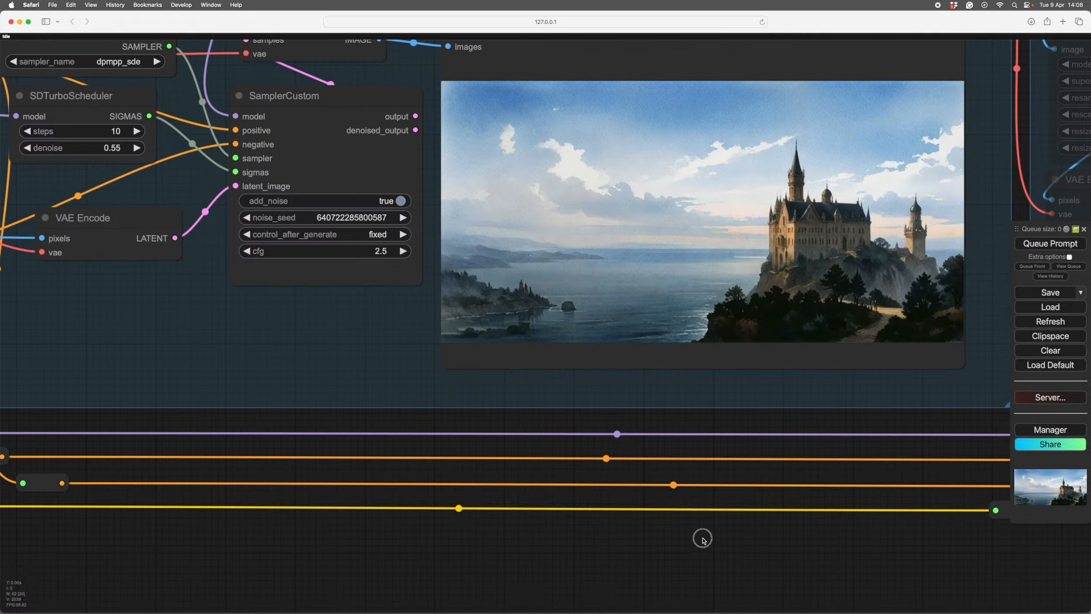
left_click_drag(702, 539, 714, 577)
left_click_drag(804, 463, 793, 481)
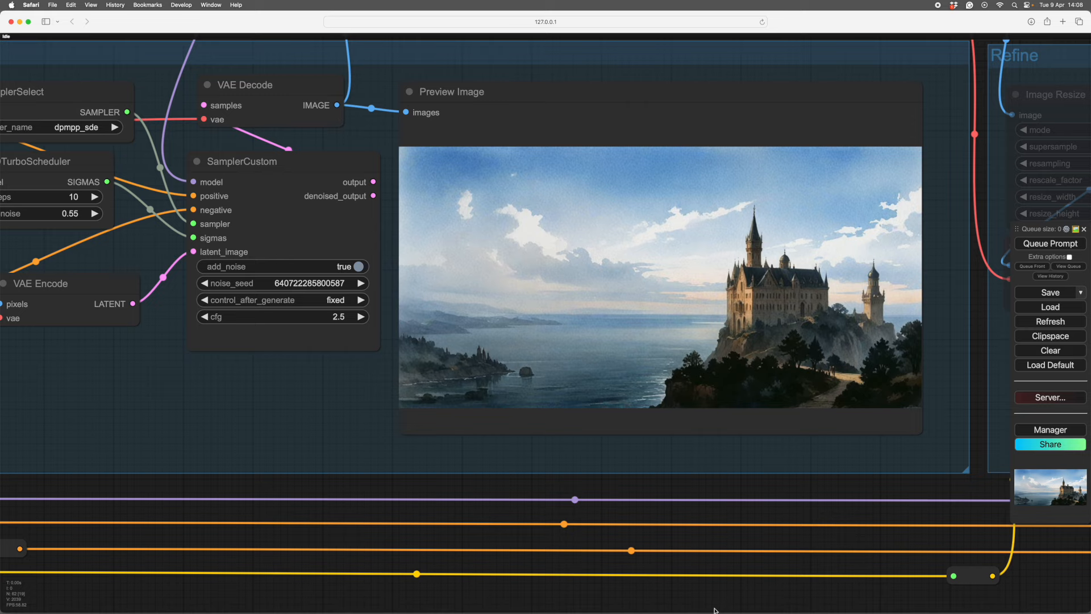
scroll(707, 597, "down", 2)
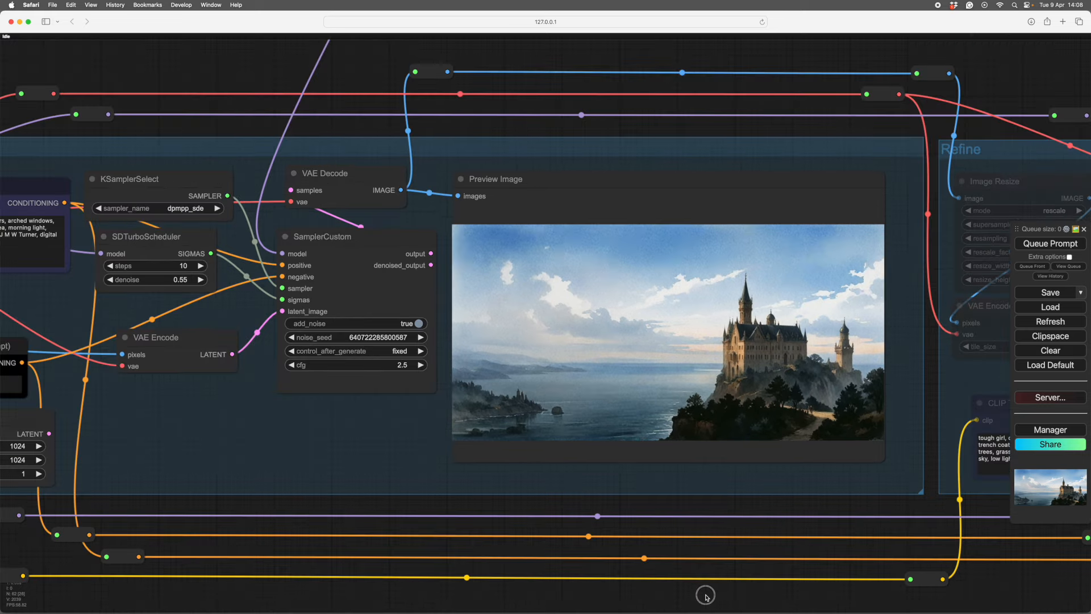
Step: Check the Process group's revised prompts and sampler settings against the generated castle image
left_click_drag(706, 597, 707, 529)
scroll(734, 554, "down", 3)
left_click_drag(720, 568, 496, 542)
scroll(619, 548, "up", 4)
left_click_drag(633, 565, 685, 575)
scroll(685, 575, "down", 3)
scroll(685, 576, "up", 1)
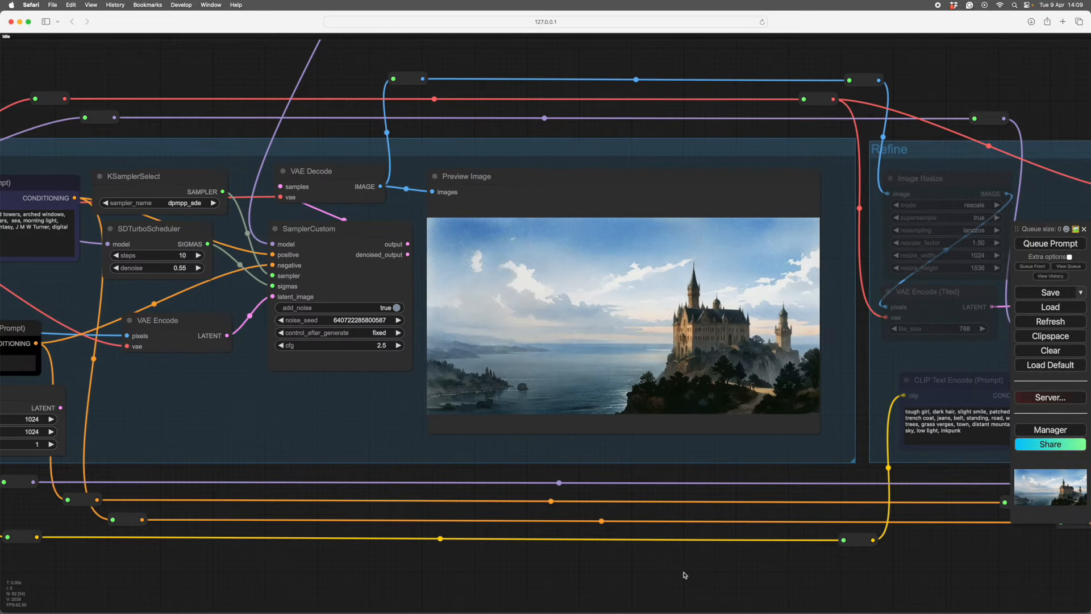
scroll(685, 576, "down", 3)
left_click_drag(684, 575, 692, 558)
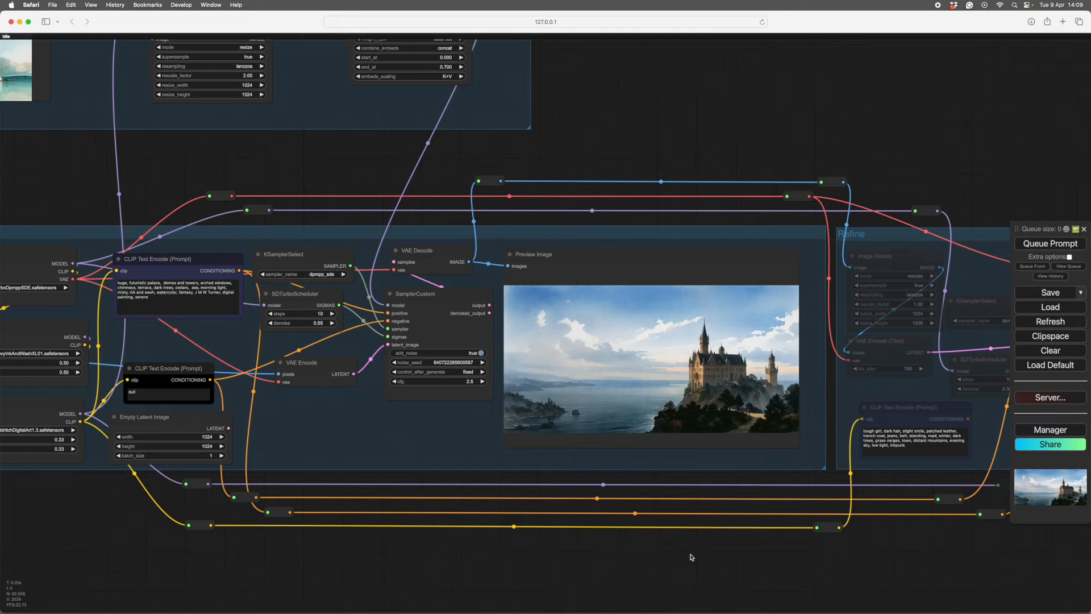
Step: Inspect the generated castle, foreground trees and sea in the preview once more, both close up and in context
scroll(691, 570, "up", 4)
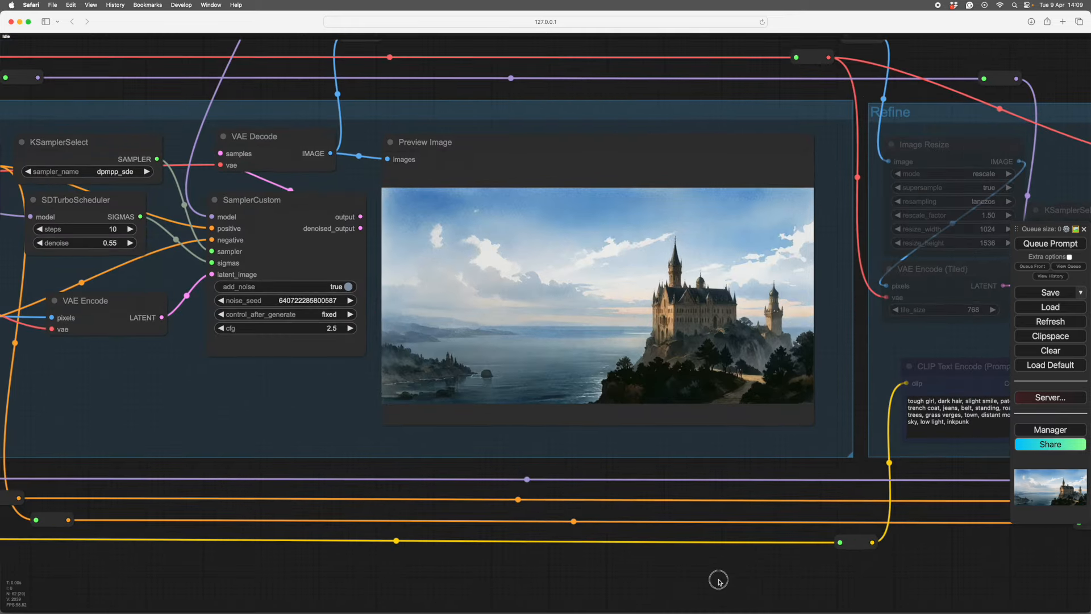
mouse_move(719, 579)
left_mouse_down()
mouse_move(703, 598)
mouse_move(757, 601)
mouse_move(731, 592)
mouse_move(725, 570)
mouse_move(689, 570)
mouse_move(711, 557)
mouse_move(694, 563)
mouse_move(731, 564)
left_mouse_up()
scroll(735, 587, "up", 2)
scroll(735, 589, "up", 1)
scroll(730, 592, "down", 2)
scroll(730, 592, "up", 1)
scroll(735, 594, "down", 1)
scroll(701, 572, "down", 2)
scroll(712, 554, "down", 2)
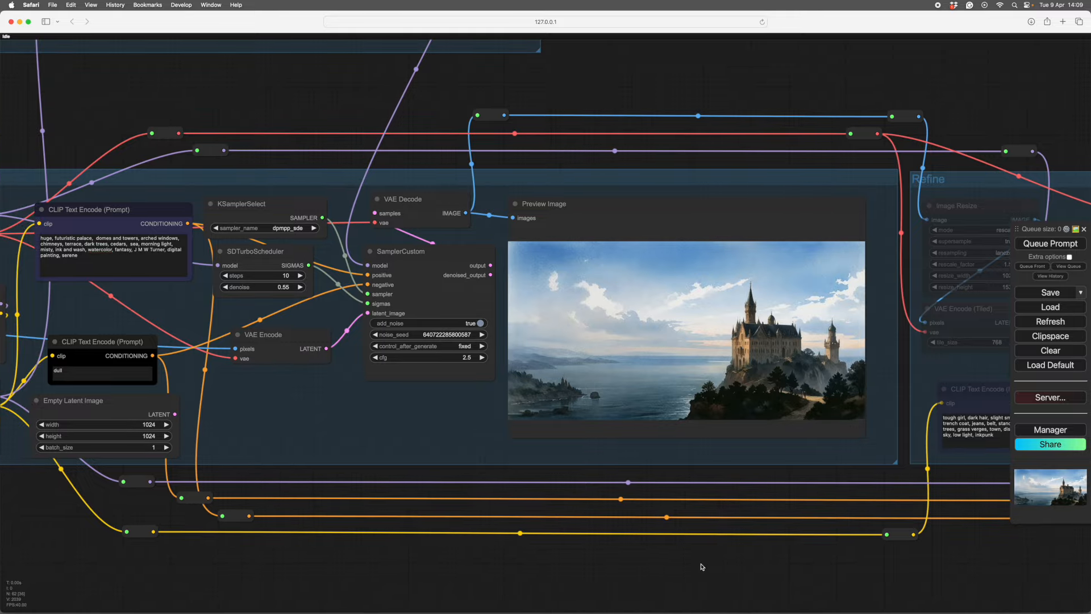
Step: Compare the generated castle seascape in the Process preview with the ImageBlend composite preview used as its source
left_click_drag(647, 561, 665, 577)
scroll(724, 562, "down", 2)
scroll(672, 577, "up", 4)
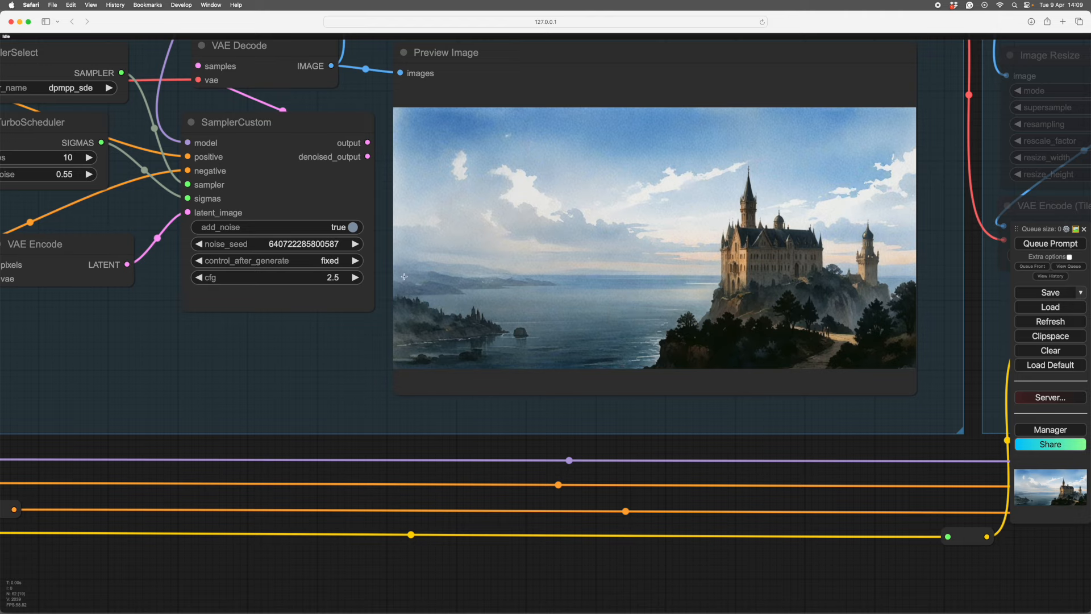
scroll(628, 558, "down", 5)
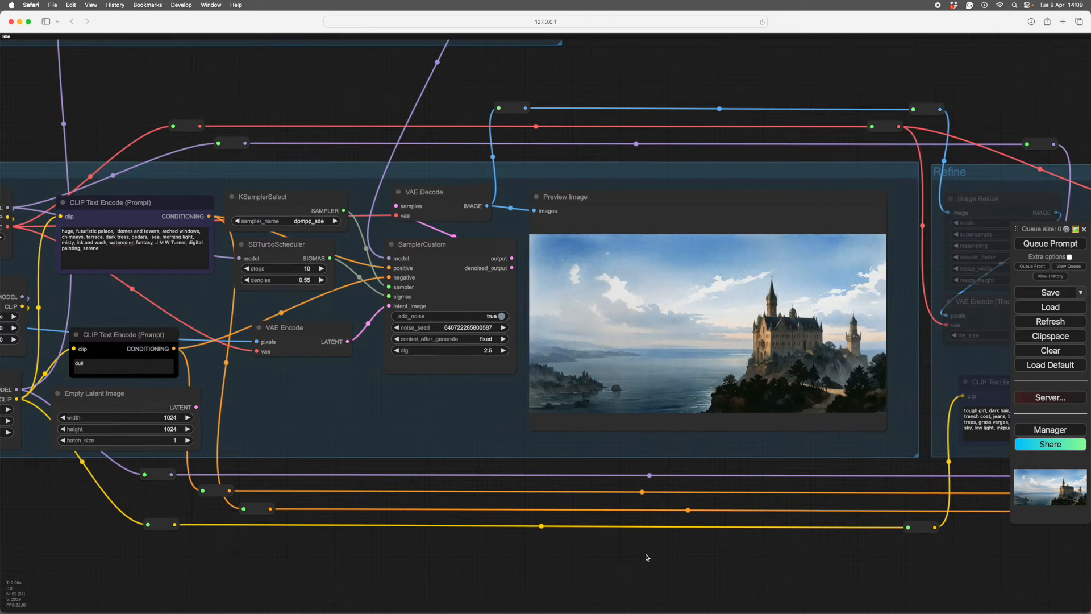
left_click_drag(594, 556, 702, 568)
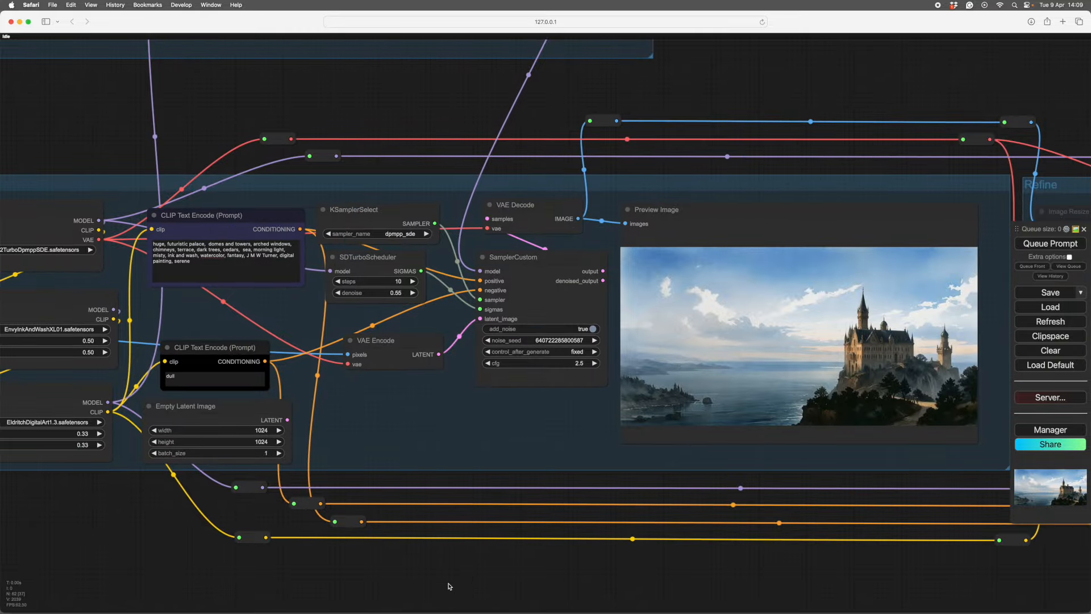
scroll(458, 585, "down", 5)
left_click_drag(270, 292, 704, 405)
scroll(686, 397, "up", 3)
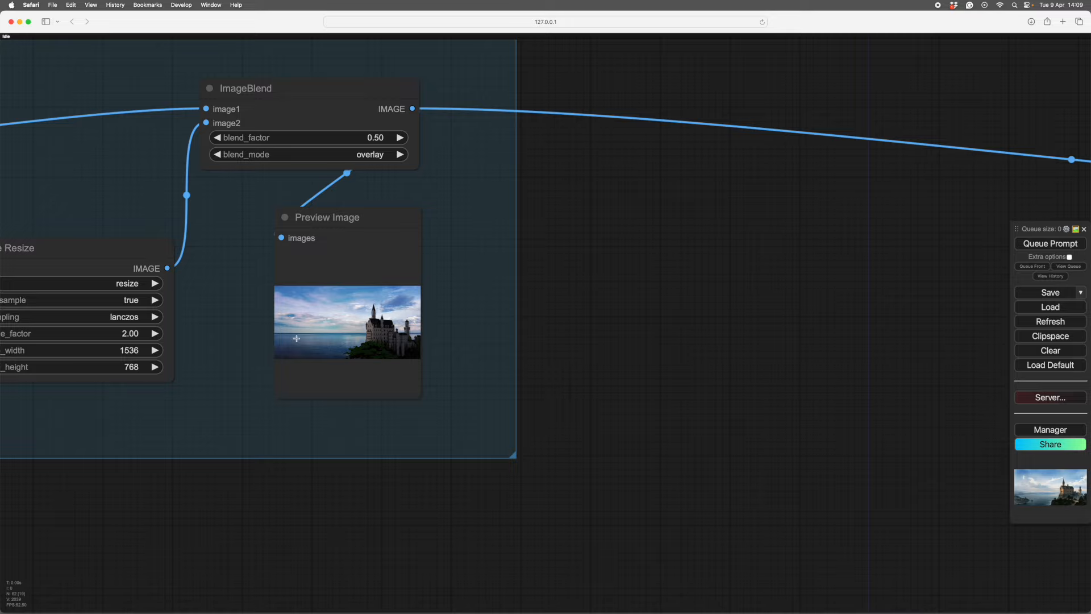
scroll(757, 386, "down", 4)
left_click_drag(769, 416, 536, 409)
scroll(733, 413, "down", 4)
scroll(535, 409, "down", 3)
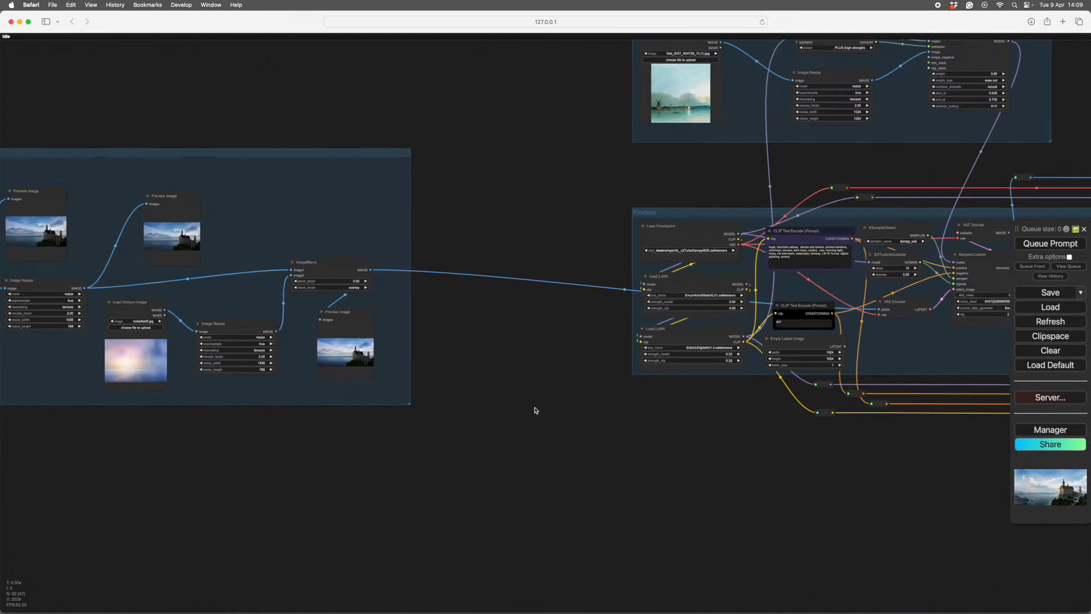
Step: Review the IPAdapter, Process and Refine groups around the generated castle image
left_click_drag(714, 461, 370, 466)
left_click_drag(636, 477, 579, 530)
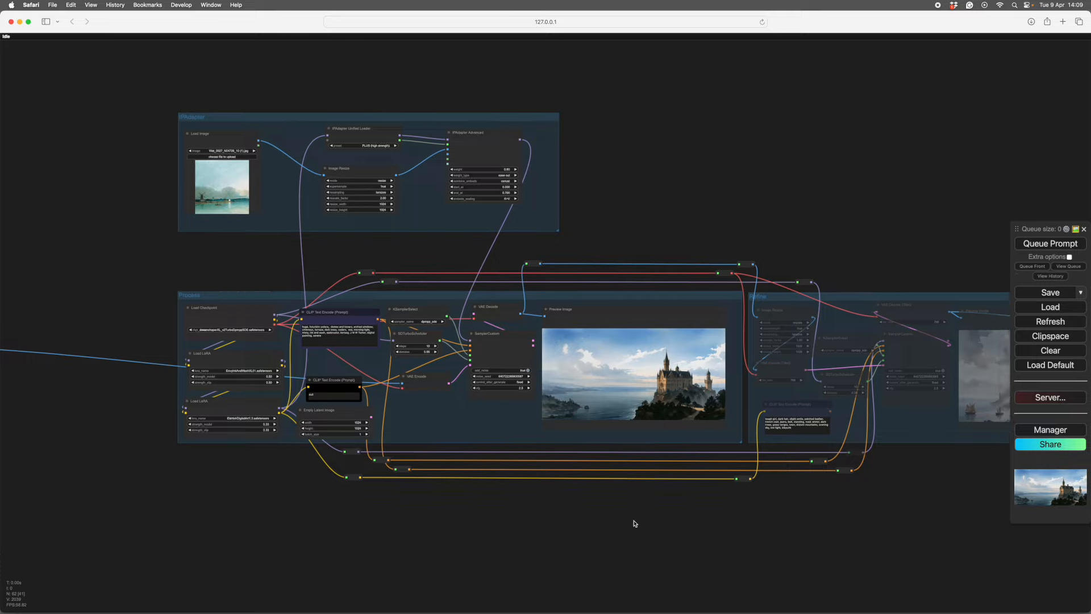
scroll(636, 523, "up", 4)
left_click_drag(660, 510, 801, 499)
scroll(654, 537, "down", 3)
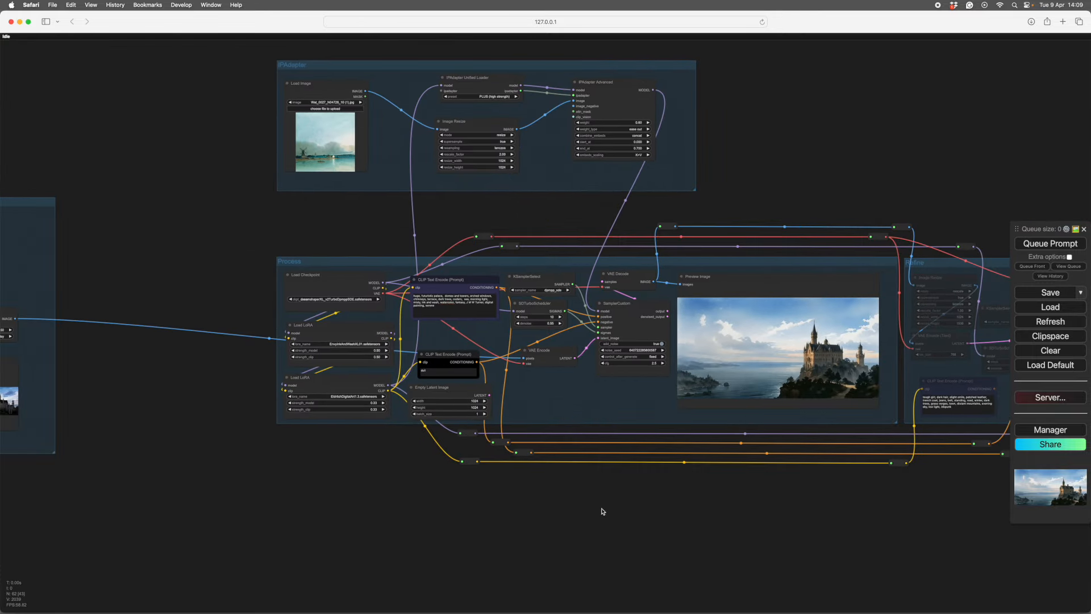
left_click_drag(577, 511, 478, 529)
scroll(621, 518, "up", 5)
left_click_drag(679, 494, 529, 565)
left_click_drag(667, 582, 550, 560)
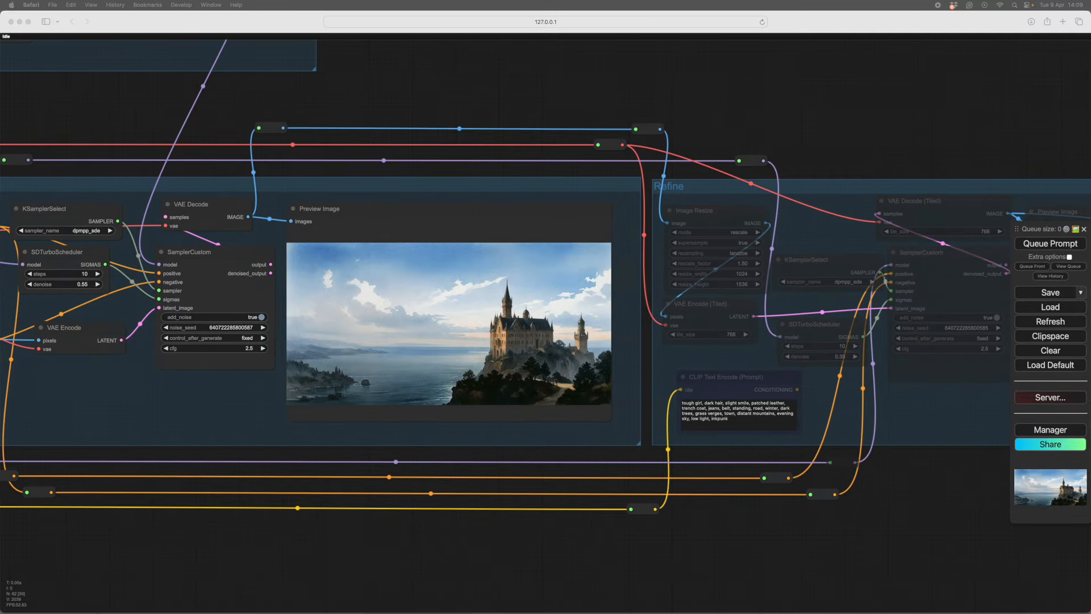
Step: Load Wat_0079_19141119-2000.jpg from the WaterMod folder as the IPAdapter group's reference image and check it up close
left_click(493, 102)
left_click_drag(519, 102, 900, 186)
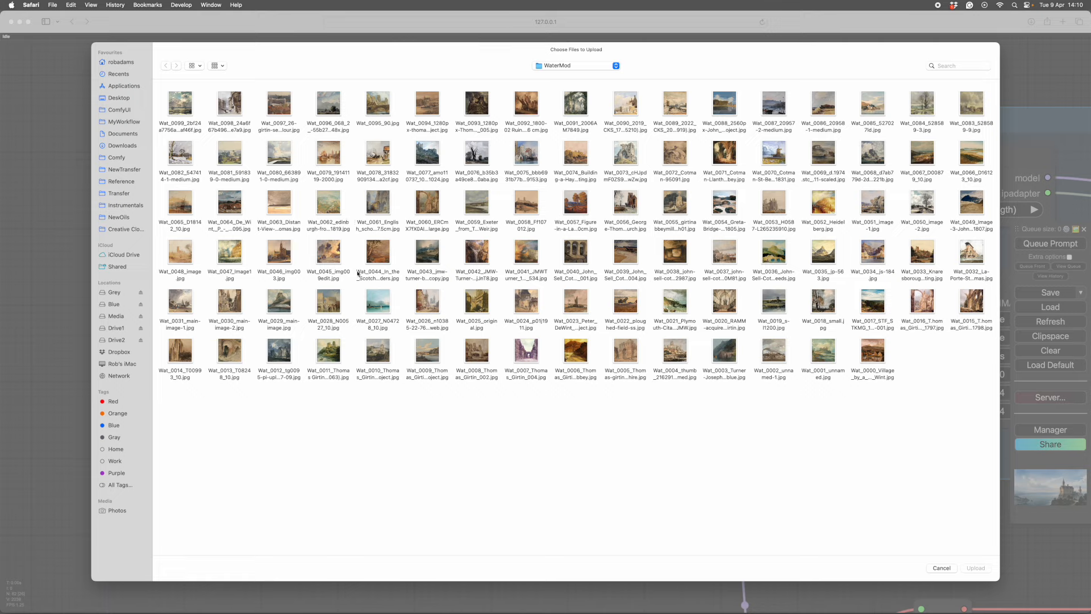
left_click(327, 163)
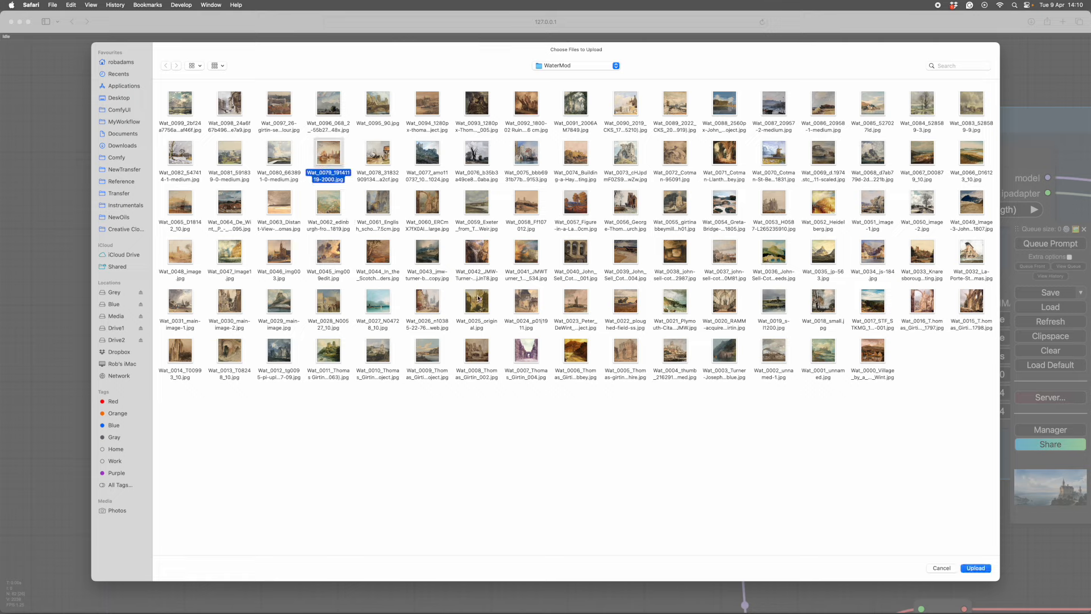
key("Return")
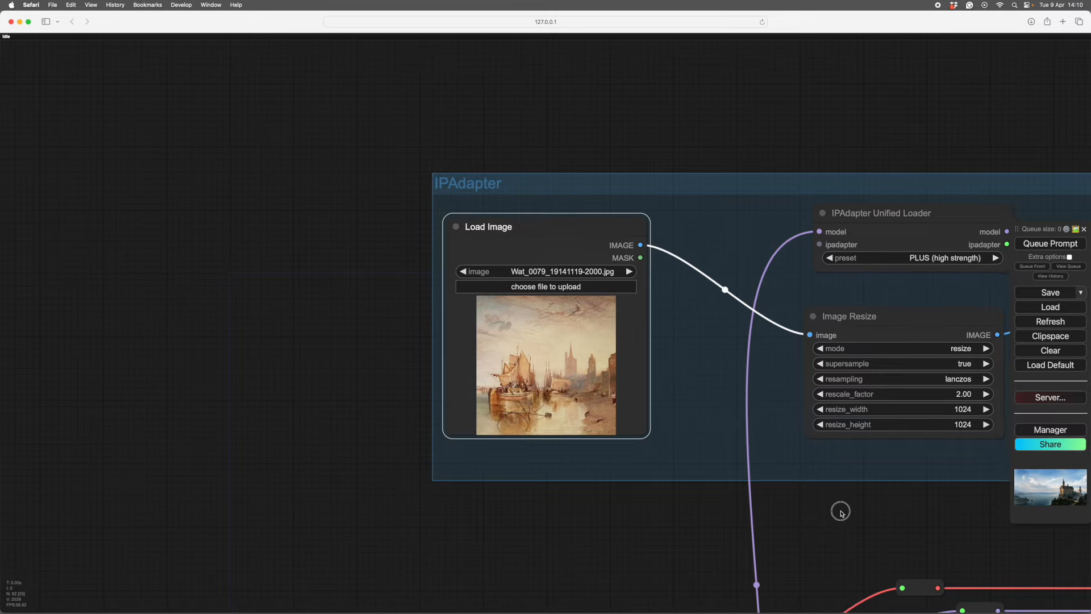
scroll(655, 485, "up", 8)
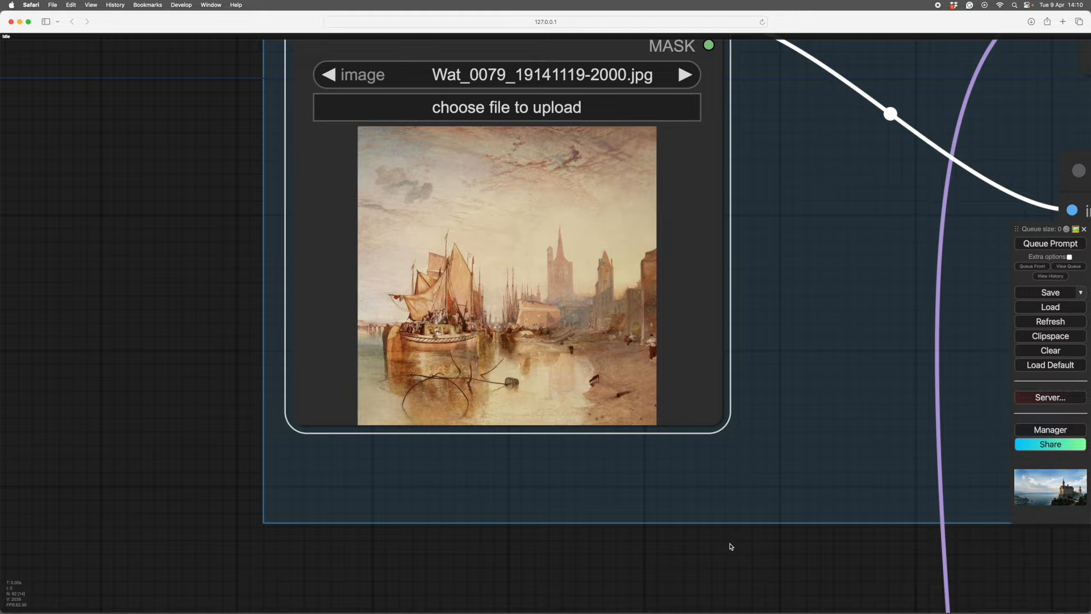
scroll(731, 548, "down", 10)
scroll(580, 344, "down", 4)
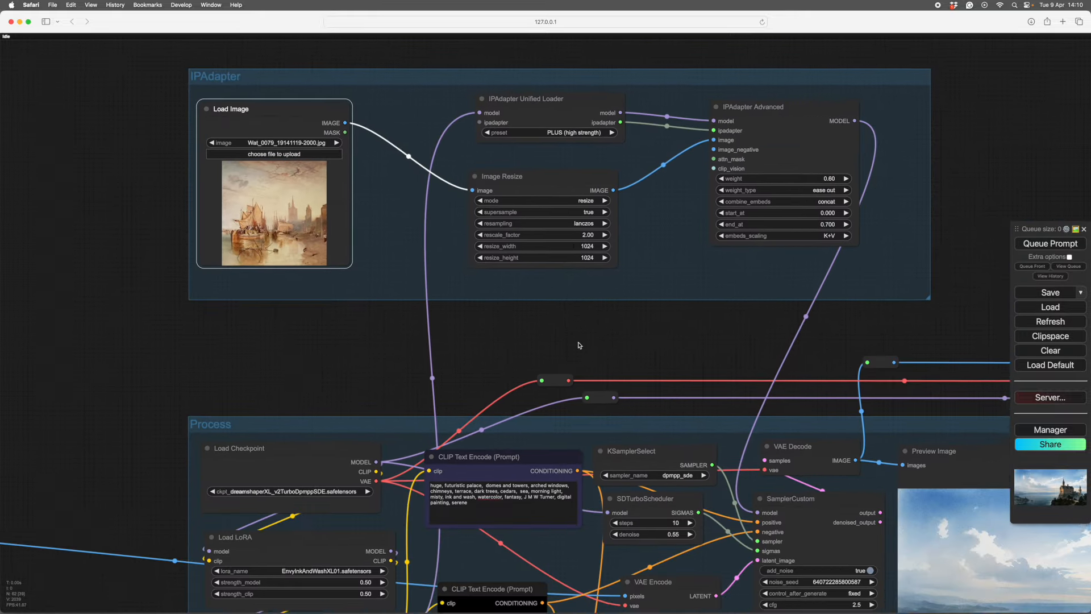
Step: Inspect the castle seascape regenerated with the new reference and compare it with the IPAdapter group's painting and settings
left_click_drag(729, 326, 516, 271)
scroll(810, 267, "up", 3)
left_click_drag(810, 266, 616, 122)
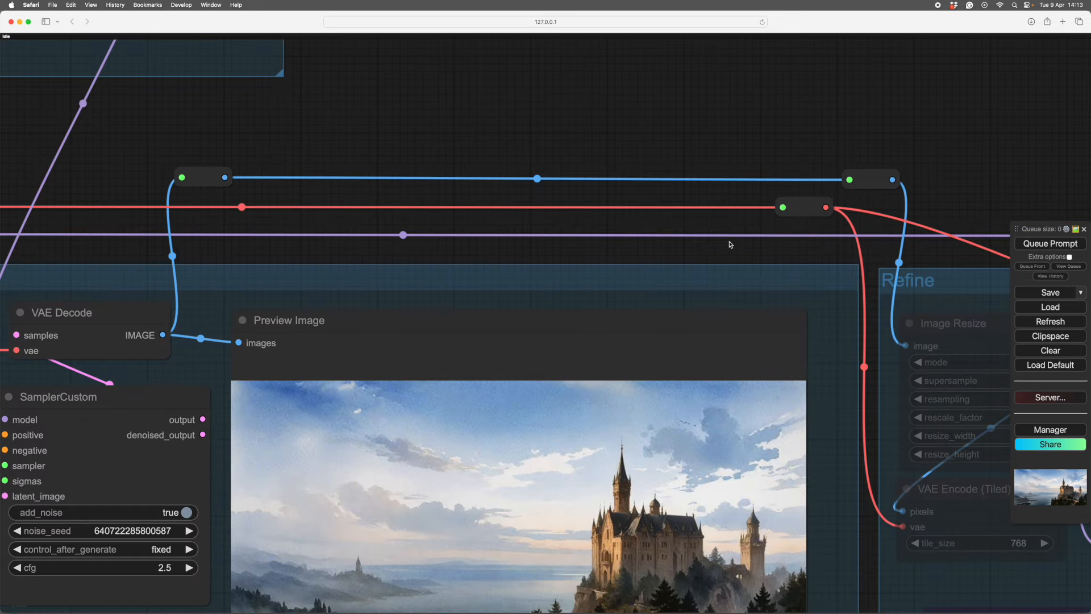
left_click_drag(733, 234, 784, 73)
scroll(771, 548, "up", 1)
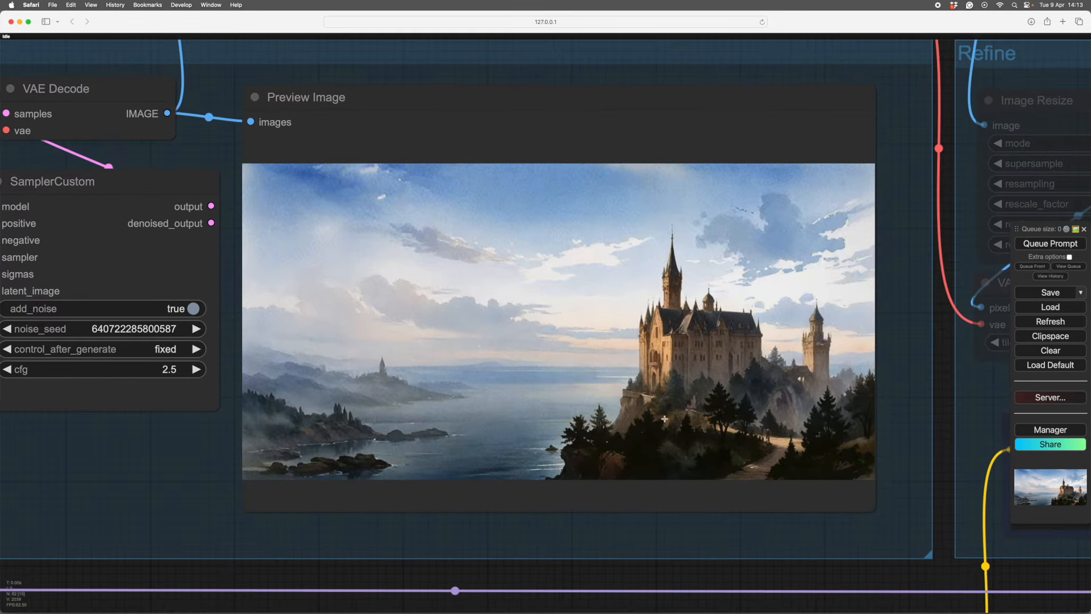
scroll(755, 379, "down", 10)
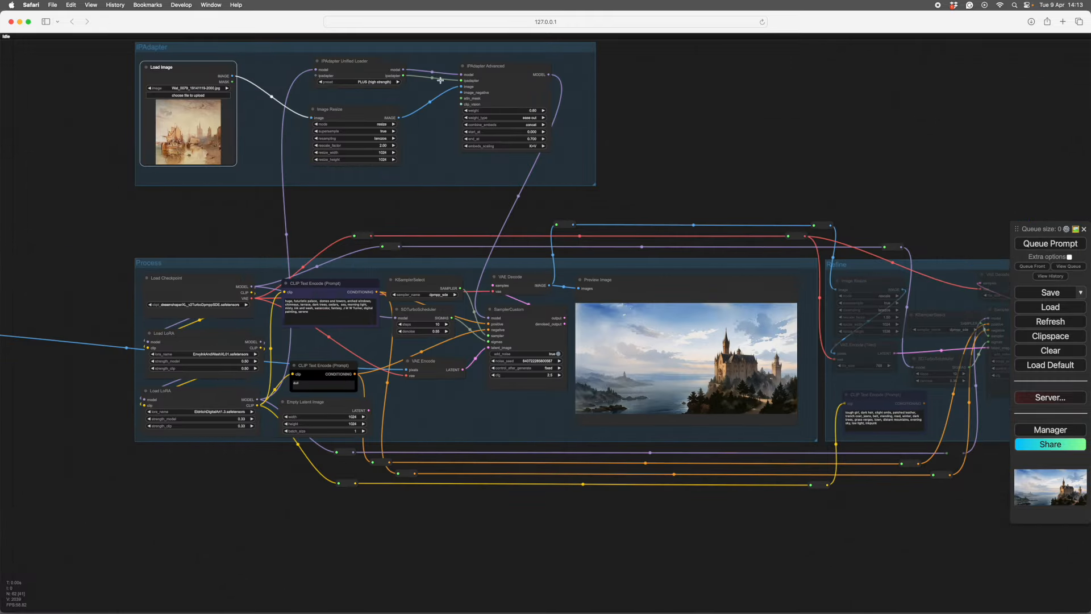
left_click_drag(698, 180, 787, 224)
scroll(645, 201, "up", 3)
mouse_move(726, 206)
left_mouse_down()
mouse_move(791, 241)
mouse_move(787, 263)
mouse_move(735, 207)
left_mouse_up()
left_click_drag(721, 251, 793, 224)
scroll(754, 178, "down", 5)
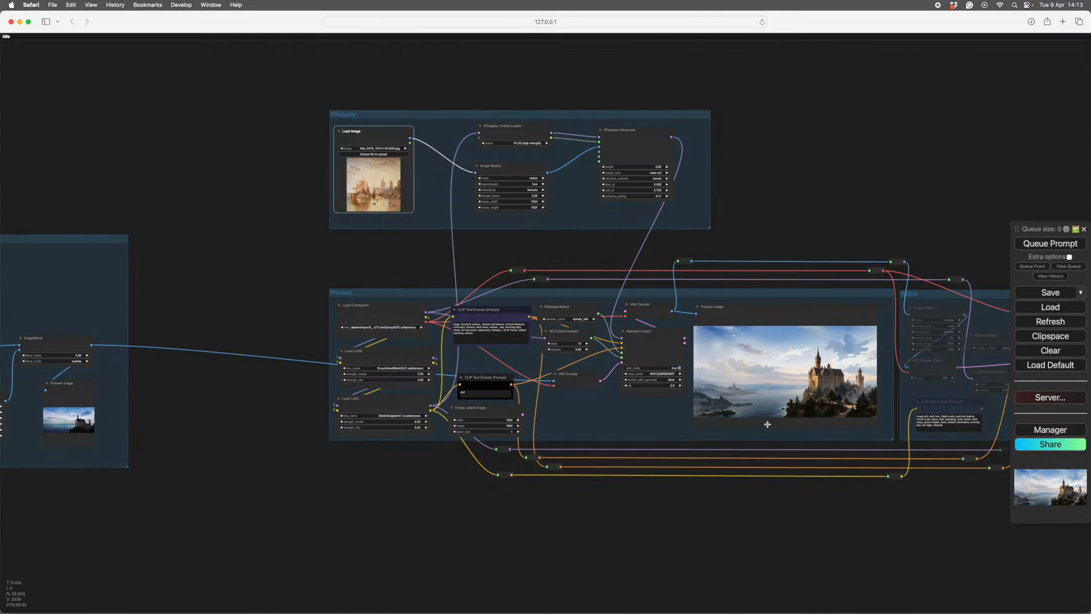
Step: Study the sky, misty coastline and castle in the Process preview, both close up and within the whole workflow
scroll(839, 511, "up", 5)
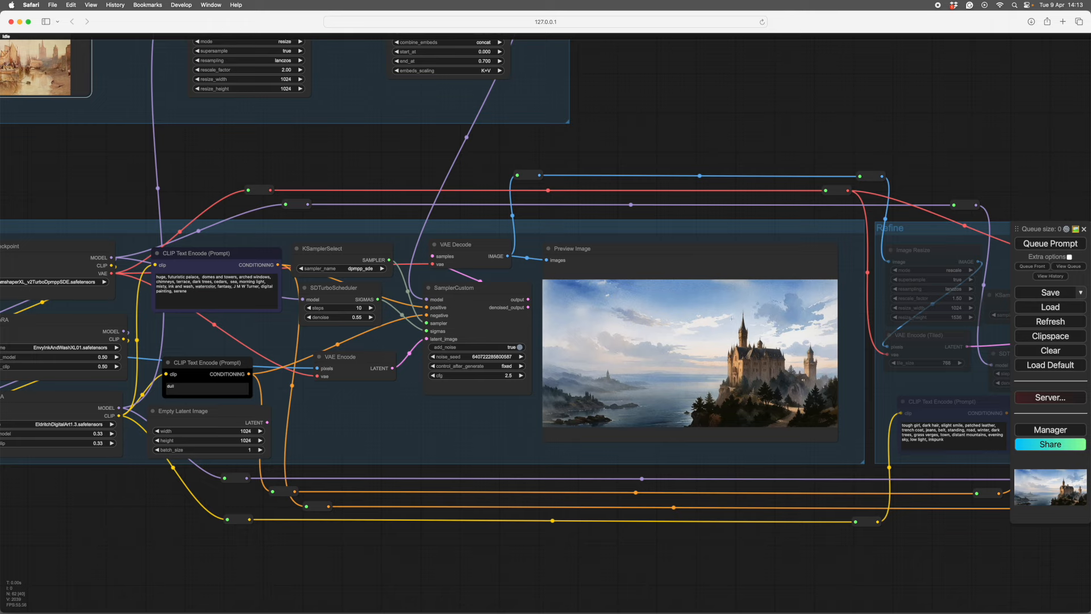
scroll(660, 564, "down", 3)
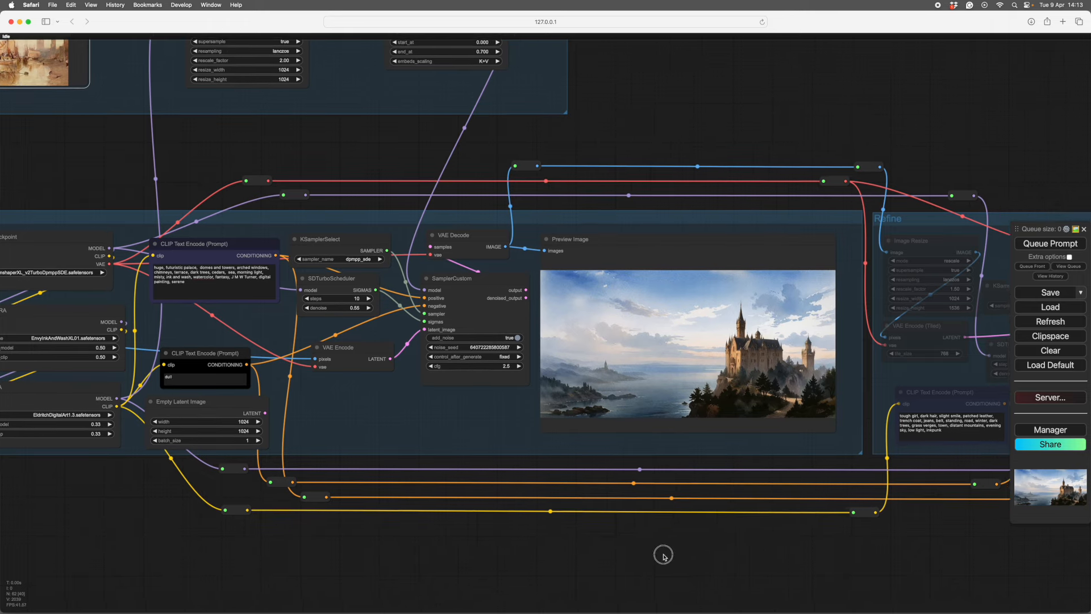
scroll(651, 549, "right", 2)
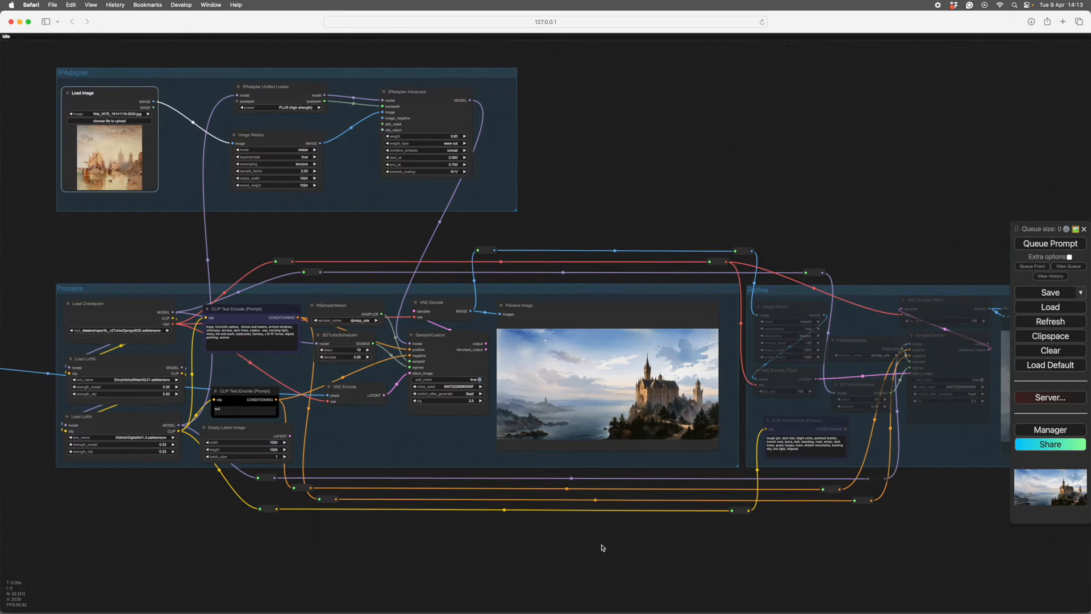
scroll(602, 608, "up", 5)
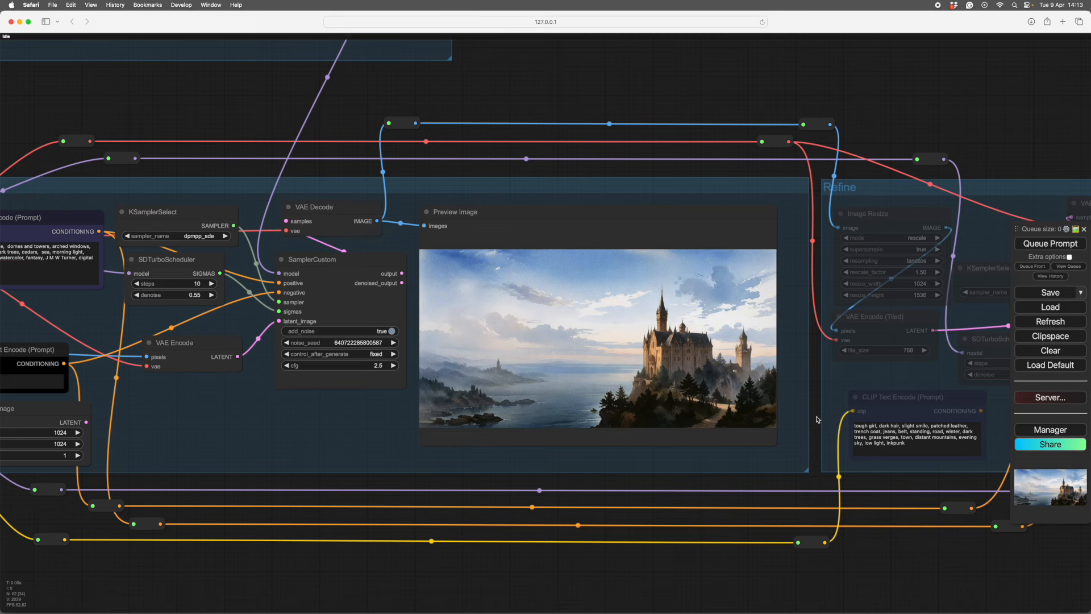
scroll(817, 419, "up", 3)
scroll(820, 468, "up", 2)
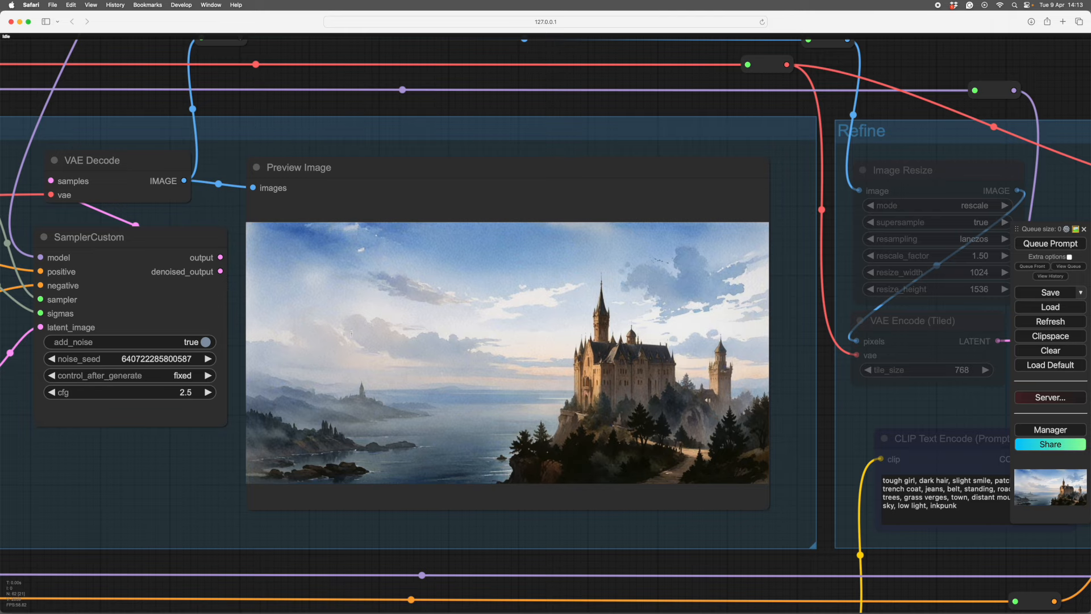
scroll(831, 427, "down", 7)
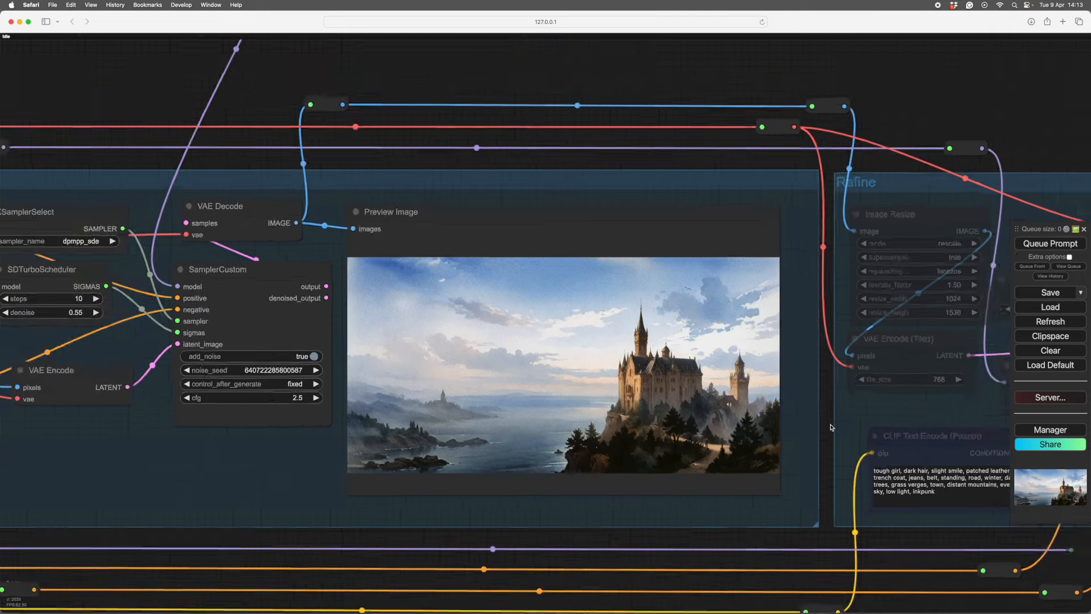
Step: Set the IPAdapter Advanced node's weight to 0.90
left_click_drag(697, 244, 750, 316)
scroll(741, 279, "up", 4)
scroll(741, 280, "up", 2)
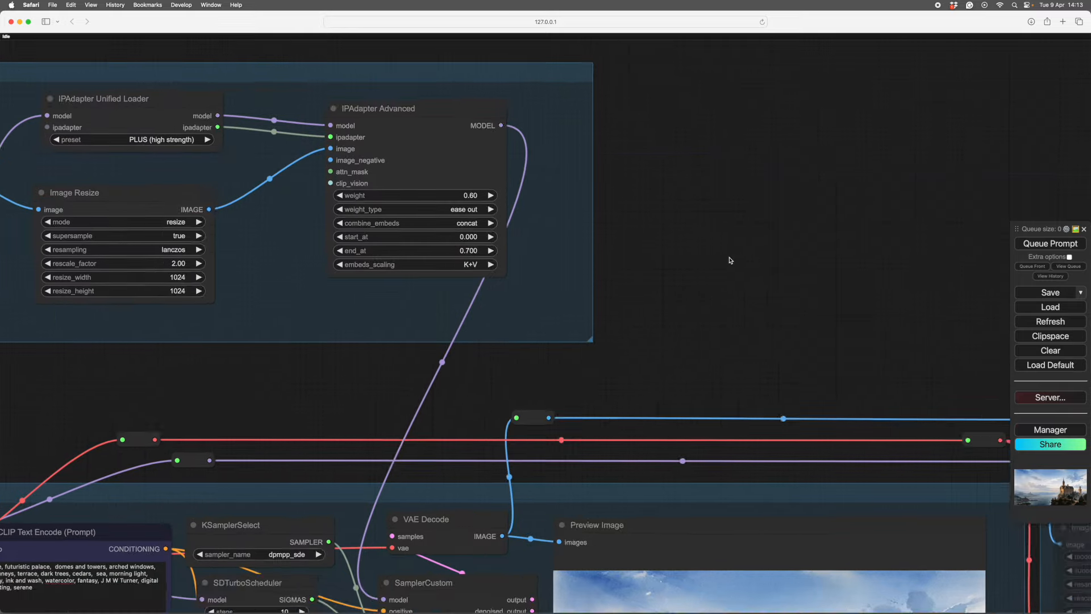
left_click_drag(727, 251, 837, 327)
scroll(843, 287, "up", 3)
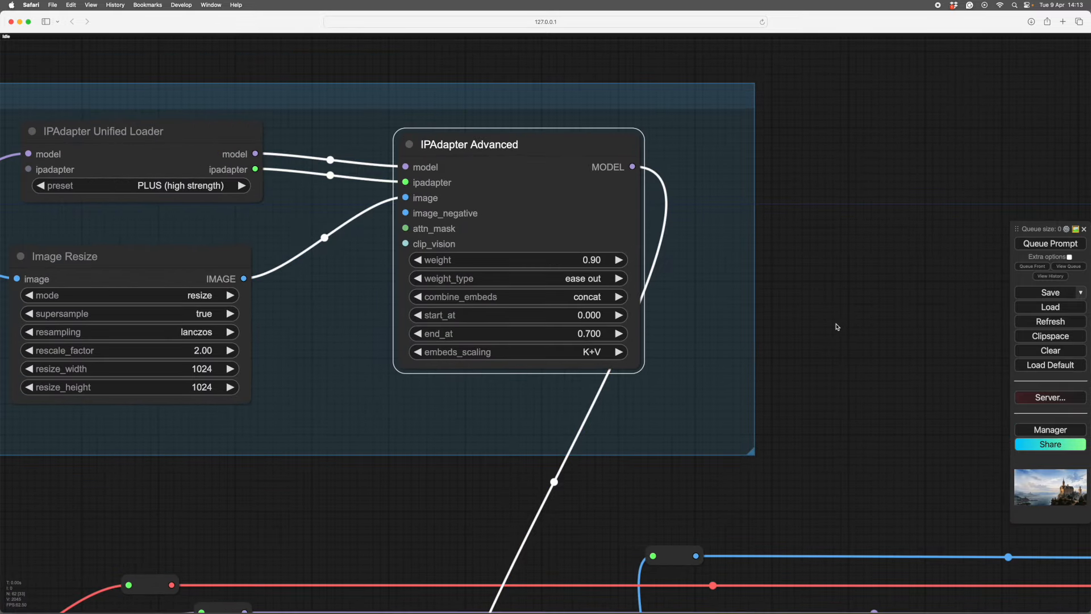
scroll(837, 327, "down", 4)
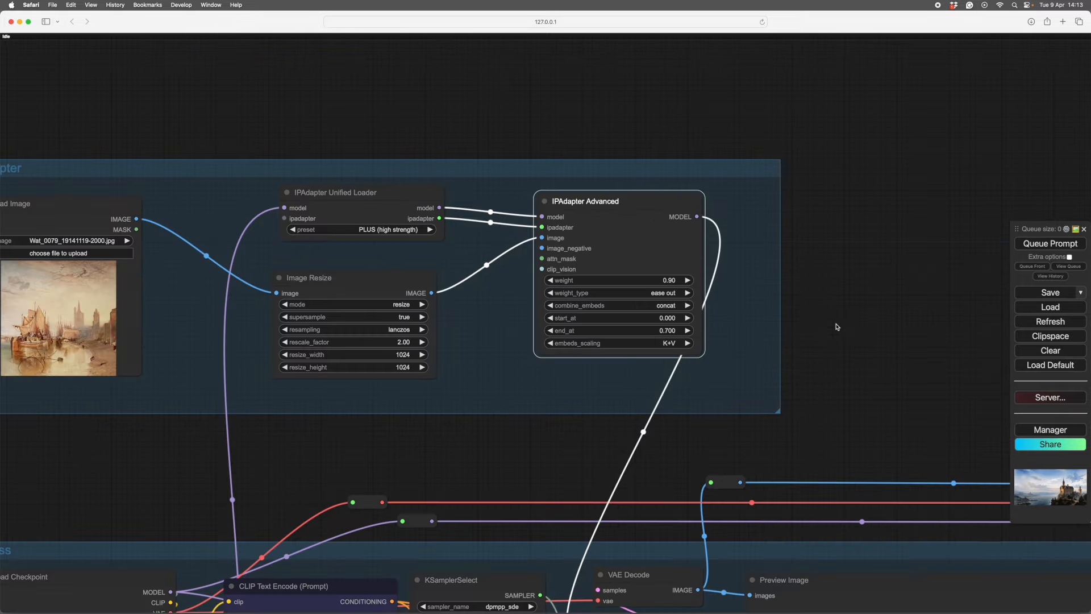
Step: Set the denoise of the Process group's SDTurboScheduler node to 0.65
left_click_drag(880, 393, 886, 193)
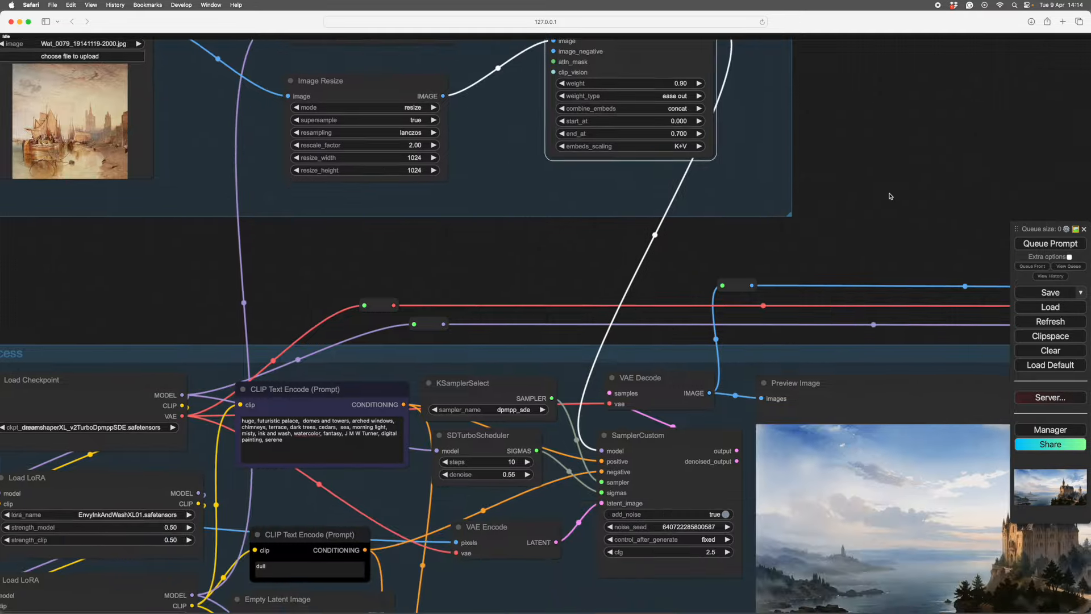
scroll(891, 195, "down", 3)
left_click_drag(799, 589, 705, 573)
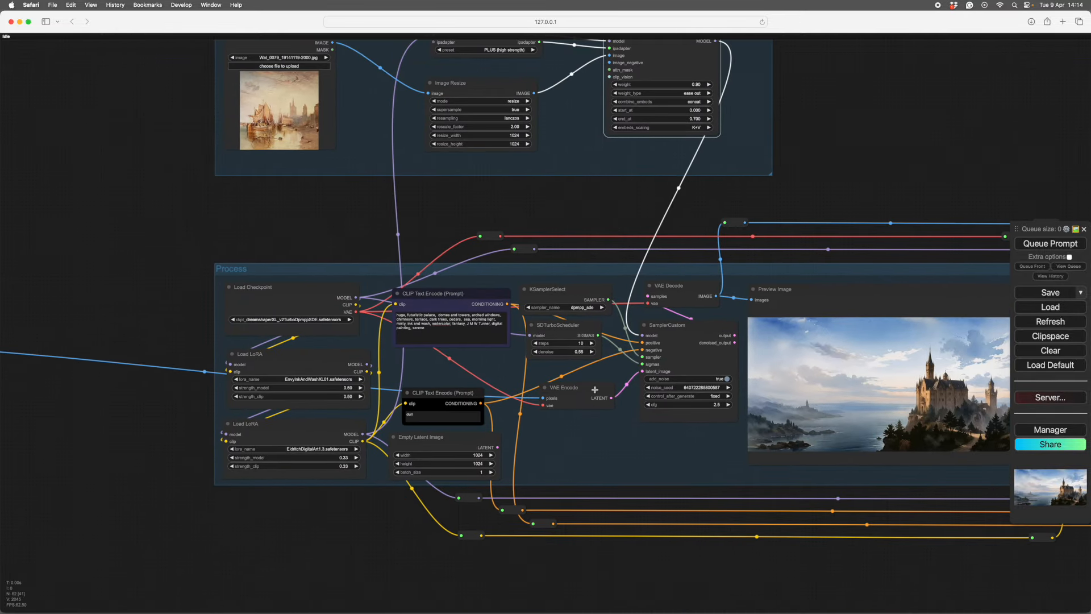
left_click(591, 352)
left_click(591, 352)
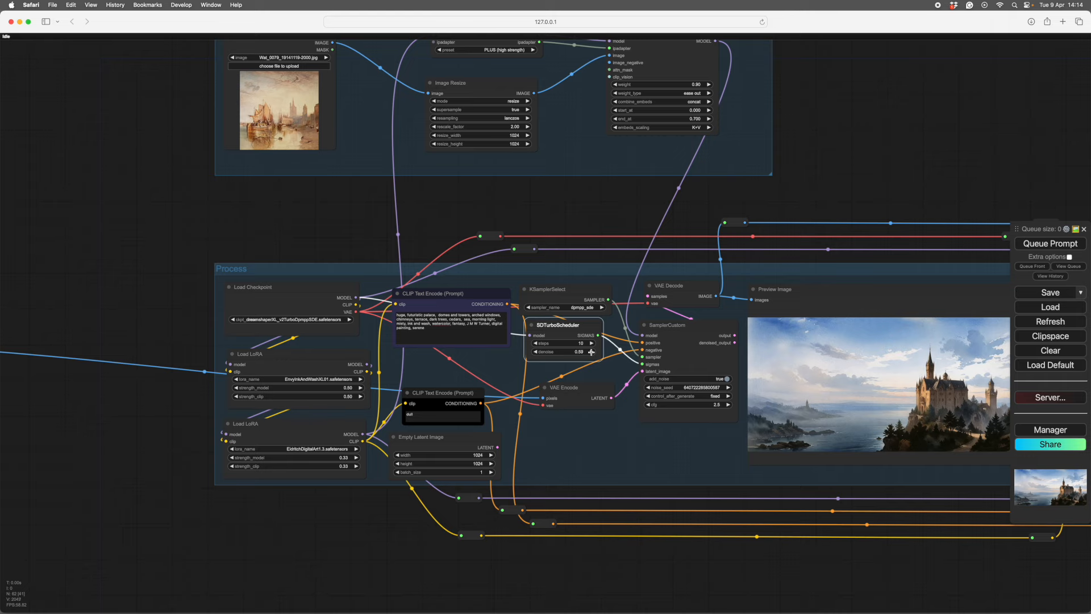
left_click(591, 352)
left_click(591, 351)
left_click(591, 352)
Step: Examine the castle, sea and distant coast in the Process preview alongside the sampler settings and prompts
left_click_drag(834, 583, 621, 575)
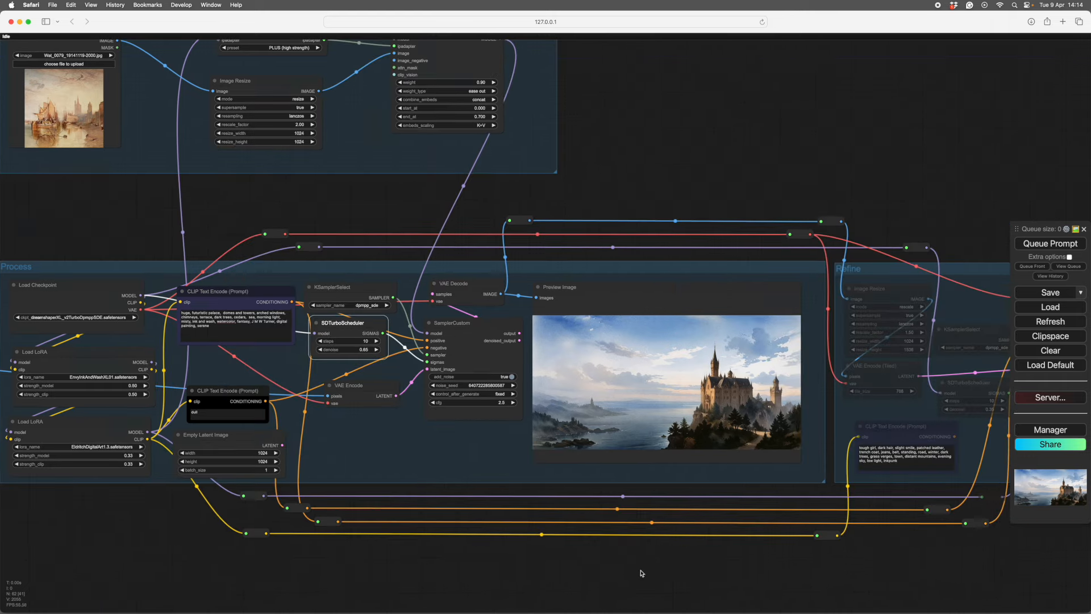
scroll(640, 574, "up", 5)
scroll(647, 542, "down", 5)
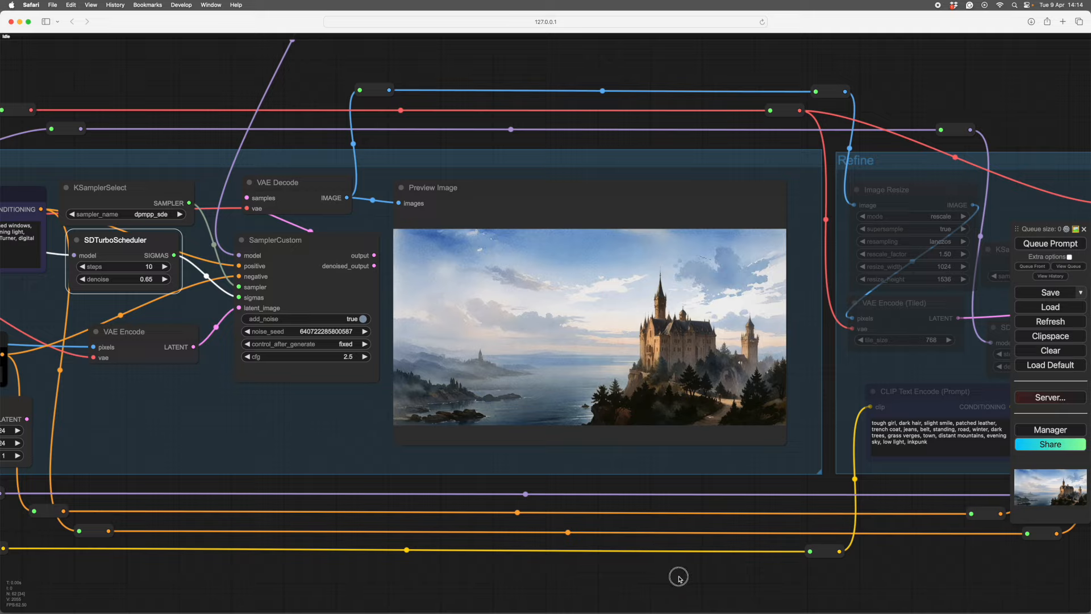
left_click_drag(677, 575, 646, 575)
left_click_drag(818, 556, 600, 555)
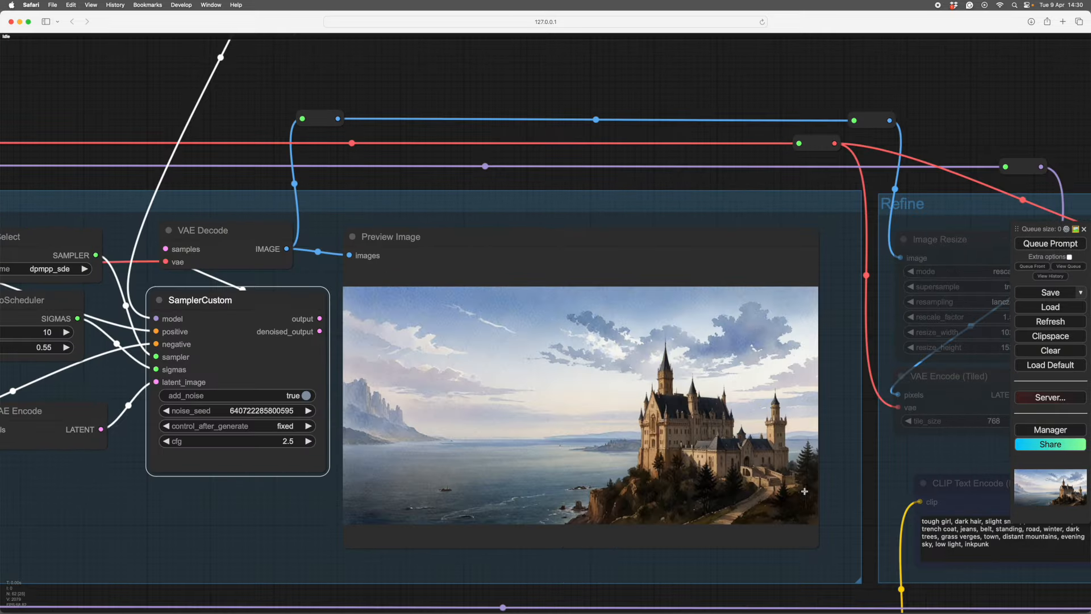
left_click_drag(812, 595, 795, 561)
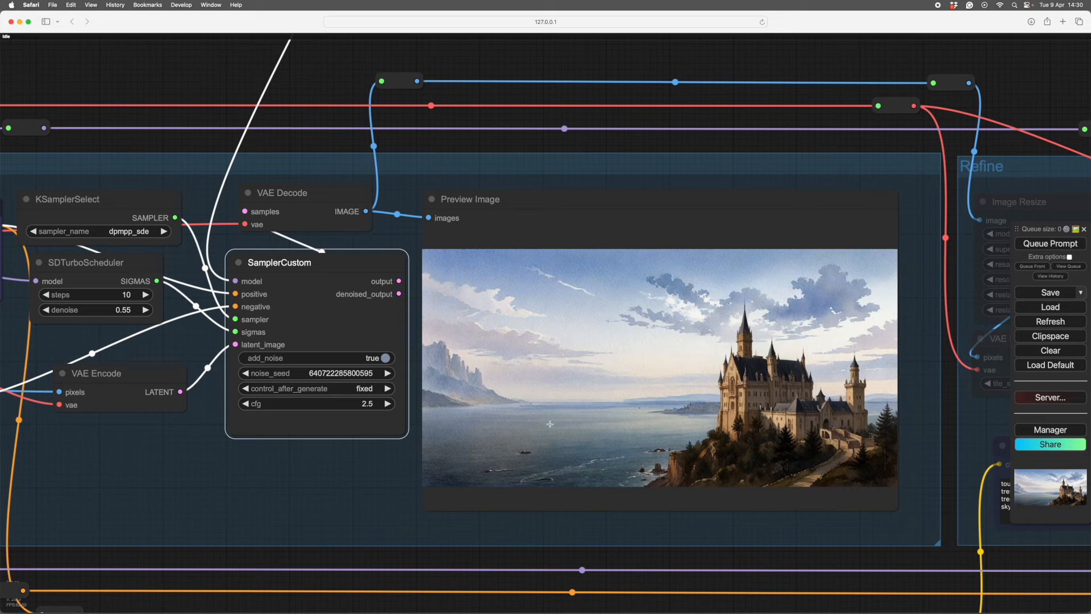
left_click_drag(578, 563, 636, 544)
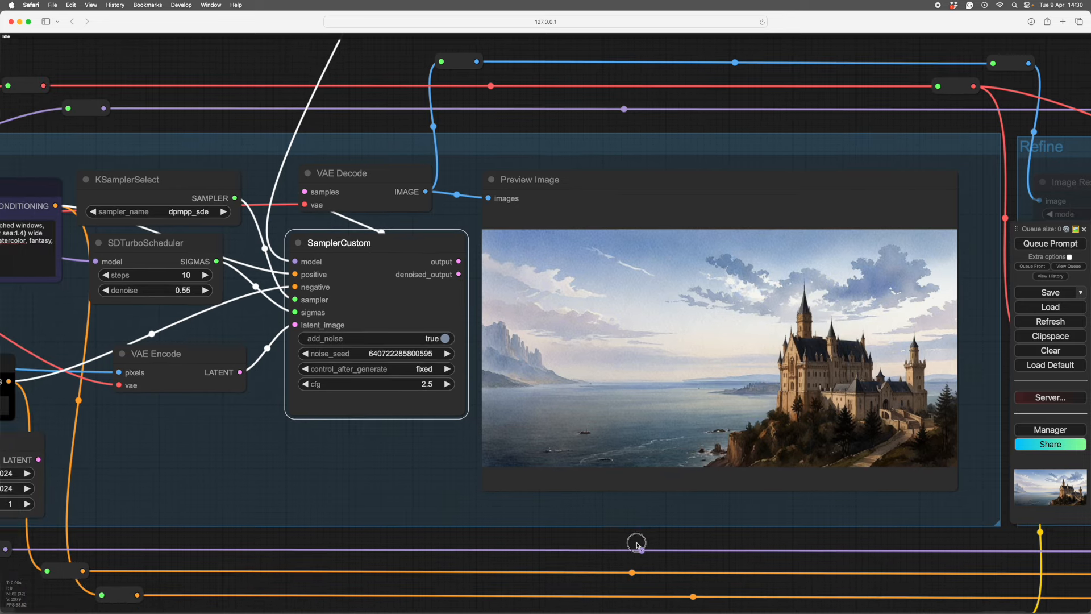
scroll(634, 540, "down", 3)
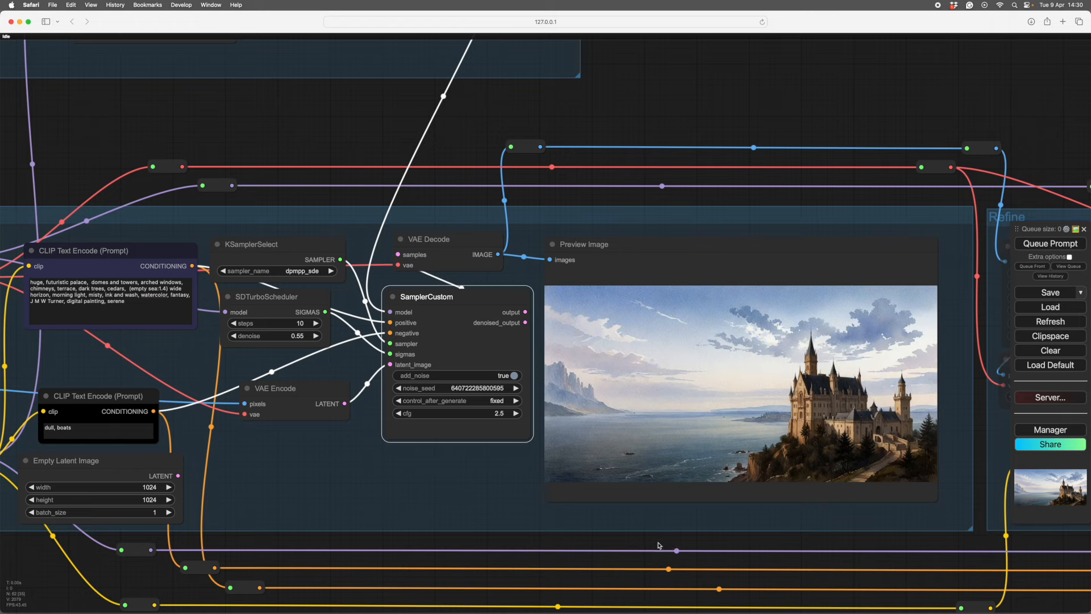
Step: Trace the workflow back from the Process group to the sky and castle source nodes at the start of the IPAdapterComp group
left_click_drag(658, 541, 687, 538)
left_click_drag(610, 540, 699, 529)
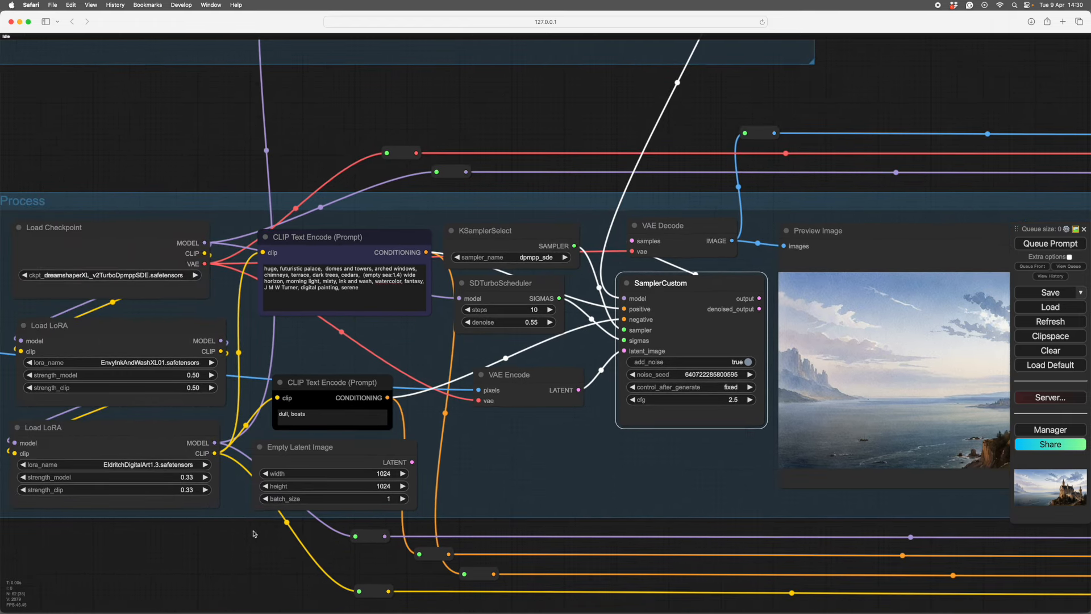
left_click_drag(254, 533, 89, 464)
left_click_drag(456, 557, 591, 594)
left_click_drag(227, 542, 478, 574)
left_click_drag(337, 570, 562, 583)
scroll(305, 463, "down", 4)
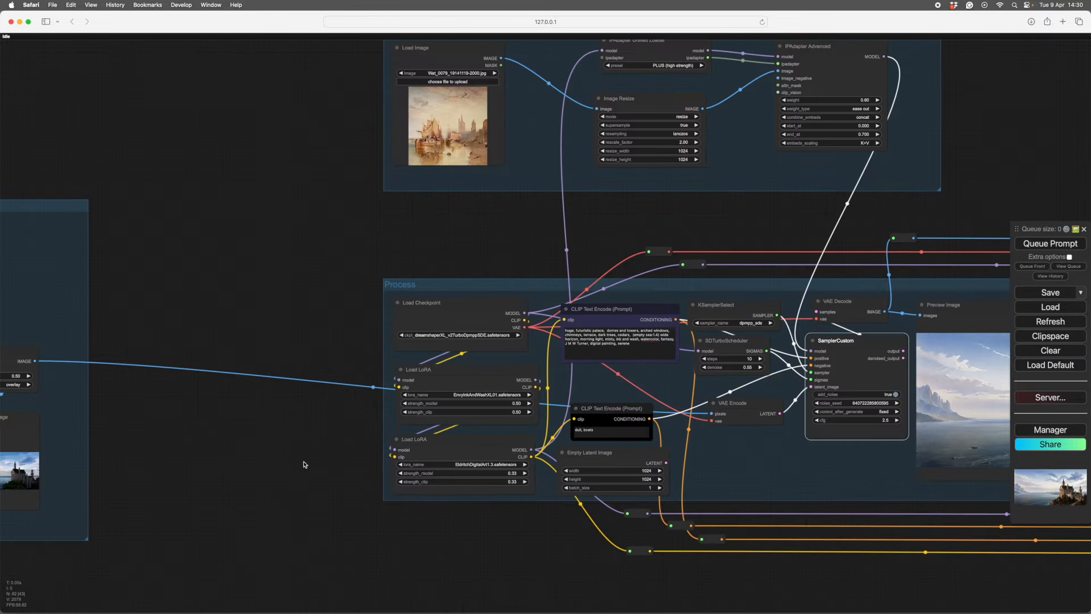
scroll(303, 464, "down", 2)
left_click_drag(262, 481, 646, 503)
scroll(613, 494, "down", 2)
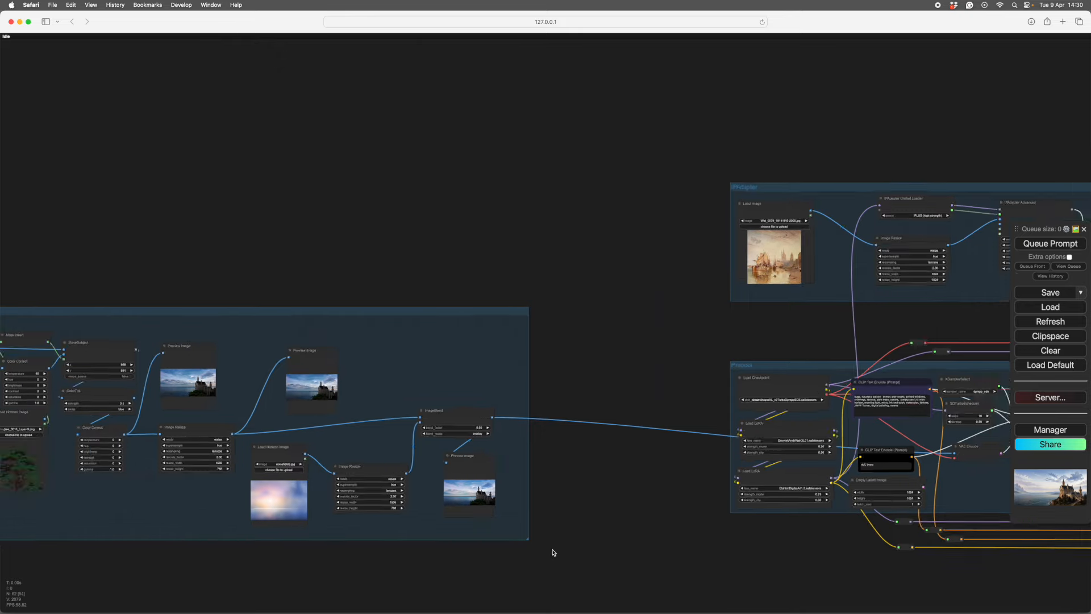
left_click_drag(554, 552, 804, 487)
left_click_drag(245, 521, 570, 520)
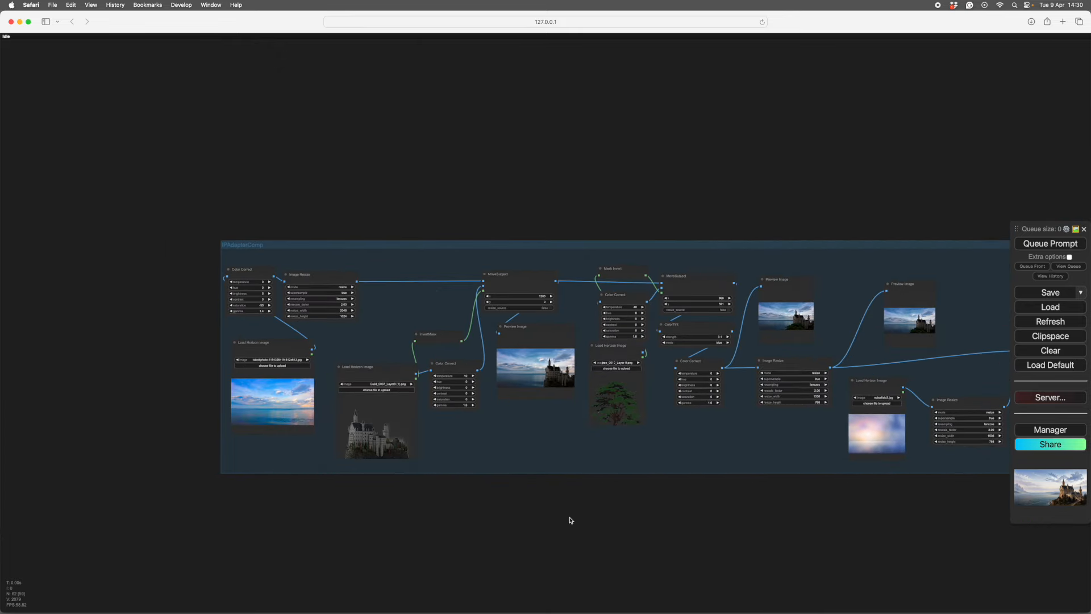
scroll(570, 519, "up", 5)
left_click_drag(507, 498, 713, 571)
scroll(651, 564, "up", 2)
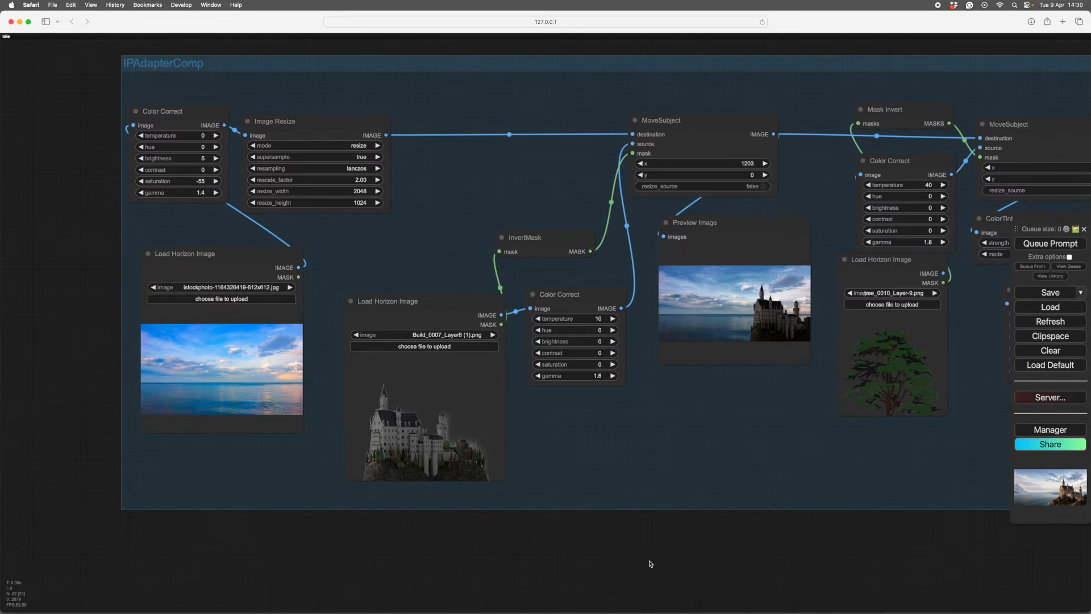
Step: Slightly reposition the sky branch's Load Horizon Image, Color Correct and Image Resize nodes in the IPAdapterComp group
left_click_drag(278, 121, 284, 113)
left_click_drag(253, 257, 255, 261)
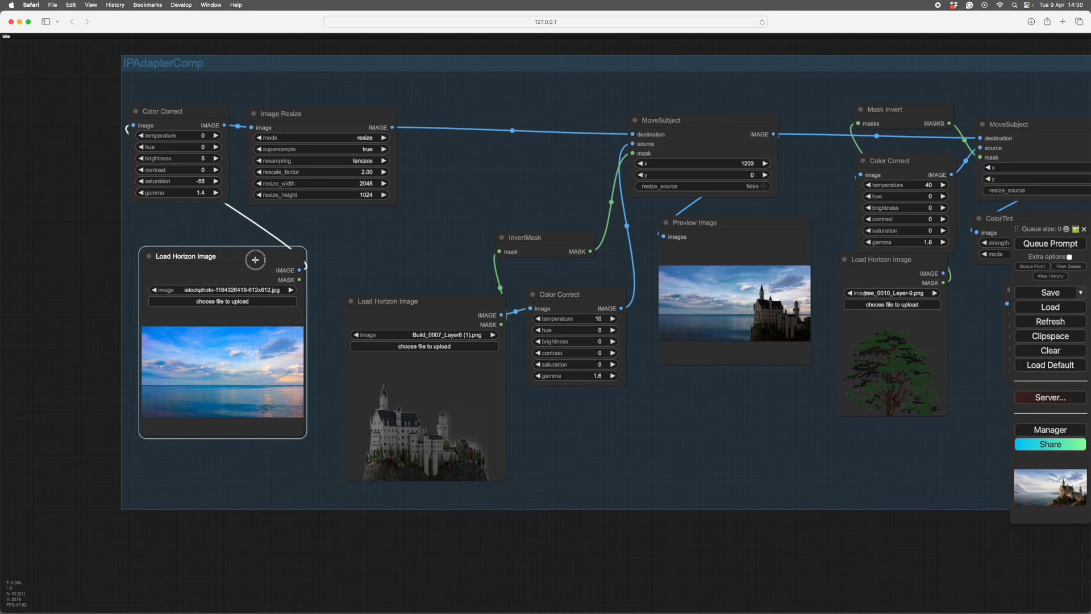
left_click_drag(312, 115, 333, 113)
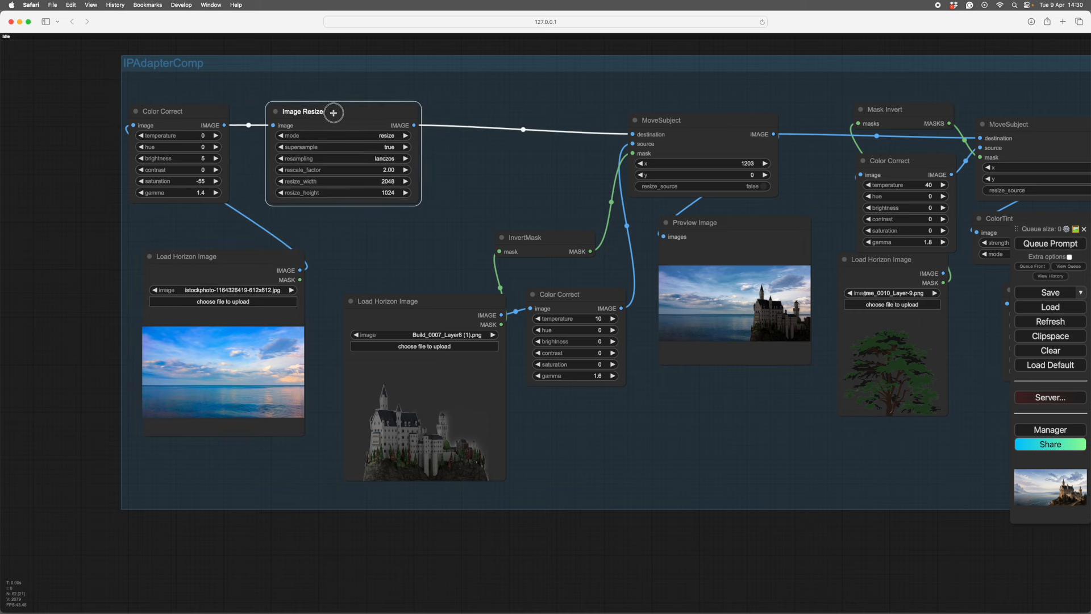
left_click_drag(210, 119, 222, 126)
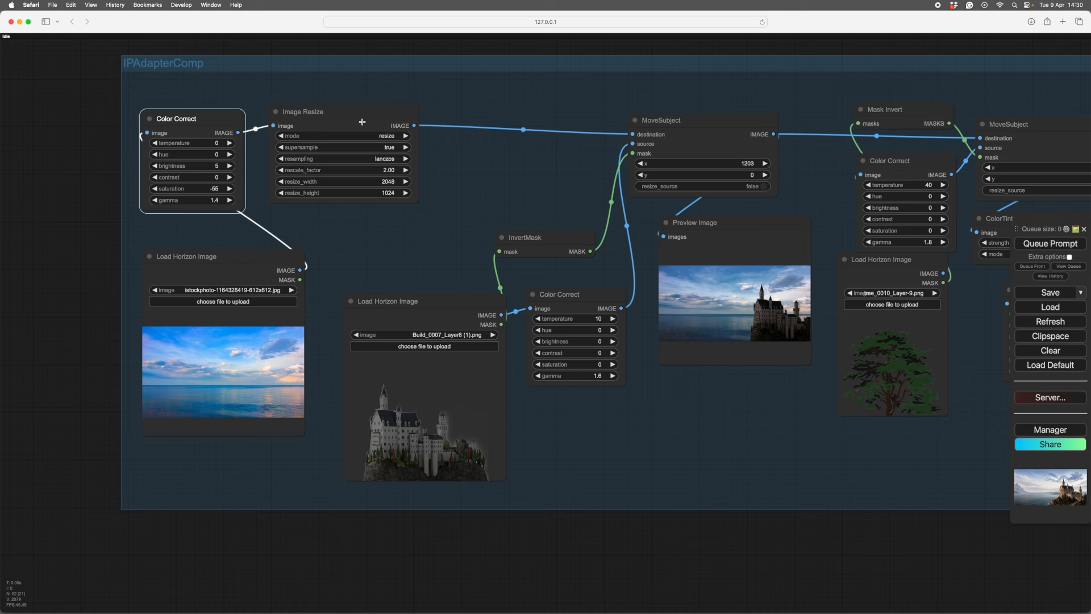
left_click_drag(356, 114, 357, 116)
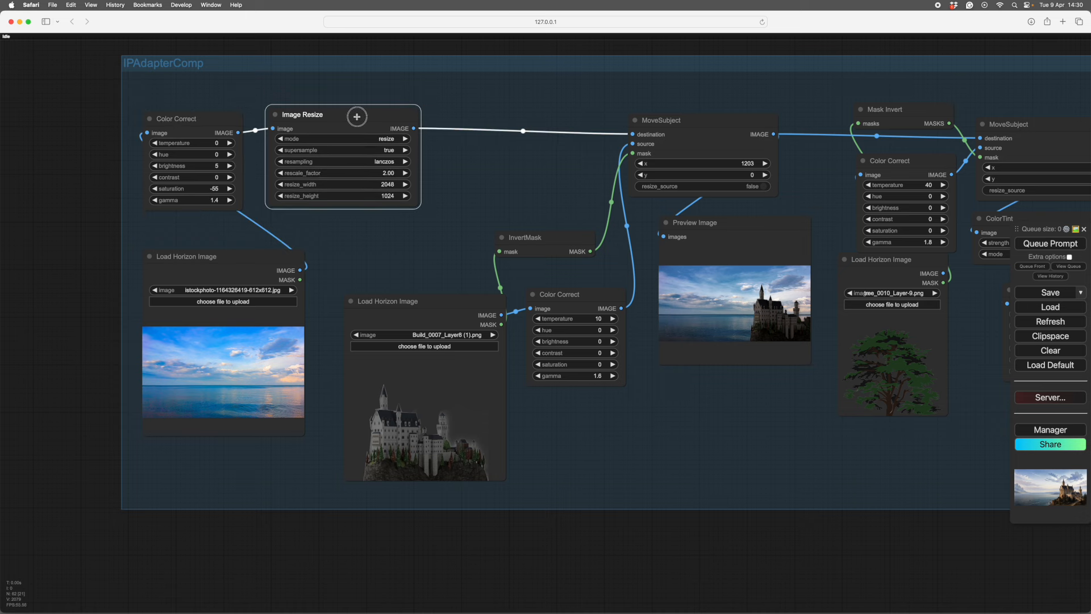
left_click(371, 111)
Step: Shift the InvertMask node of the castle branch slightly right and down, above its Color Correct node
left_click_drag(515, 182, 335, 169)
scroll(319, 163, "down", 1)
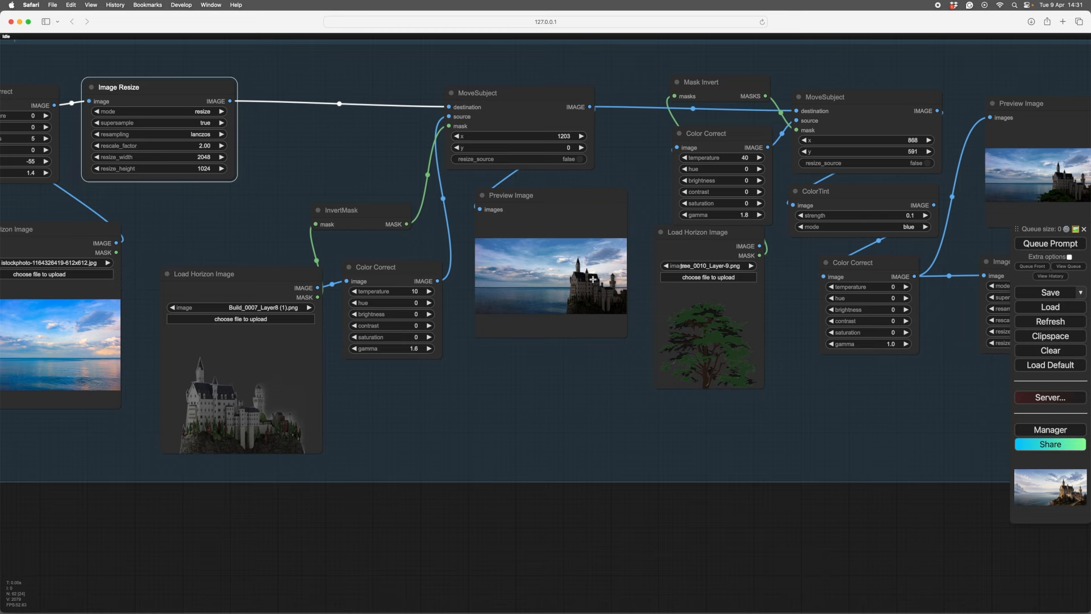
left_click_drag(470, 427, 603, 462)
scroll(492, 435, "up", 2)
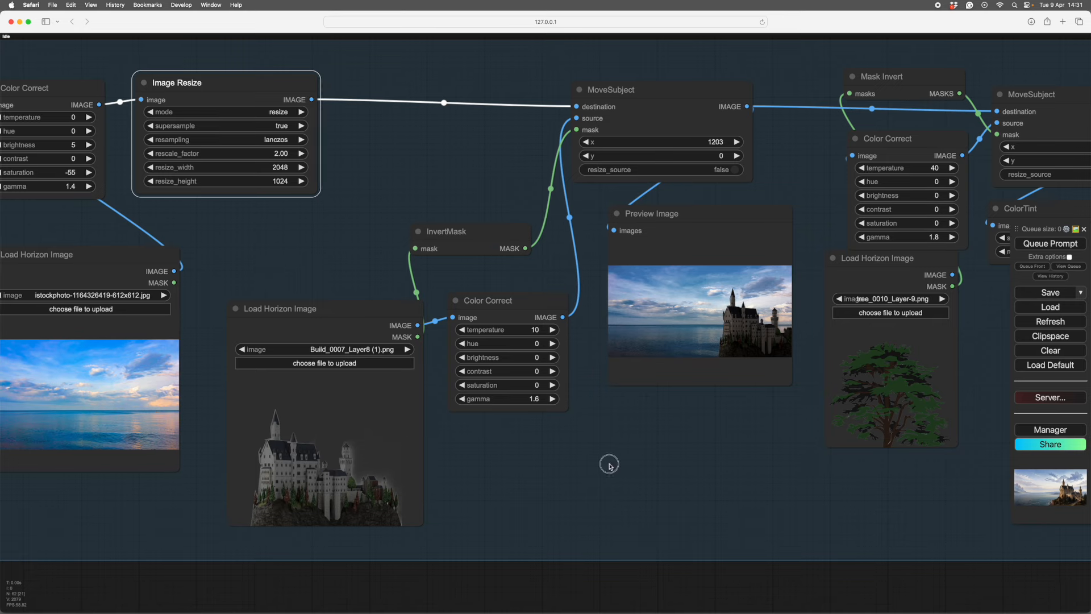
left_click_drag(609, 458, 542, 505)
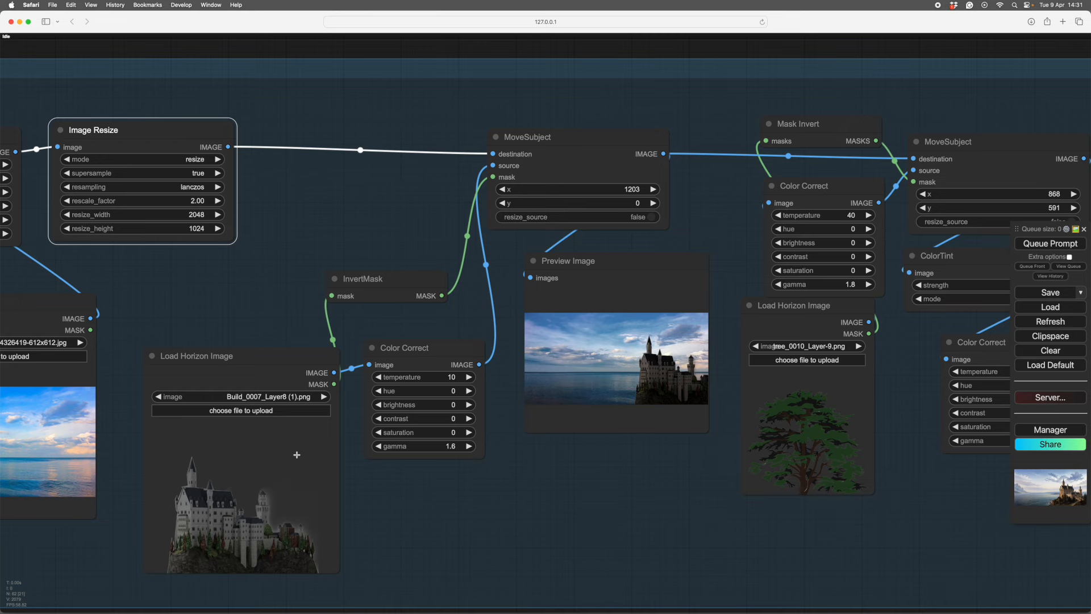
left_click_drag(568, 503, 537, 551)
left_click_drag(344, 332, 373, 338)
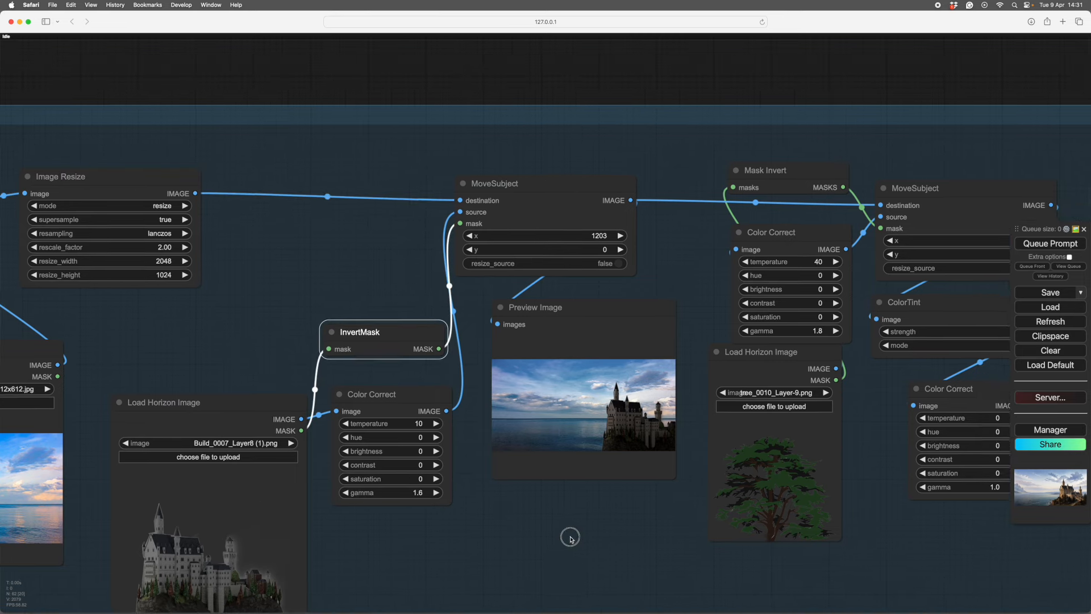
Step: Nudge the tree branch's Color Correct, Load Horizon Image and MoveSubject nodes slightly within the IPAdapterComp group
left_click_drag(568, 536, 421, 529)
scroll(489, 543, "up", 3)
scroll(490, 542, "right", 3)
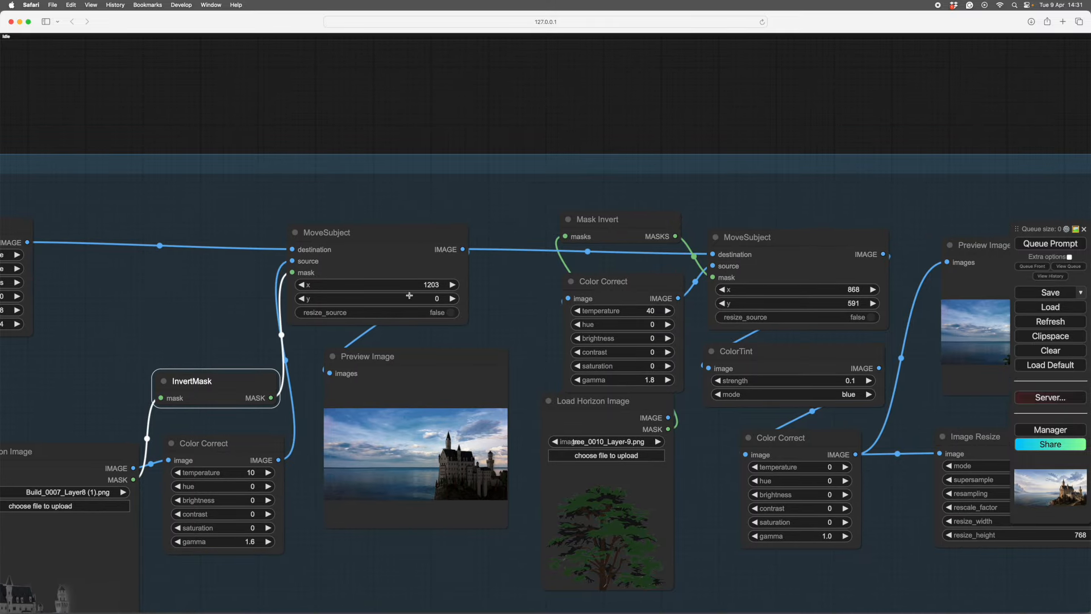
left_click_drag(512, 302, 299, 275)
left_click_drag(429, 259, 416, 250)
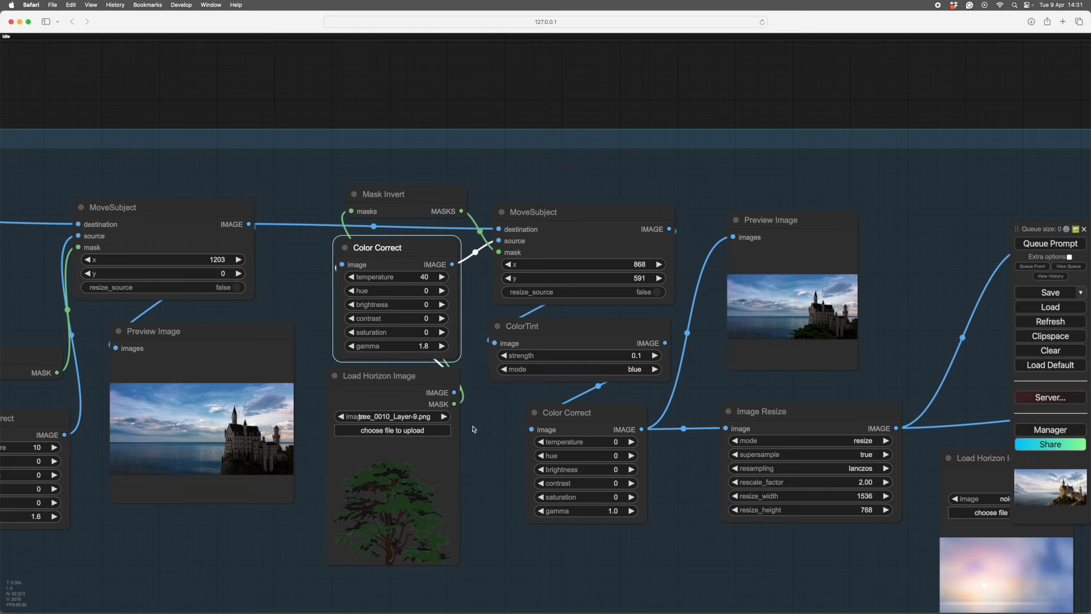
left_click_drag(486, 434, 488, 422)
scroll(487, 424, "down", 2)
left_click_drag(407, 356, 407, 361)
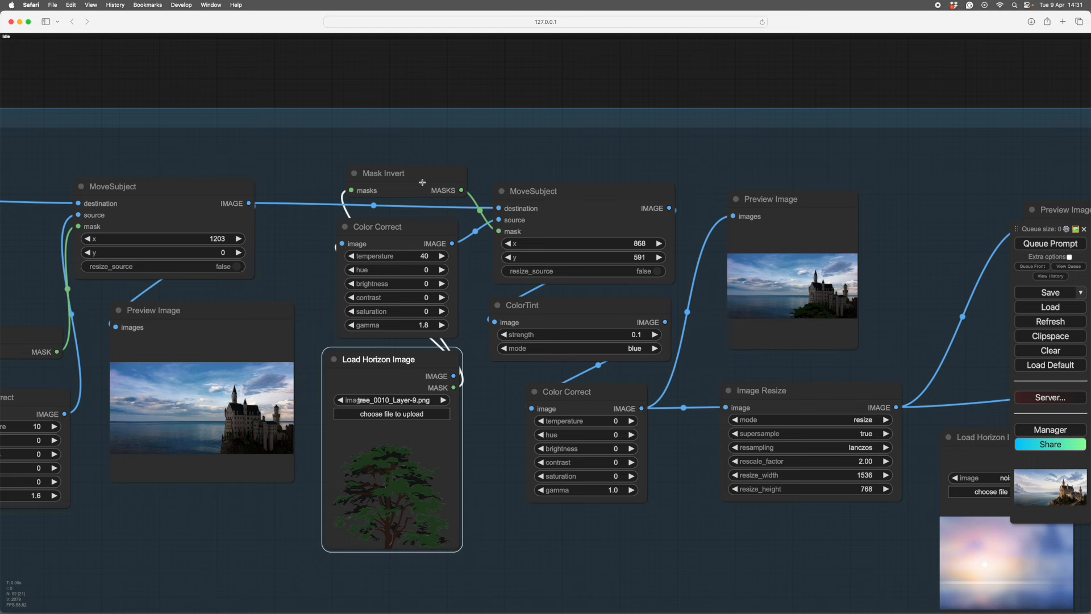
left_click_drag(575, 193, 579, 185)
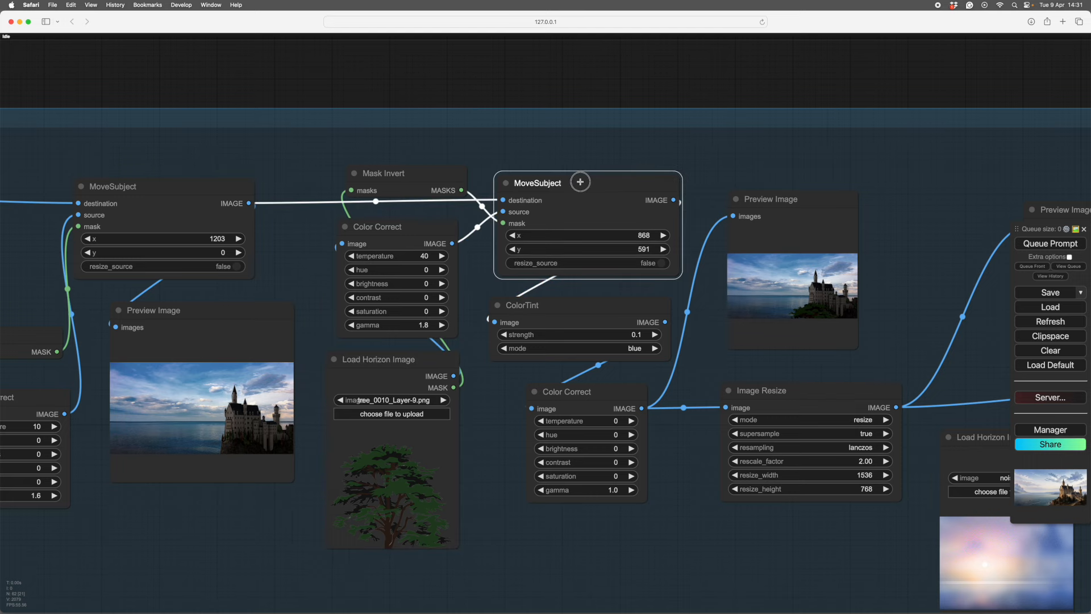
Step: Nudge the ColorTint node and the Color Correct node below it, which follow the tree's MoveSubject node
scroll(587, 184, "down", 1)
left_click_drag(688, 172, 542, 175)
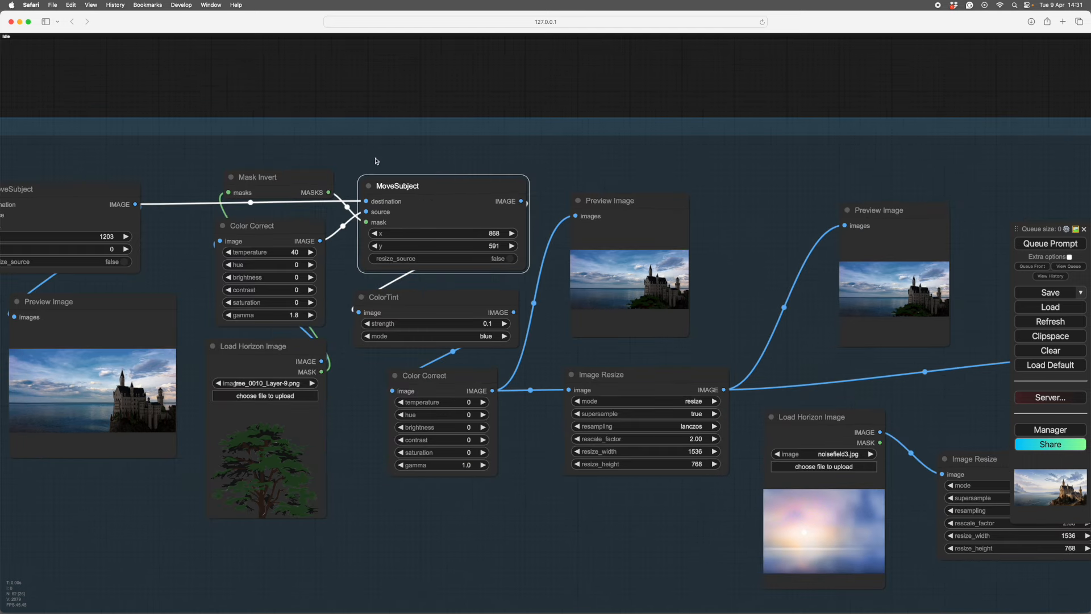
left_click_drag(181, 167, 196, 174)
left_click_drag(565, 225, 556, 256)
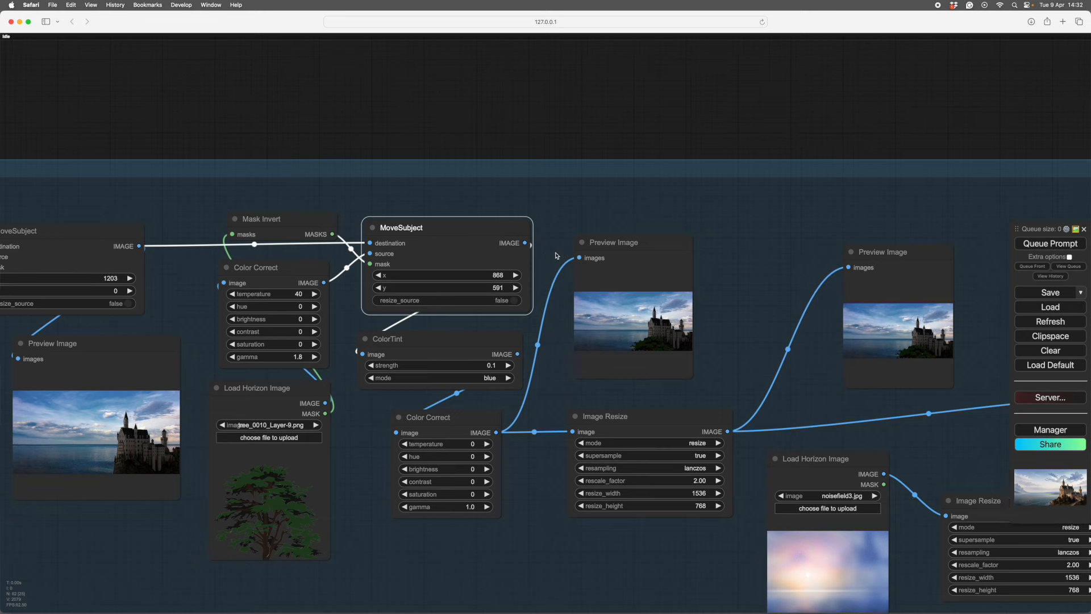
left_click_drag(549, 372, 551, 377)
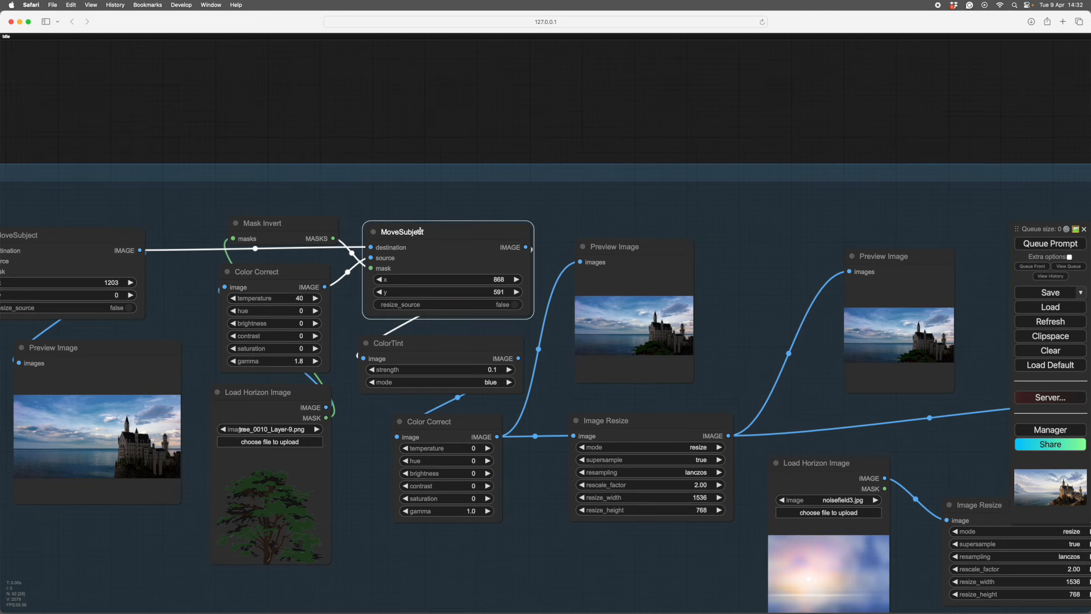
left_click_drag(566, 214, 568, 213)
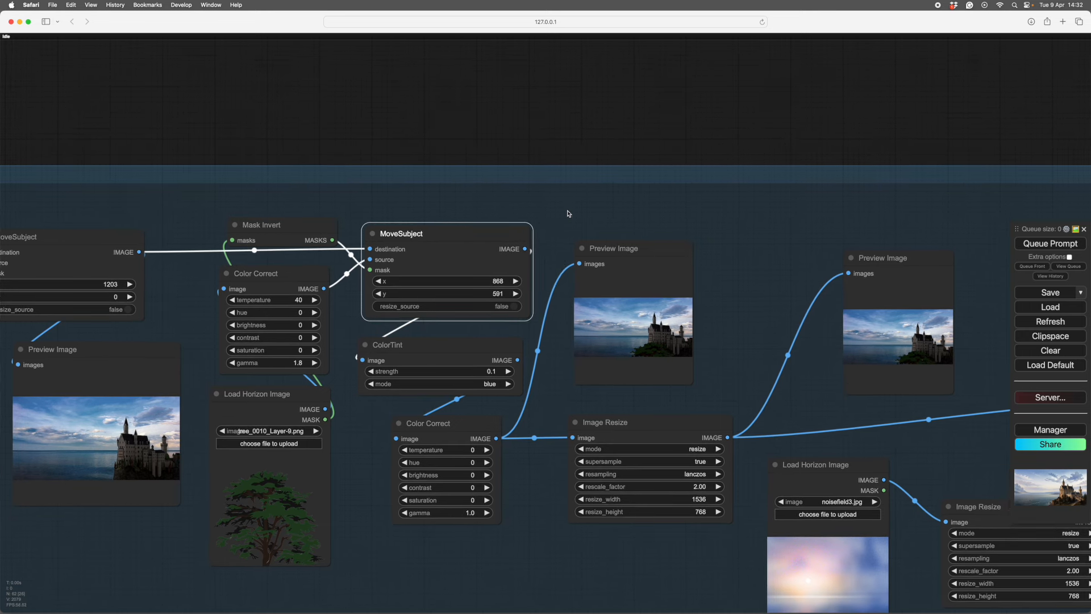
left_click_drag(547, 375, 554, 350)
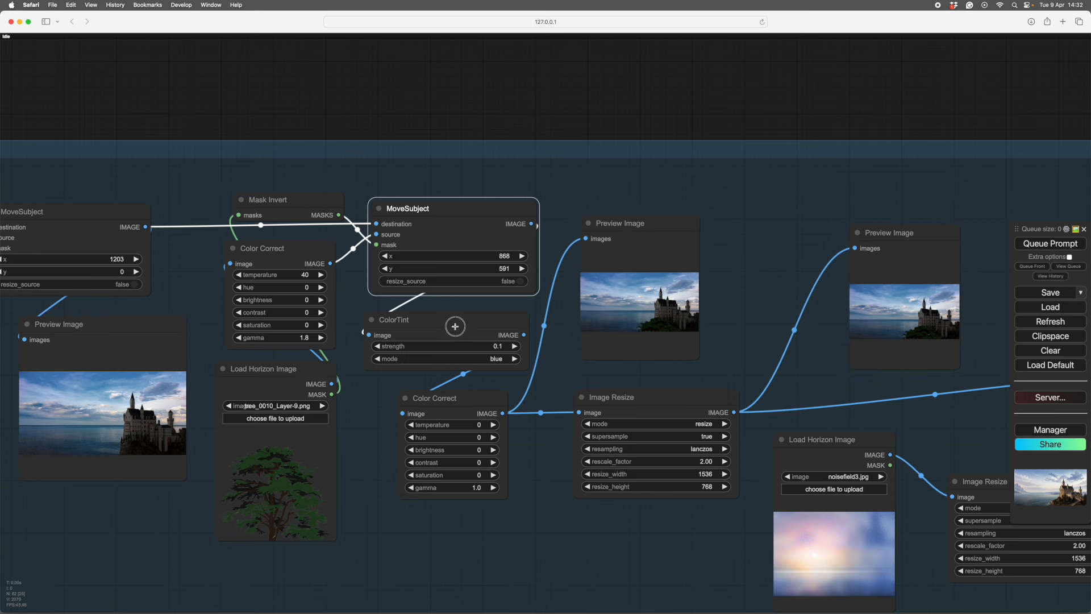
left_click(454, 328)
left_click_drag(454, 329, 459, 323)
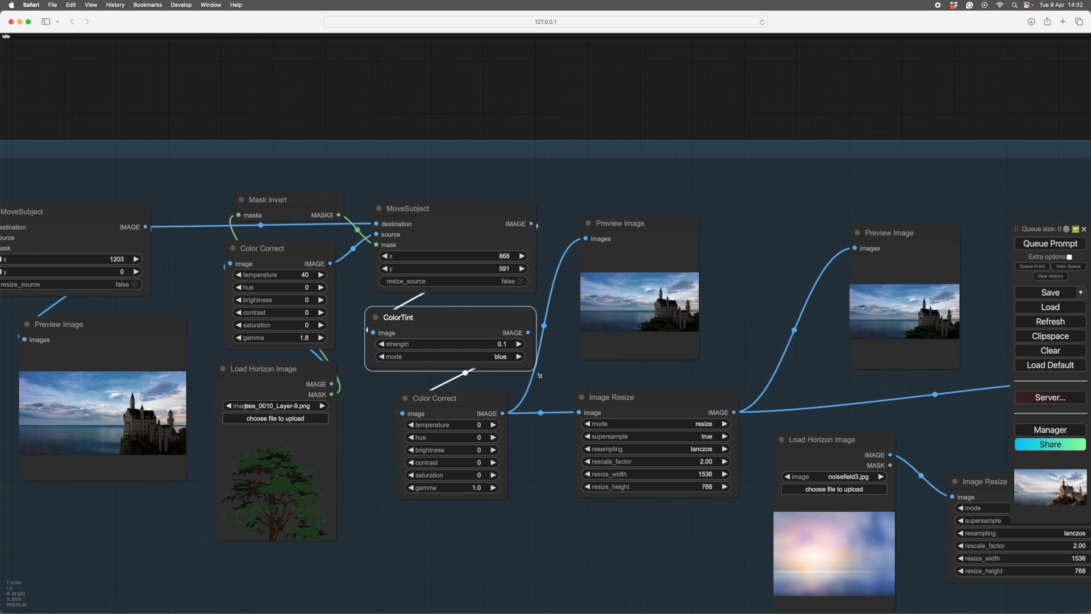
scroll(489, 374, "right", 5)
left_click_drag(393, 390, 386, 390)
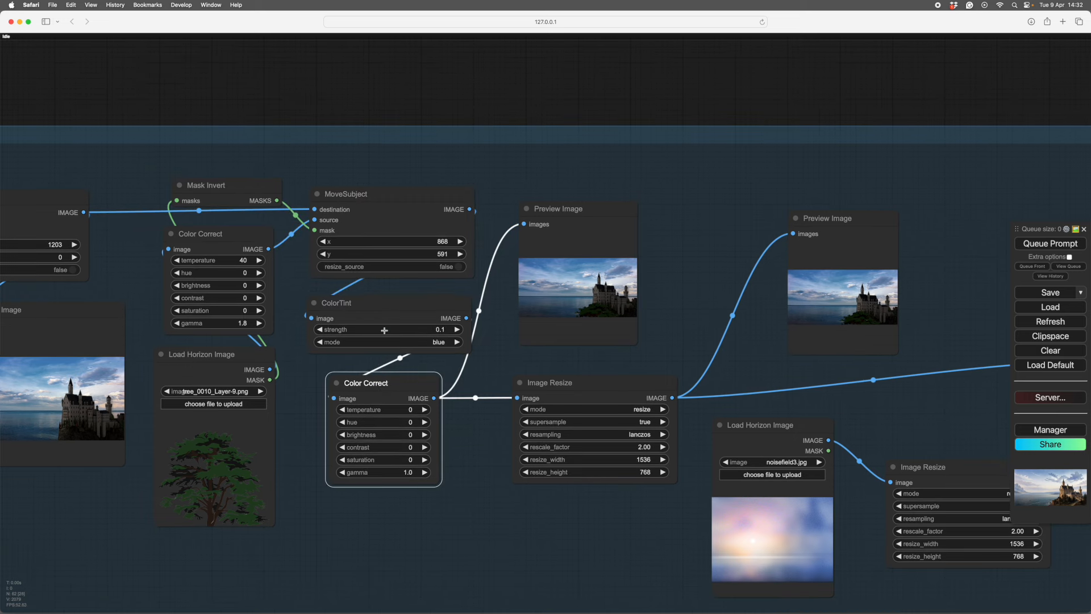
Step: Examine the noisefield3.jpg source image up close along with the Image Resize node that feeds it into ImageBlend
left_click_drag(469, 479, 453, 521)
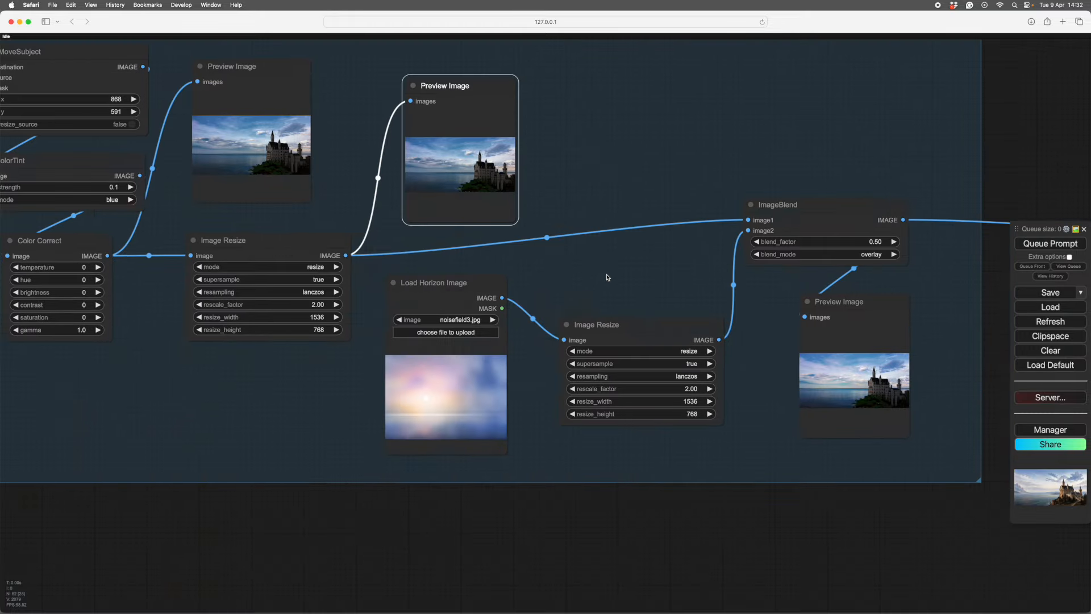
left_click_drag(608, 277, 540, 289)
scroll(461, 398, "up", 5)
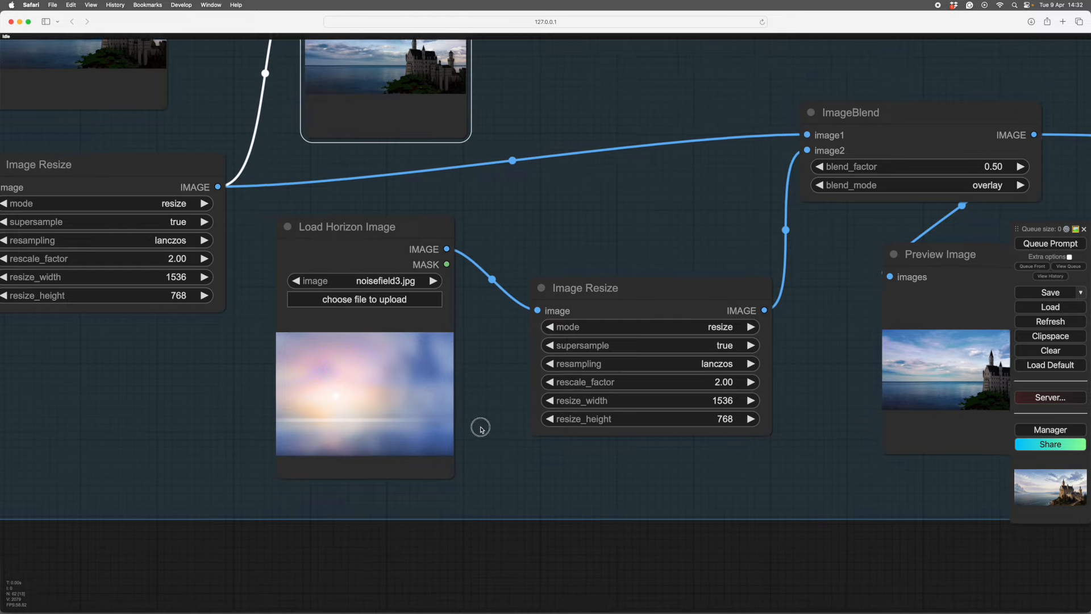
scroll(507, 431, "up", 10)
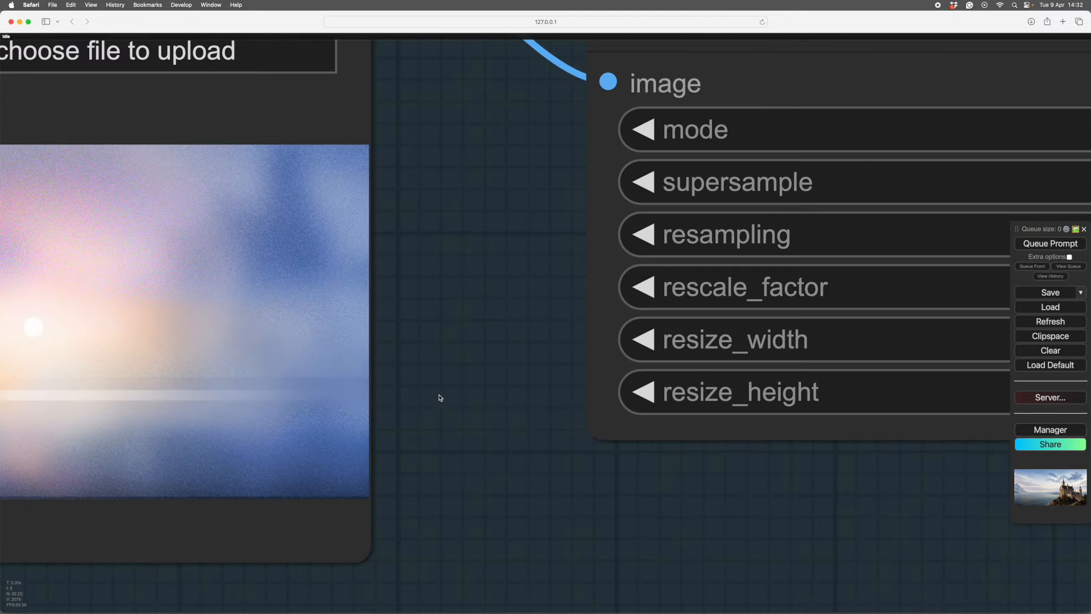
scroll(735, 453, "up", 1)
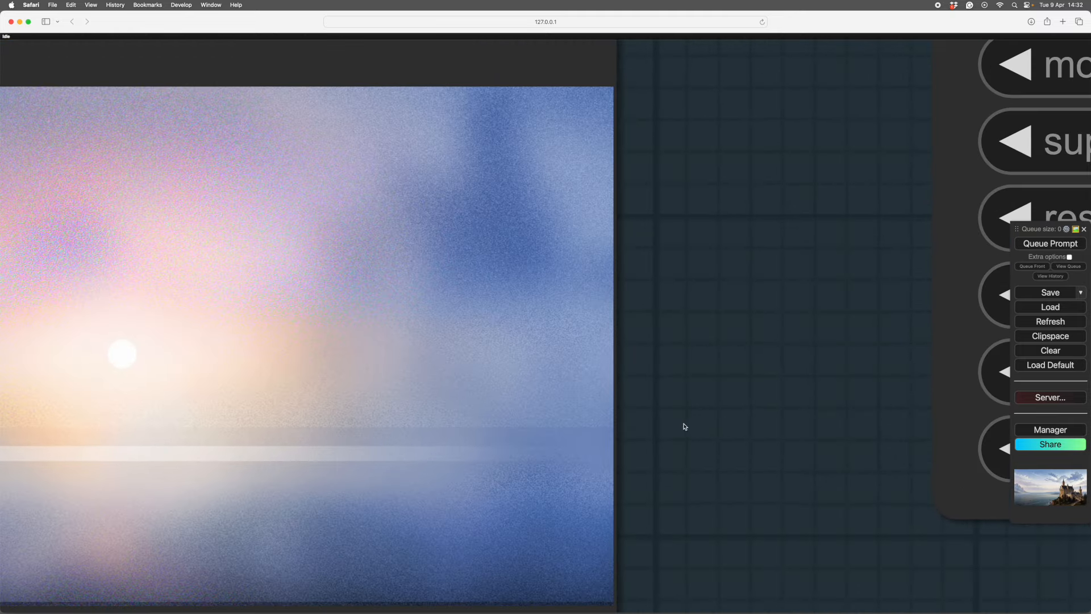
scroll(685, 426, "down", 6)
left_click_drag(747, 443, 459, 382)
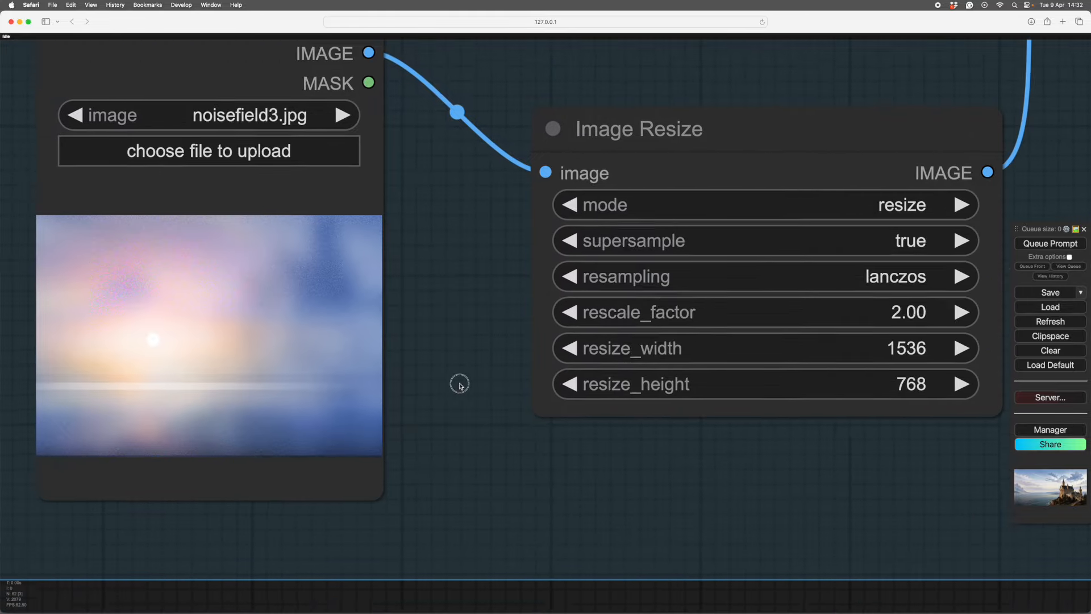
scroll(524, 417, "down", 1)
scroll(524, 418, "down", 2)
left_click_drag(580, 455, 523, 462)
scroll(524, 463, "down", 3)
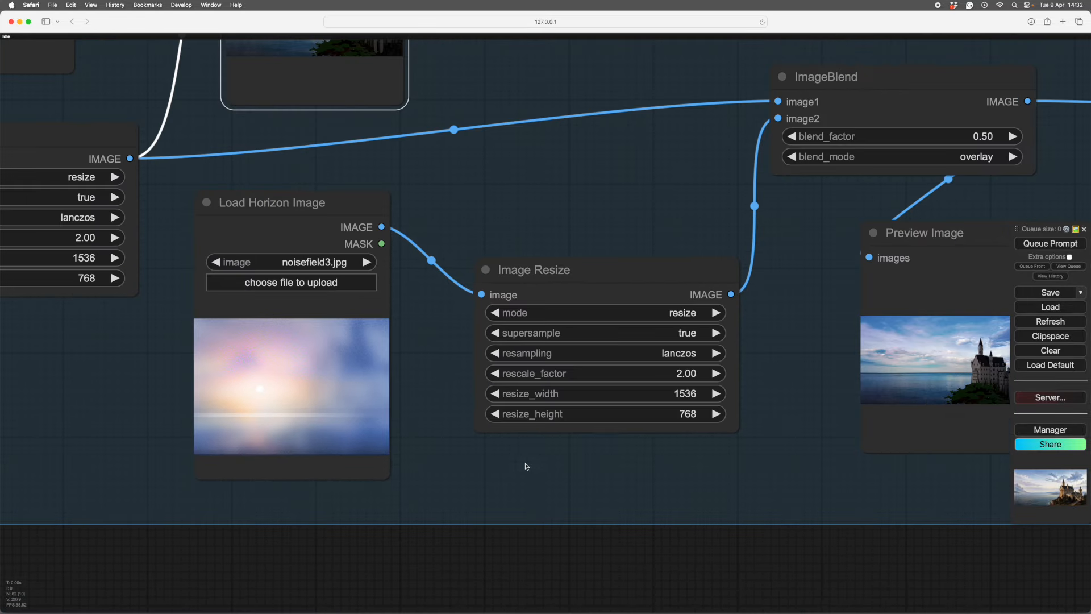
Step: Study the blended castle seascape in the ImageBlend node's preview up close and beside its blend settings
left_click_drag(600, 475, 456, 485)
scroll(664, 374, "up", 12)
left_click_drag(664, 374, 133, 414)
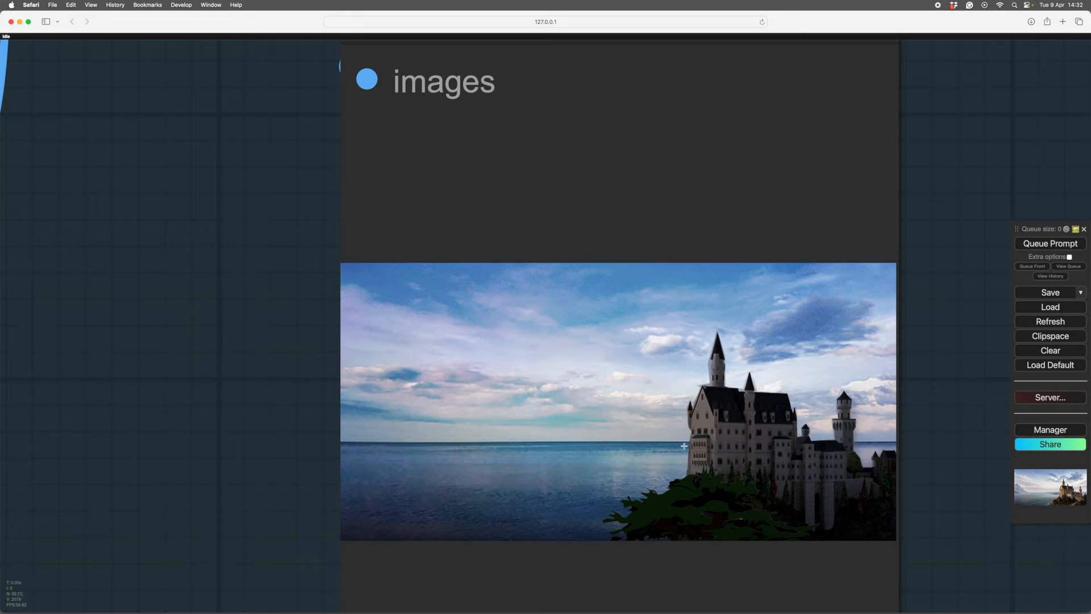
scroll(233, 343, "down", 8)
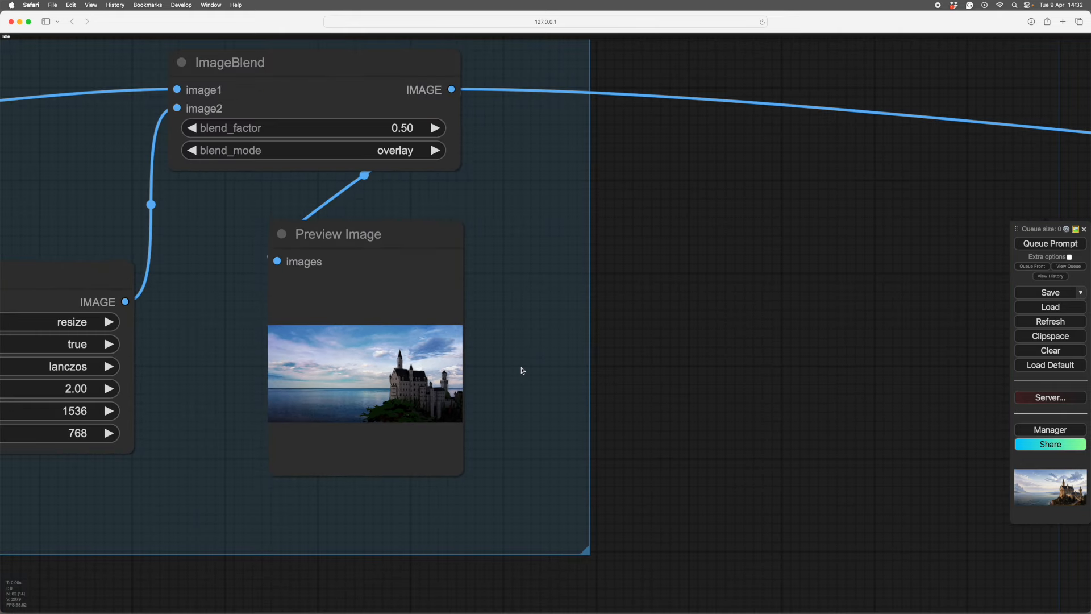
scroll(522, 370, "down", 2)
scroll(521, 370, "down", 1)
left_click_drag(519, 365, 538, 407)
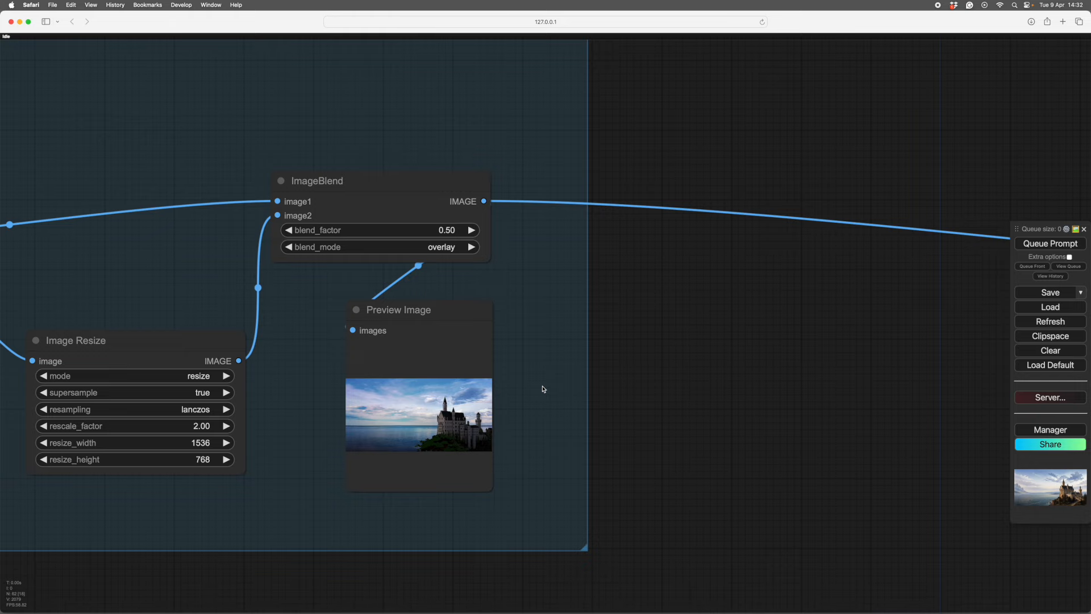
scroll(540, 384, "down", 3)
scroll(540, 385, "up", 1)
scroll(671, 407, "up", 1)
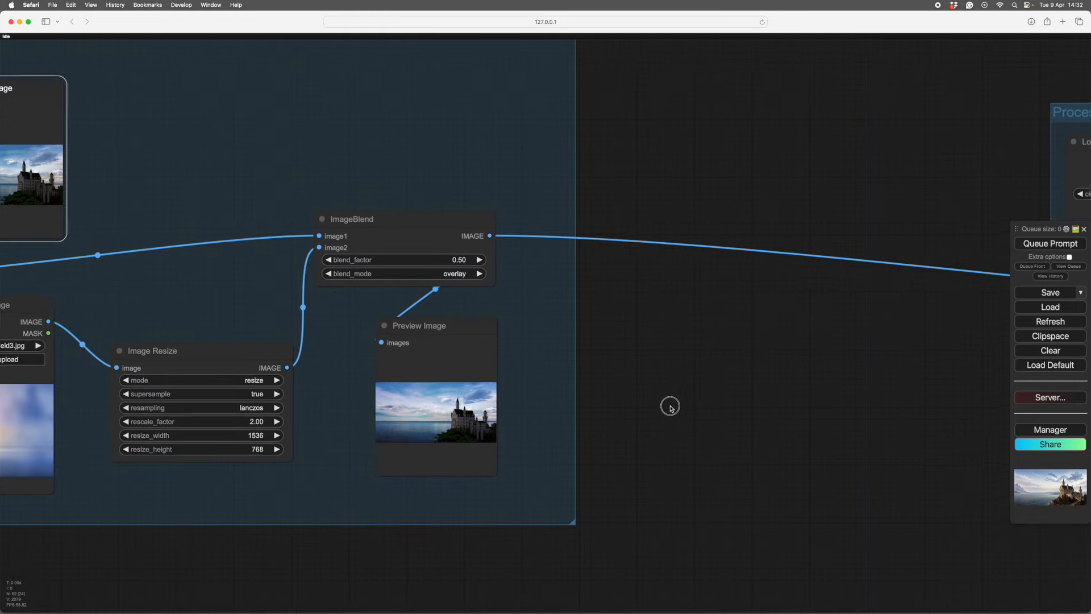
Step: Trace the ImageBlend output link across the gap to the Process group and look over to the IPAdapter group above it
left_click_drag(671, 407, 569, 408)
left_click_drag(650, 407, 414, 396)
left_click_drag(524, 388, 441, 494)
left_click_drag(479, 274, 273, 489)
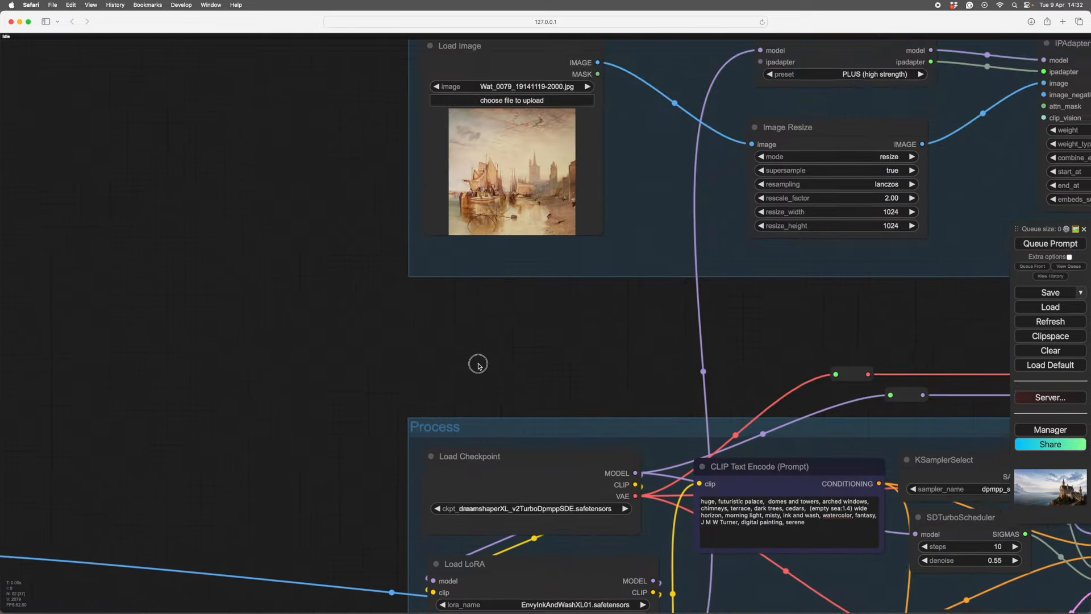
left_click_drag(477, 363, 302, 227)
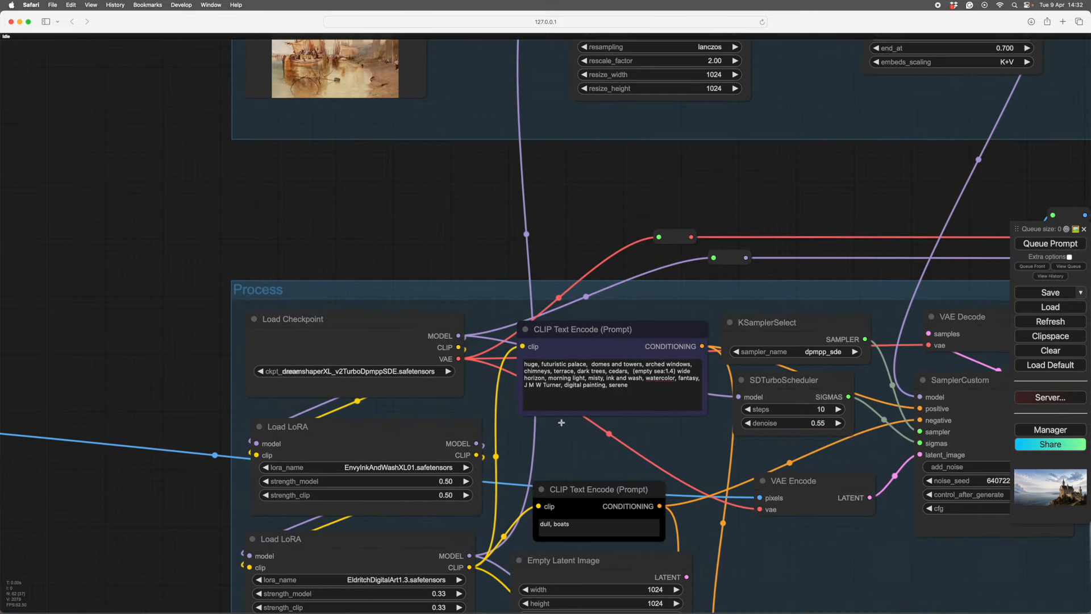
left_click_drag(472, 221, 811, 337)
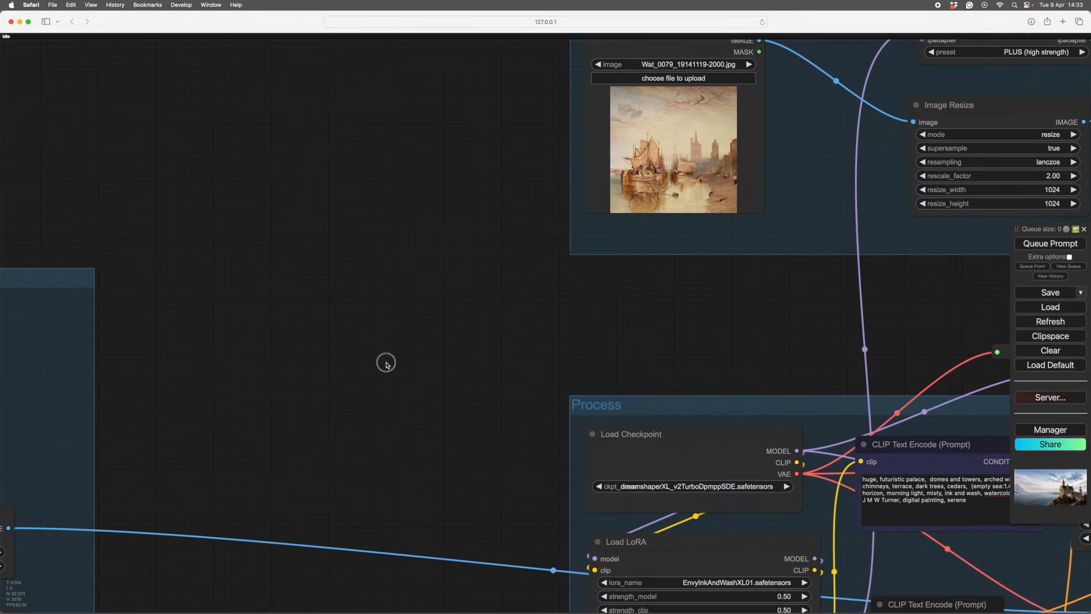
left_click_drag(385, 363, 759, 187)
left_click_drag(628, 516, 639, 480)
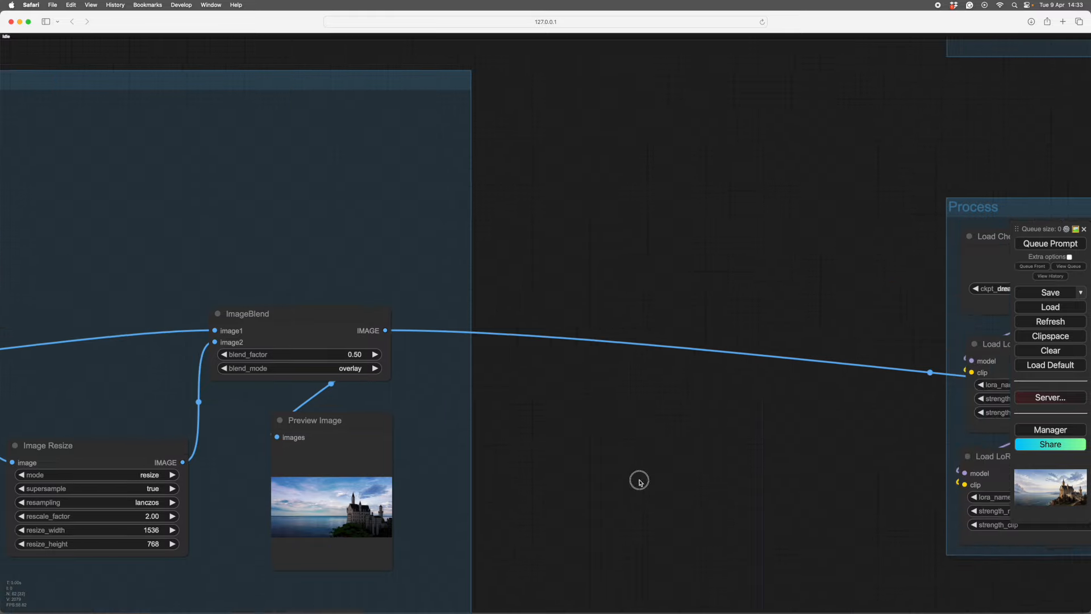
left_click_drag(696, 191, 202, 339)
left_click_drag(536, 297, 419, 458)
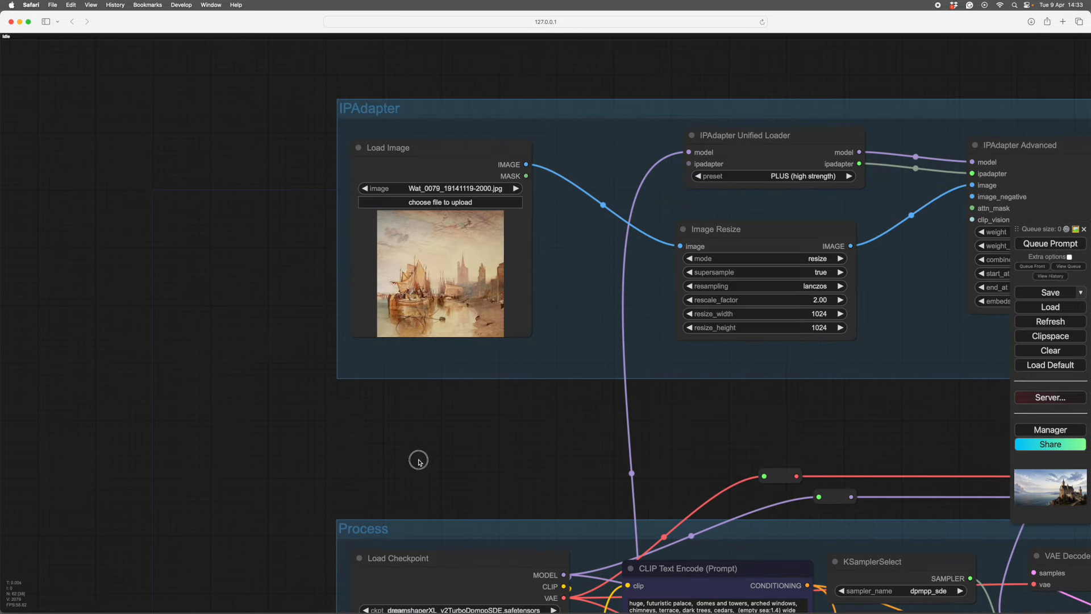
Step: Examine the Wat_0079_19141119-2000.jpg reference painting up close along with the Image Resize node it feeds in the IPAdapter group
left_click_drag(243, 314, 158, 396)
scroll(158, 397, "up", 4)
left_click_drag(456, 548, 276, 528)
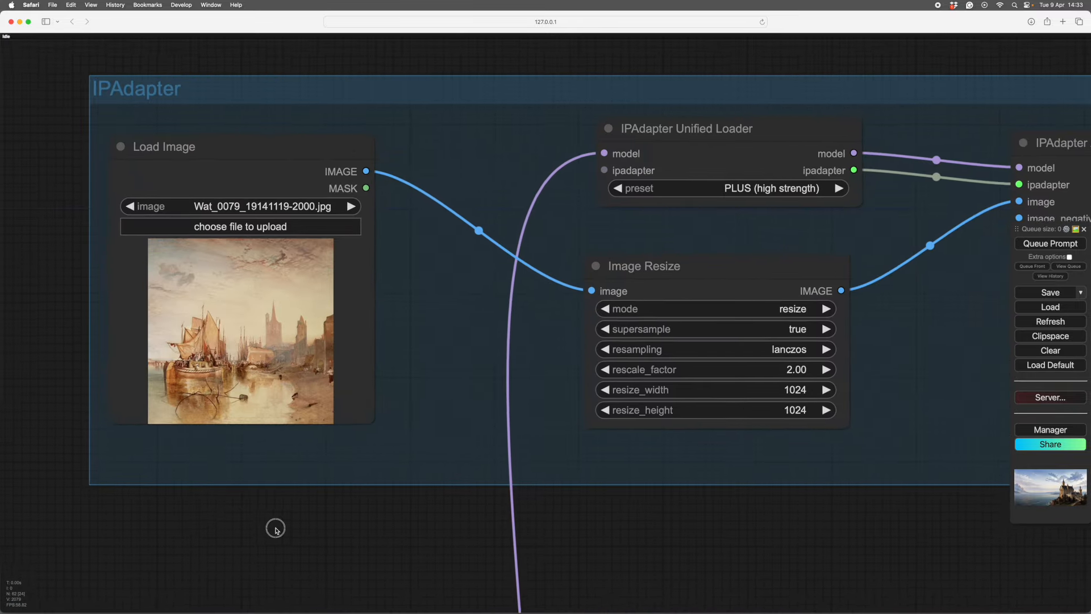
scroll(275, 526, "down", 2)
scroll(554, 573, "down", 2)
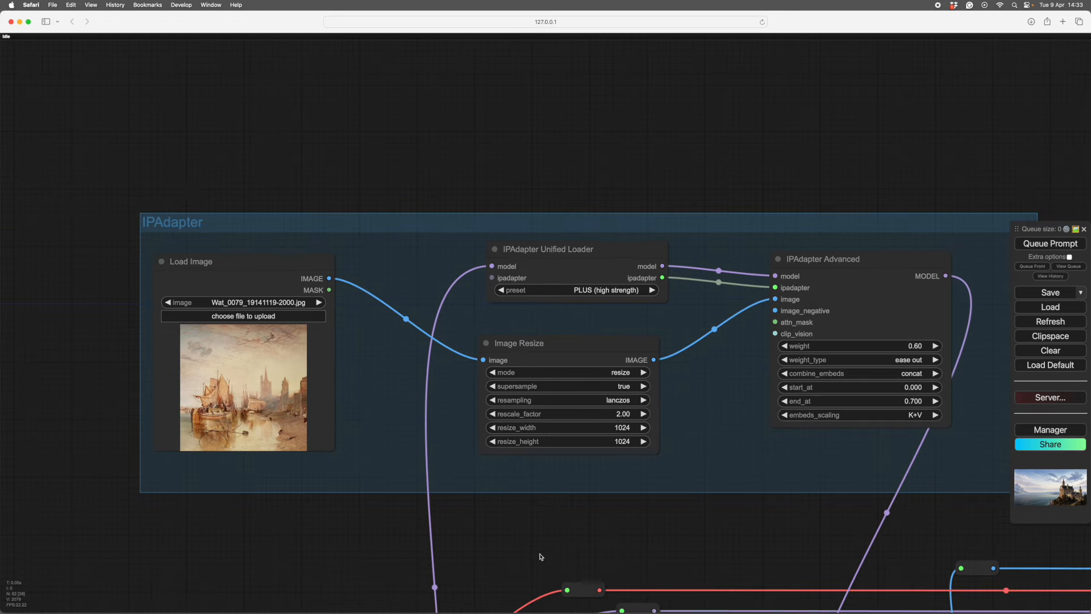
Step: Nudge the IPAdapter Advanced, IPAdapter Unified Loader and Image Resize nodes slightly within the IPAdapter group
left_click_drag(604, 562, 502, 556)
left_click_drag(736, 252, 708, 248)
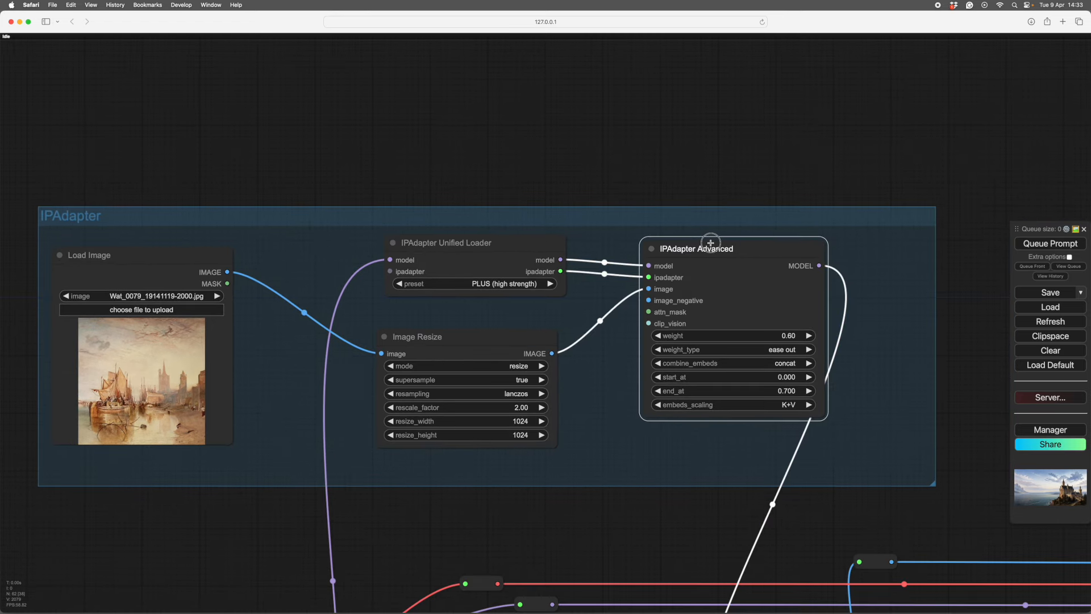
left_click_drag(497, 288, 488, 295)
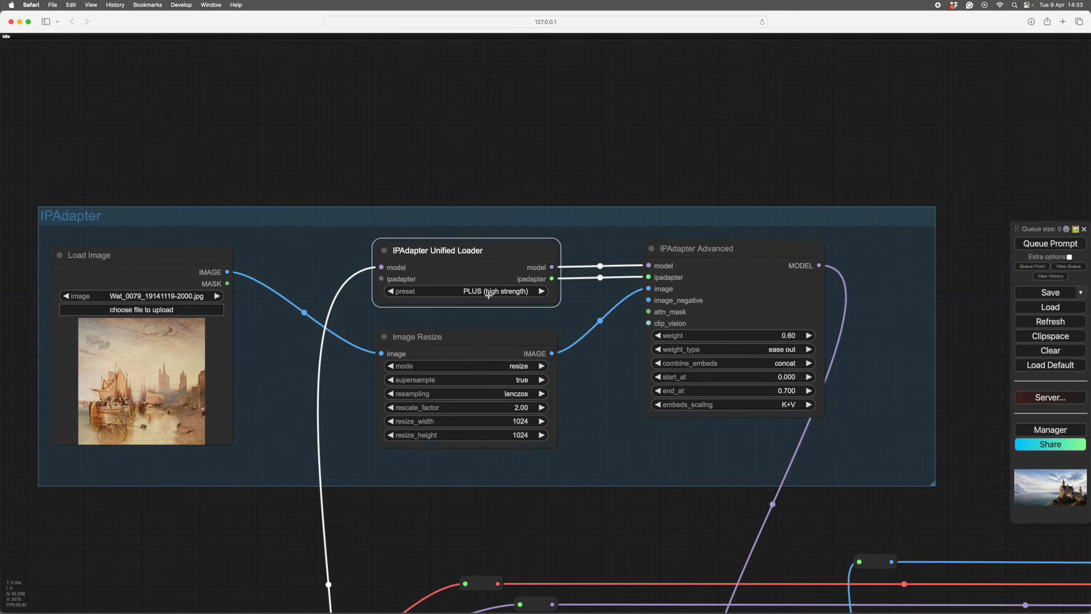
left_click_drag(454, 343, 452, 343)
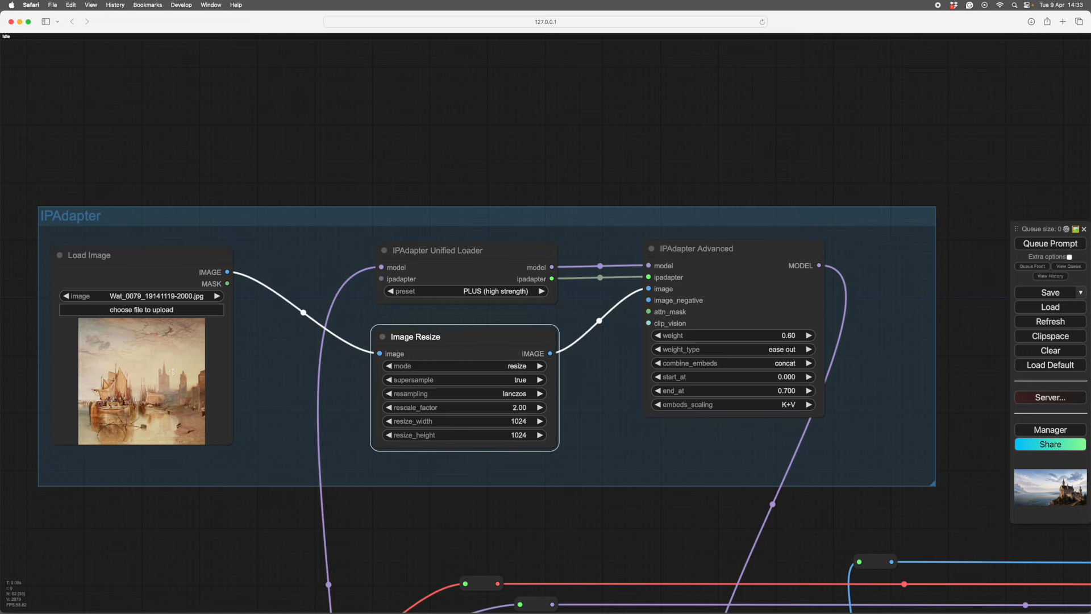
Step: Review the IPAdapter group as a whole, from the reference painting through the loader and resize nodes to IPAdapter Advanced
left_click_drag(614, 507, 409, 511)
left_click_drag(265, 489, 486, 469)
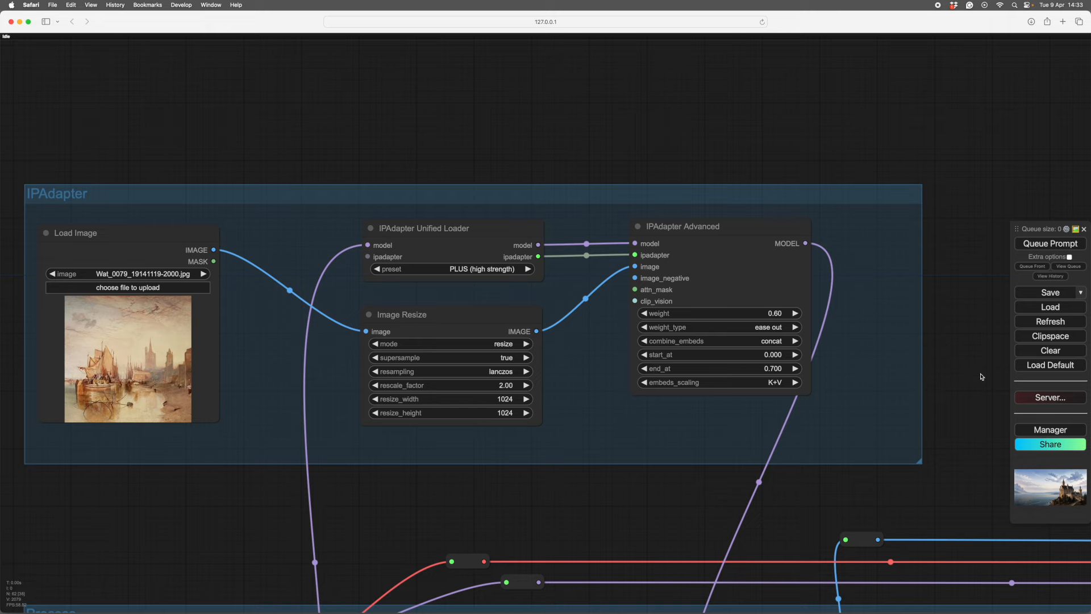
left_click_drag(966, 369, 909, 382)
scroll(847, 394, "up", 3)
scroll(910, 384, "down", 2)
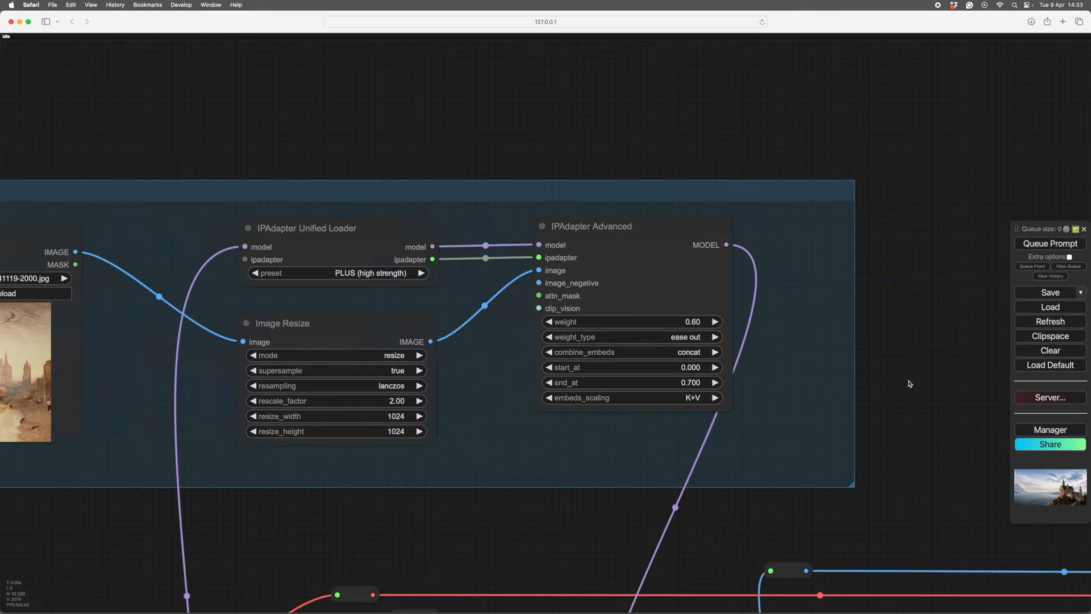
scroll(910, 384, "down", 2)
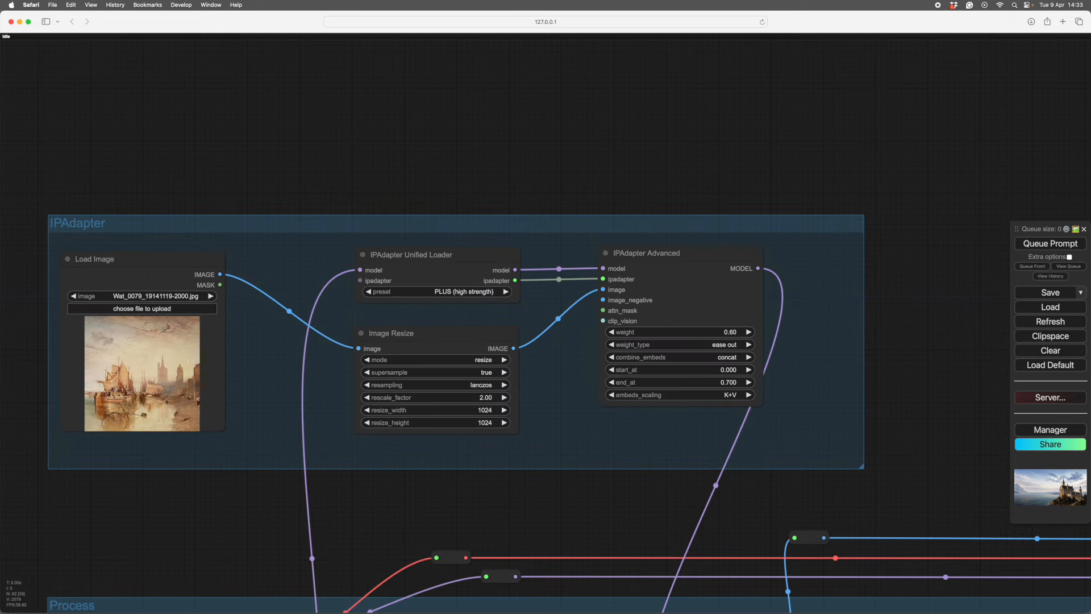
Step: Examine the IPAdapter Advanced node up close, including its inputs, weight, weight type, start and end points and embeds scaling
scroll(921, 382, "up", 4)
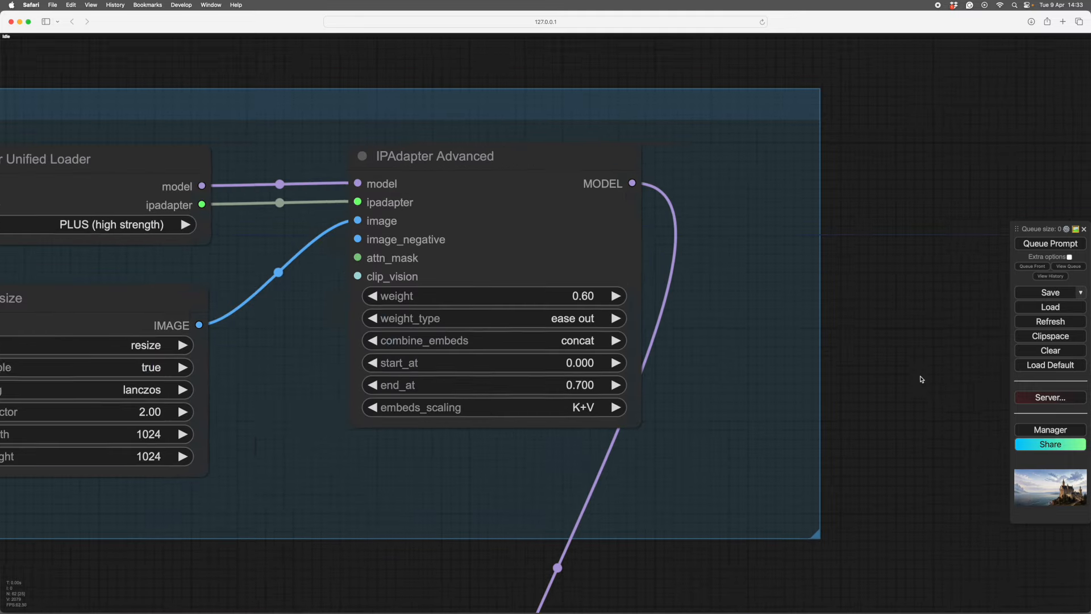
left_click_drag(861, 346, 998, 353)
scroll(915, 327, "up", 2)
left_click_drag(244, 53, 419, 75)
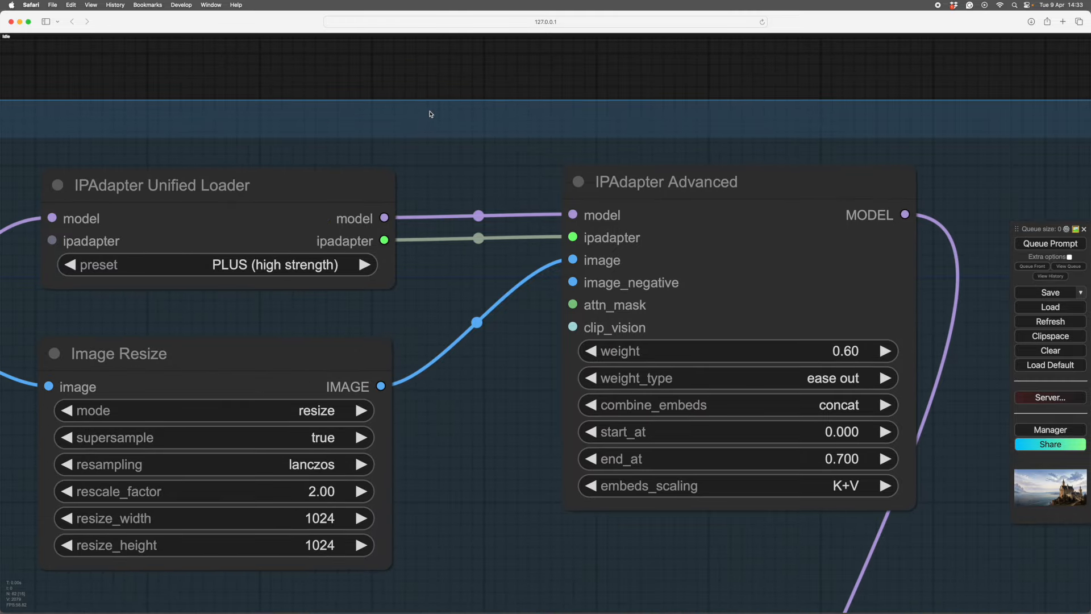
left_click_drag(449, 69, 111, 68)
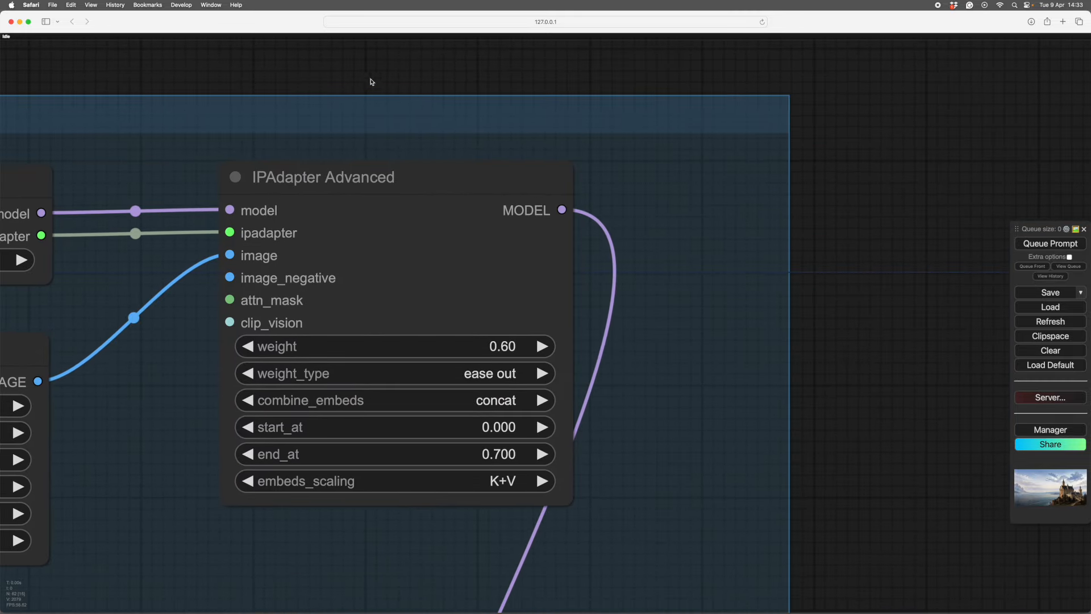
left_click_drag(373, 81, 281, 72)
left_click_drag(782, 343, 947, 310)
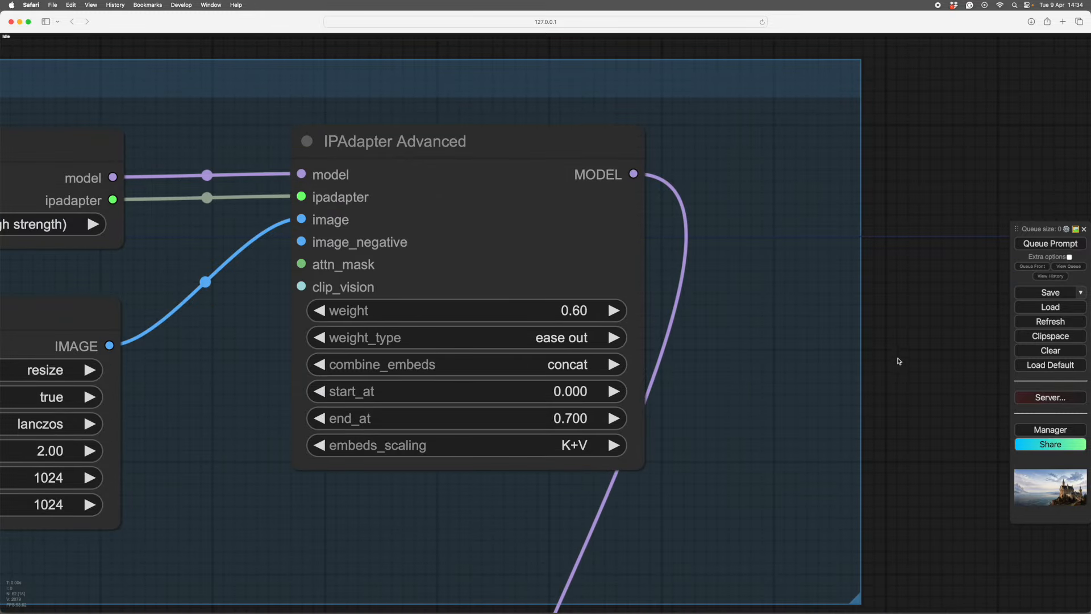
scroll(925, 385, "down", 5)
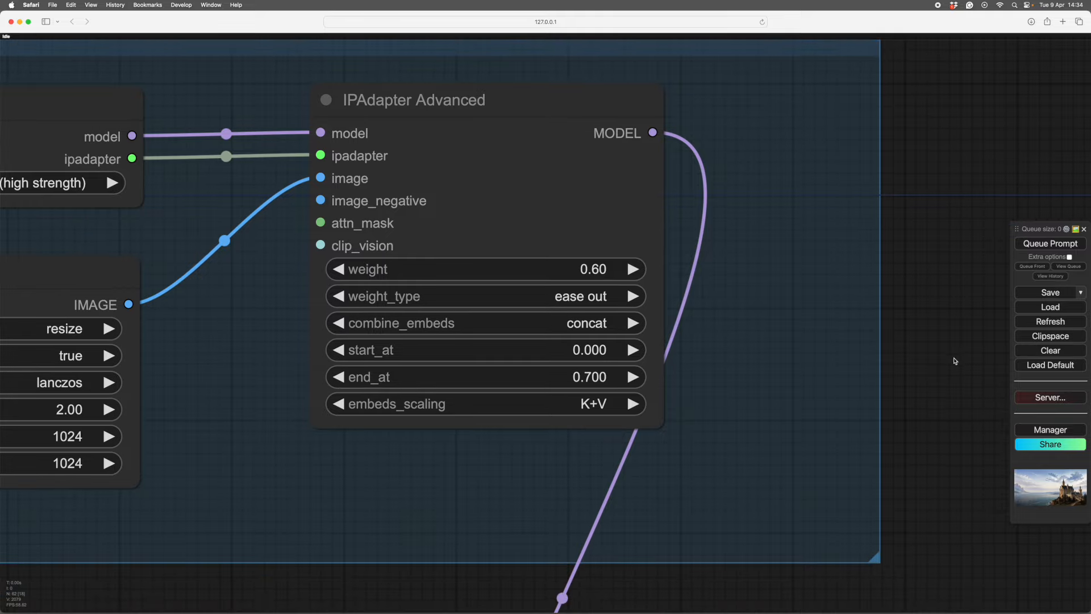
scroll(957, 426, "down", 8)
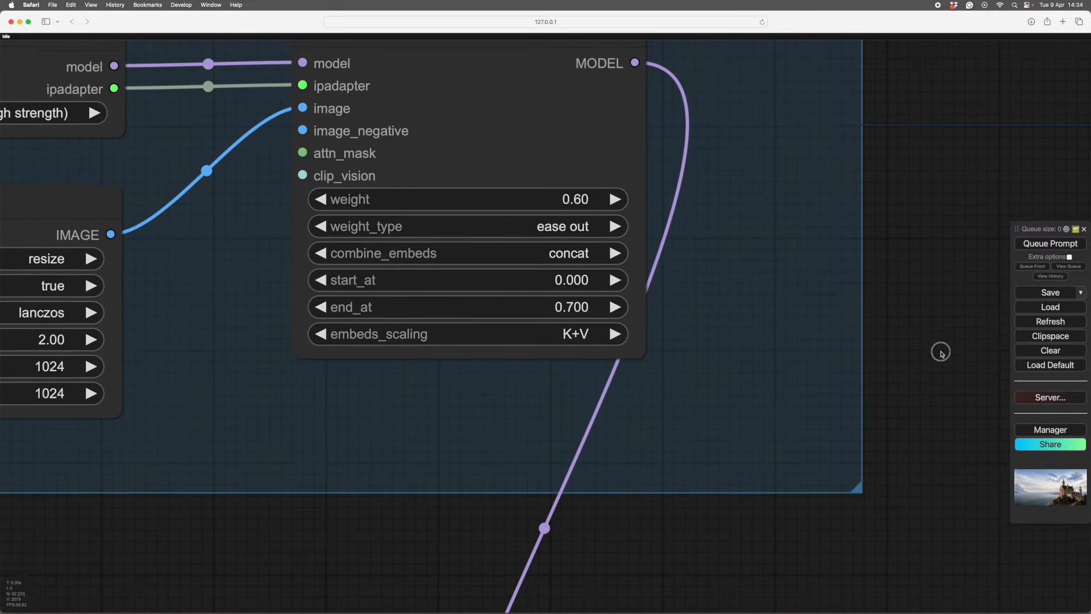
Step: Set the weight type of the IPAdapter Advanced node to style transfer (SDXL)
scroll(955, 512, "up", 15)
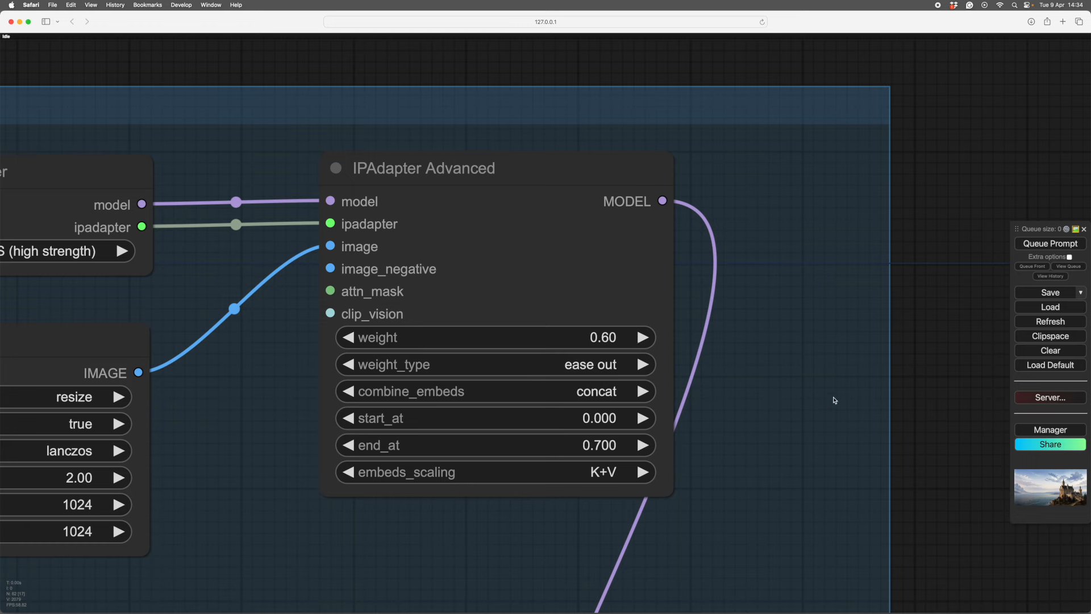
scroll(940, 445, "down", 3)
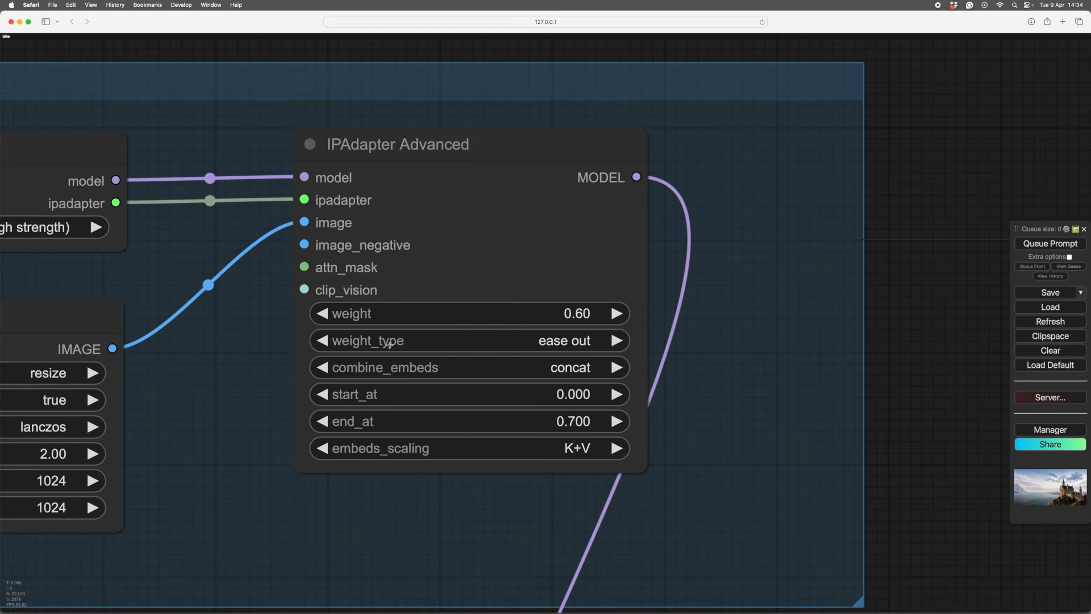
left_click(568, 341)
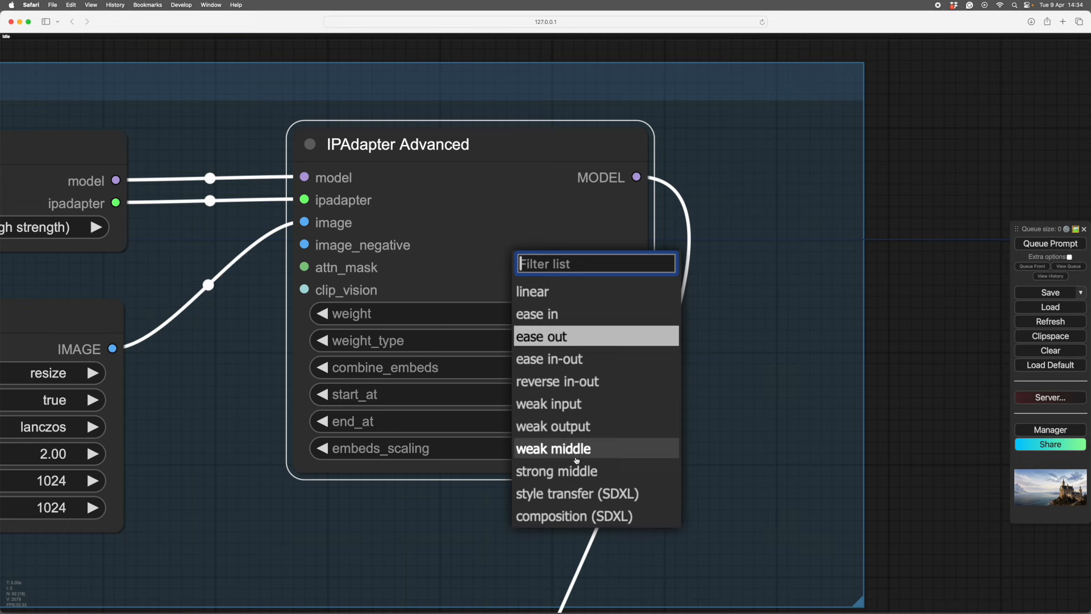
left_click(568, 493)
scroll(740, 162, "down", 3)
scroll(884, 384, "down", 5)
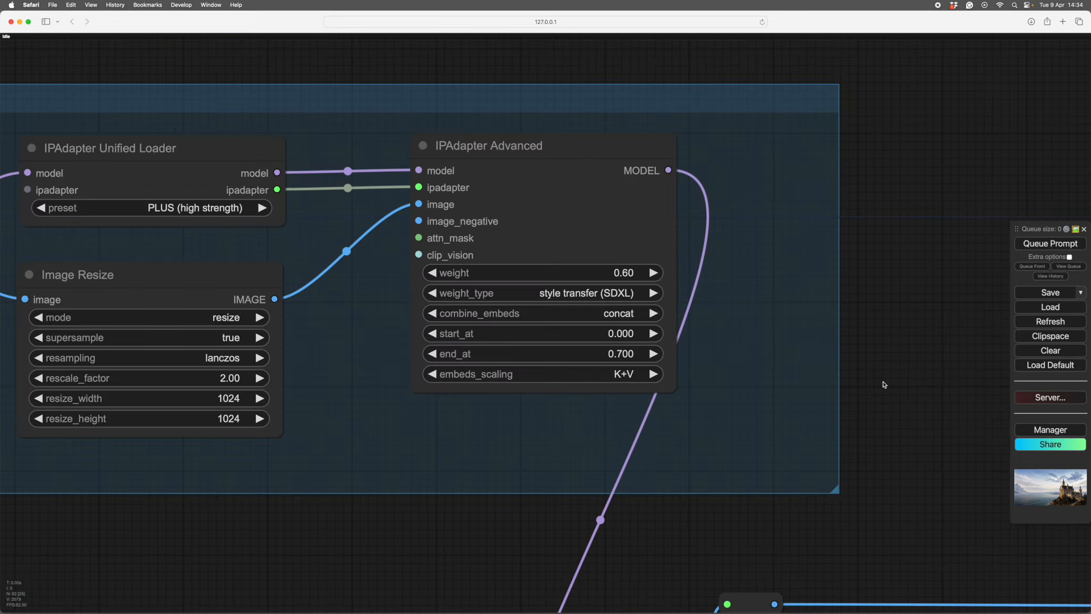
scroll(801, 388, "down", 1)
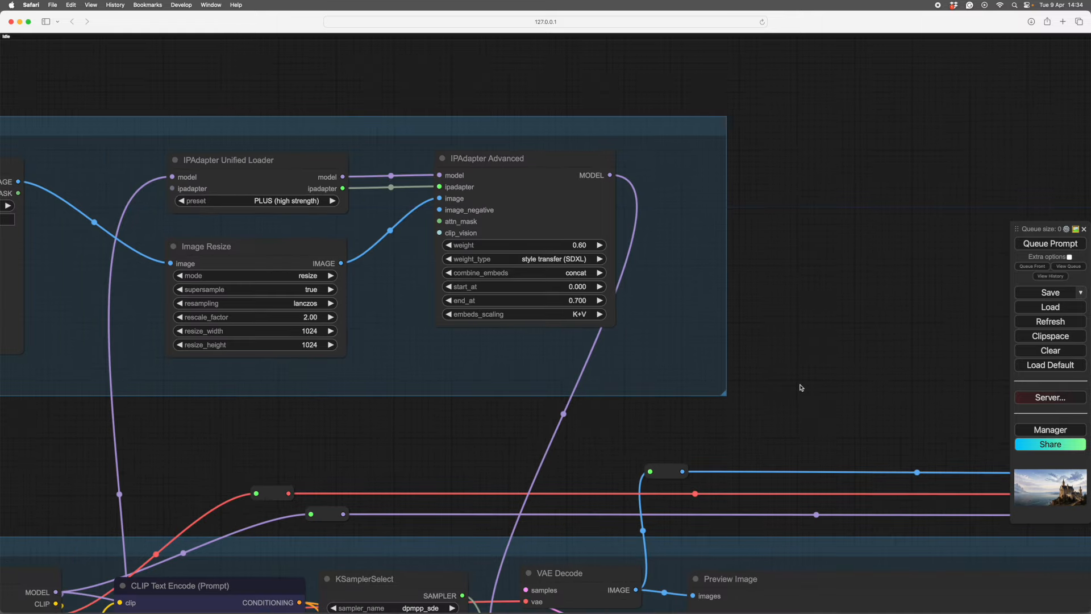
Step: Nudge the EnvyInkAndWashXL01 and EldritchDigitalArt1.3 Load LoRA nodes slightly upward inside the Process group
left_click_drag(815, 394, 881, 451)
scroll(881, 450, "up", 6)
scroll(881, 451, "down", 6)
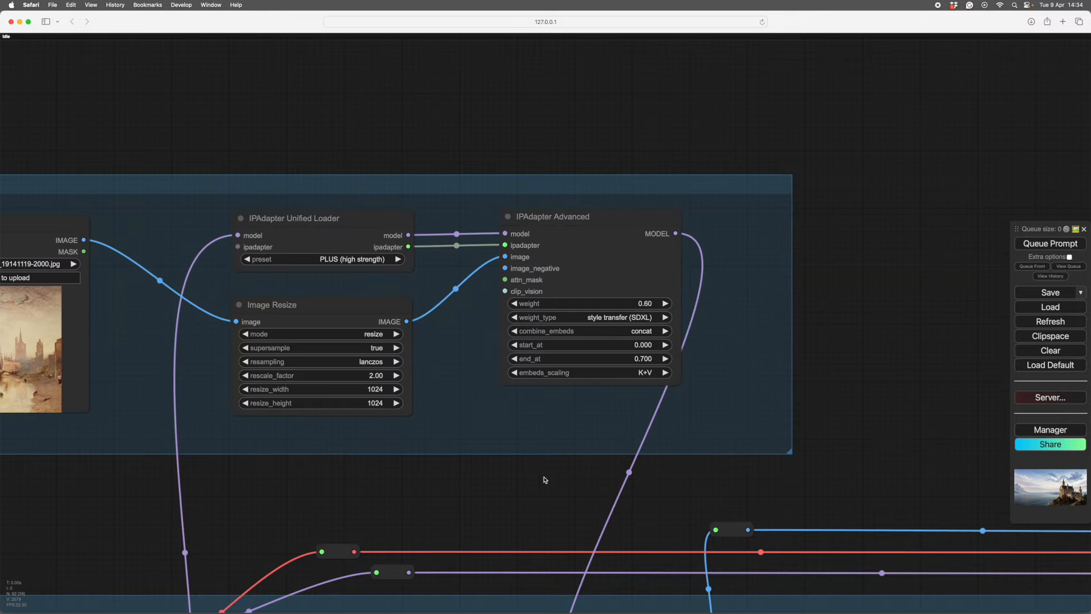
left_click_drag(544, 480, 855, 477)
left_click_drag(770, 505, 291, 409)
left_click_drag(820, 308, 750, 219)
scroll(748, 378, "down", 4)
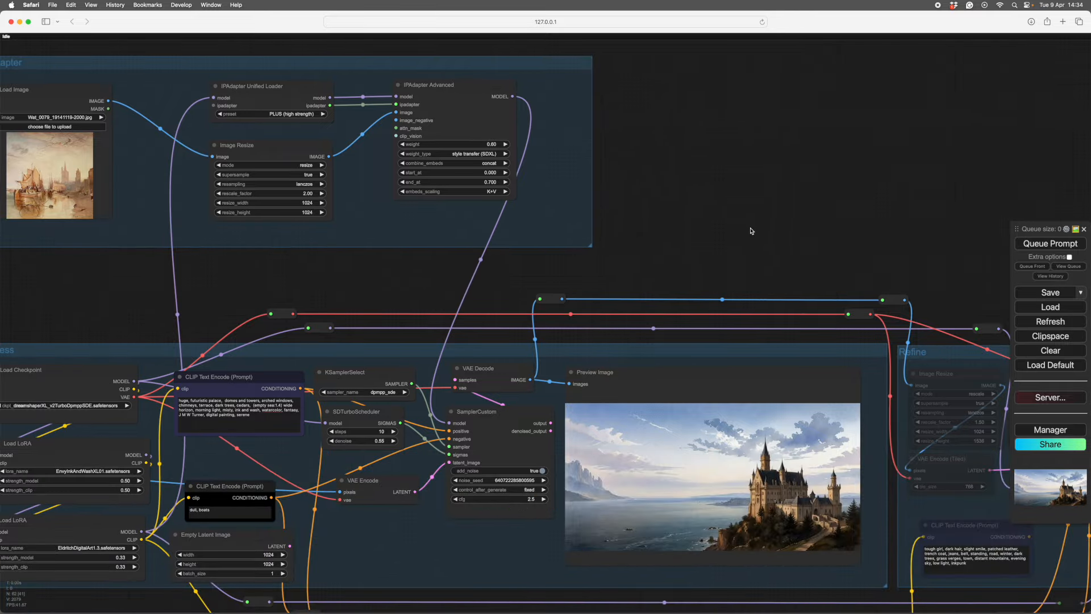
scroll(751, 231, "up", 5)
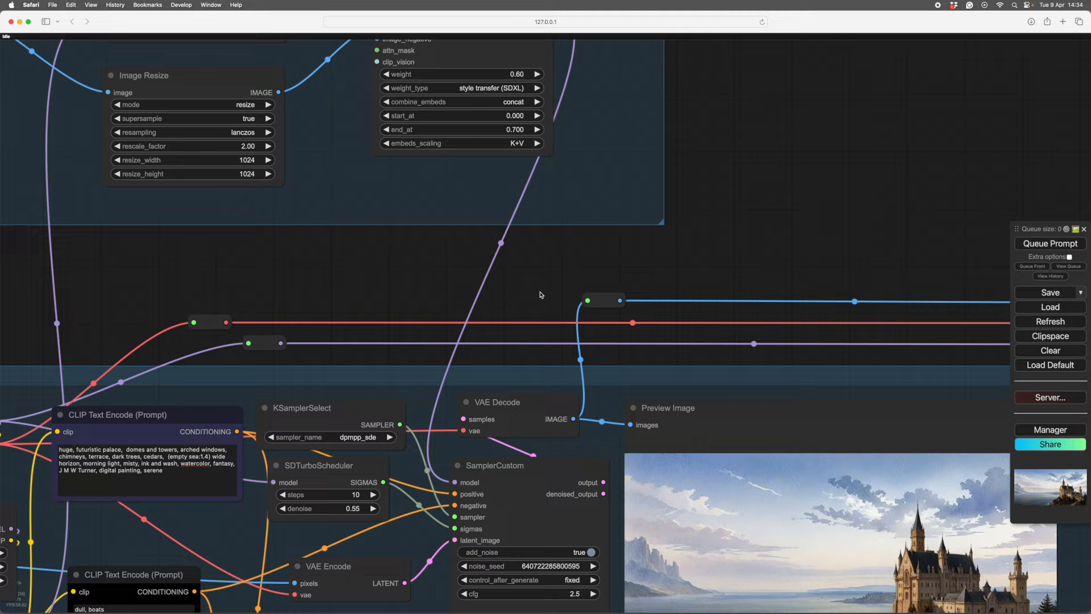
left_click_drag(539, 281, 520, 62)
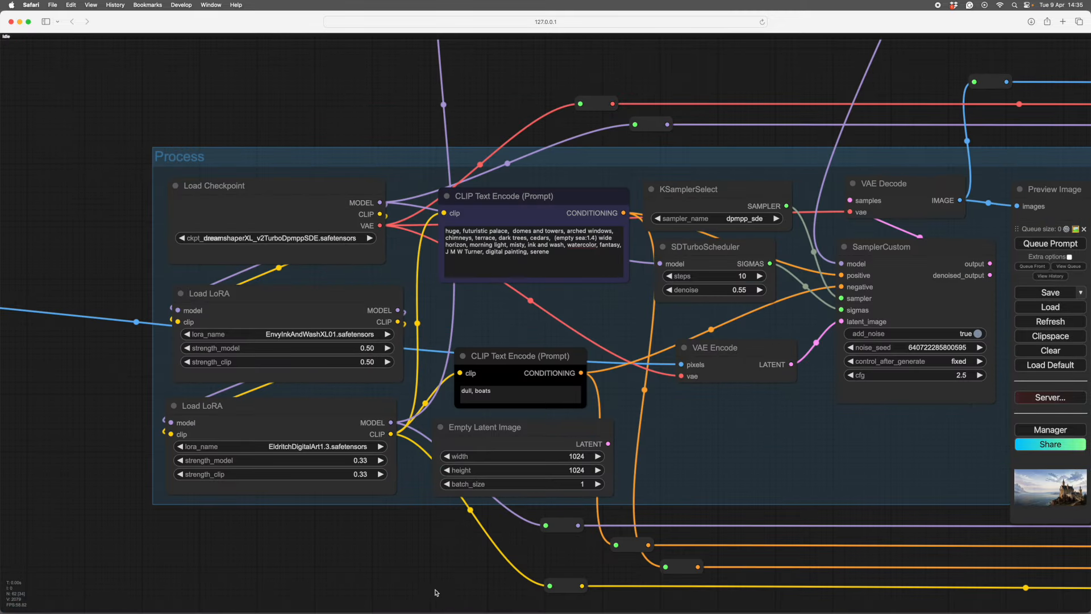
left_click_drag(437, 592, 454, 593)
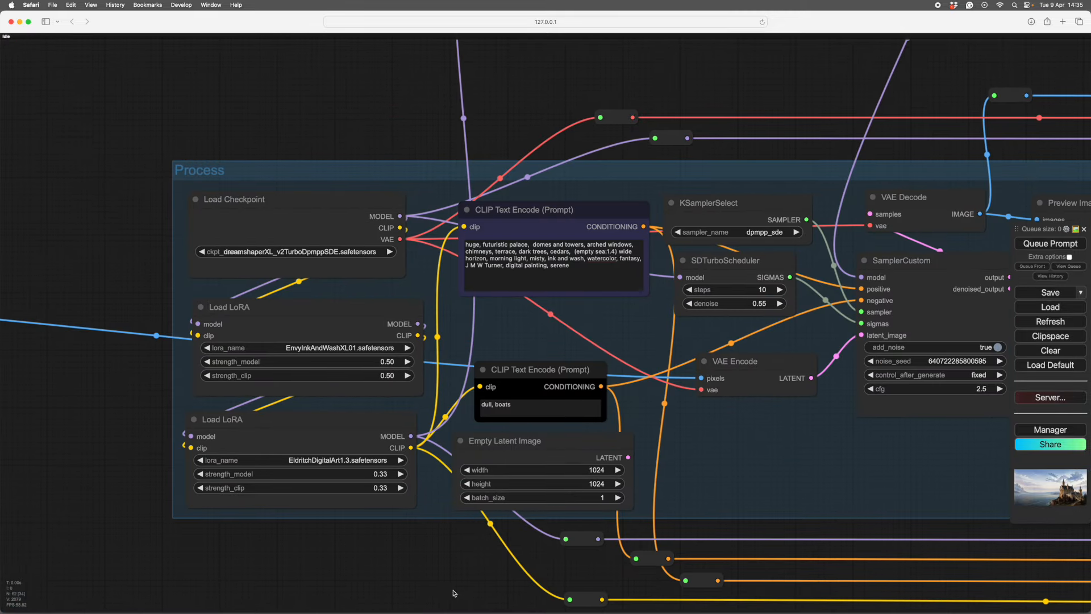
left_click_drag(372, 307, 370, 300)
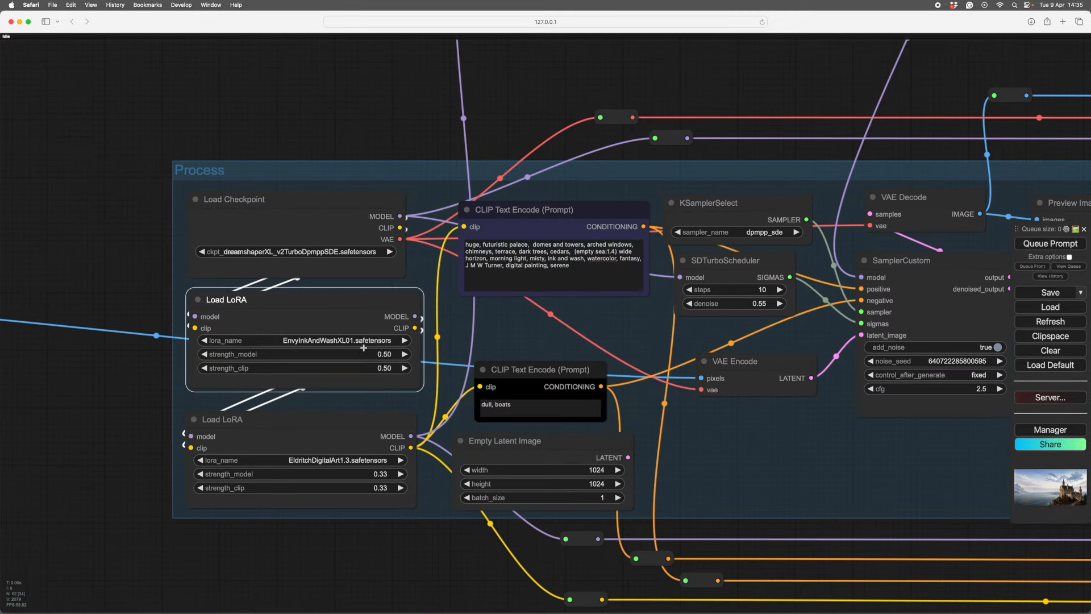
left_click_drag(354, 425, 364, 422)
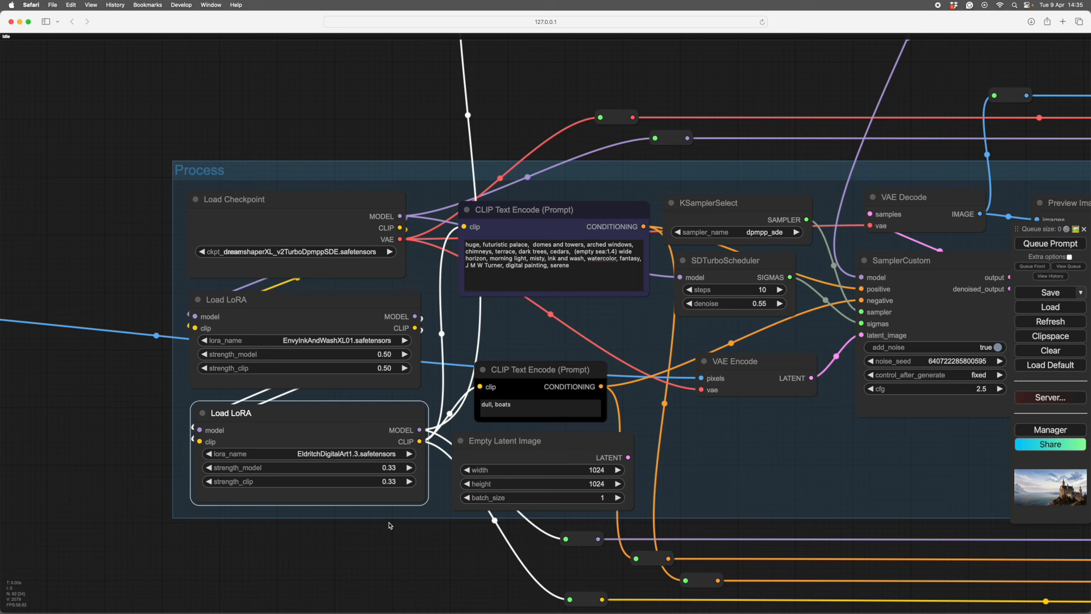
Step: Set both the model strength and the clip strength of the EldritchDigitalArt1.3 LoRA to 0.50
left_click(409, 467)
left_click(409, 468)
left_click(409, 468)
left_click(409, 468)
left_click(409, 467)
left_click(409, 467)
left_click(408, 467)
left_click(409, 468)
left_click(409, 468)
left_click(409, 467)
left_click(409, 468)
left_click(409, 467)
left_click(409, 468)
left_click(409, 467)
left_click_drag(426, 536, 348, 524)
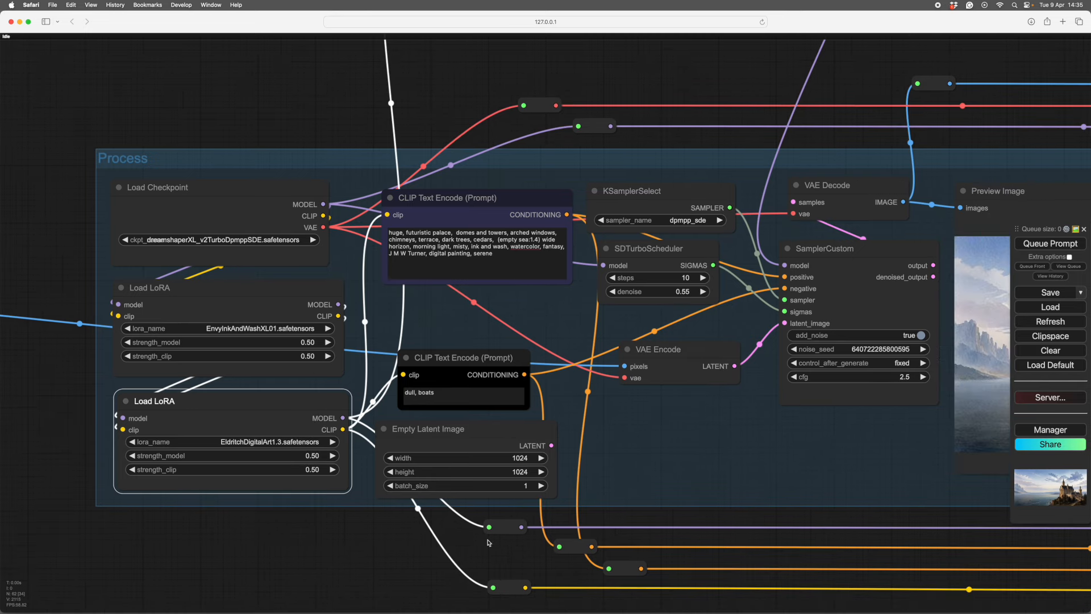
Step: Review the Process group's loaders, prompts and sampler settings together with its castle preview image
left_click(525, 554)
left_click_drag(526, 553, 496, 508)
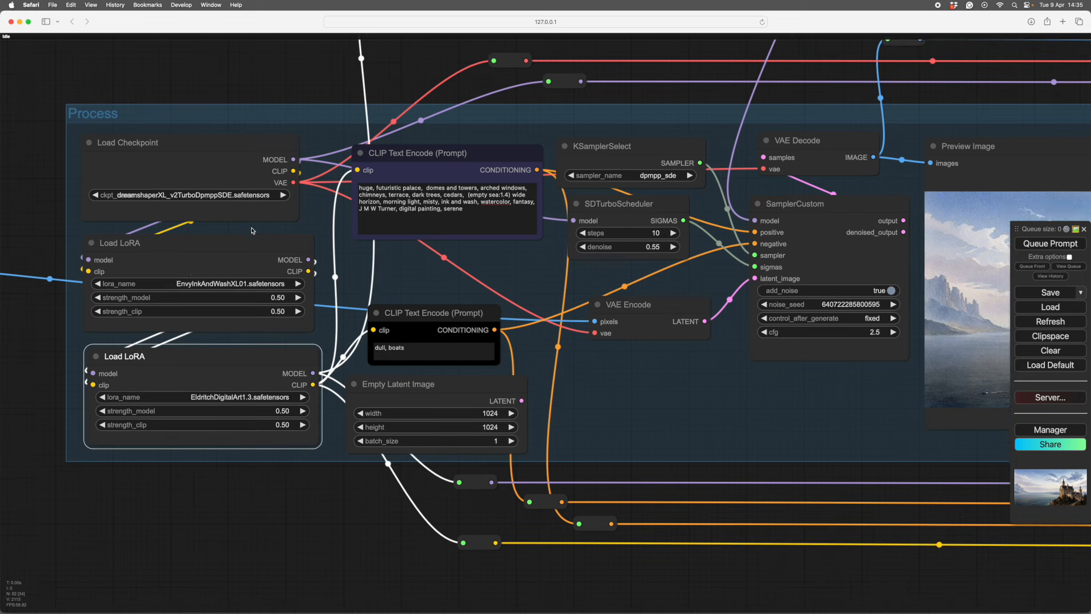
left_click_drag(671, 476, 285, 493)
scroll(583, 432, "up", 5)
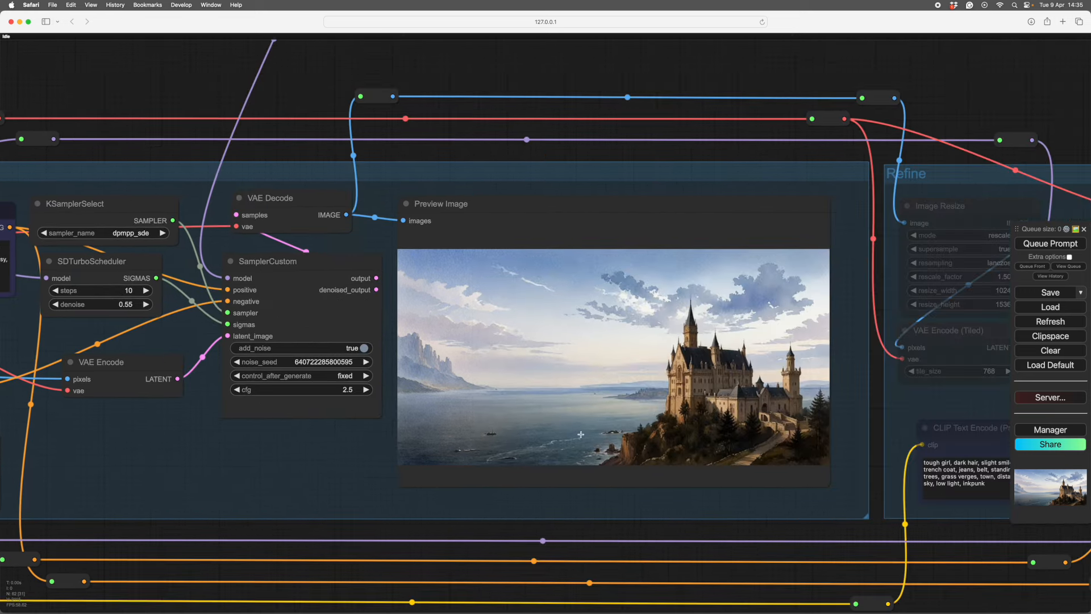
scroll(595, 412, "down", 7)
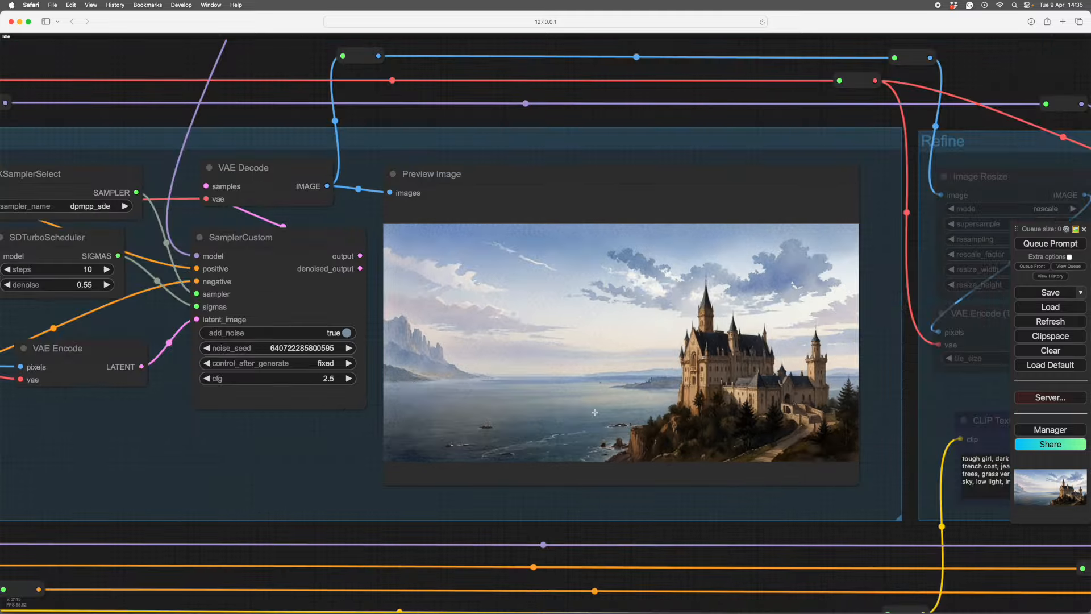
left_click_drag(516, 504, 592, 509)
scroll(592, 509, "down", 2)
left_click_drag(660, 147, 489, 85)
scroll(491, 87, "down", 2)
scroll(489, 85, "up", 6)
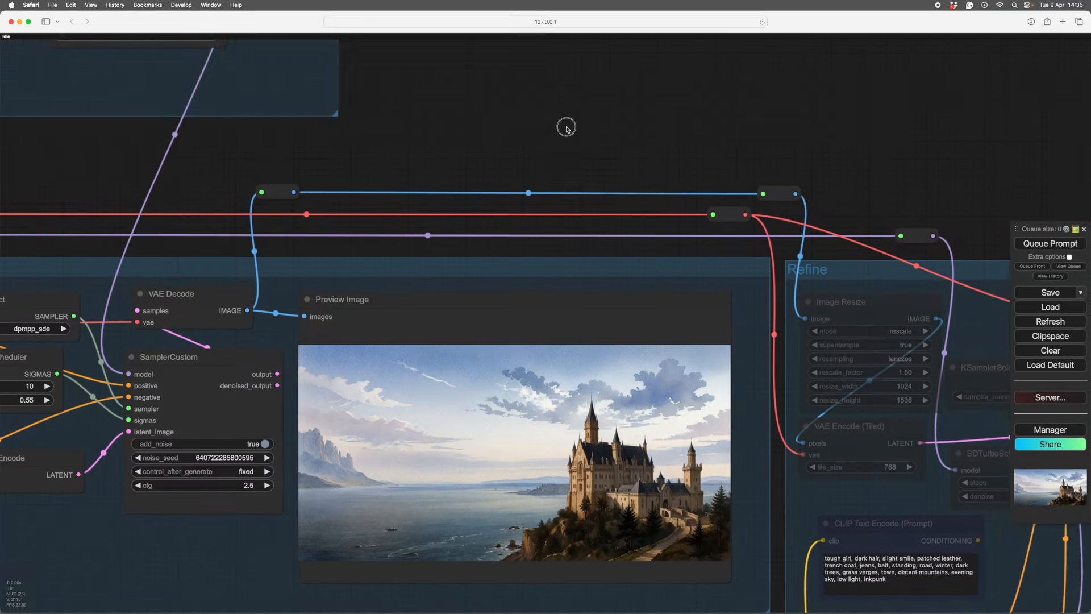
left_click_drag(565, 127, 584, 54)
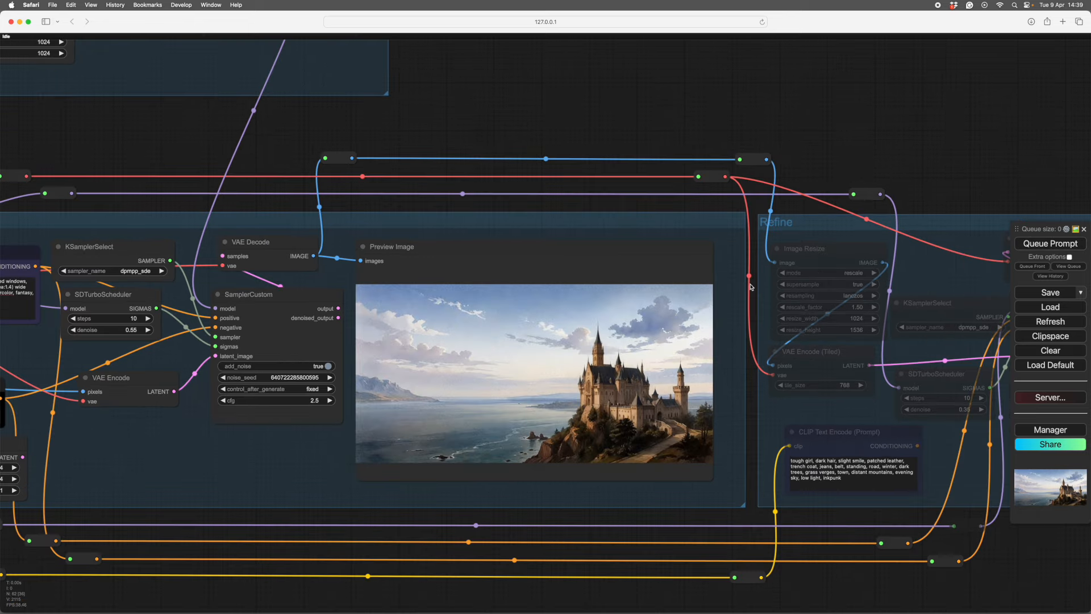
Step: Examine the castle image in the Process group's Preview Image node up close and alongside the neighbouring nodes
scroll(752, 287, "up", 6)
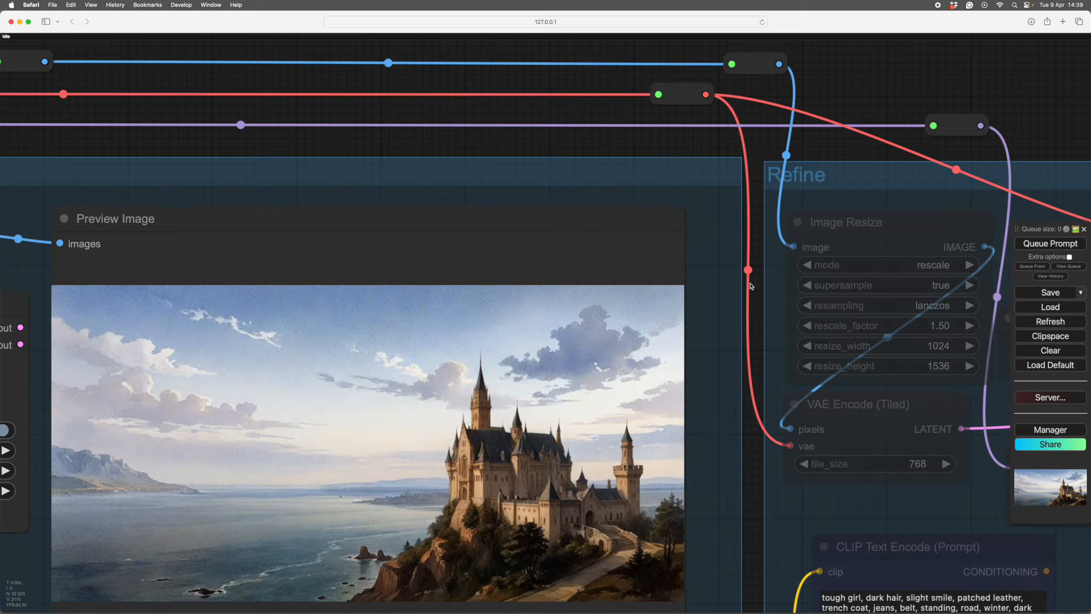
left_click_drag(751, 480, 862, 343)
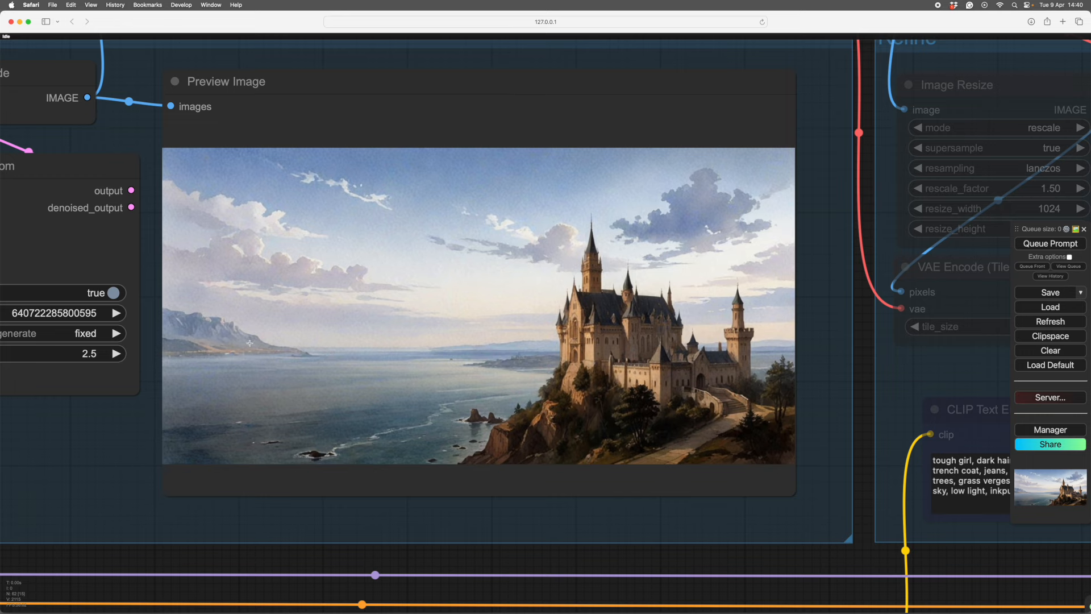
scroll(533, 526, "up", 2)
left_click_drag(584, 519, 521, 531)
scroll(533, 525, "down", 2)
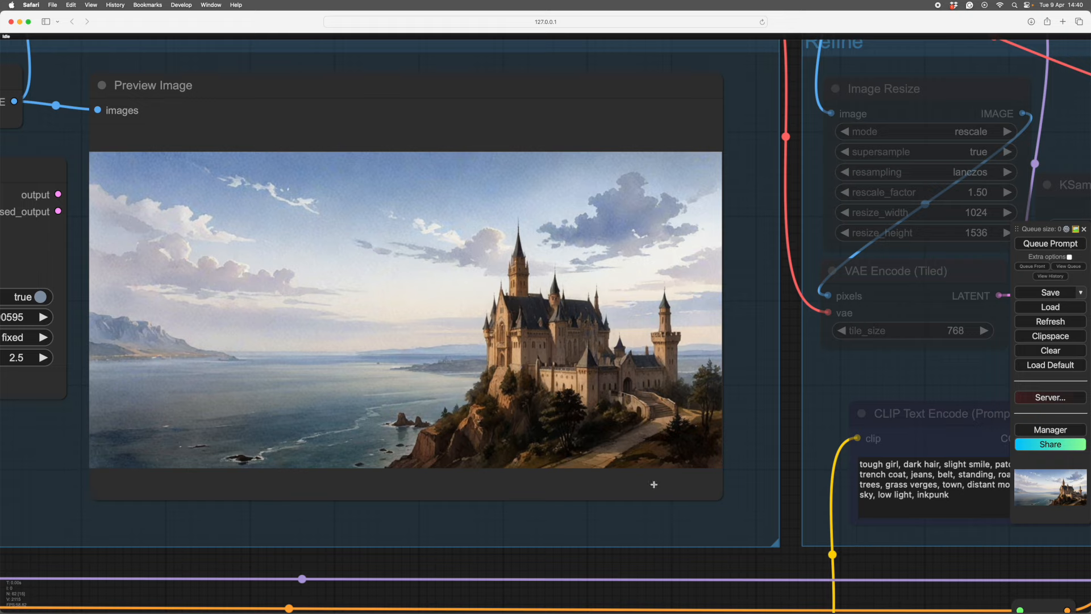
left_click_drag(659, 521, 668, 519)
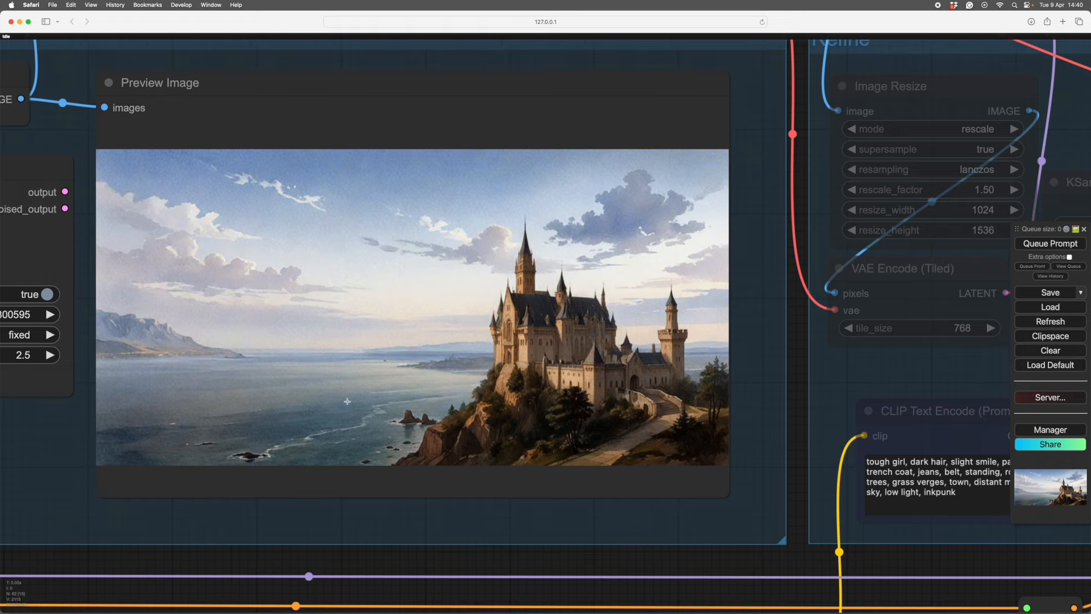
left_click_drag(334, 551, 425, 518)
scroll(414, 528, "down", 2)
scroll(420, 518, "up", 2)
scroll(415, 507, "down", 3)
left_click_drag(443, 519, 440, 518)
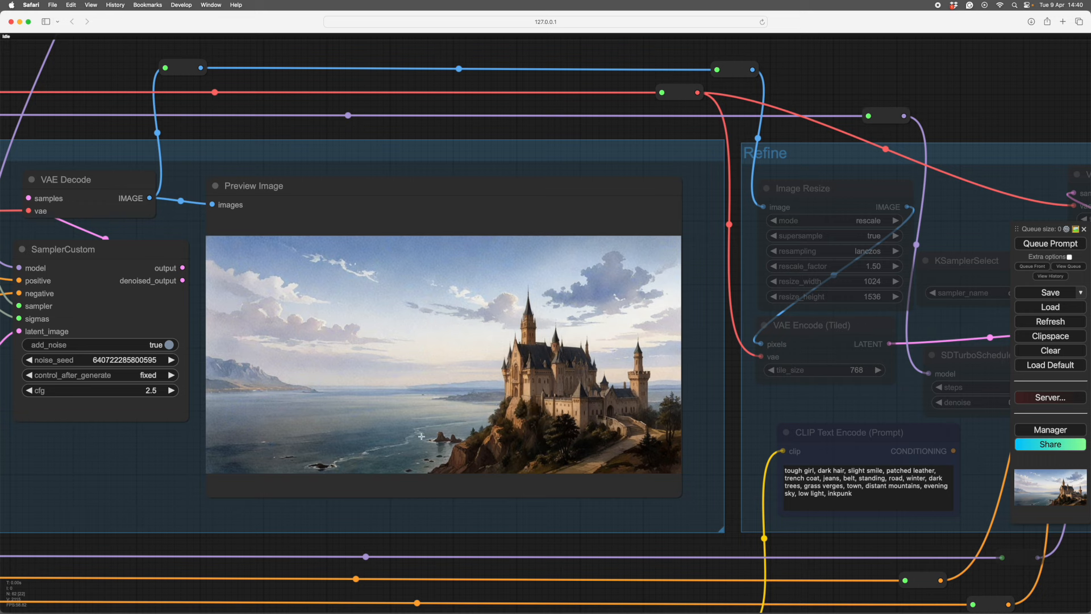
left_click_drag(528, 550, 473, 519)
scroll(507, 549, "down", 3)
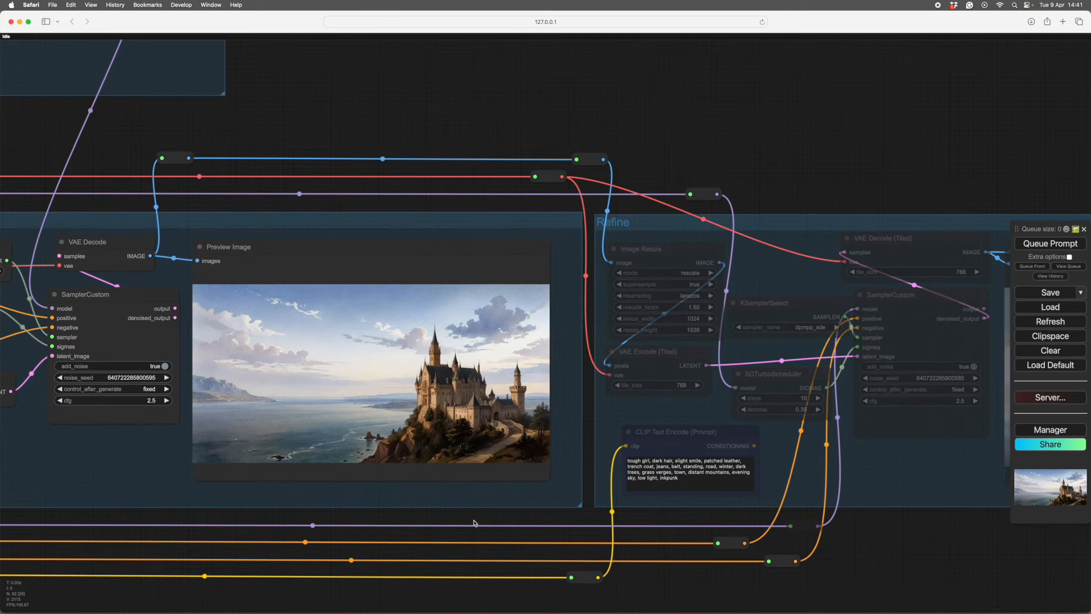
Step: Reactivate the bypassed Refine group by setting all its nodes to Always
left_click_drag(677, 590, 582, 584)
left_click_drag(855, 560, 457, 575)
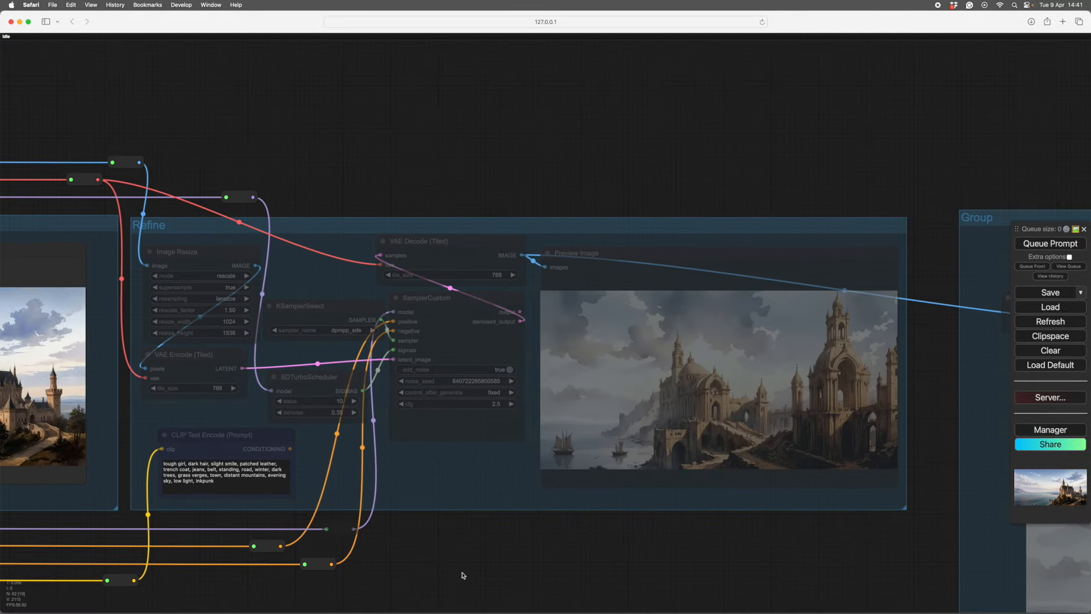
right_click(459, 479)
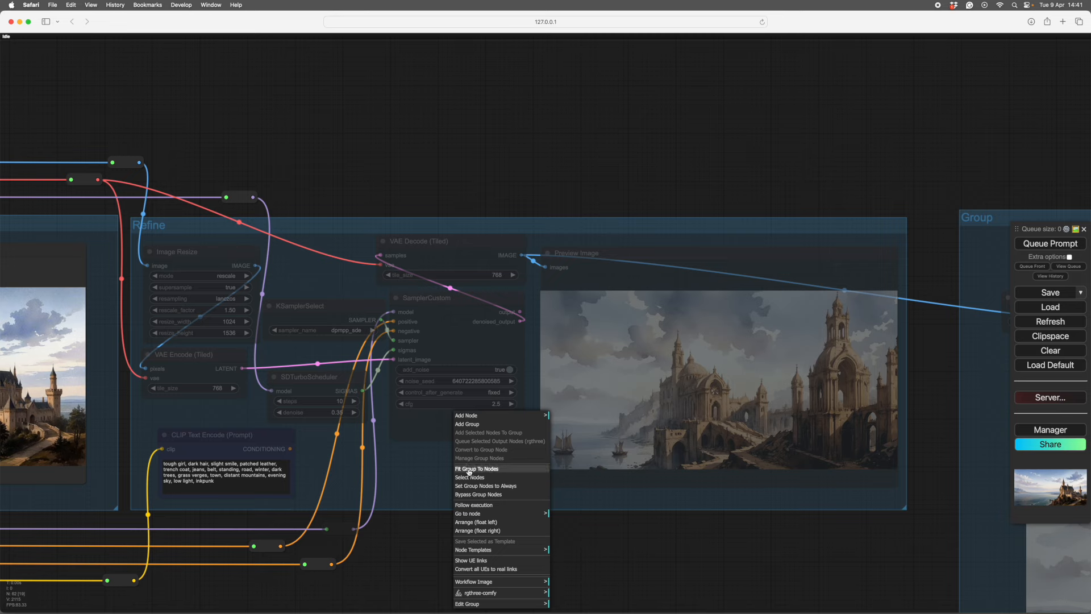
left_click(472, 486)
Step: Review the Refine group's resize, scheduler and sampler settings and compare its preview image with the Process result
left_click_drag(442, 561, 621, 554)
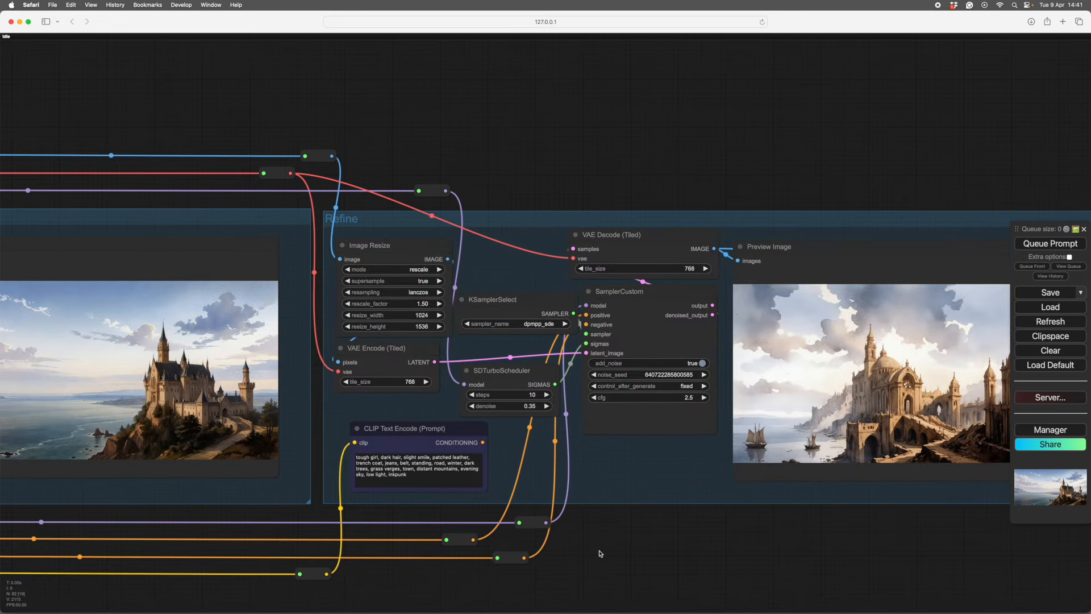
scroll(607, 553, "down", 3)
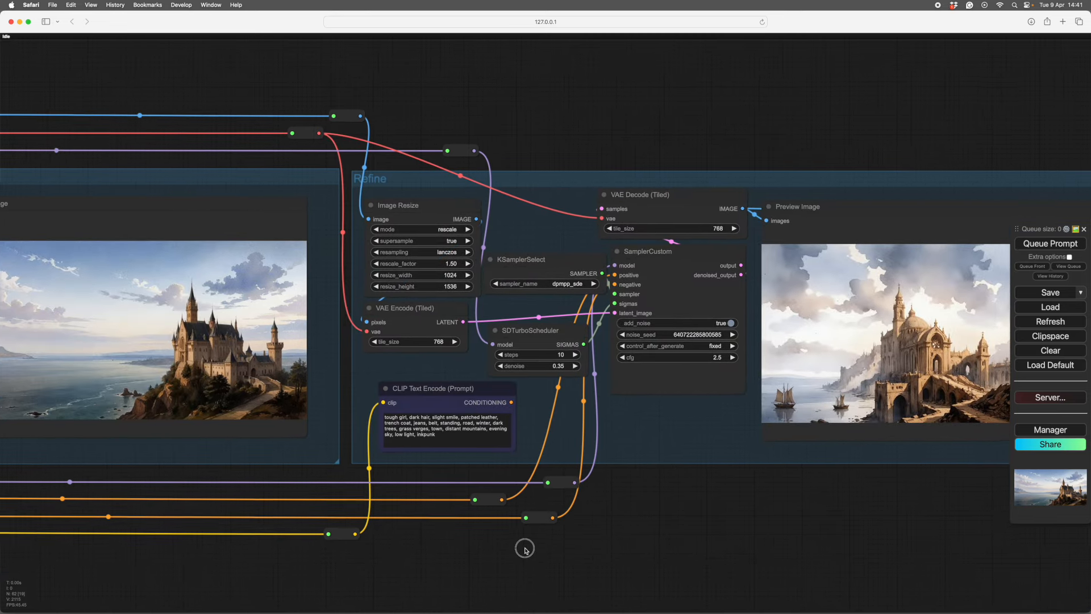
left_click_drag(501, 550, 497, 552)
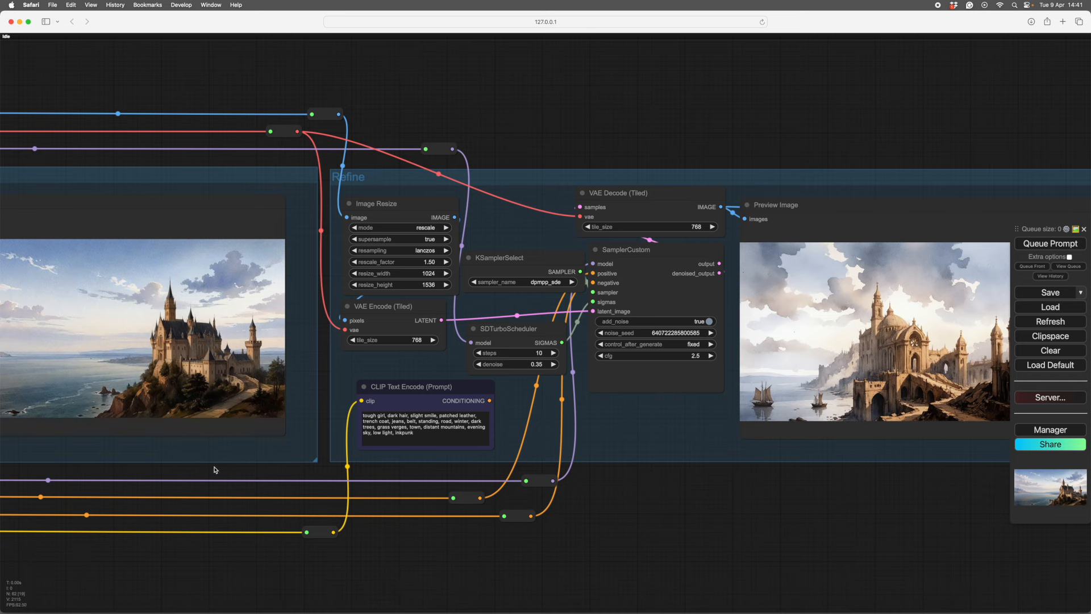
left_click_drag(245, 472, 461, 484)
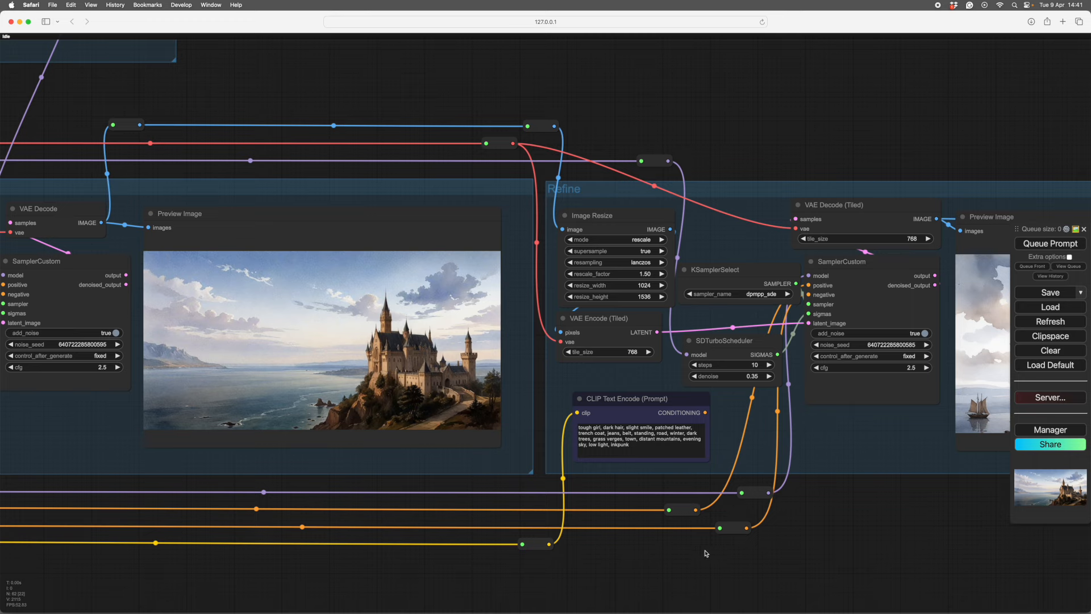
left_click_drag(785, 528, 483, 578)
scroll(494, 578, "up", 2)
mouse_move(501, 577)
left_mouse_down()
mouse_move(545, 564)
mouse_move(485, 583)
left_mouse_up()
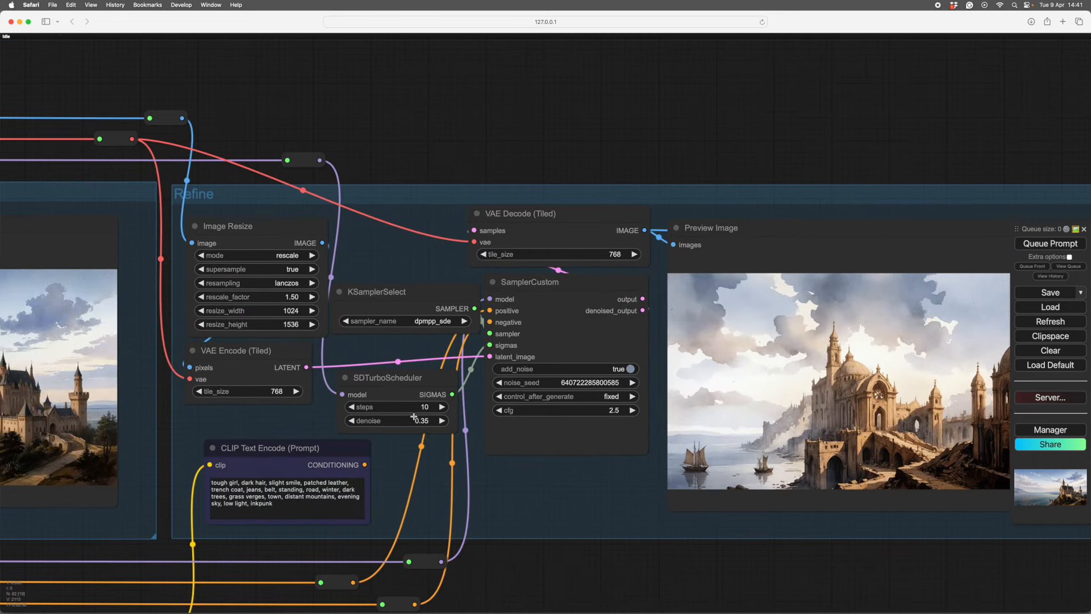
left_click_drag(414, 417, 422, 417)
left_click_drag(590, 564, 310, 543)
left_click_drag(404, 549, 450, 583)
scroll(567, 554, "down", 3)
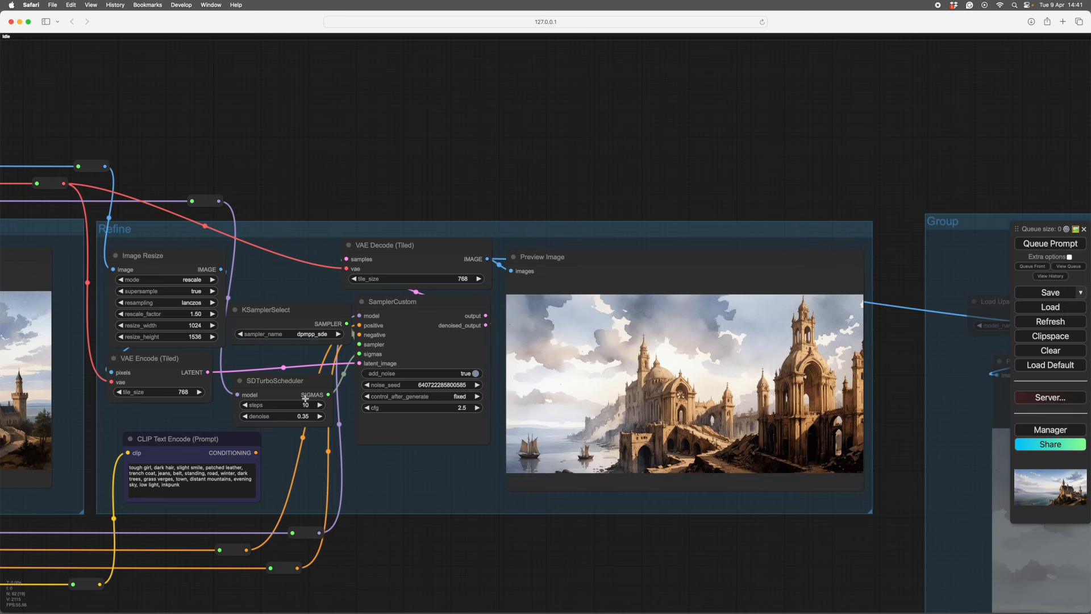
Step: Nudge the VAE Encode (Tiled) node slightly downward in the Refine group and bring the group's preview image into view
left_click_drag(173, 362, 175, 366)
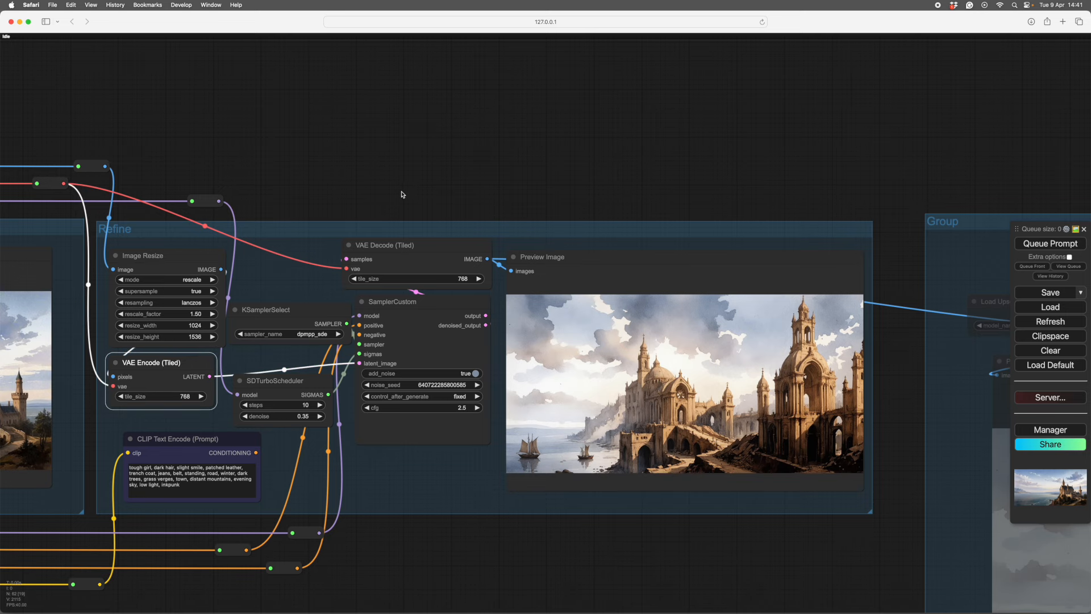
left_click_drag(515, 547, 458, 541)
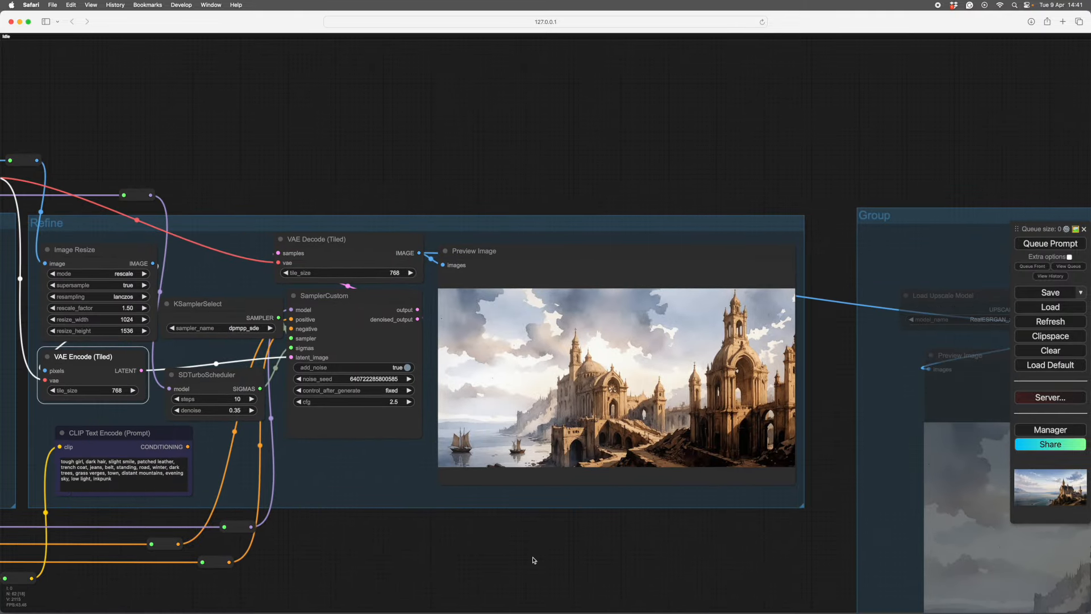
scroll(533, 560, "up", 3)
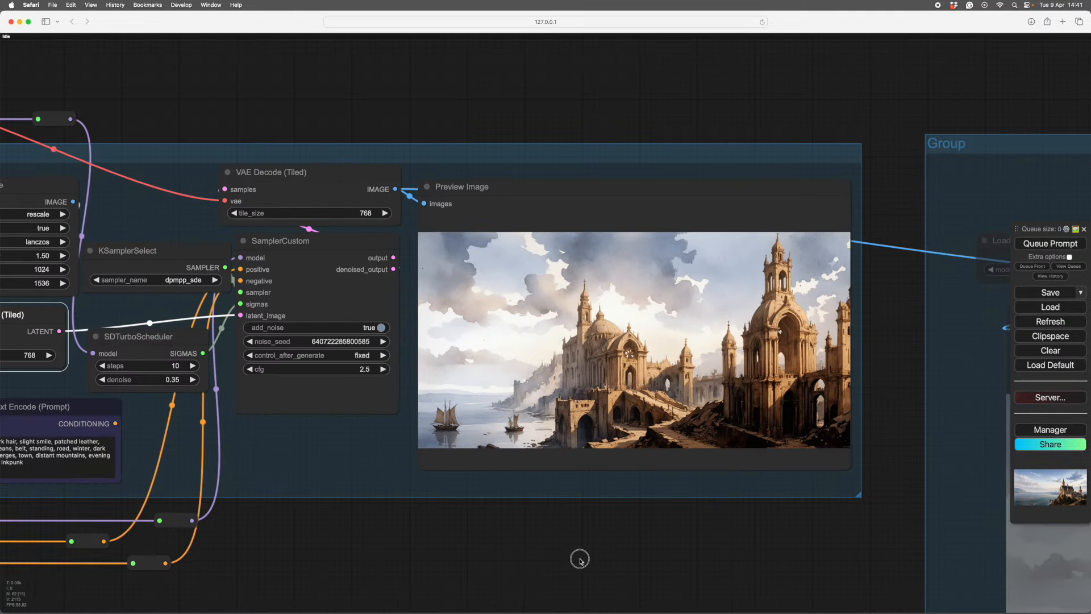
Step: Examine the castle landscape in the Refine group's Preview Image node up close
scroll(580, 560, "down", 5)
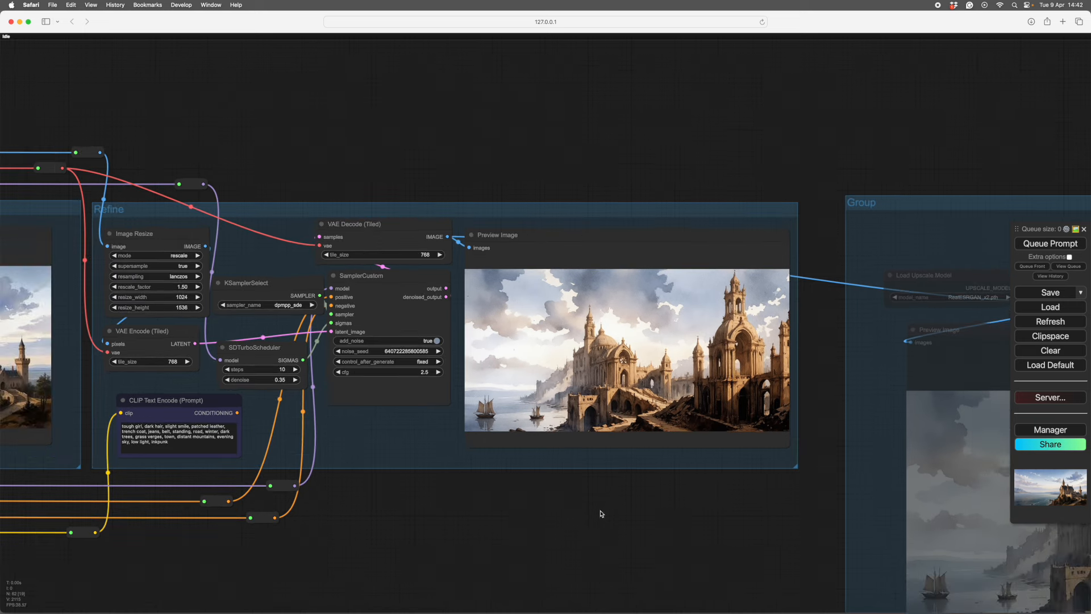
scroll(580, 515, "right", 3)
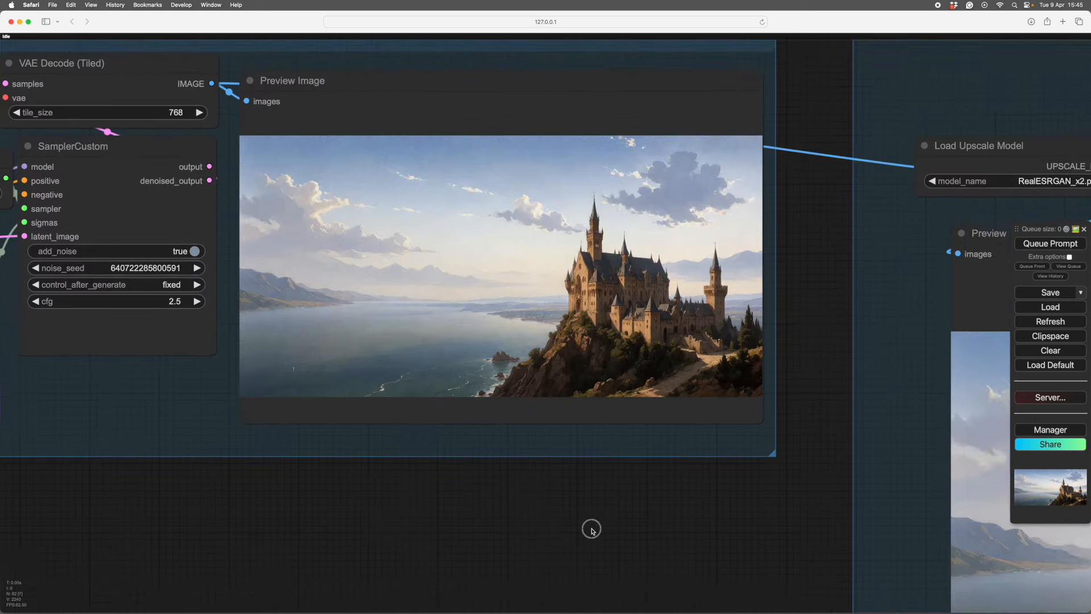
left_click_drag(586, 524, 641, 546)
scroll(641, 546, "up", 3)
scroll(674, 576, "up", 2)
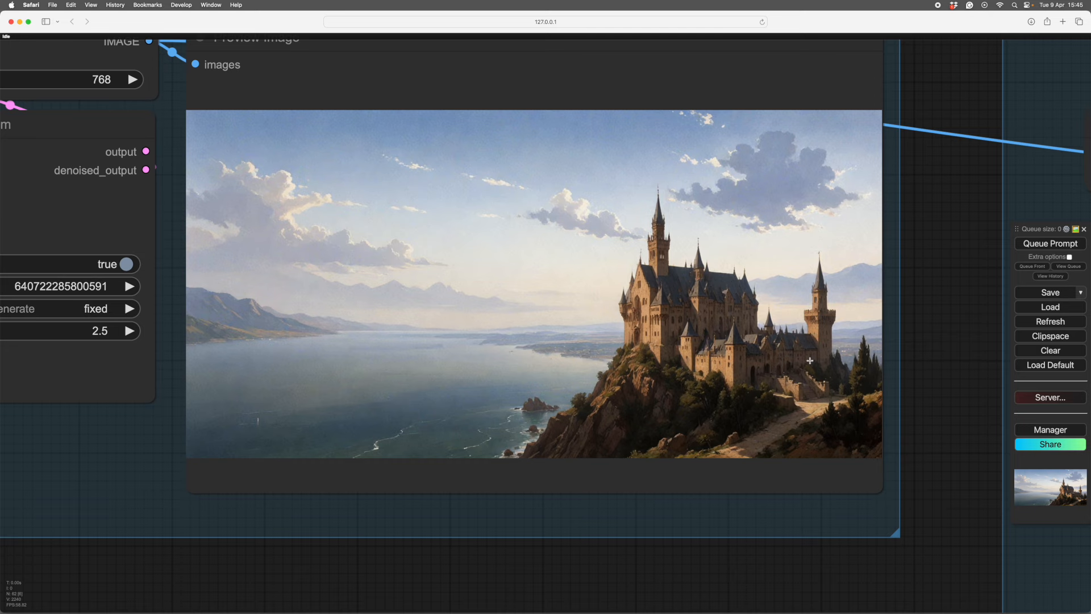
scroll(947, 301, "up", 2)
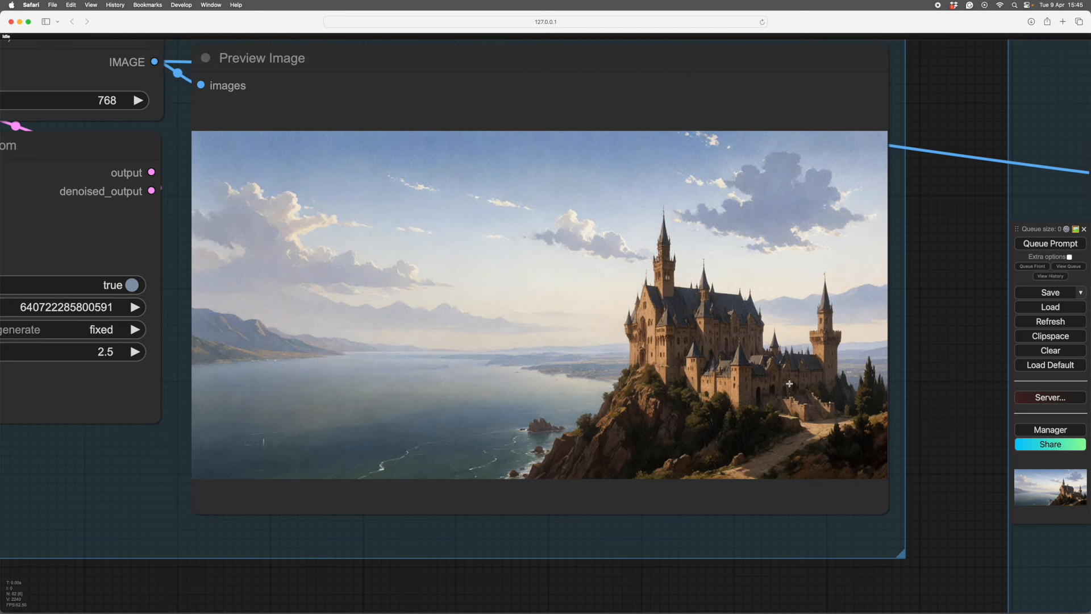
scroll(962, 351, "up", 1)
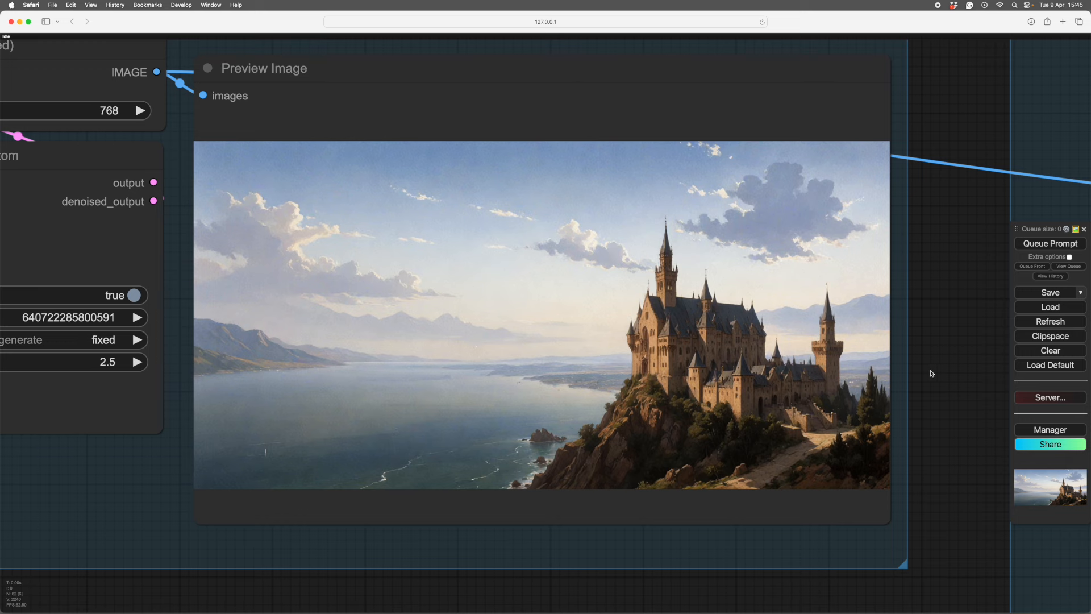
scroll(944, 374, "down", 2)
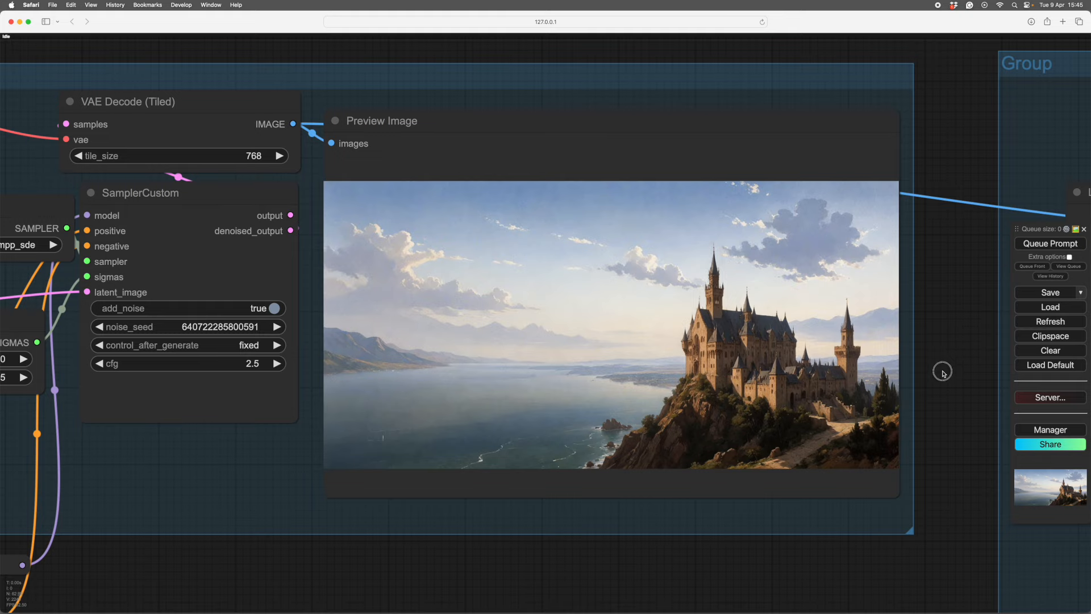
Step: Shift the upscaled castle's Preview Image node toward the right edge of the group containing the upscale model
left_click_drag(944, 371, 655, 253)
scroll(879, 341, "up", 4)
scroll(894, 363, "down", 4)
left_click_drag(687, 366, 460, 164)
left_click_drag(484, 295, 239, 345)
scroll(505, 416, "up", 3)
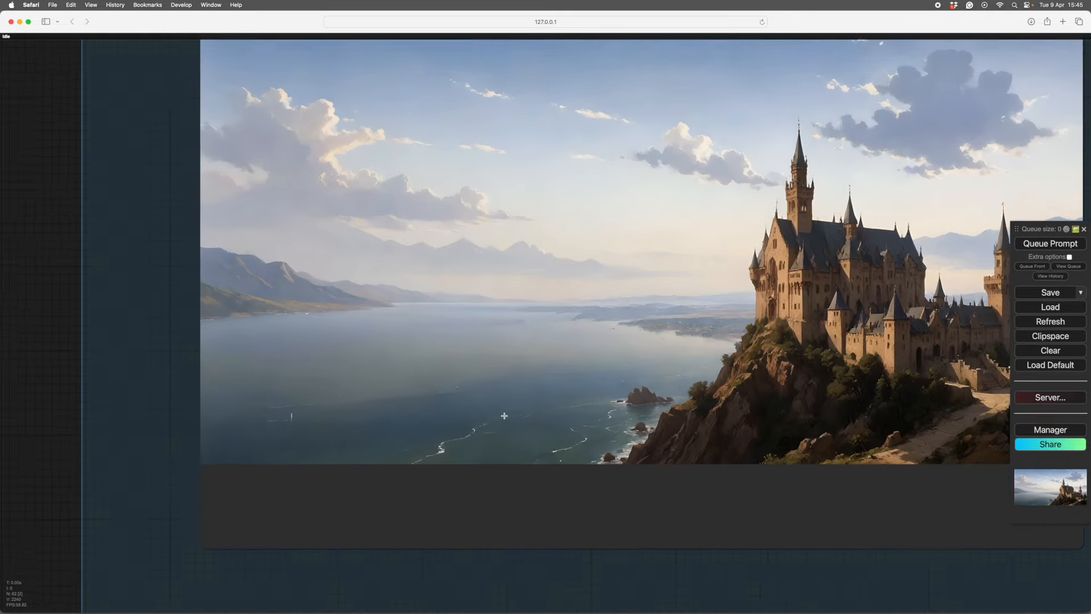
left_click_drag(652, 512, 536, 530)
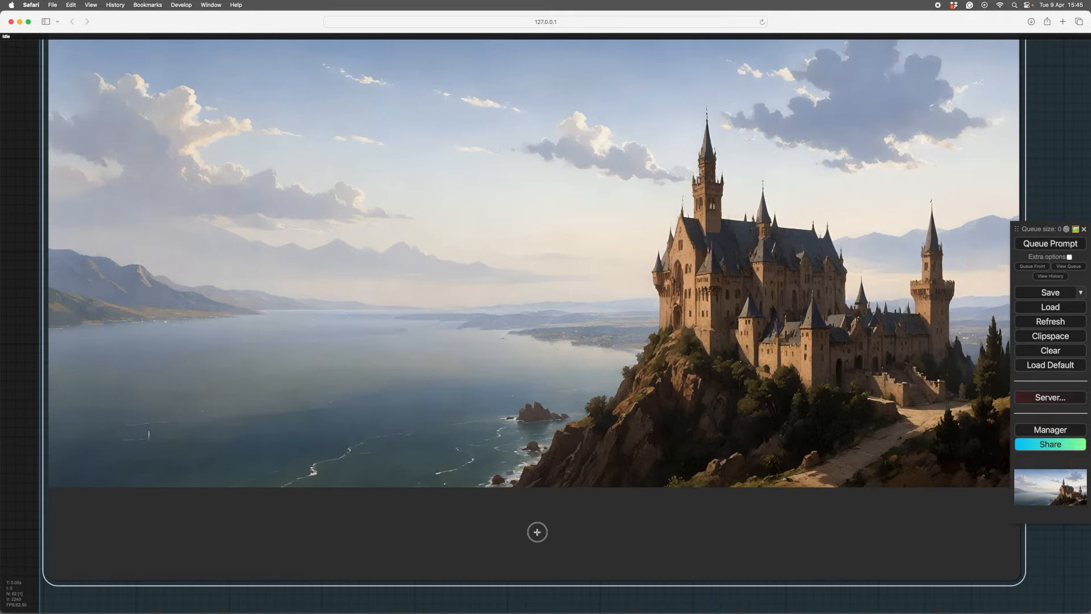
scroll(600, 538, "up", 4)
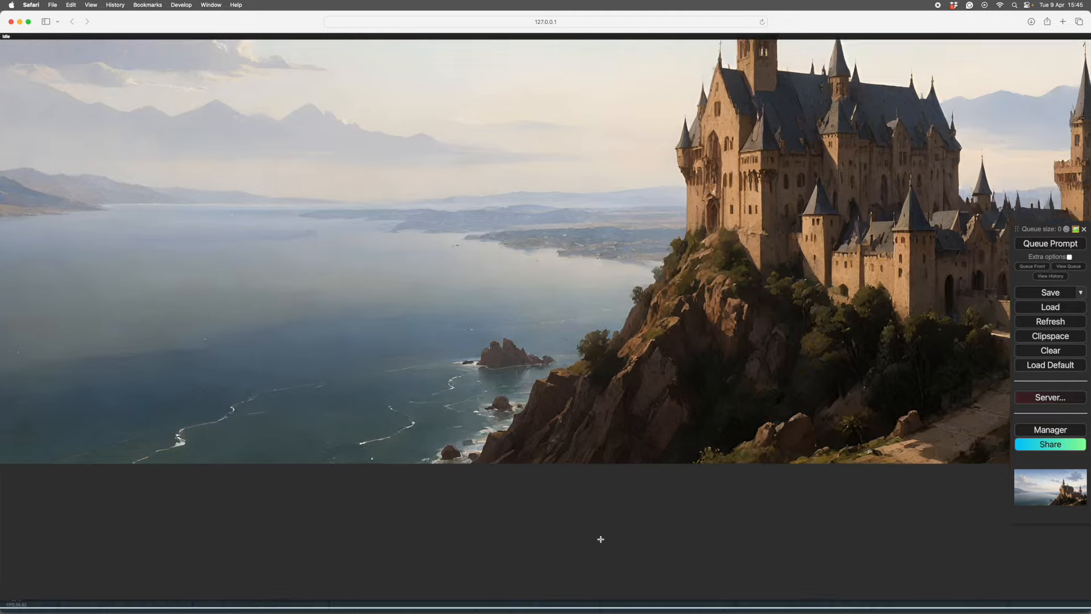
scroll(600, 539, "down", 7)
left_click_drag(600, 539, 741, 549)
Step: Compare the upscaled castle image with the Refine group's preview, then inspect its water, clouds and castle
left_click_drag(260, 453, 678, 497)
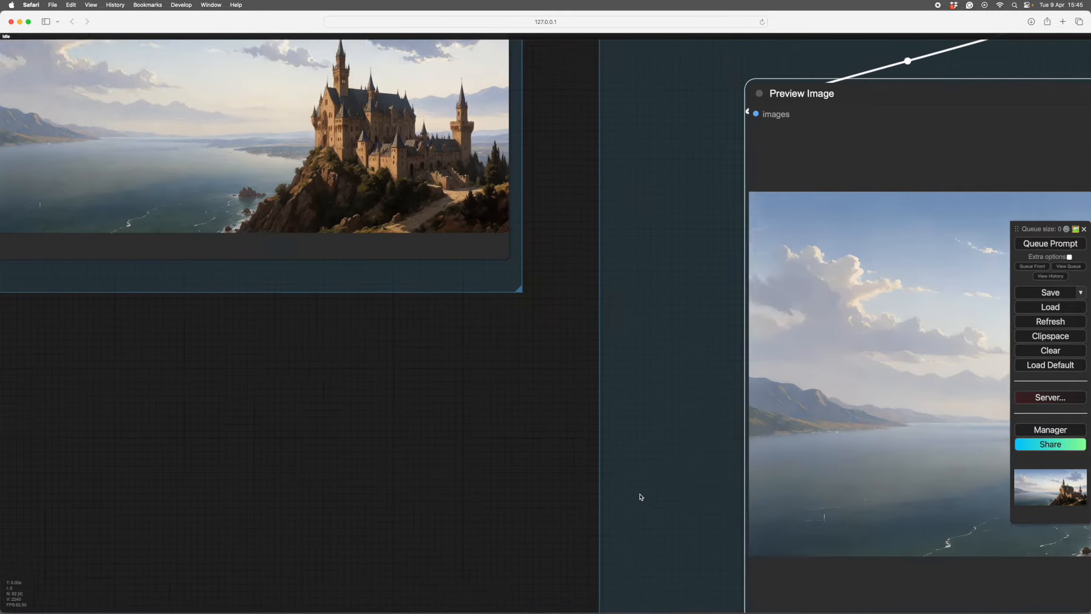
left_click_drag(480, 467, 789, 588)
scroll(750, 534, "up", 4)
scroll(697, 391, "right", 15)
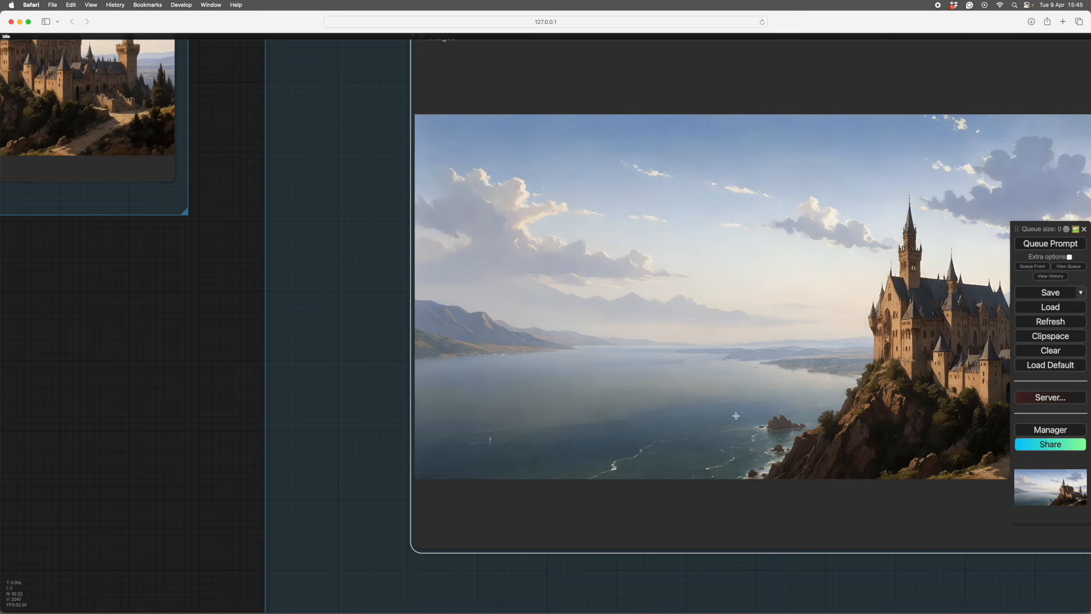
scroll(736, 416, "down", 2)
left_click_drag(380, 371, 289, 358)
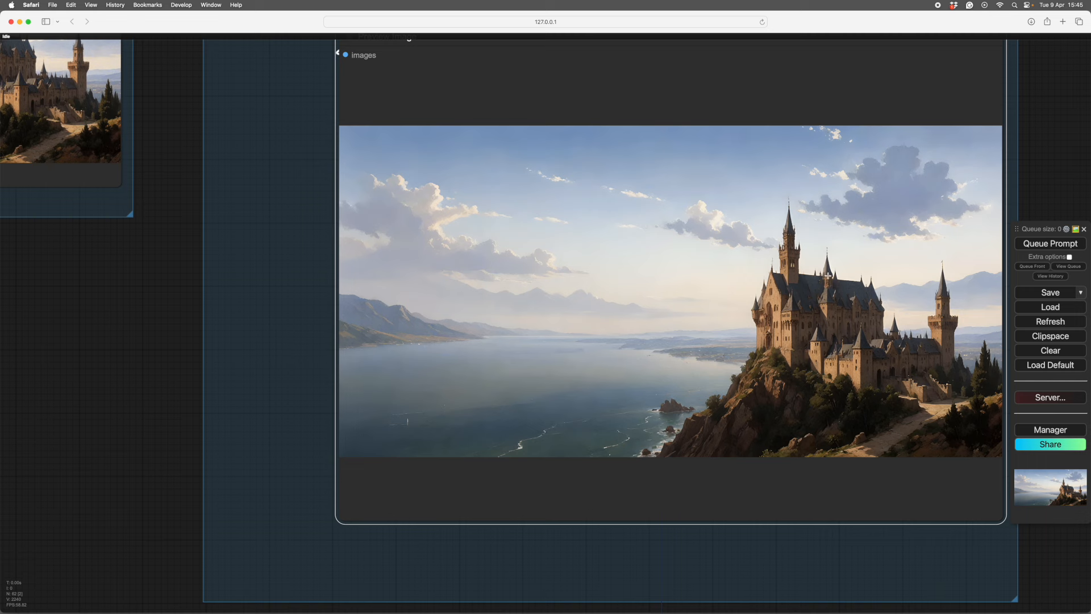
left_click(166, 344)
left_click_drag(163, 337, 0, 331)
scroll(161, 349, "up", 3)
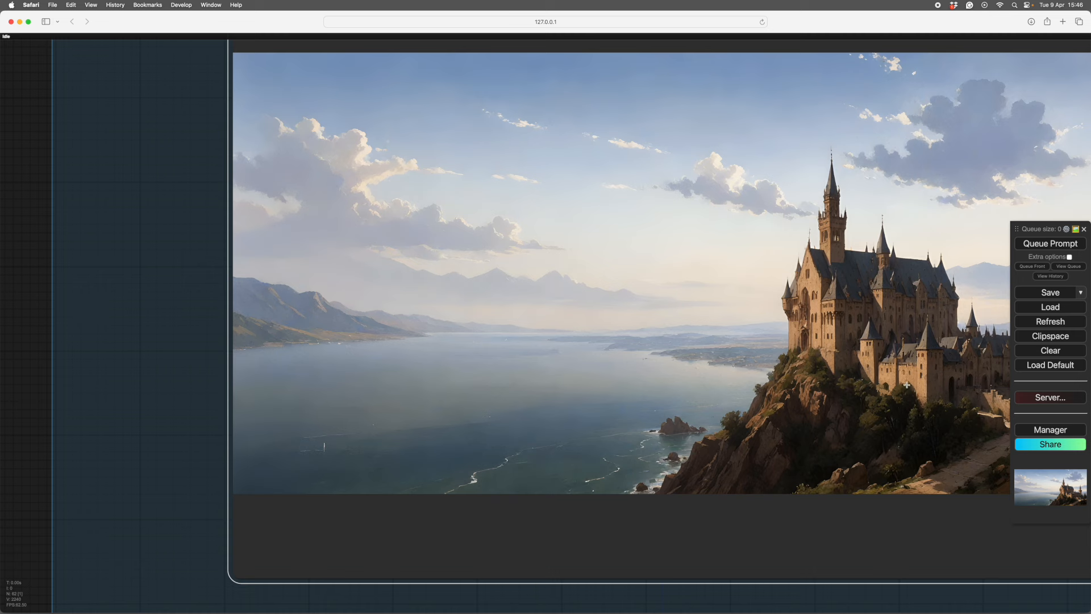
Step: Inspect the overall composition and fine details of the upscaled castle image at several magnifications
scroll(139, 365, "down", 10)
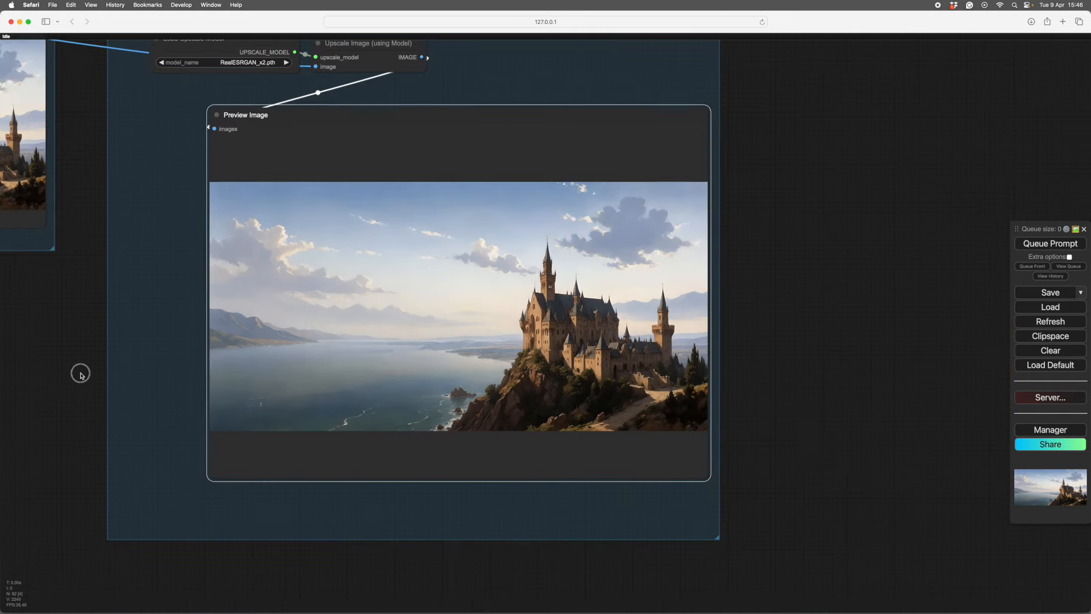
mouse_move(80, 374)
left_mouse_down()
mouse_move(226, 345)
mouse_move(315, 436)
mouse_move(127, 421)
mouse_move(232, 411)
mouse_move(81, 394)
left_mouse_up()
scroll(178, 365, "down", 2)
scroll(296, 432, "up", 4)
scroll(139, 417, "down", 3)
scroll(230, 412, "up", 2)
scroll(230, 411, "up", 1)
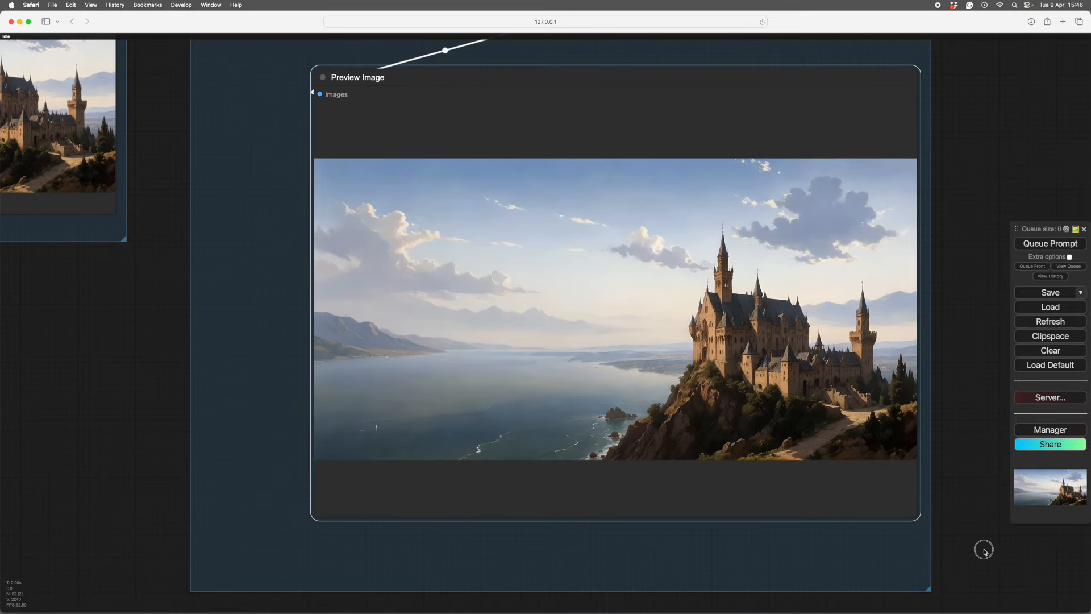
left_click_drag(983, 551, 955, 540)
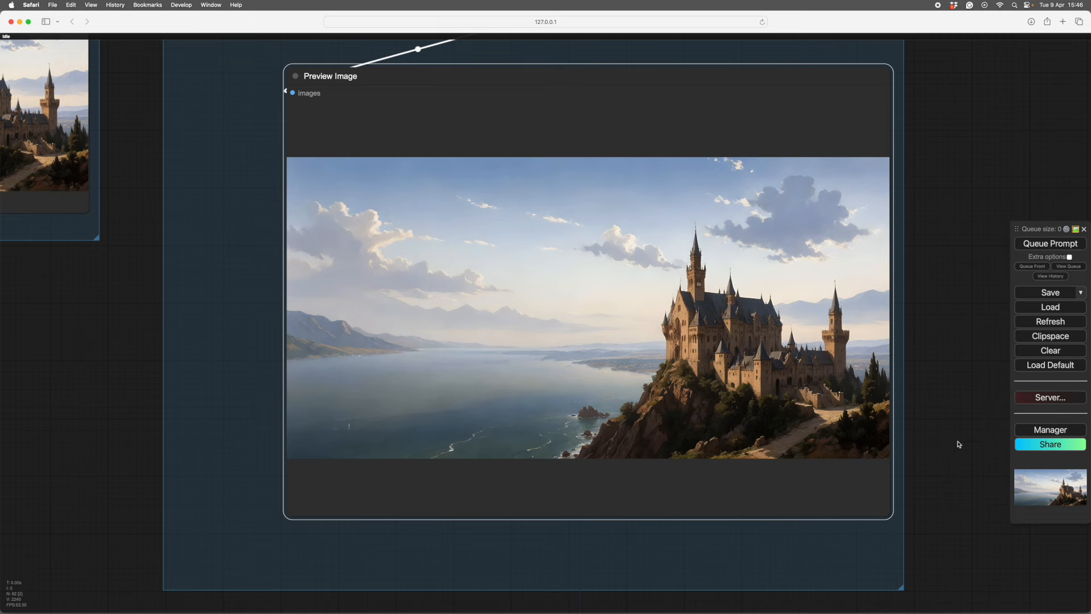
scroll(959, 444, "up", 2)
left_click_drag(957, 441, 985, 478)
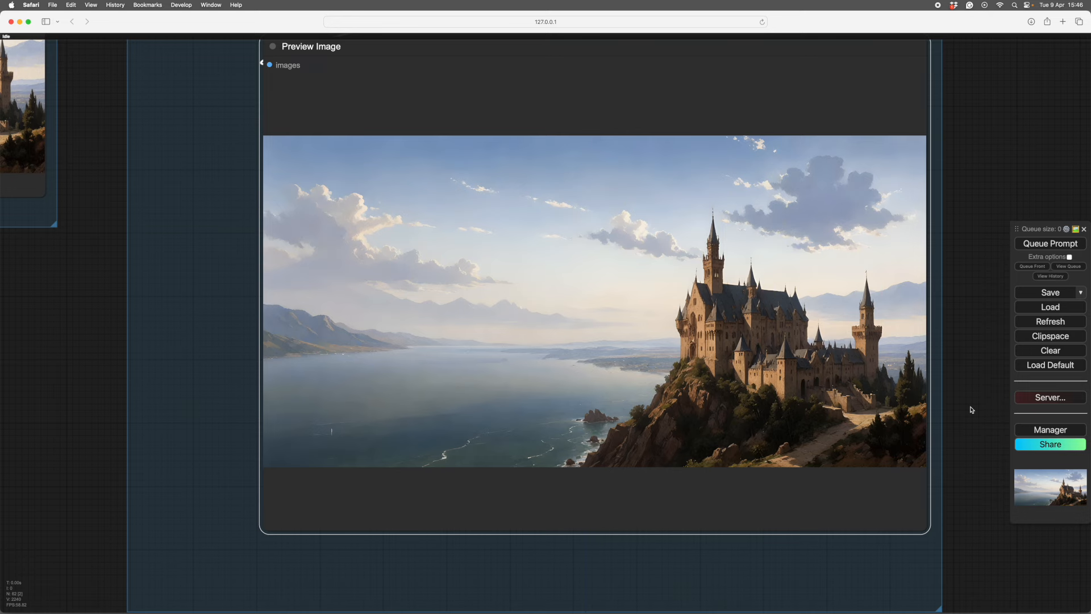
scroll(970, 408, "down", 2)
mouse_move(970, 407)
left_mouse_down()
mouse_move(908, 404)
mouse_move(962, 402)
left_mouse_up()
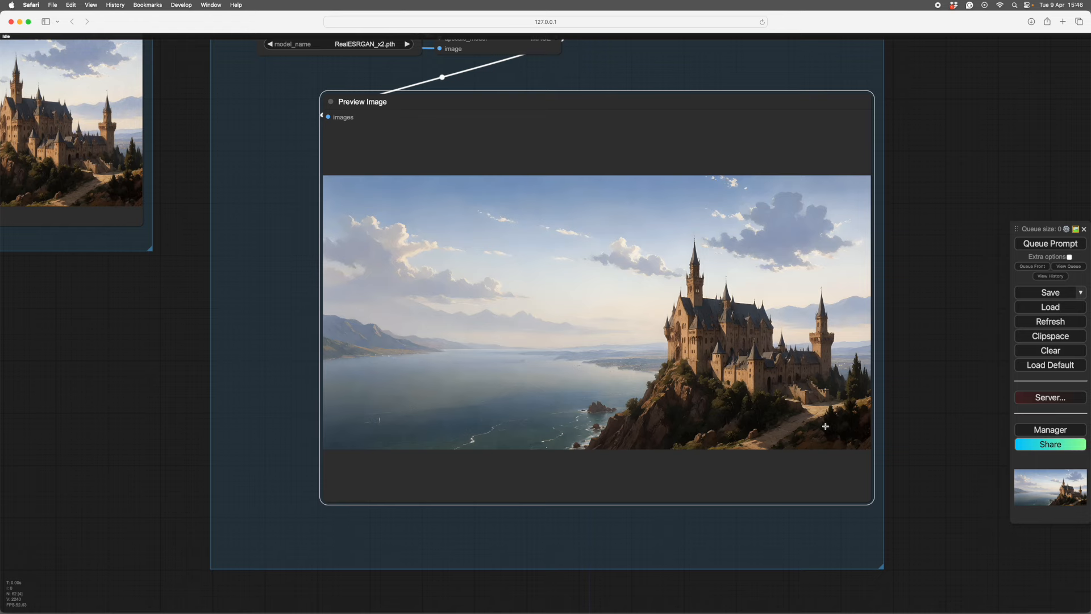
scroll(948, 421, "down", 3)
mouse_move(950, 433)
left_mouse_down()
mouse_move(930, 413)
mouse_move(957, 426)
left_mouse_up()
scroll(930, 410, "up", 3)
scroll(947, 419, "up", 3)
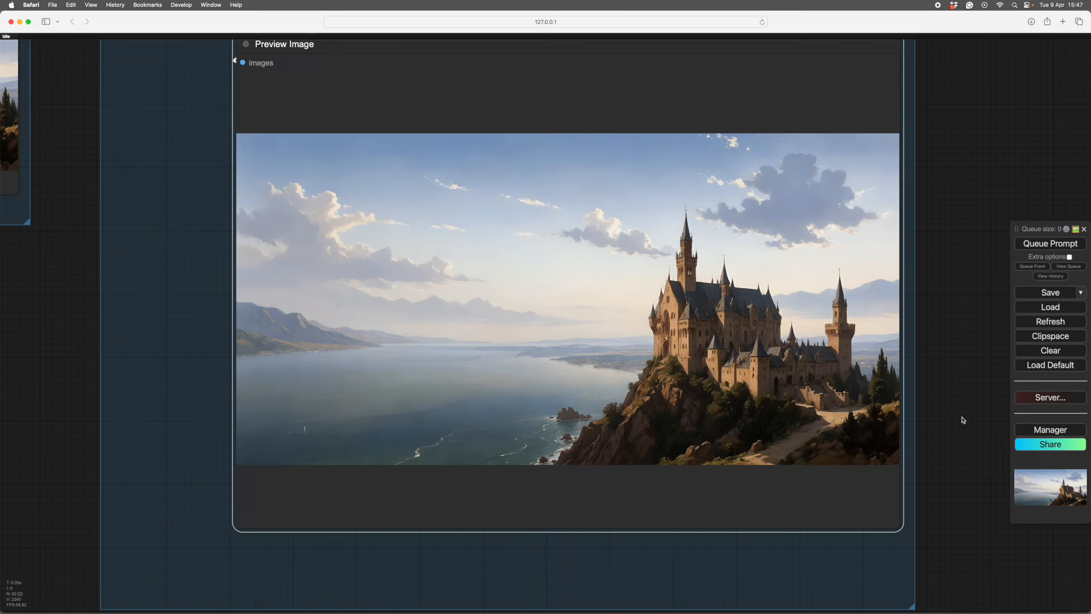
scroll(963, 420, "down", 3)
mouse_move(962, 415)
left_mouse_down()
mouse_move(936, 398)
mouse_move(937, 418)
mouse_move(964, 417)
left_mouse_up()
scroll(945, 403, "up", 3)
scroll(956, 408, "up", 1)
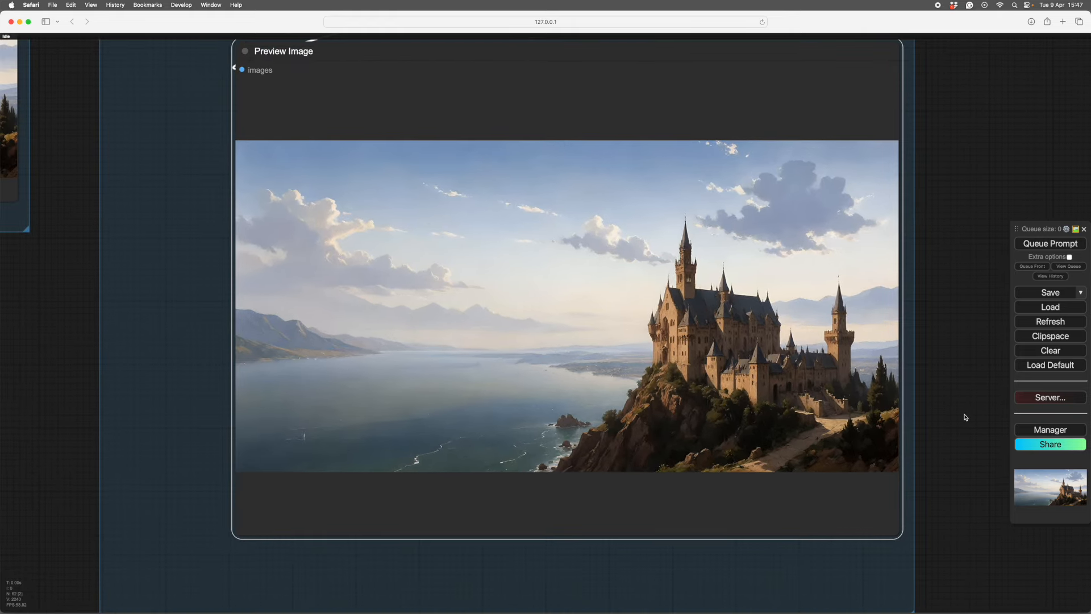
scroll(964, 417, "down", 2)
scroll(962, 416, "down", 2)
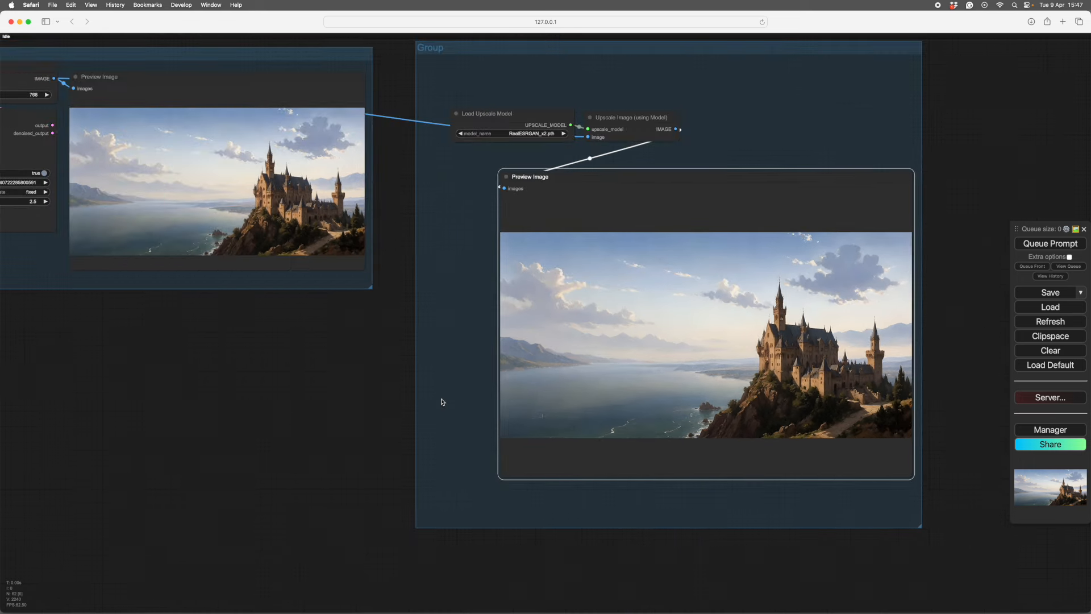
Step: Compare the Process, Refine and upscale preview images side by side across the workflow
left_click_drag(369, 404, 455, 398)
scroll(445, 407, "down", 2)
scroll(451, 396, "down", 3)
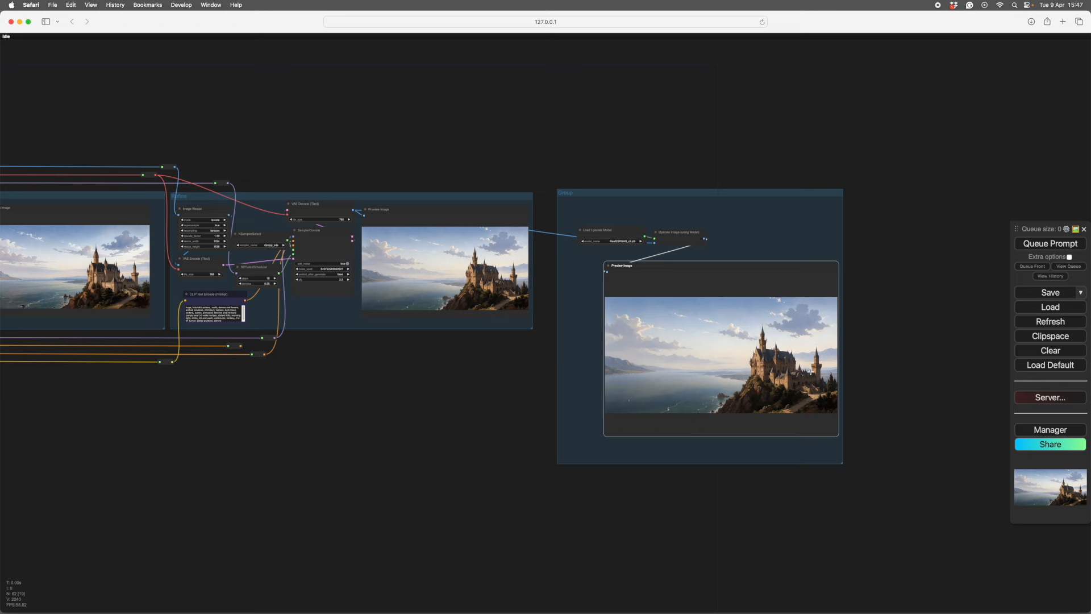
scroll(444, 379, "down", 3)
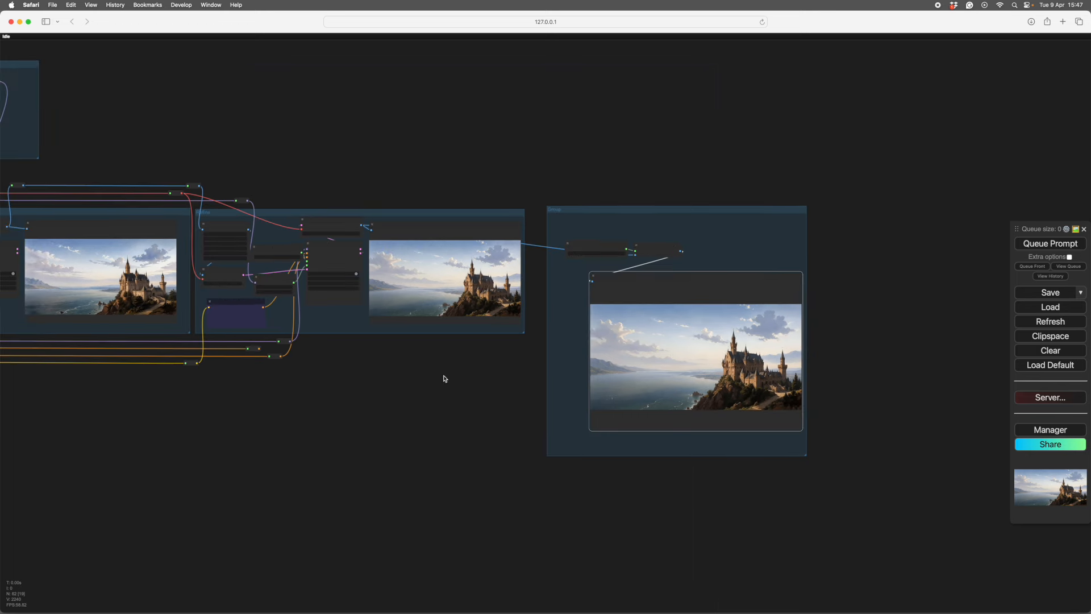
left_click_drag(443, 378, 455, 377)
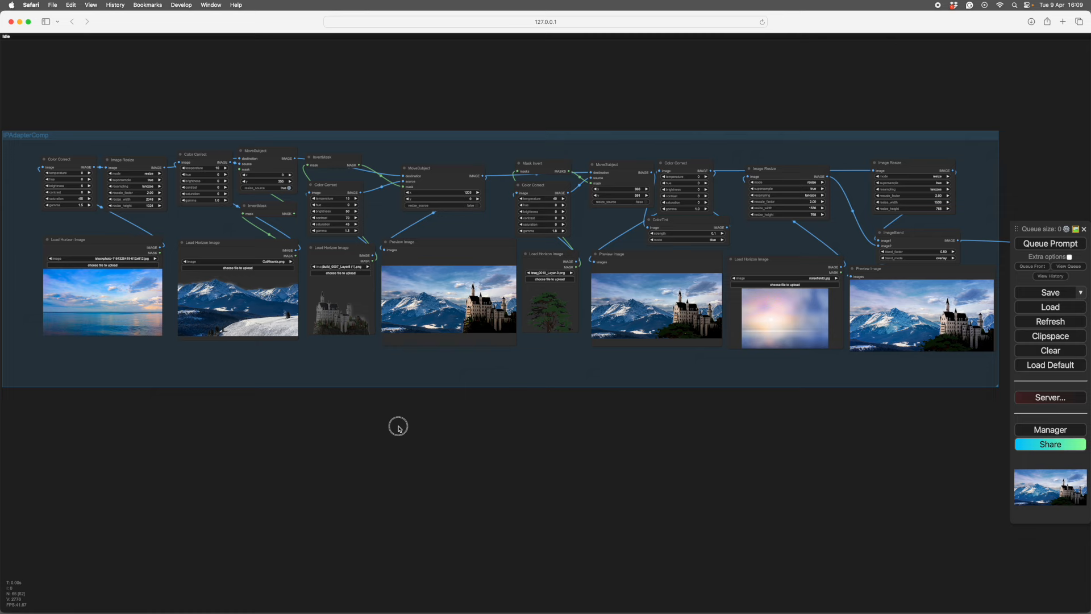
Step: Review the IPAdapterComp group's sky, mountain and castle layers with their Color Correct, mask and MoveSubject nodes
left_click_drag(398, 427, 719, 464)
scroll(555, 458, "up", 7)
left_click_drag(555, 458, 537, 597)
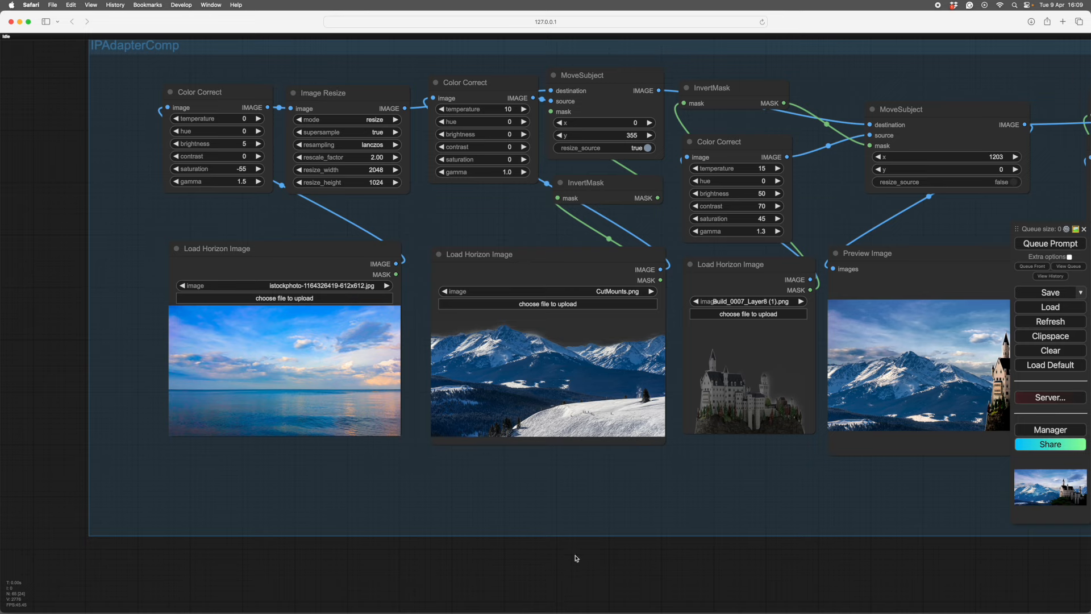
left_click_drag(571, 574, 556, 590)
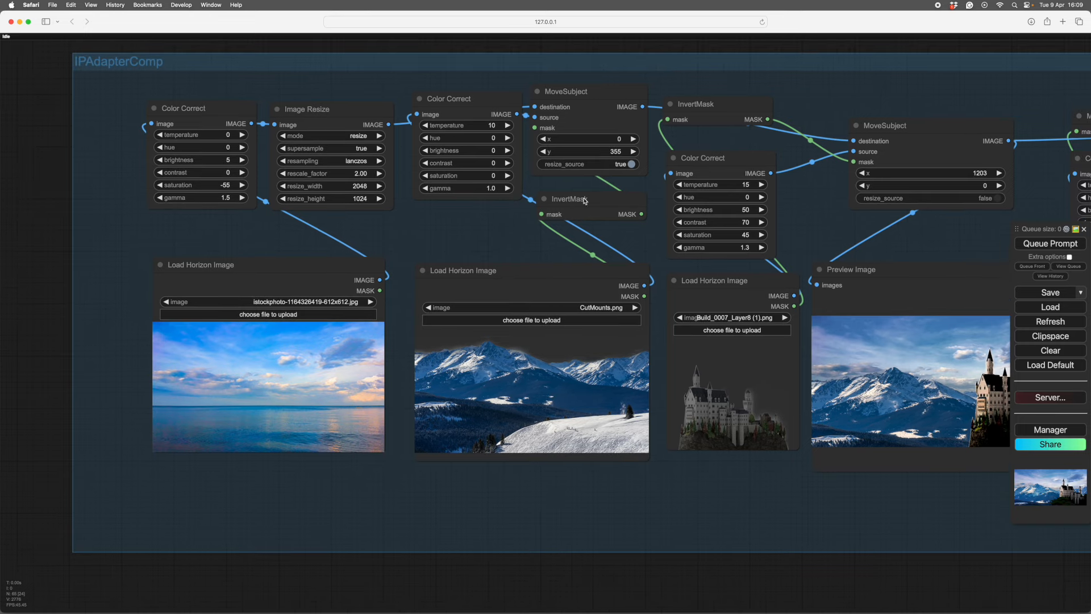
left_click_drag(589, 572, 553, 576)
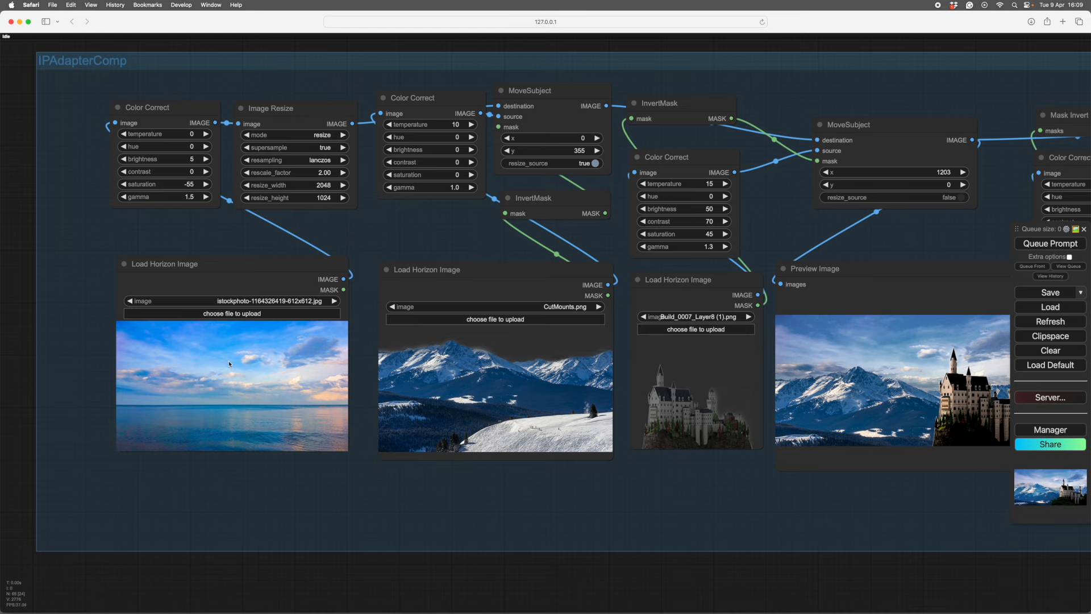
left_click_drag(710, 514, 581, 543)
left_click_drag(742, 521, 495, 522)
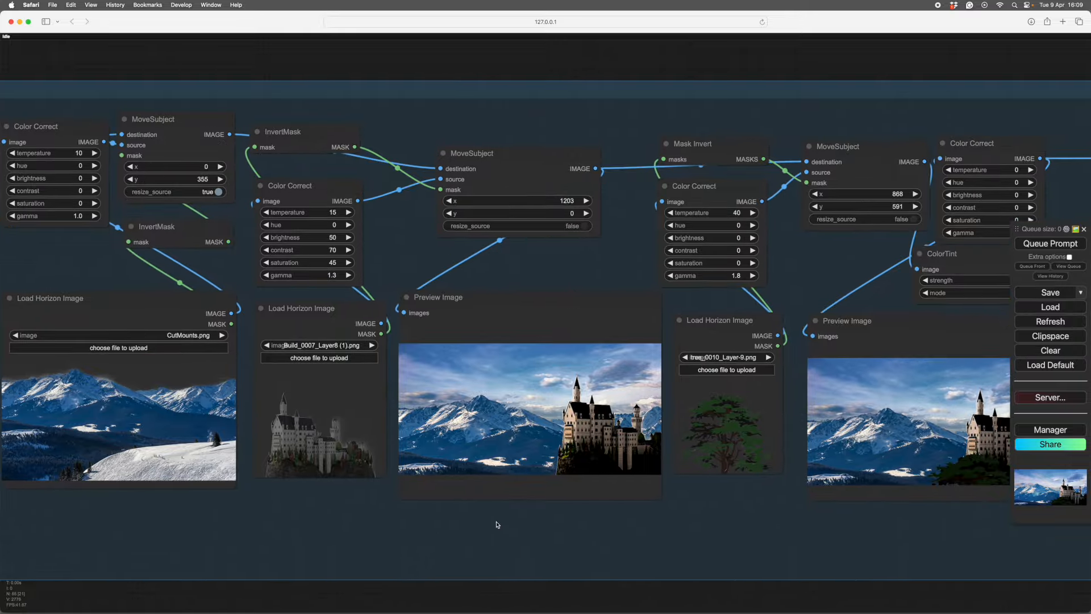
left_click_drag(610, 524, 702, 507)
left_click_drag(565, 516, 663, 517)
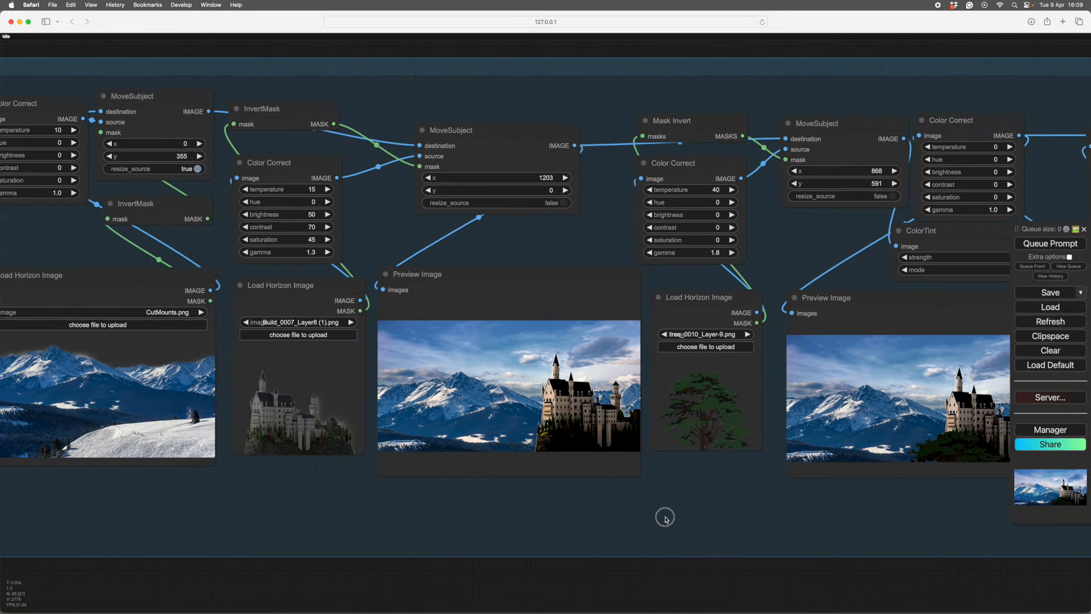
Step: Trace the IPAdapterComp compositing chain from the sky image through the tree and ColorTint nodes to the ImageBlend preview
left_click_drag(424, 506, 789, 537)
scroll(704, 519, "down", 3)
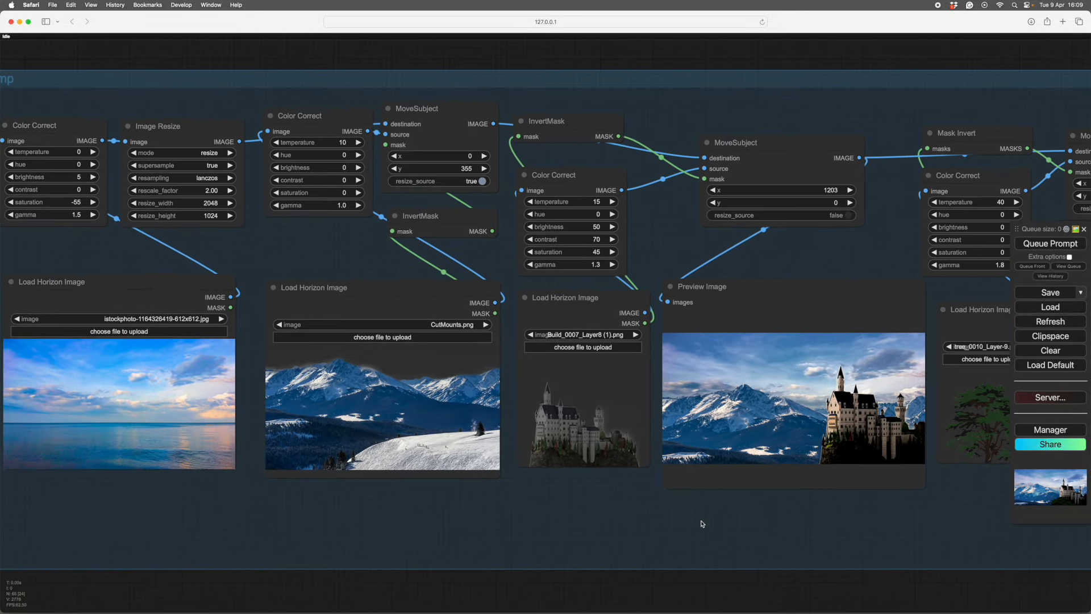
left_click_drag(728, 580, 606, 511)
scroll(607, 511, "down", 4)
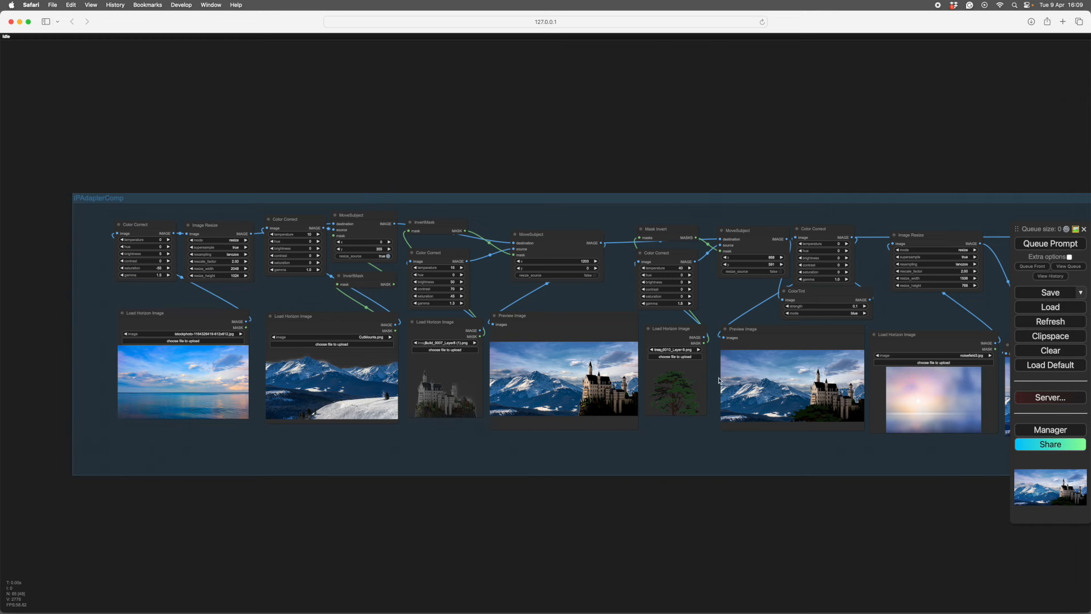
scroll(714, 411, "right", 5)
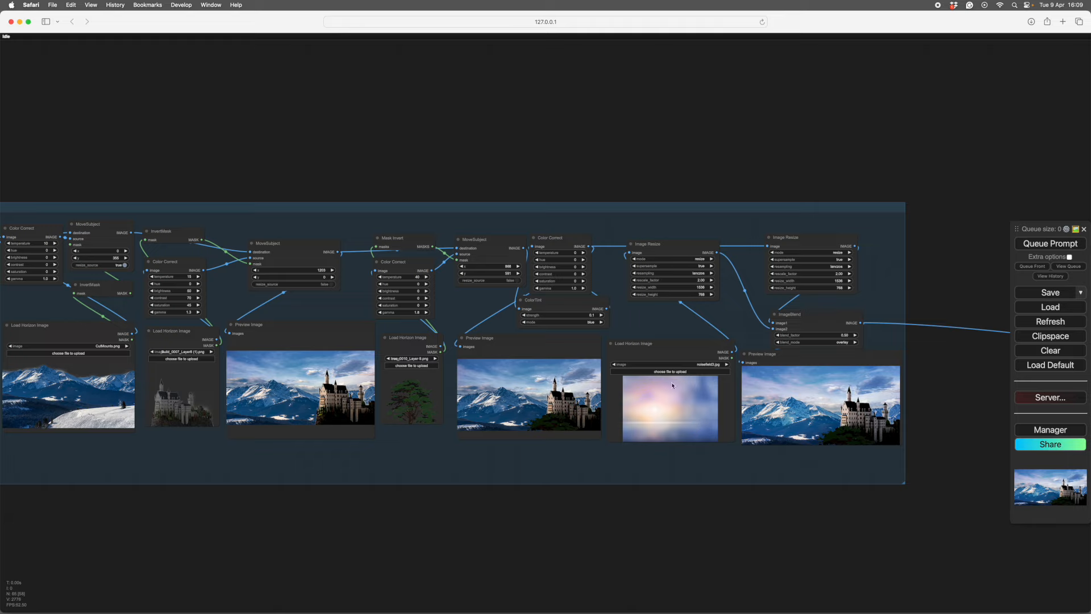
scroll(652, 436, "left", 5)
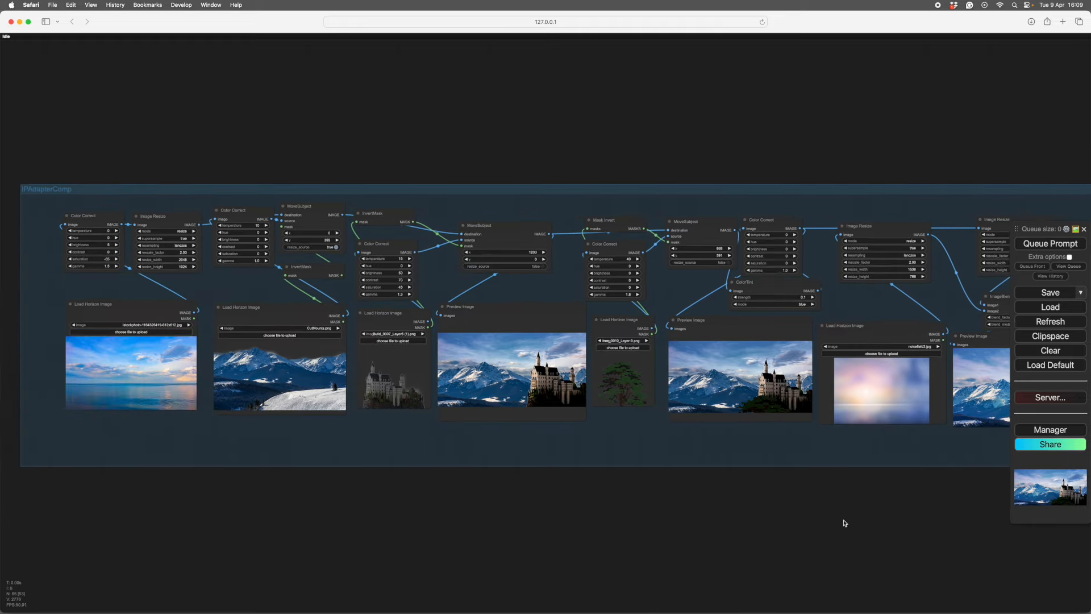
scroll(796, 523, "up", 5)
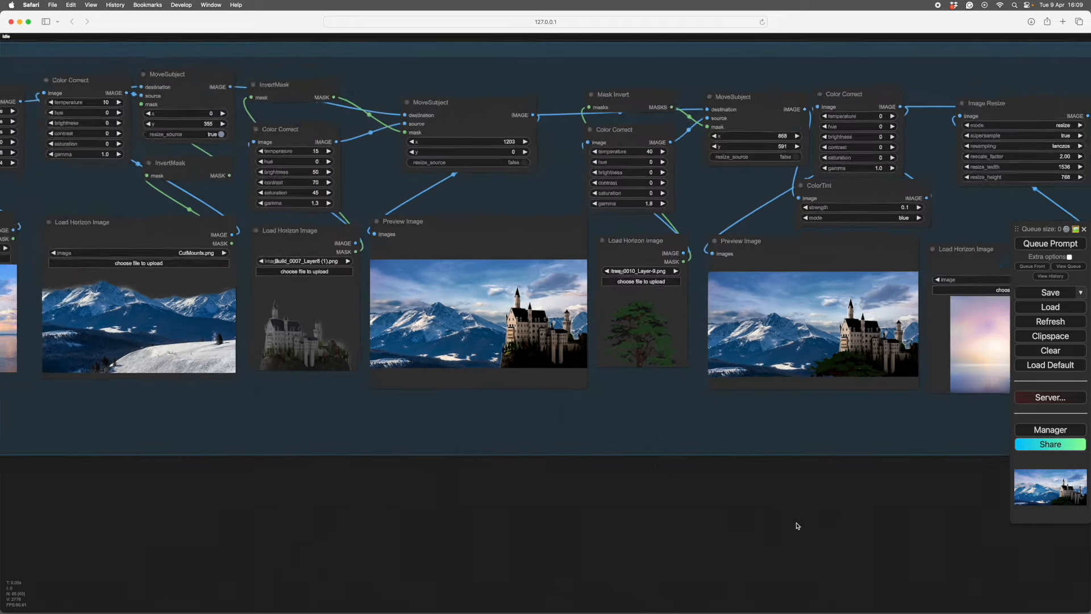
scroll(603, 505, "left", 10)
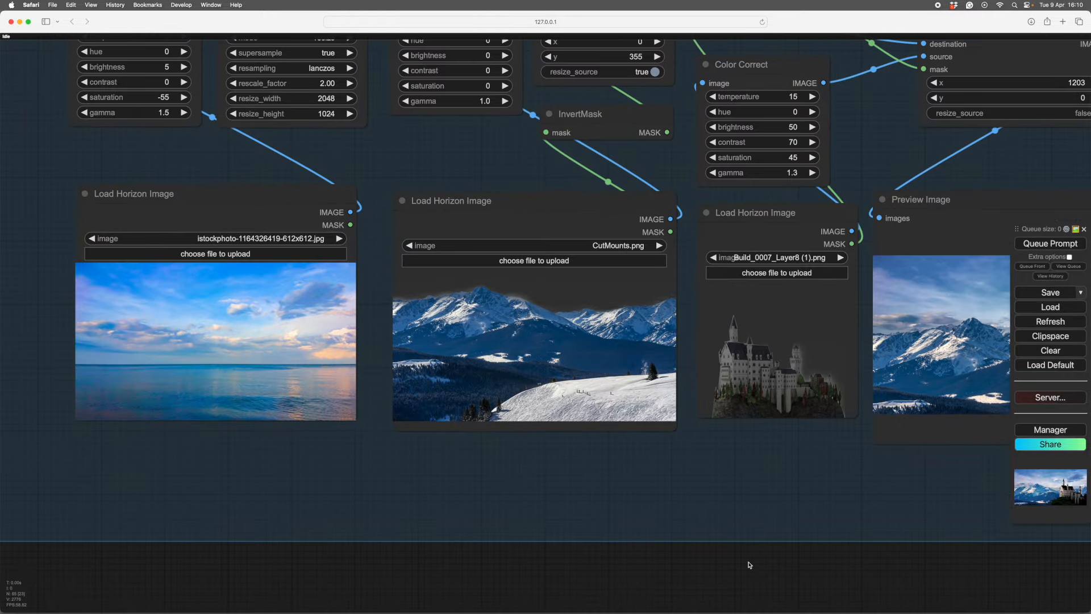
Step: Examine how the castle and tree layers are positioned and color corrected, comparing the preview of each compositing stage
left_click_drag(750, 564, 773, 584)
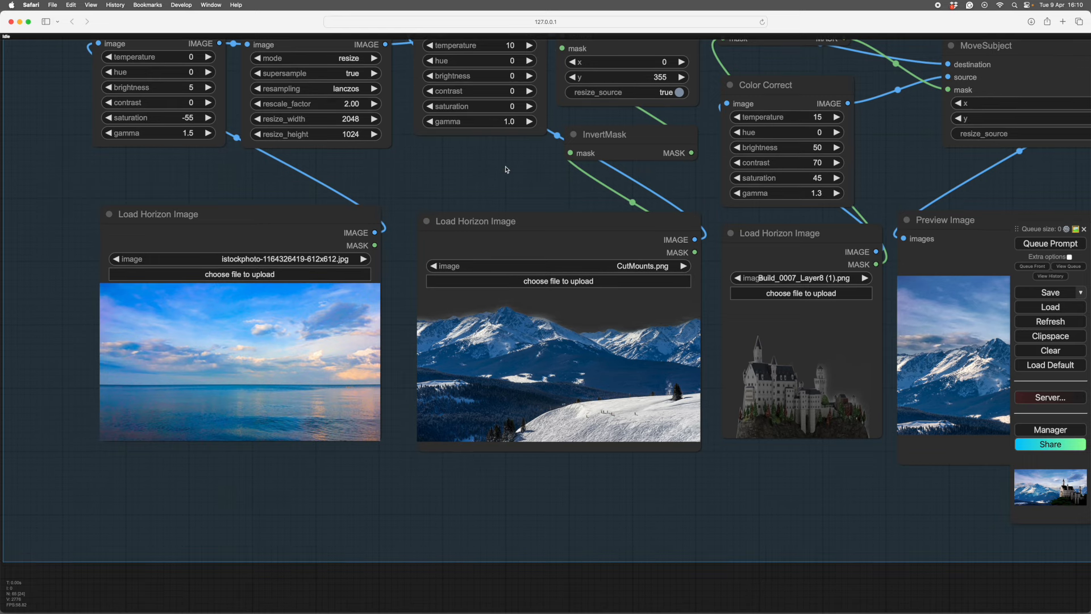
left_click_drag(507, 169, 432, 163)
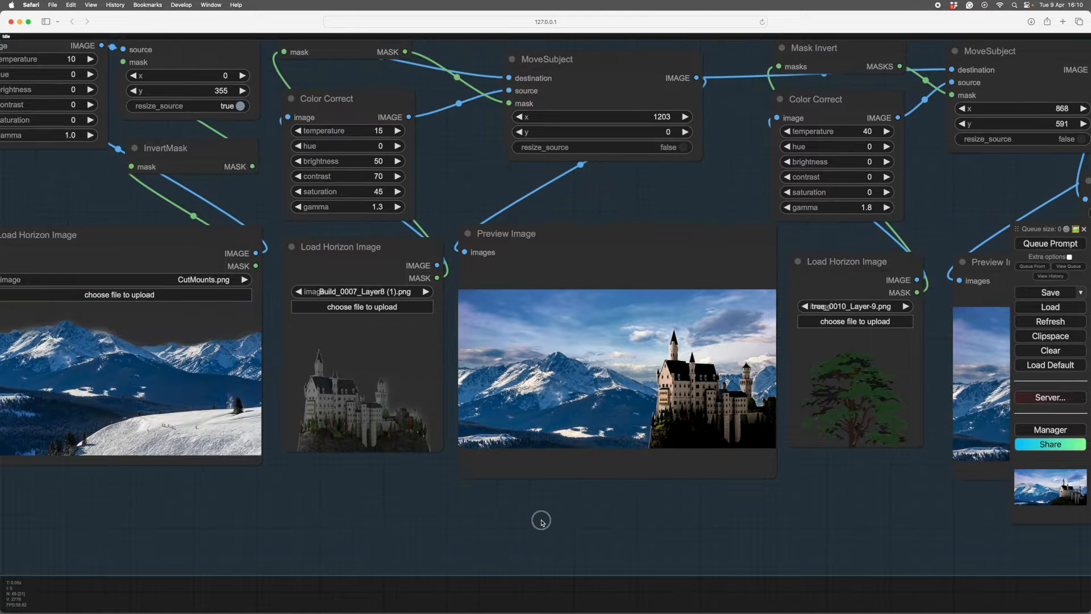
left_click_drag(444, 180, 462, 191)
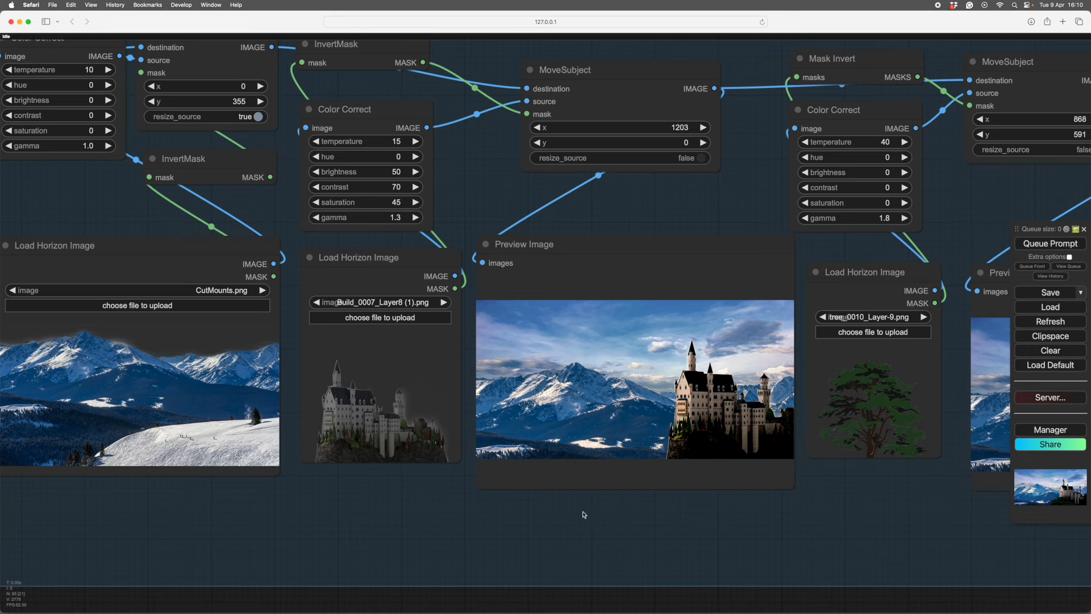
left_click_drag(584, 514, 458, 555)
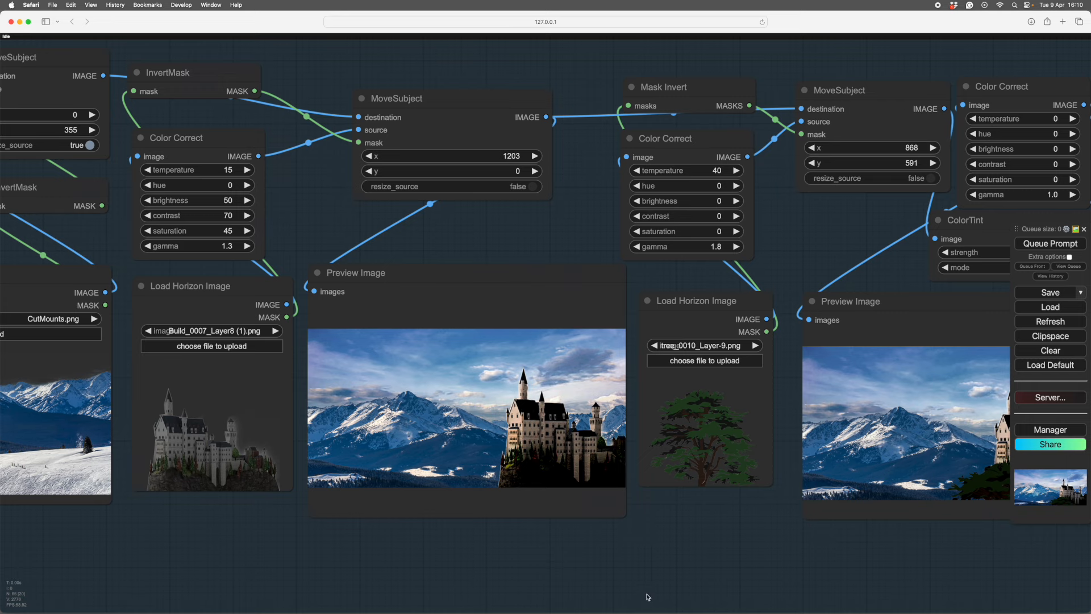
left_click_drag(765, 571, 549, 584)
left_click_drag(639, 570, 623, 590)
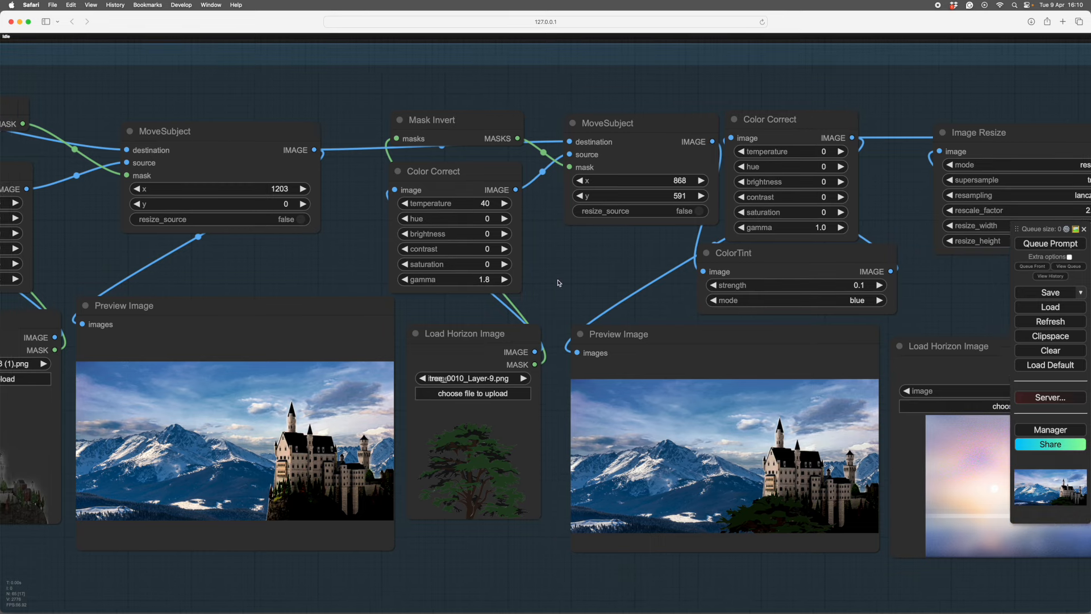
left_click_drag(739, 583, 546, 535)
scroll(477, 506, "up", 5)
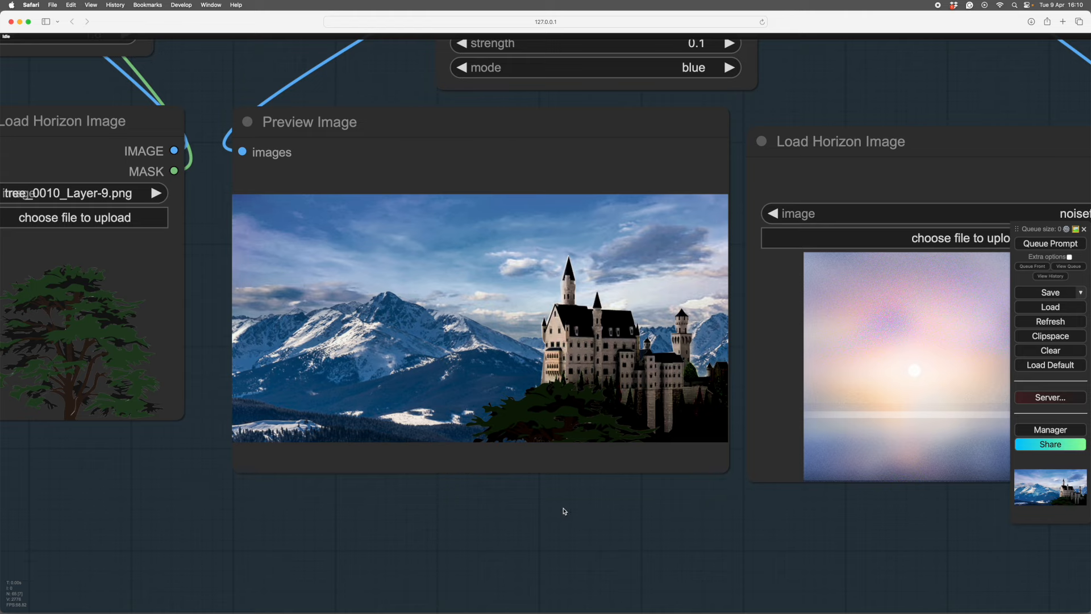
Step: Examine the noisefield3.jpg overlay image and its ImageBlend composite preview together with the connected Image Resize nodes
left_click_drag(584, 538, 414, 528)
scroll(414, 528, "right", 5)
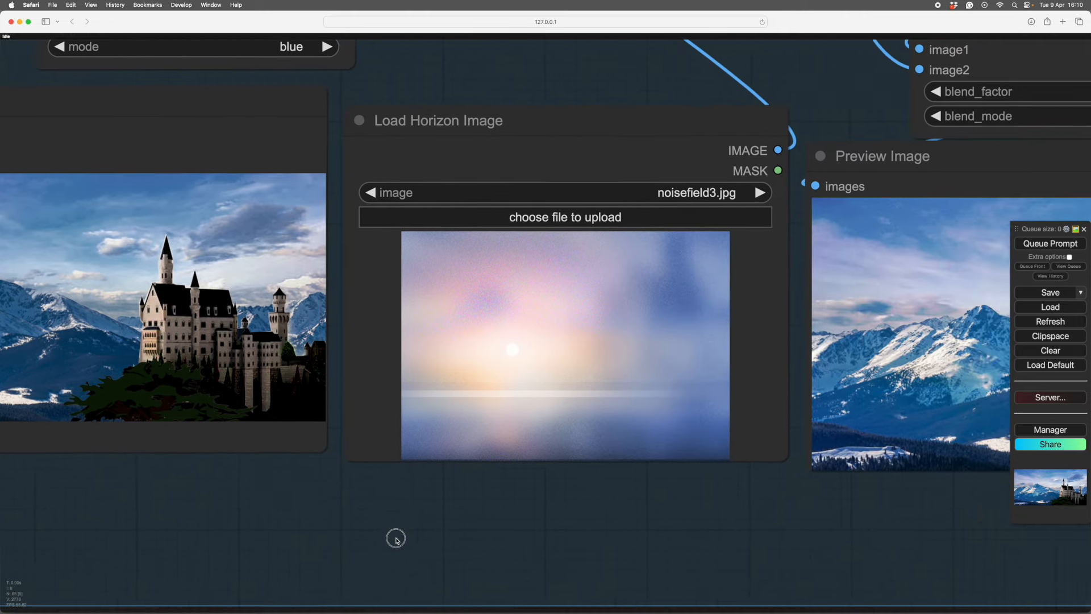
scroll(422, 531, "up", 3)
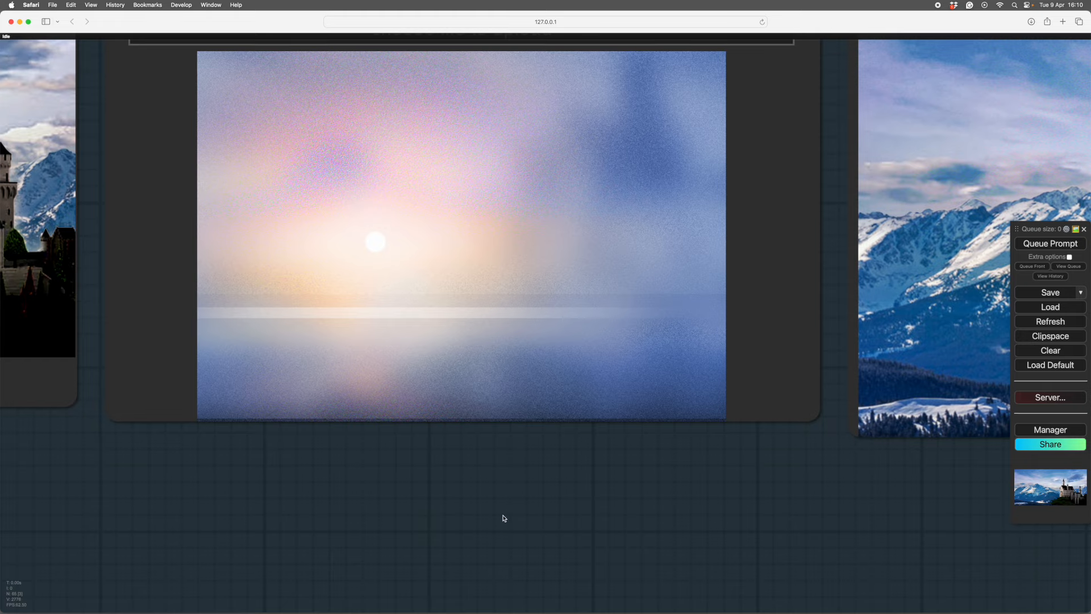
scroll(503, 518, "down", 2)
scroll(571, 526, "down", 3)
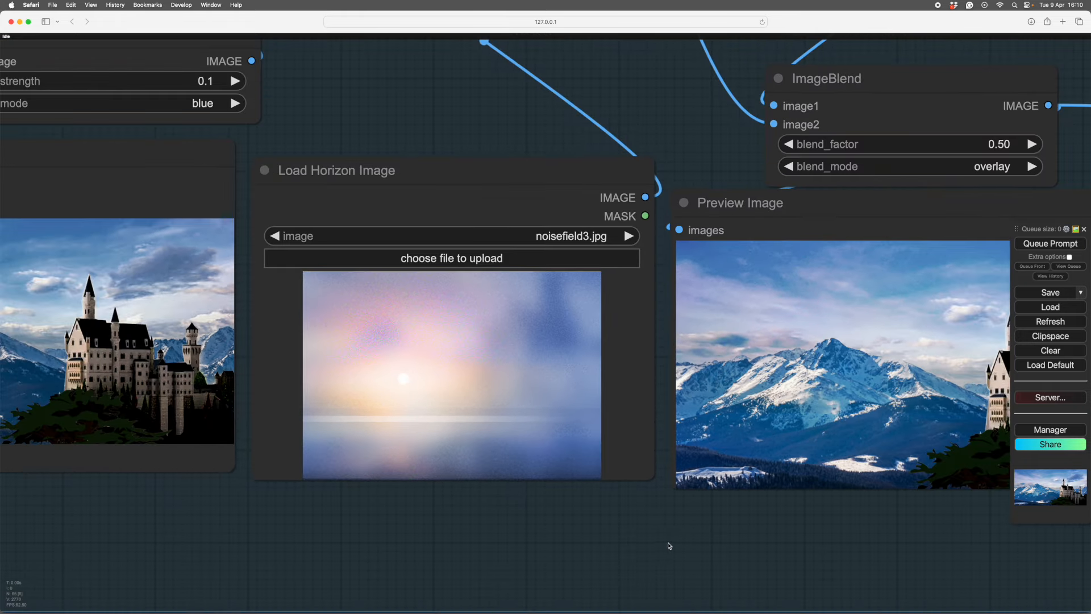
scroll(671, 541, "up", 3)
left_click_drag(590, 550, 428, 552)
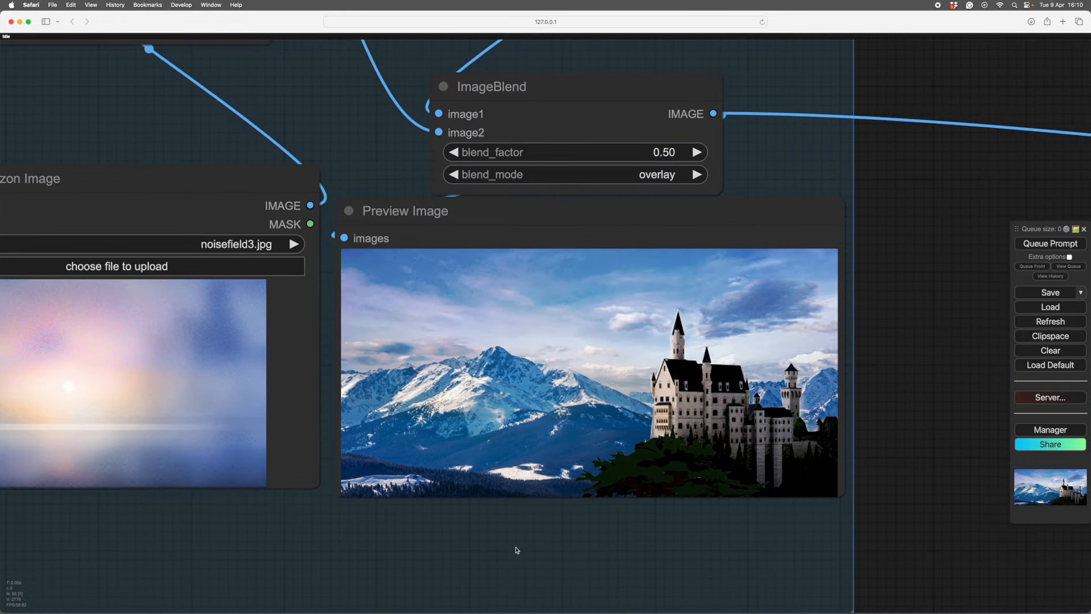
scroll(525, 547, "up", 4)
left_click_drag(567, 537, 553, 556)
scroll(553, 557, "down", 8)
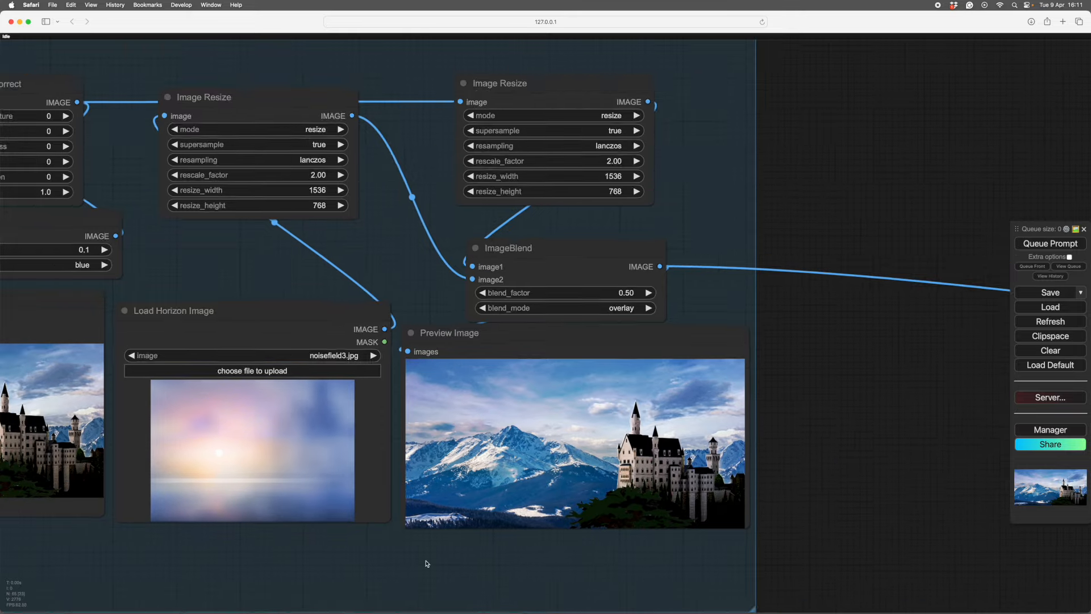
Step: Inspect the William Turner landscape painting used as the style reference in the IPAdapter group
left_click_drag(418, 564, 641, 519)
scroll(500, 515, "down", 3)
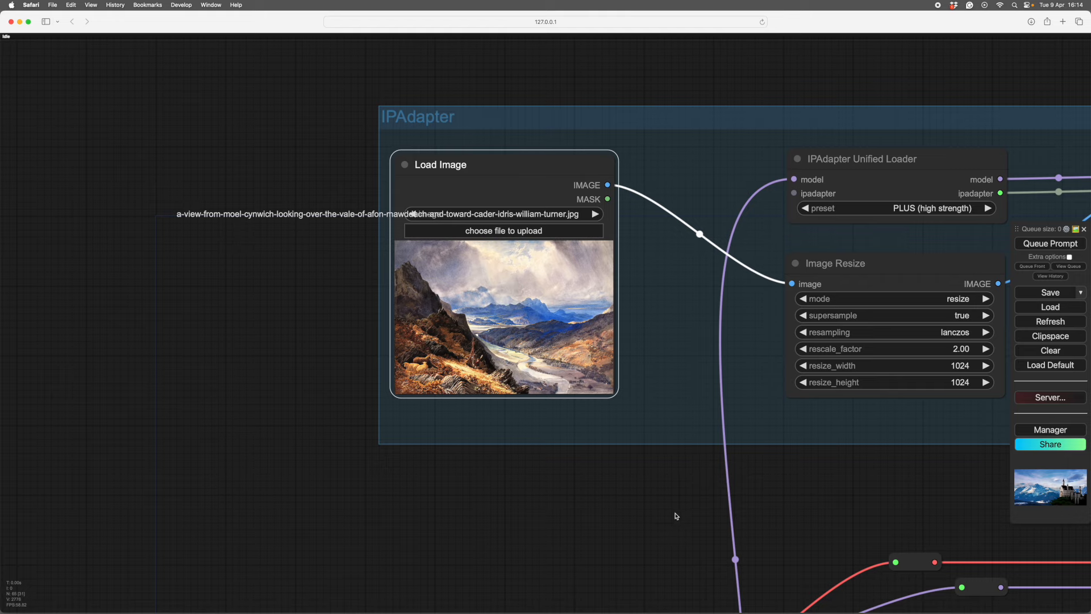
left_click_drag(627, 487, 659, 504)
scroll(660, 504, "up", 5)
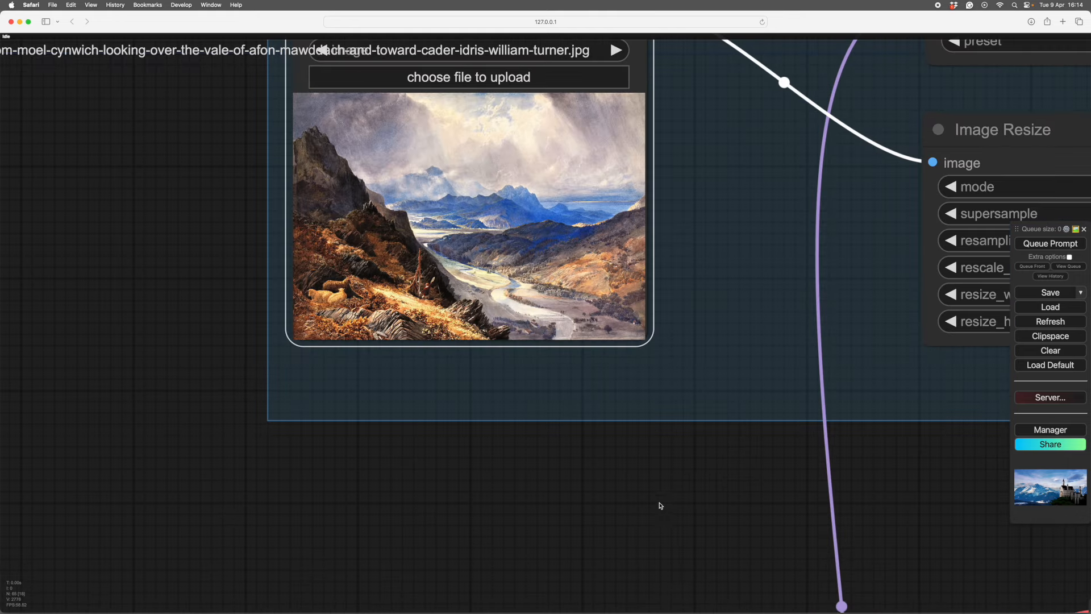
left_click_drag(684, 549, 691, 560)
scroll(725, 551, "up", 2)
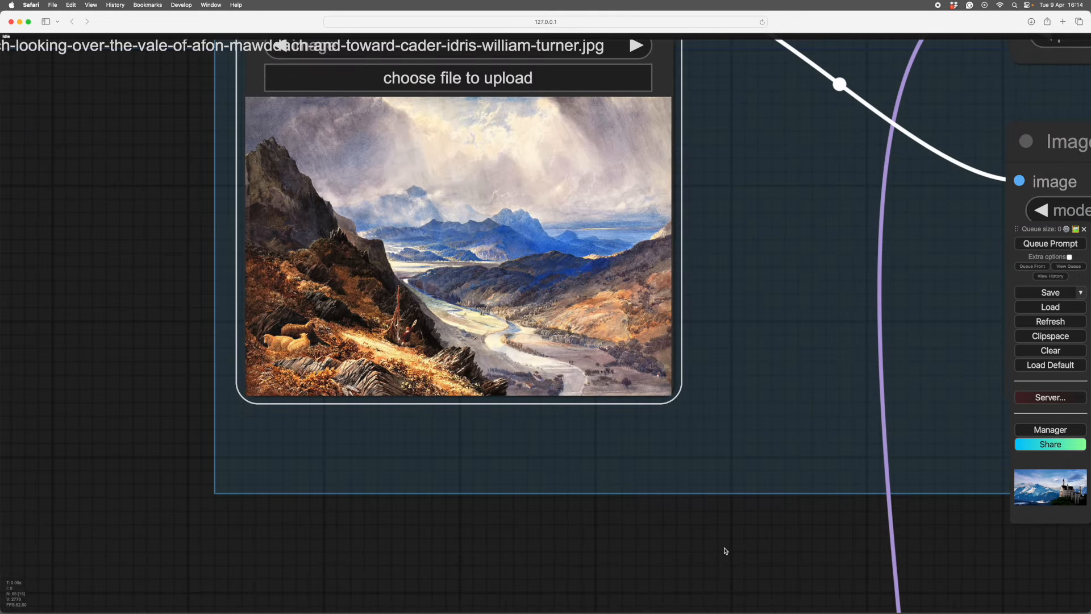
scroll(724, 551, "down", 3)
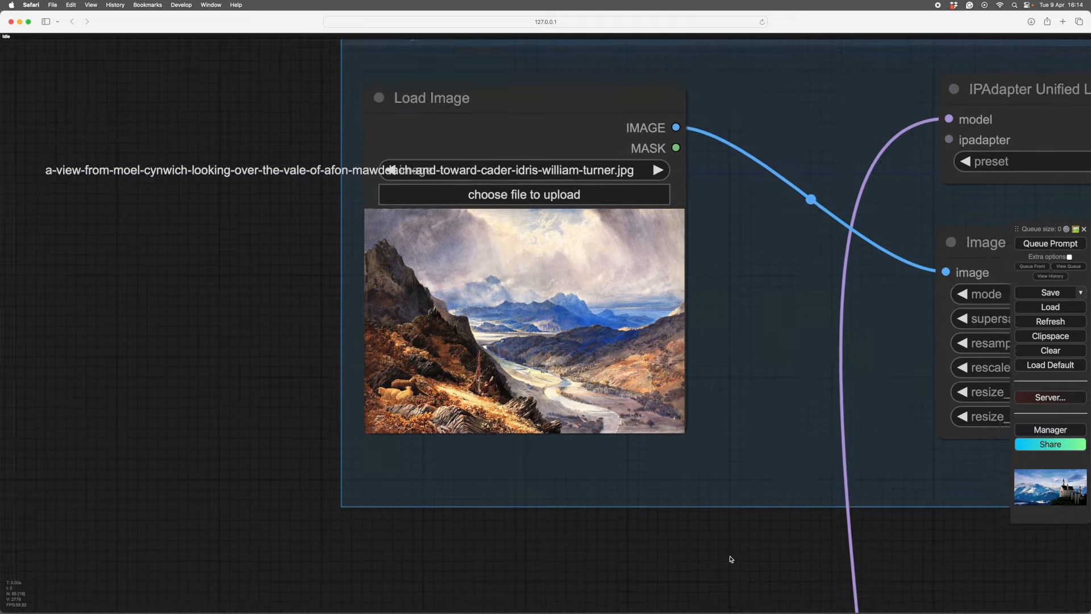
Step: Reactivate the bypassed Process group by setting its group nodes to Always
left_click_drag(722, 550, 507, 403)
scroll(507, 404, "down", 5)
left_click_drag(656, 410, 657, 60)
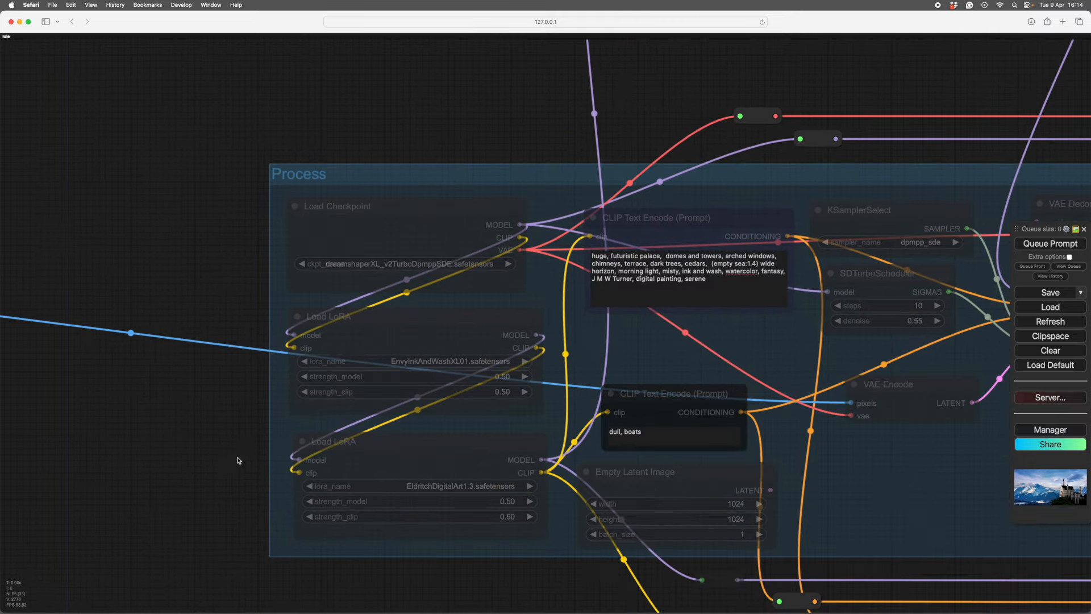
right_click(636, 344)
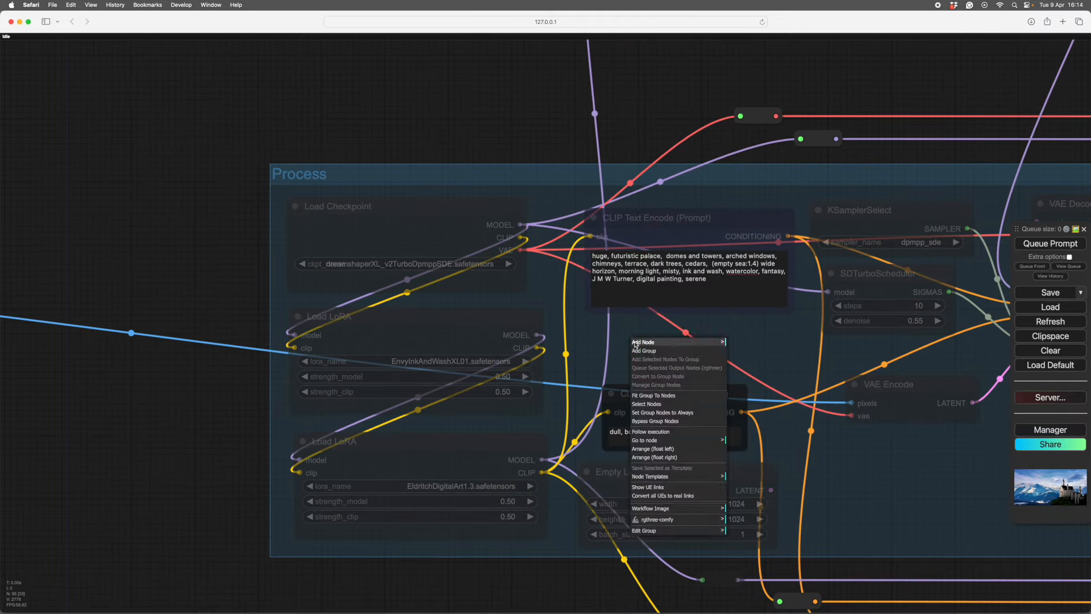
left_click(658, 414)
Step: Replace the empty sea phrase in the Process group's positive prompt with "distant mountains, valley far below," before "wide horizon"
left_click_drag(671, 357, 583, 476)
scroll(583, 475, "up", 6)
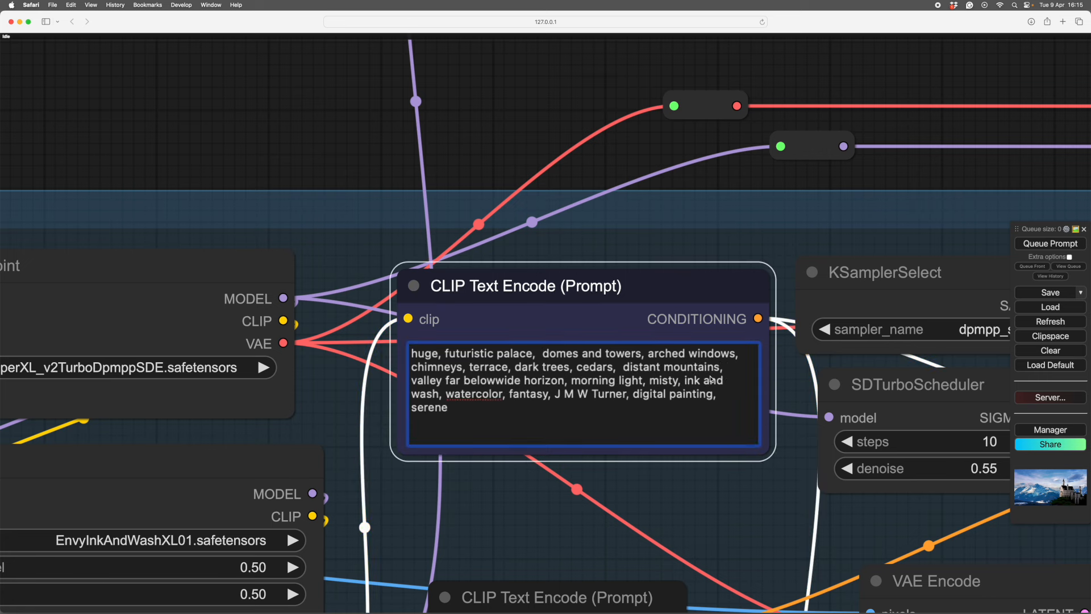
left_click(496, 379)
type(", vall")
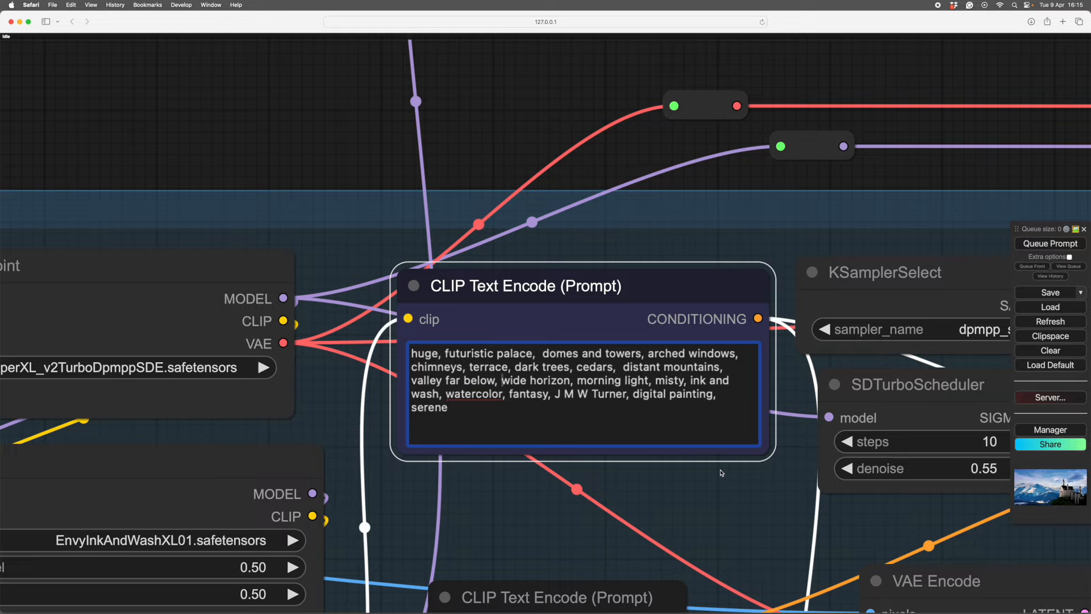
Step: Review the Process group's model, LoRA and sampler settings alongside its Preview Image
scroll(720, 473, "down", 5)
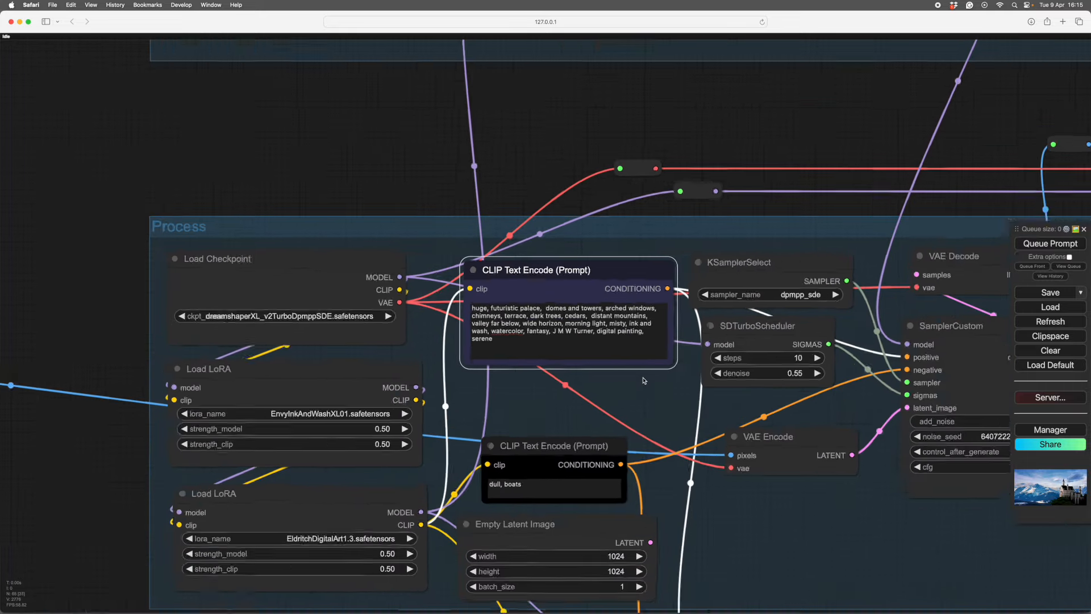
left_click_drag(795, 493, 381, 397)
scroll(724, 414, "down", 4)
left_click_drag(619, 551, 554, 550)
scroll(563, 539, "up", 3)
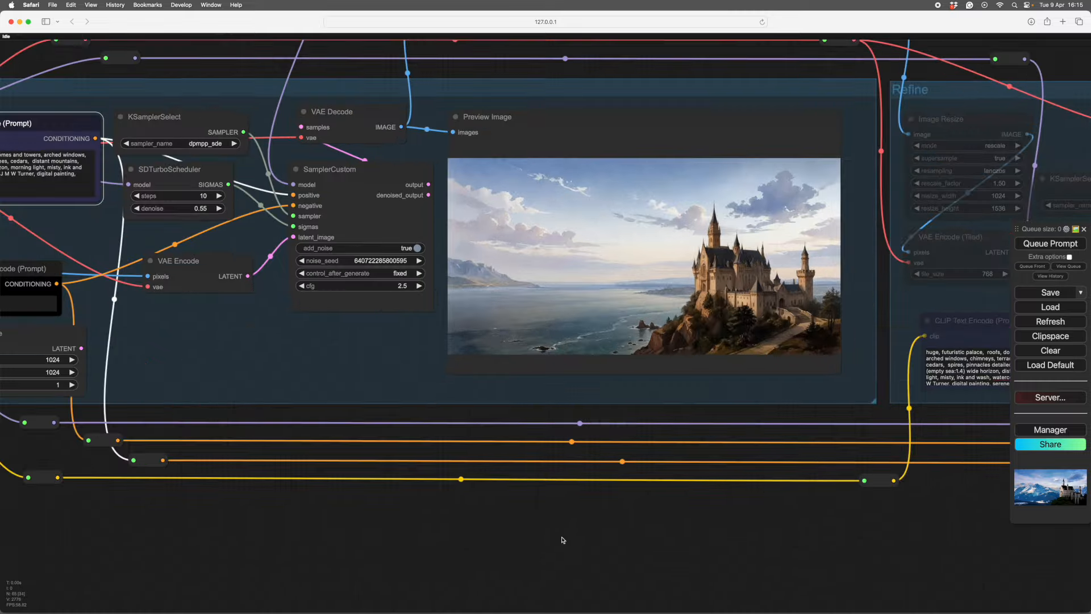
scroll(571, 538, "down", 2)
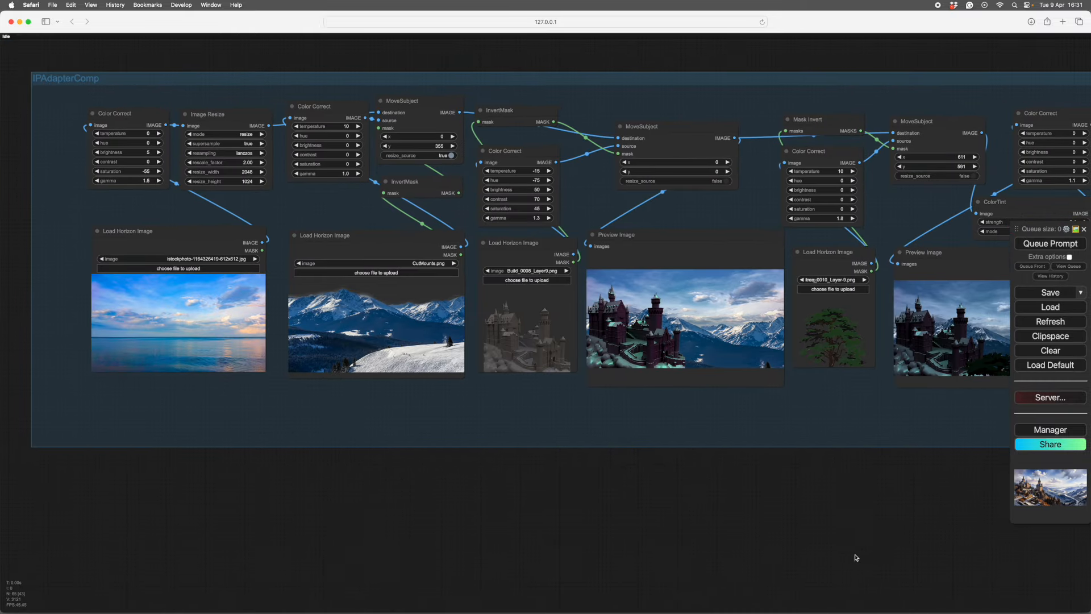
Step: Examine how the Build_0008_Layer9.png castle is composited with the sky and mountain layers in the IPAdapterComp group
left_click_drag(856, 558, 717, 544)
scroll(606, 501, "up", 8)
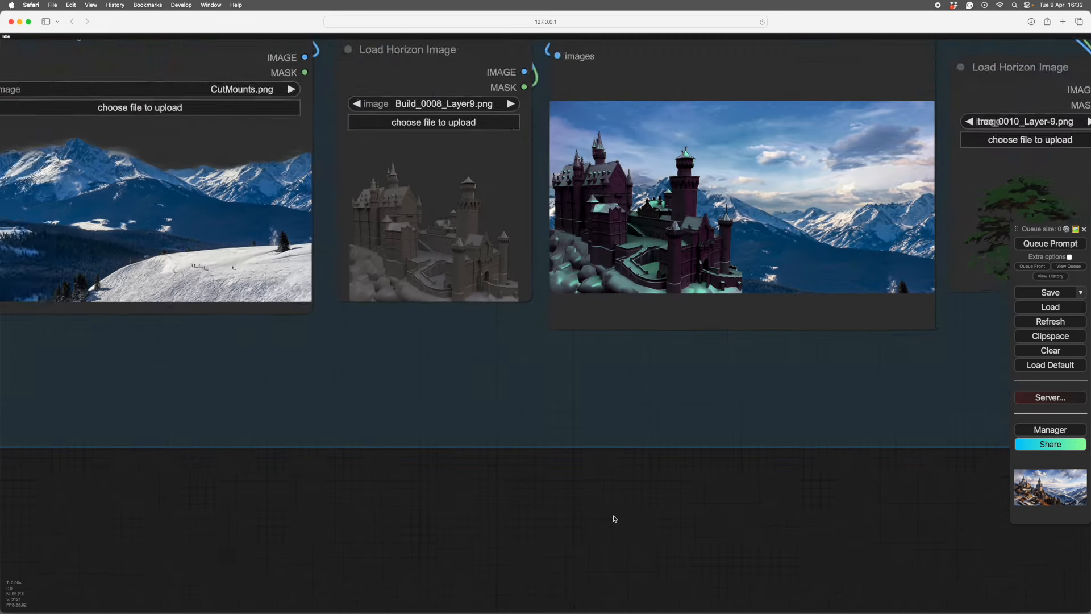
left_click_drag(613, 516, 649, 507)
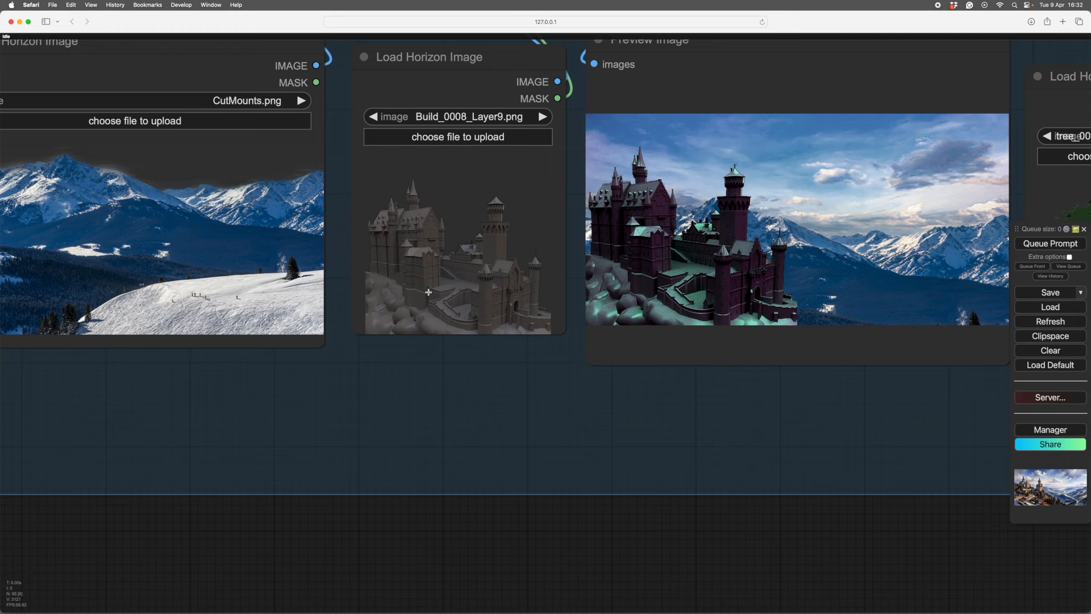
scroll(794, 513, "down", 2)
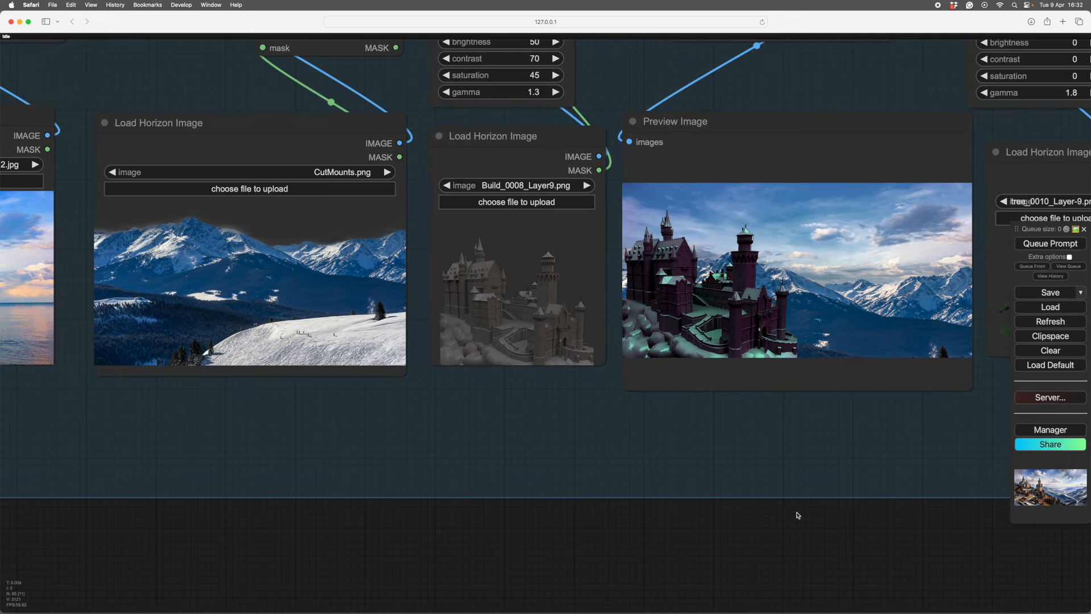
left_click_drag(825, 530, 687, 496)
left_click_drag(755, 509, 685, 542)
left_click_drag(791, 551, 795, 587)
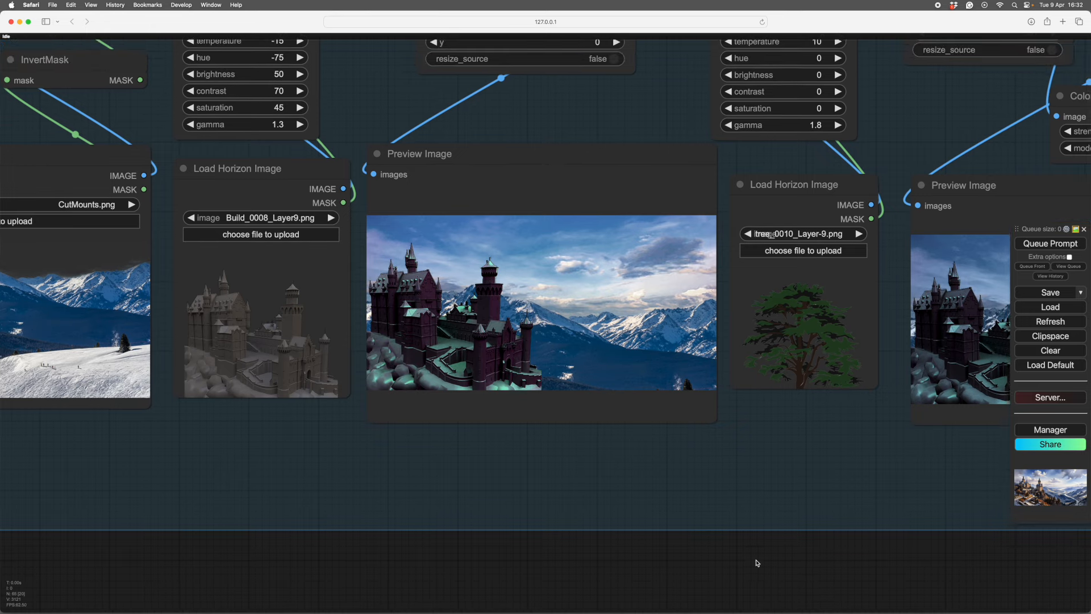
Step: Follow the Build_0008_Layer9.png composite through the tree layer, ColorTint and noise field overlay to the ImageBlend preview
scroll(853, 574, "right", 10)
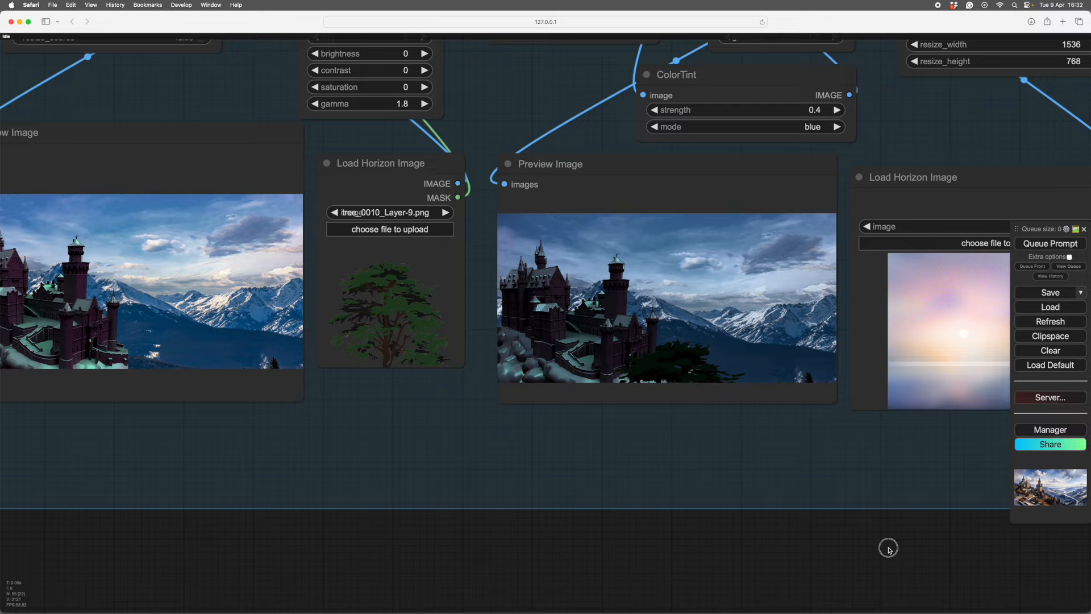
left_click_drag(887, 547, 805, 544)
left_click_drag(859, 572, 658, 531)
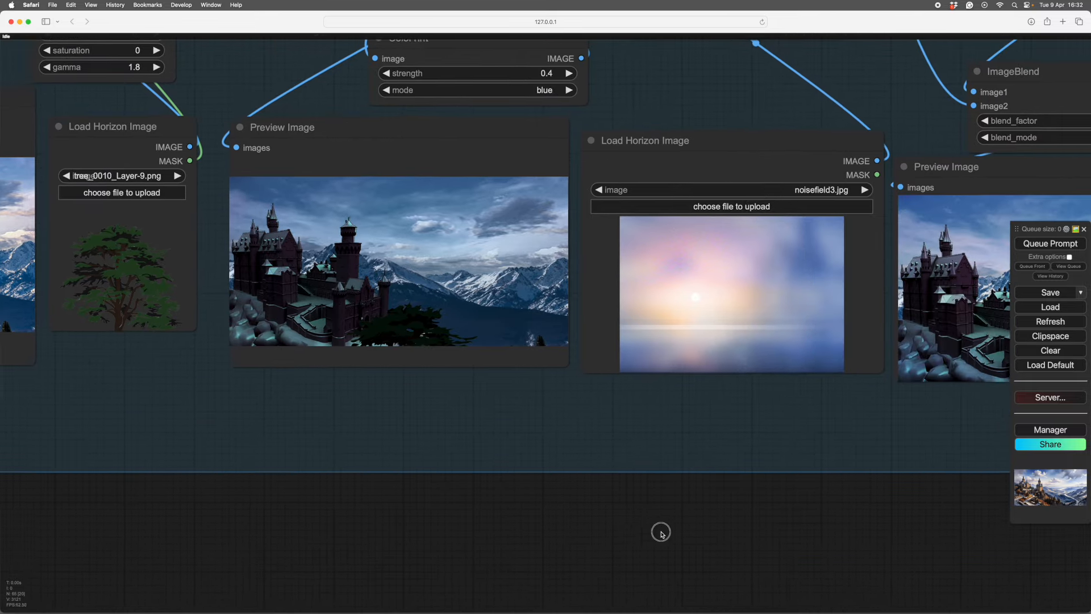
left_click_drag(792, 541, 565, 532)
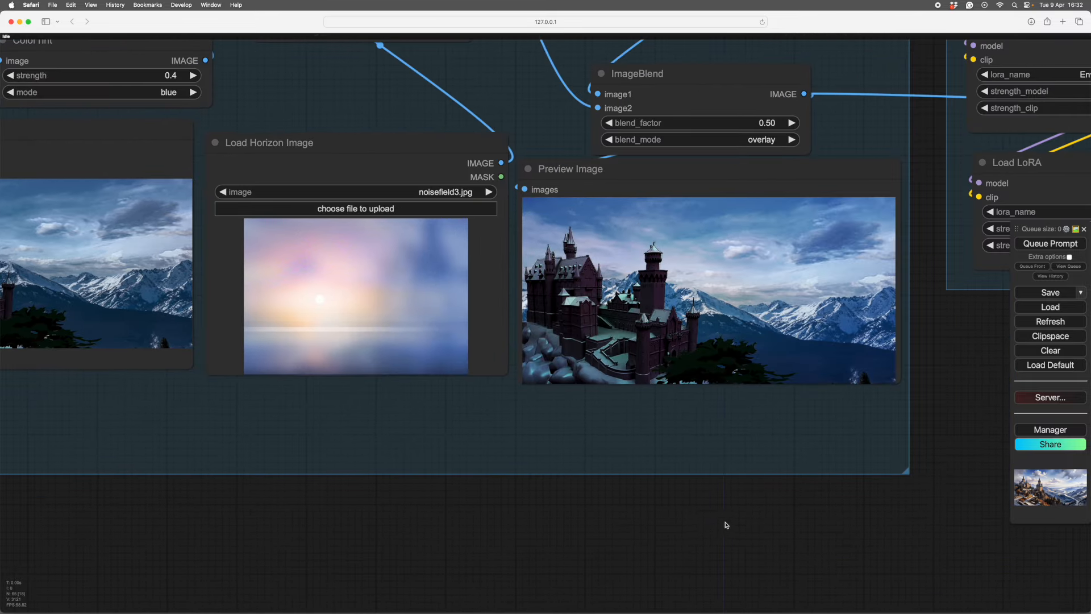
left_click_drag(724, 521, 625, 540)
left_click_drag(864, 450, 645, 426)
scroll(861, 490, "up", 2)
scroll(908, 462, "down", 2)
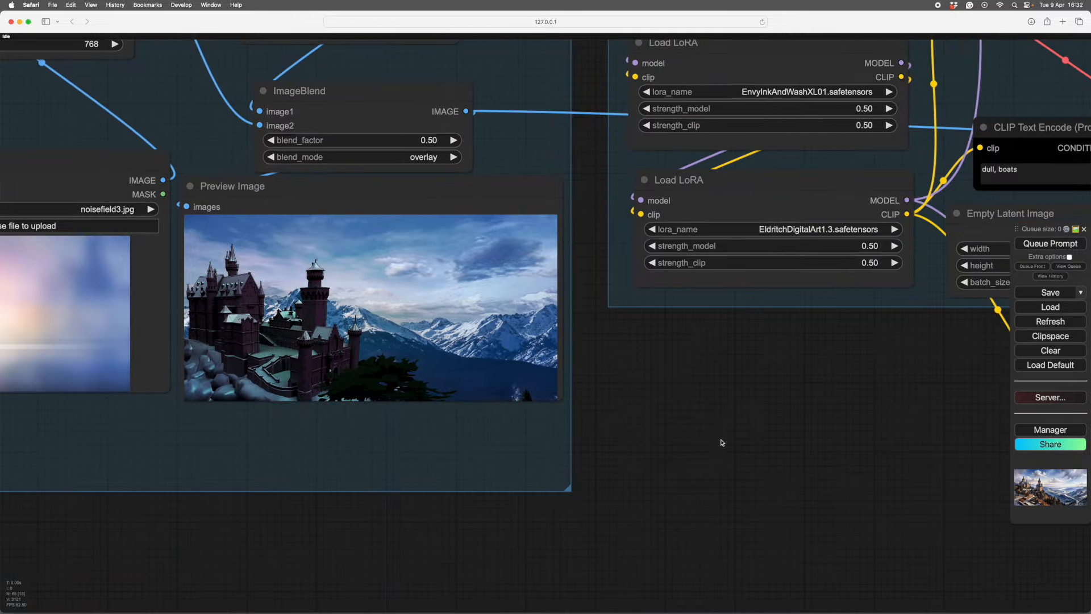
Step: Examine the baroque castle prompt and sampler settings in the Process group, and inspect the generated preview up close
left_click_drag(832, 471, 611, 454)
left_click_drag(745, 450, 498, 450)
scroll(653, 443, "down", 7)
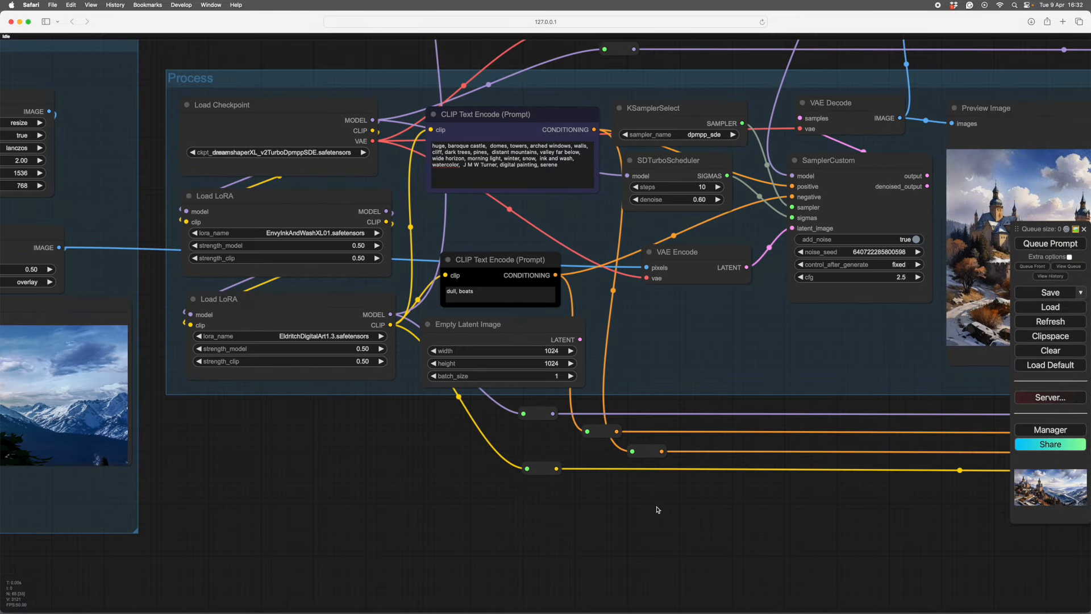
scroll(489, 507, "up", 5)
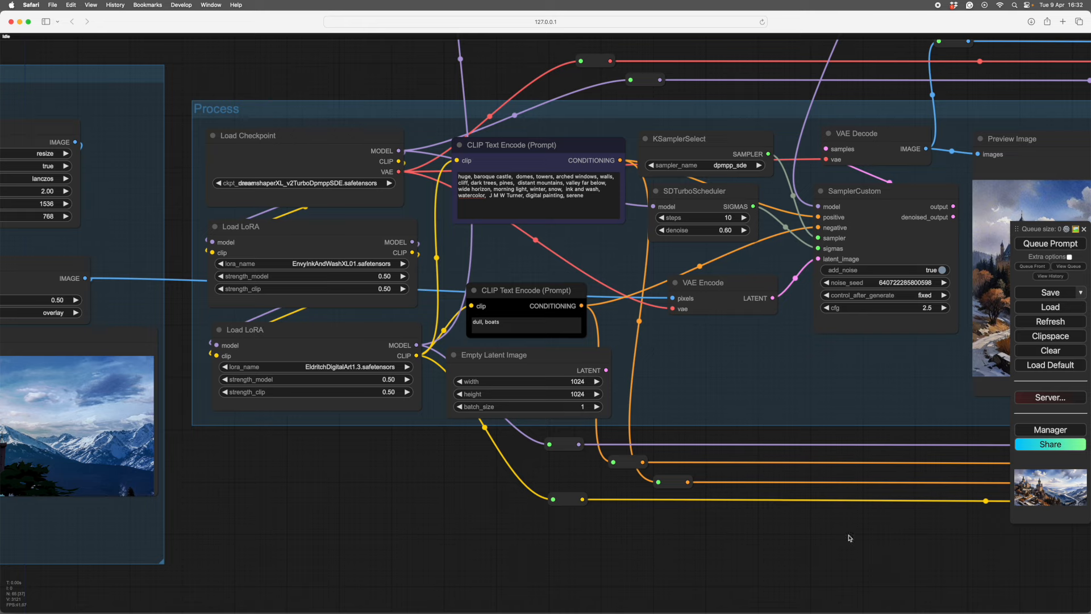
left_click_drag(849, 538, 327, 554)
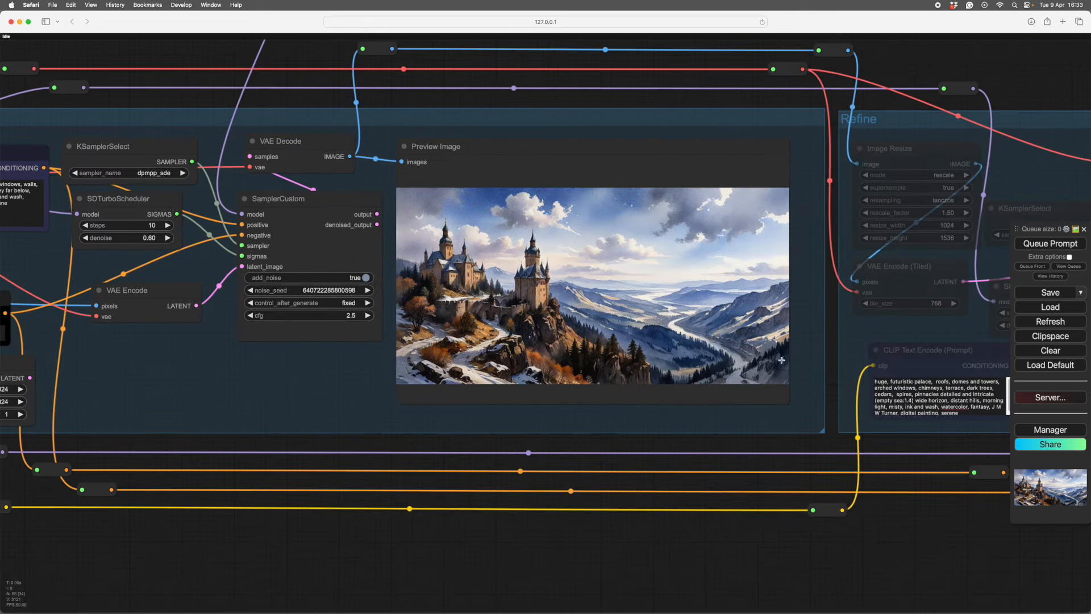
scroll(689, 507, "up", 3)
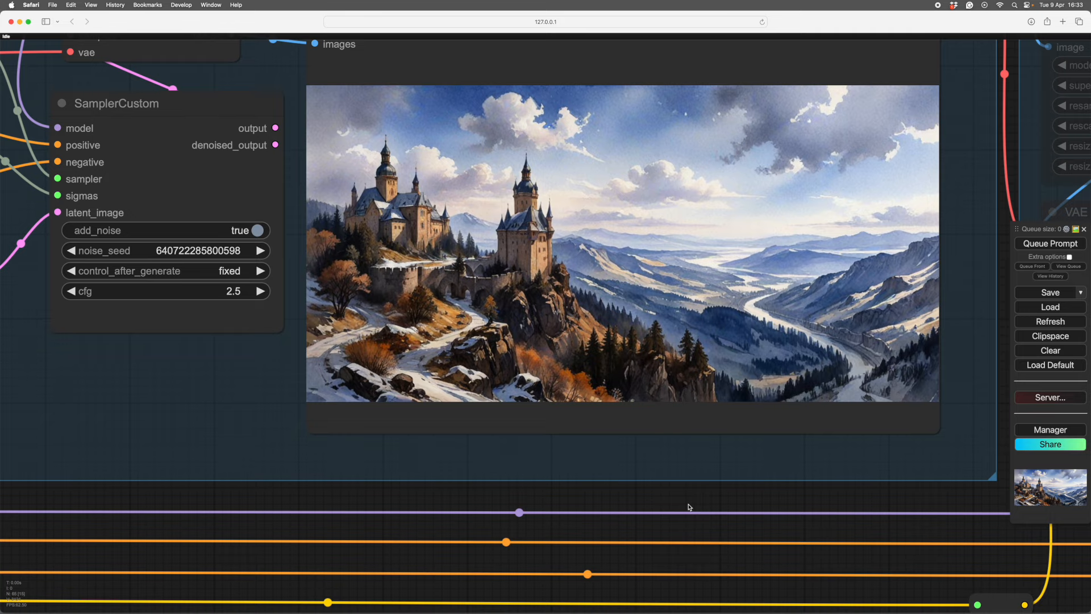
scroll(688, 507, "down", 5)
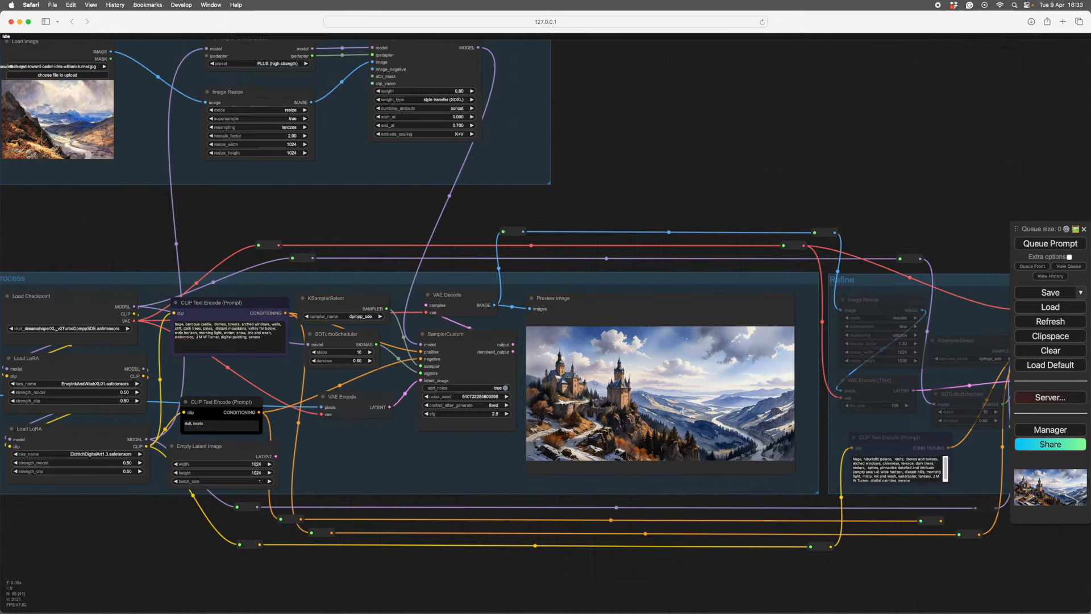
Step: Inspect the castles, rocky foreground and river valley in the Process group's Preview Image up close
left_click_drag(657, 192, 733, 215)
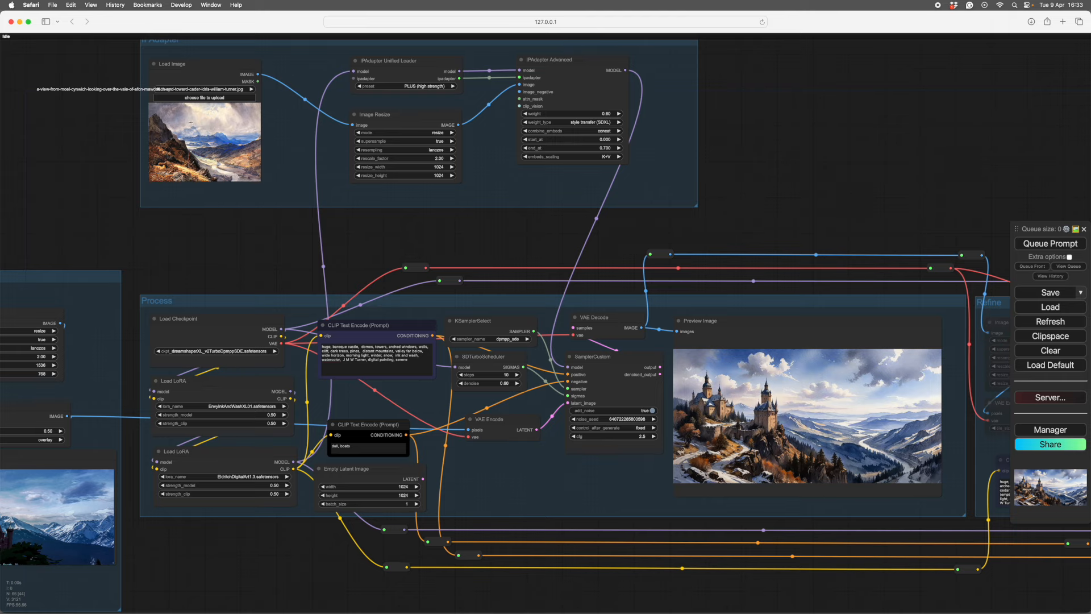
left_click_drag(778, 185, 636, 49)
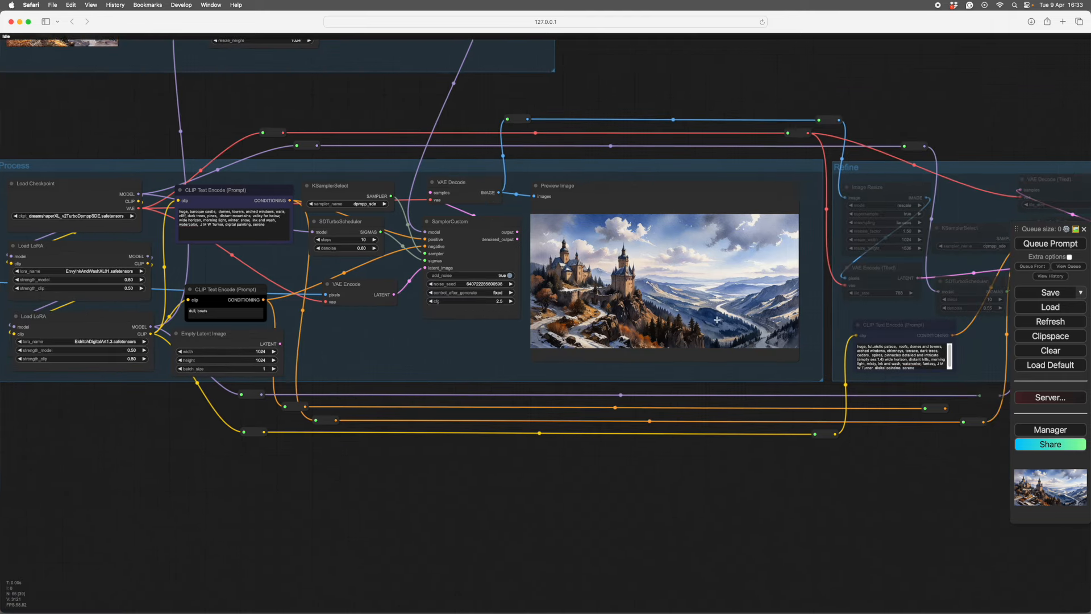
left_click_drag(746, 473, 714, 489)
scroll(714, 489, "up", 5)
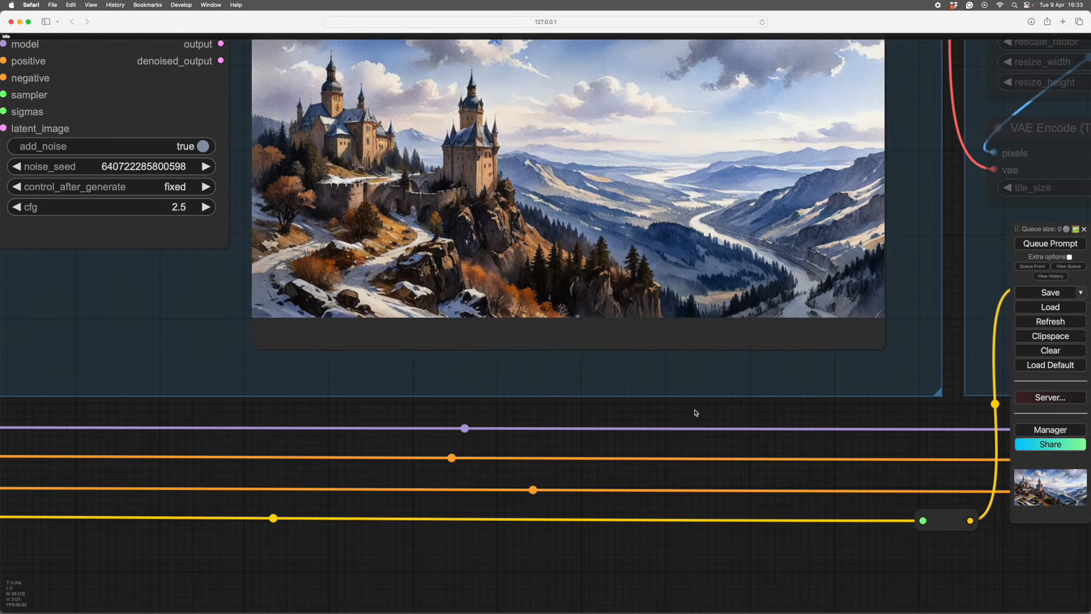
left_click_drag(696, 413, 710, 518)
scroll(717, 501, "up", 2)
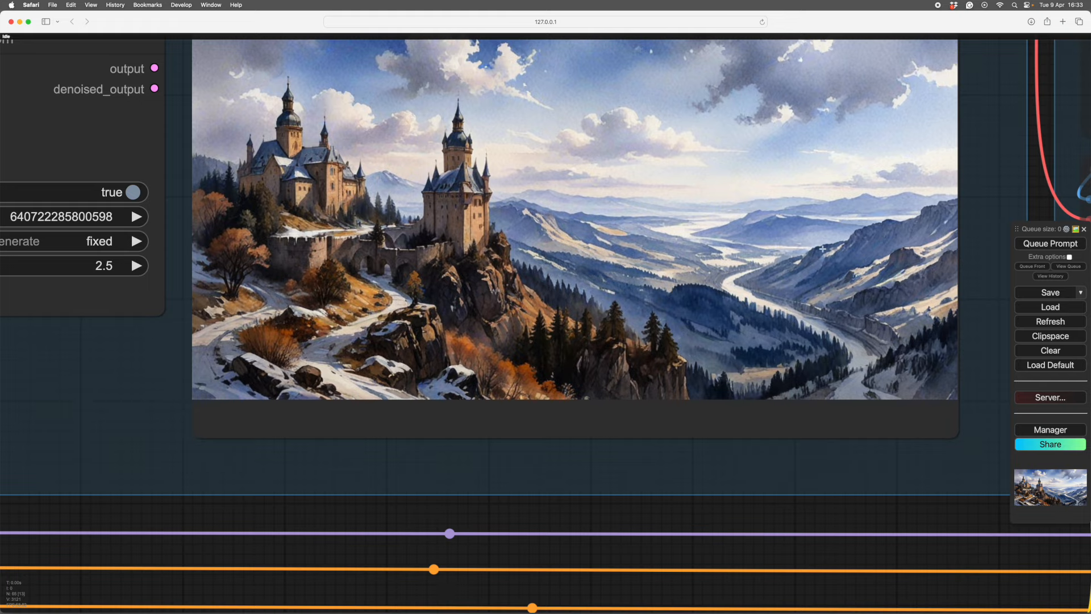
scroll(892, 506, "up", 1)
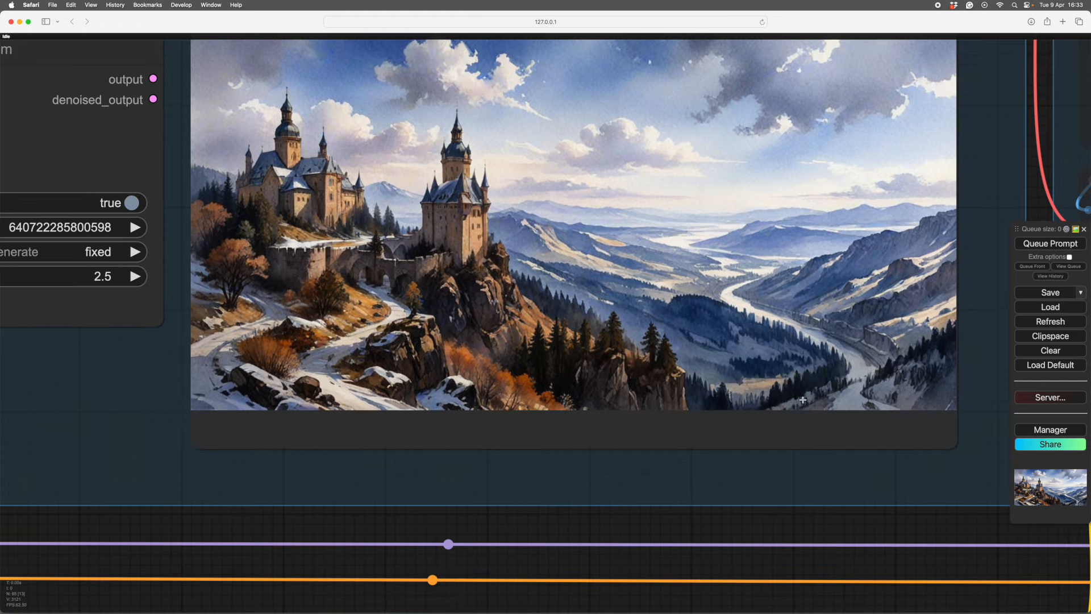
scroll(782, 374, "up", 2)
scroll(783, 374, "down", 1)
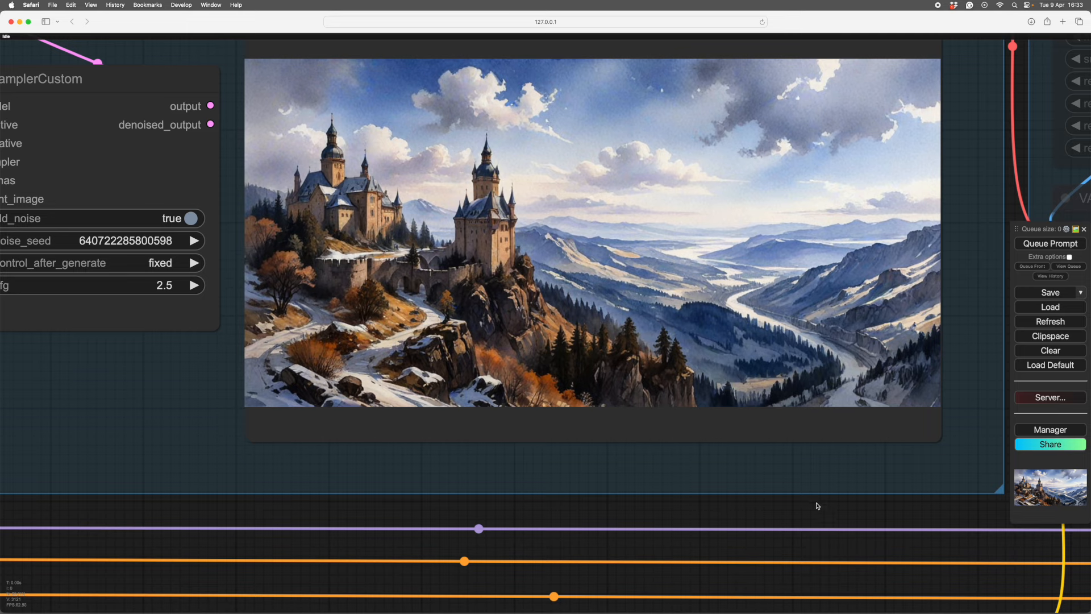
left_click_drag(817, 505, 847, 565)
scroll(803, 365, "up", 3)
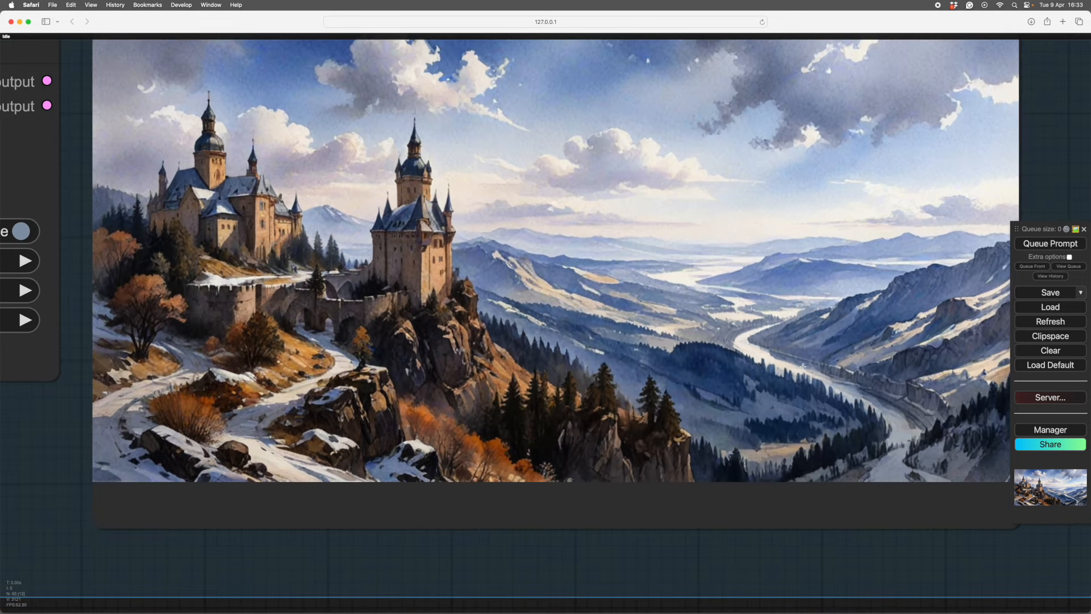
Step: Examine the clouds, sky and distant hills in the Process group's castle preview at several magnifications
left_click_drag(1039, 134, 1052, 280)
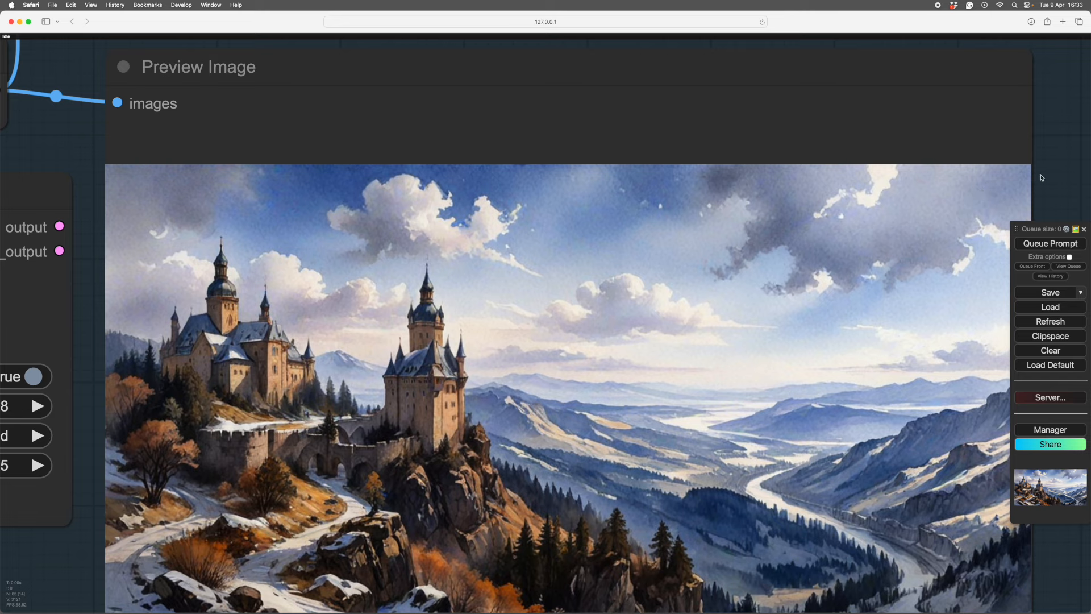
scroll(1050, 177, "down", 2)
left_click_drag(1050, 193, 889, 234)
scroll(891, 234, "up", 5)
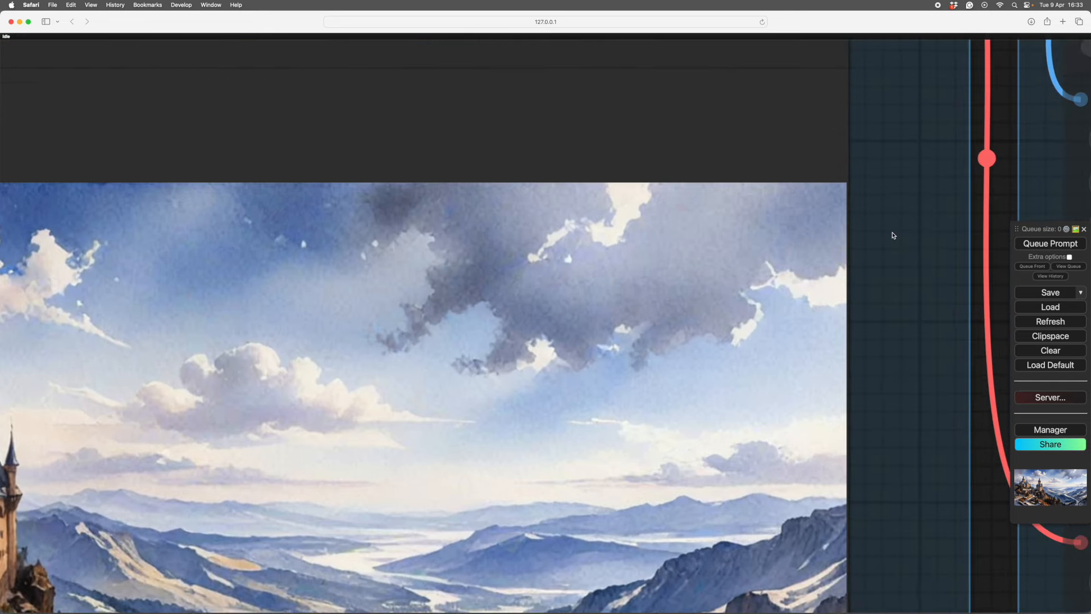
scroll(893, 234, "down", 7)
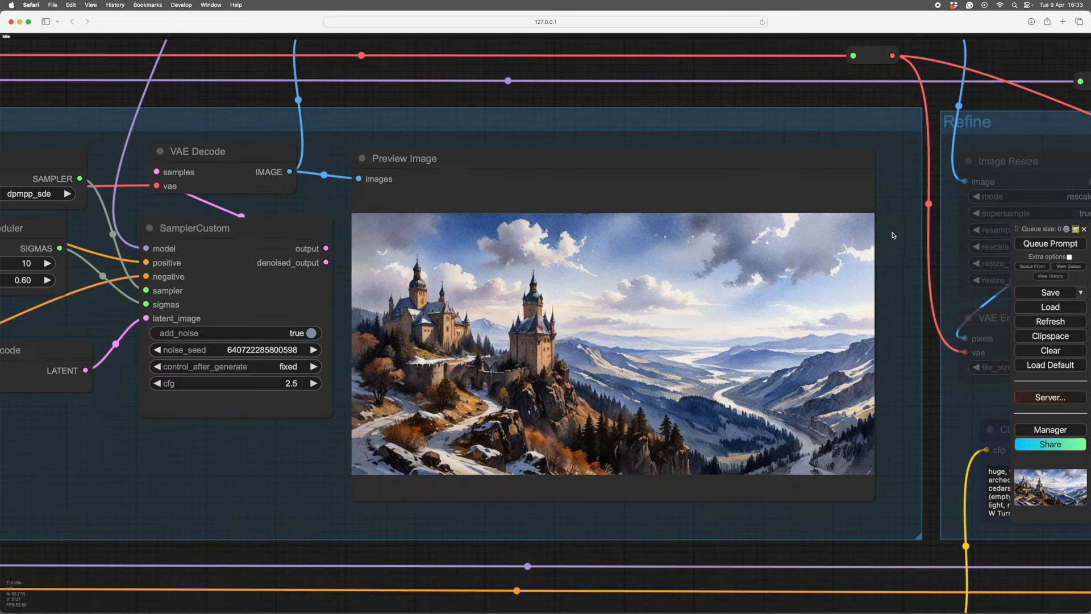
left_click_drag(889, 377, 896, 318)
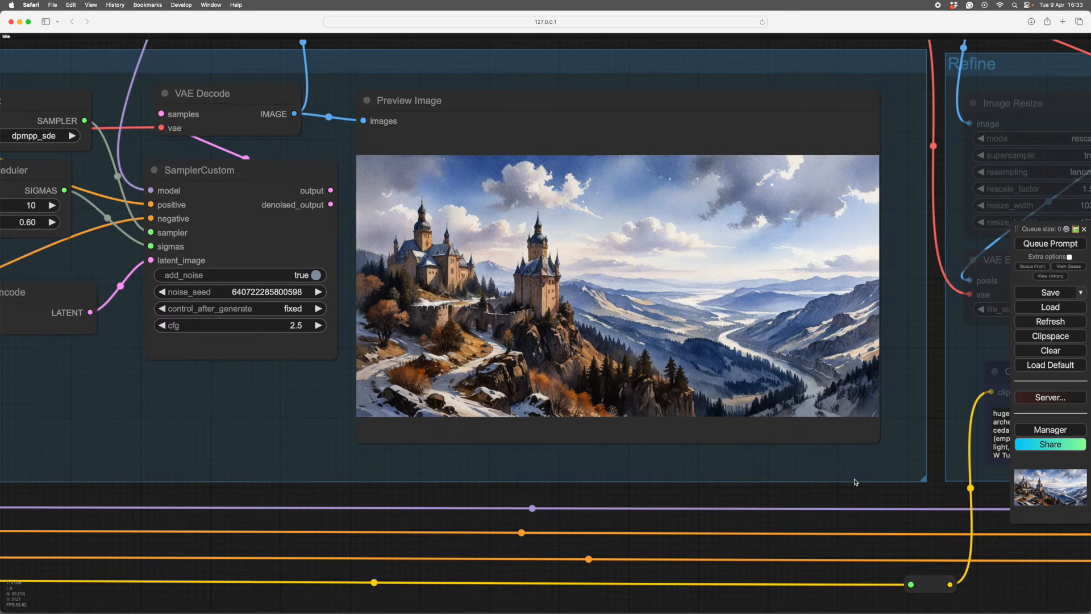
left_click_drag(837, 500, 858, 571)
scroll(785, 360, "up", 6)
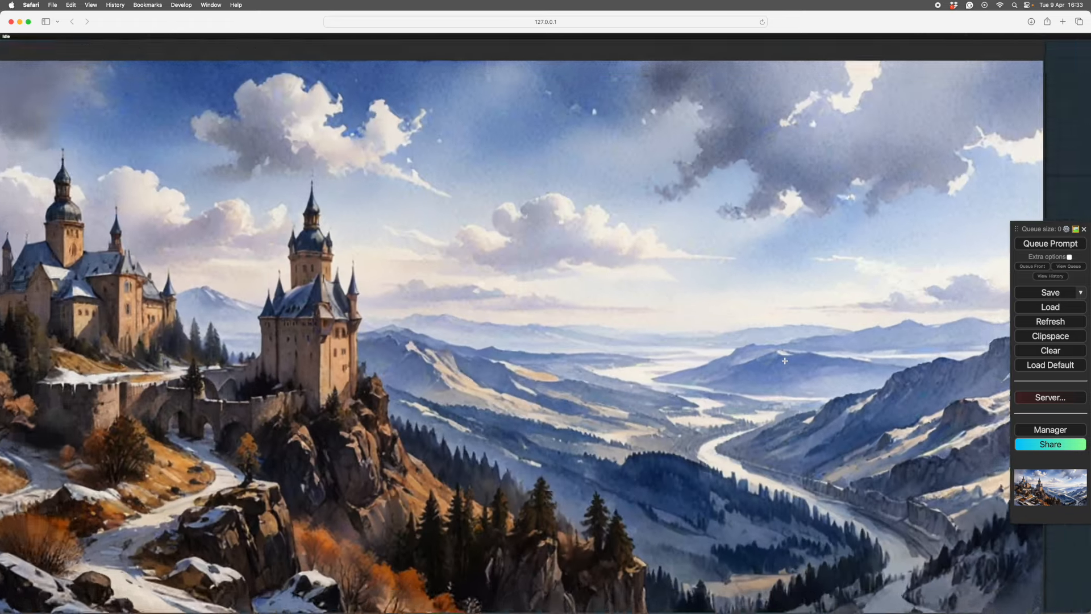
scroll(784, 360, "down", 7)
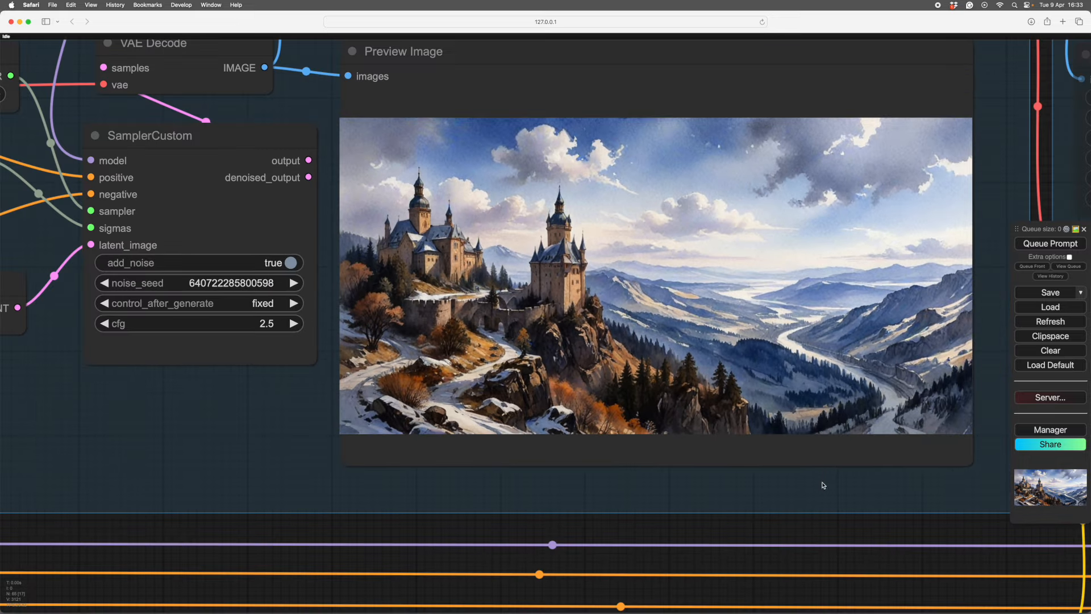
Step: Review the Process group's castle preview alongside its SamplerCustom and SDTurboScheduler settings and the neighbouring Refine group
left_click_drag(823, 485, 735, 502)
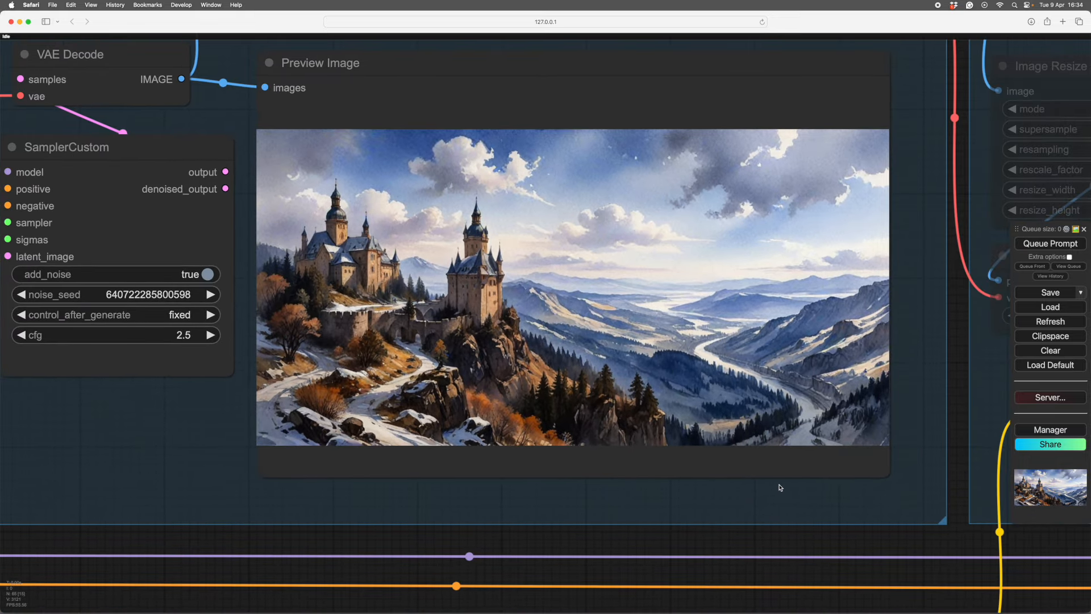
left_click_drag(742, 502, 880, 521)
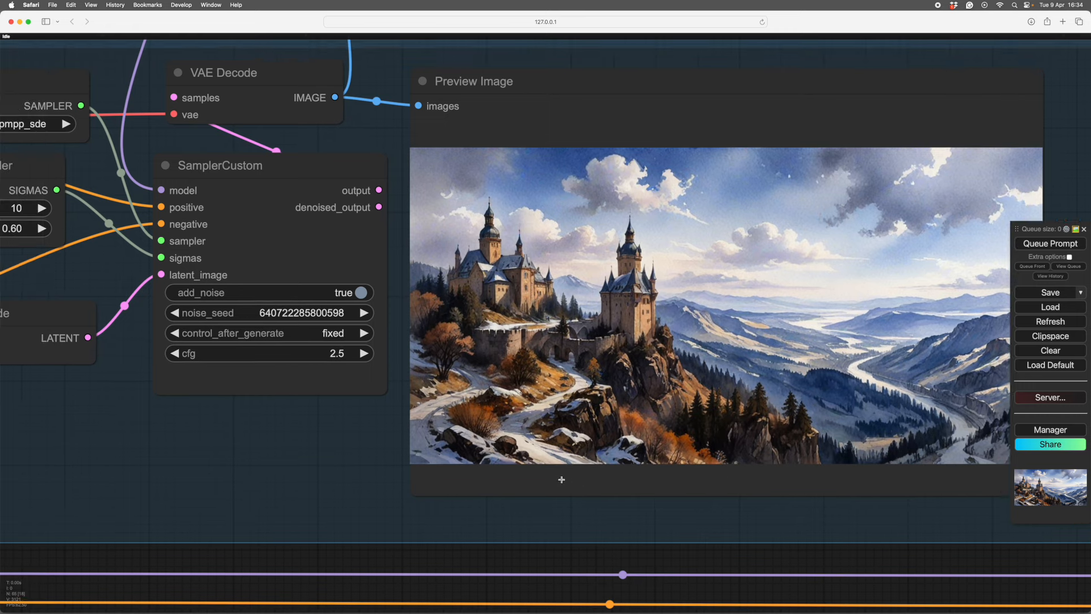
left_click_drag(334, 453, 819, 473)
left_click_drag(573, 488, 767, 509)
left_click_drag(822, 539, 497, 441)
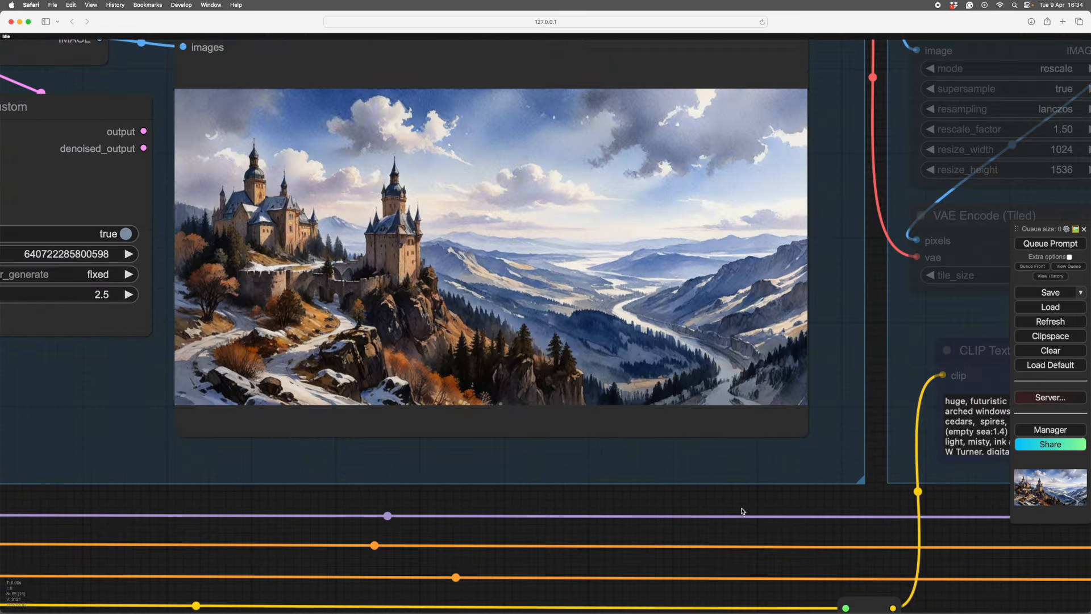
left_click_drag(731, 499, 657, 517)
scroll(820, 524, "down", 3)
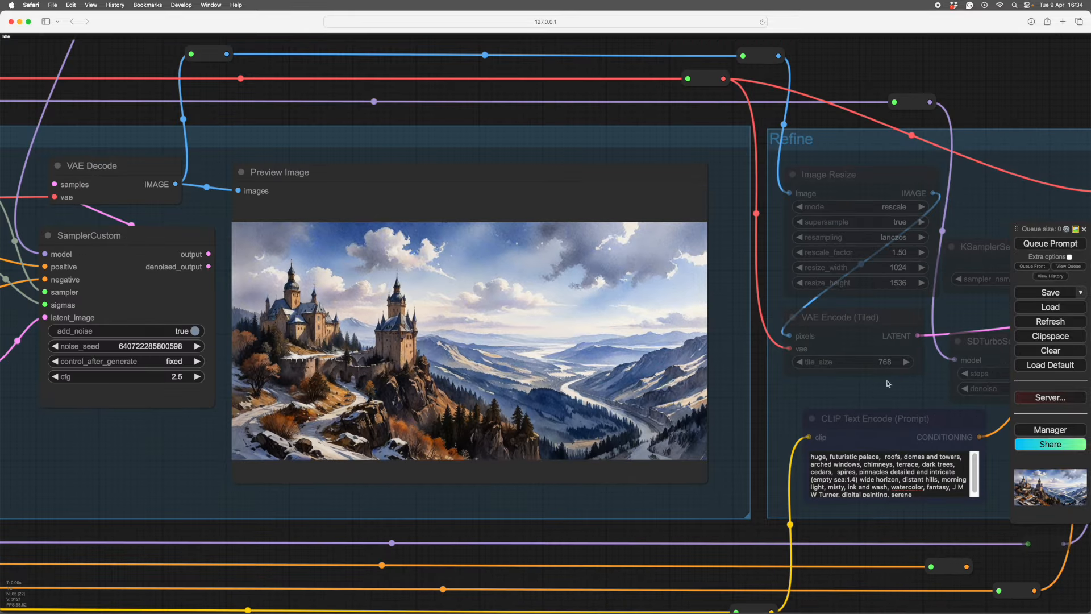
left_click_drag(873, 529, 898, 538)
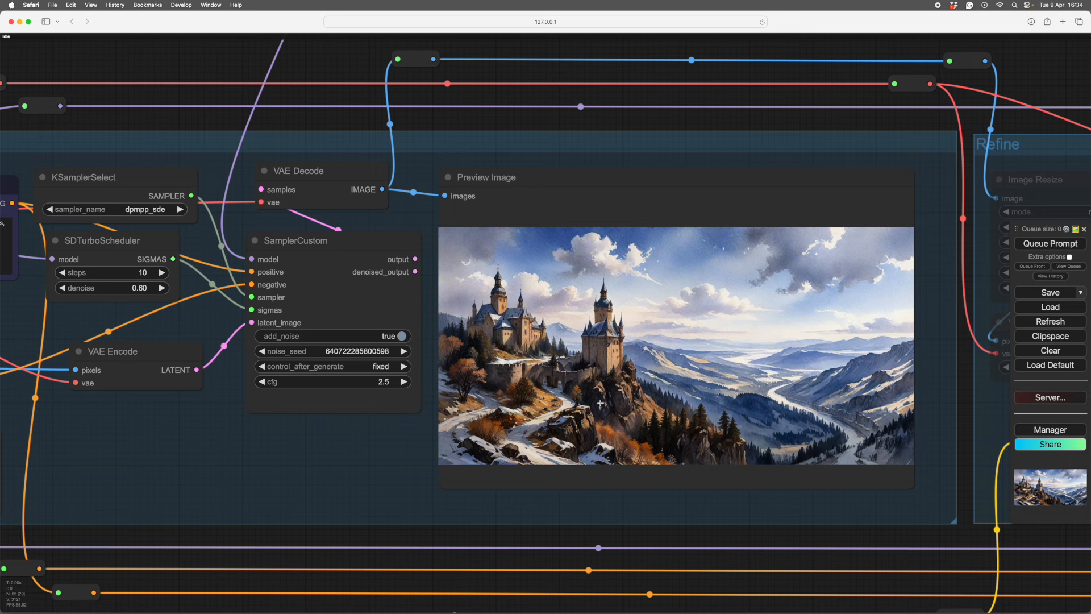
left_click_drag(782, 527, 611, 516)
left_click(792, 533)
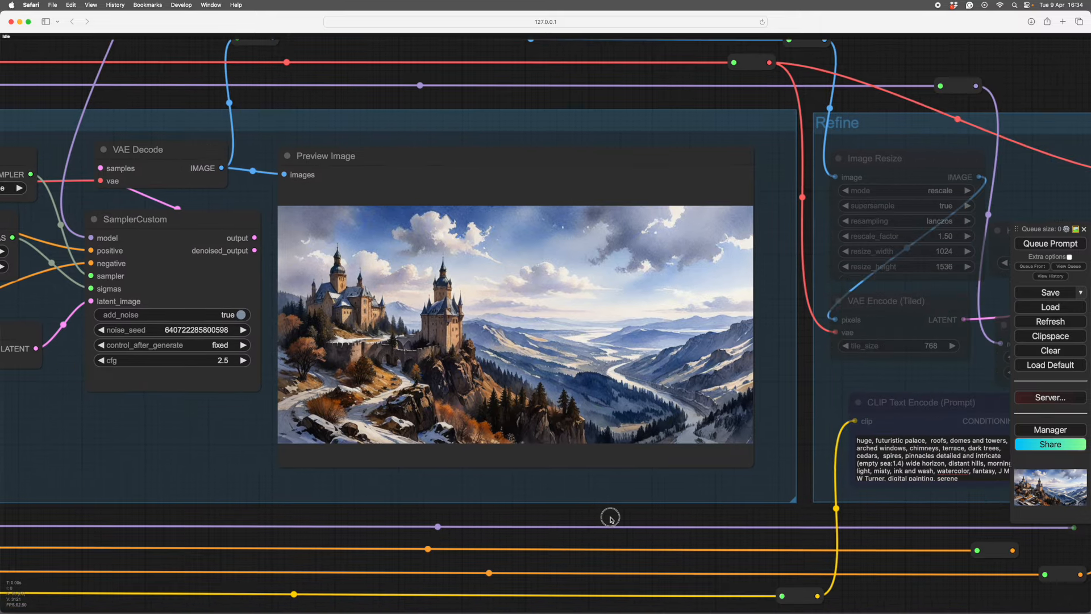
Step: Examine the Refine group's Image Resize, tiled VAE Encode, futuristic palace prompt and sampler settings beside the Process preview
left_click_drag(856, 516, 555, 533)
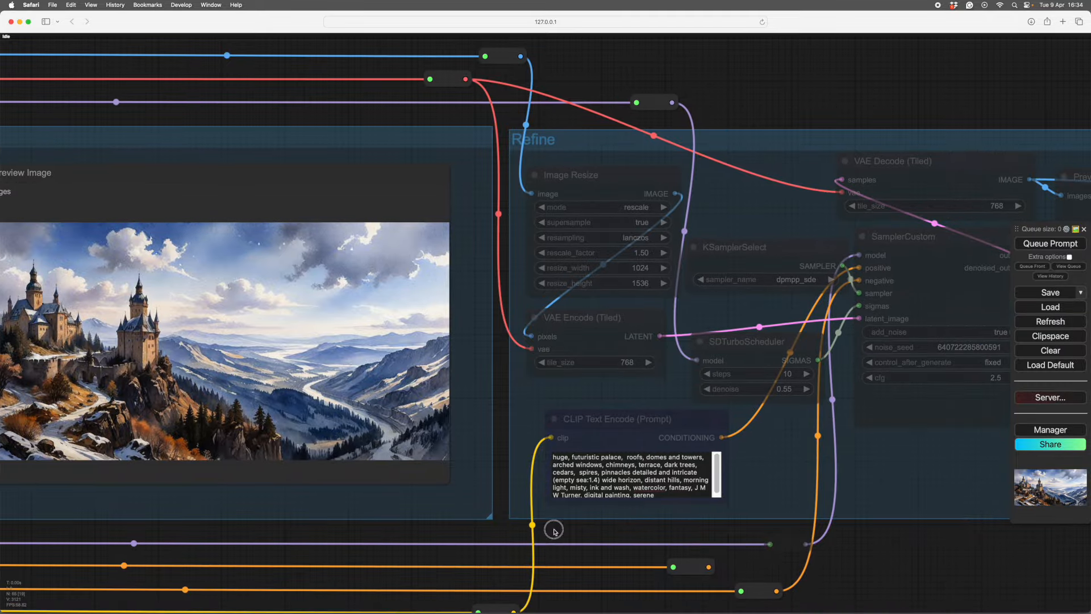
left_click(880, 568)
left_click_drag(880, 567, 1010, 573)
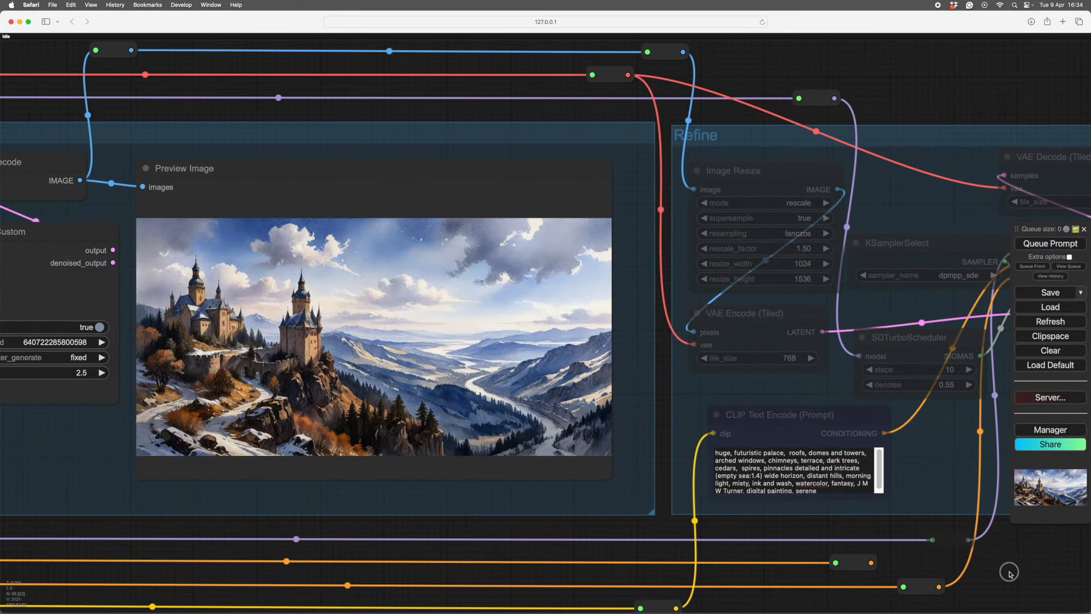
left_click_drag(654, 522, 719, 540)
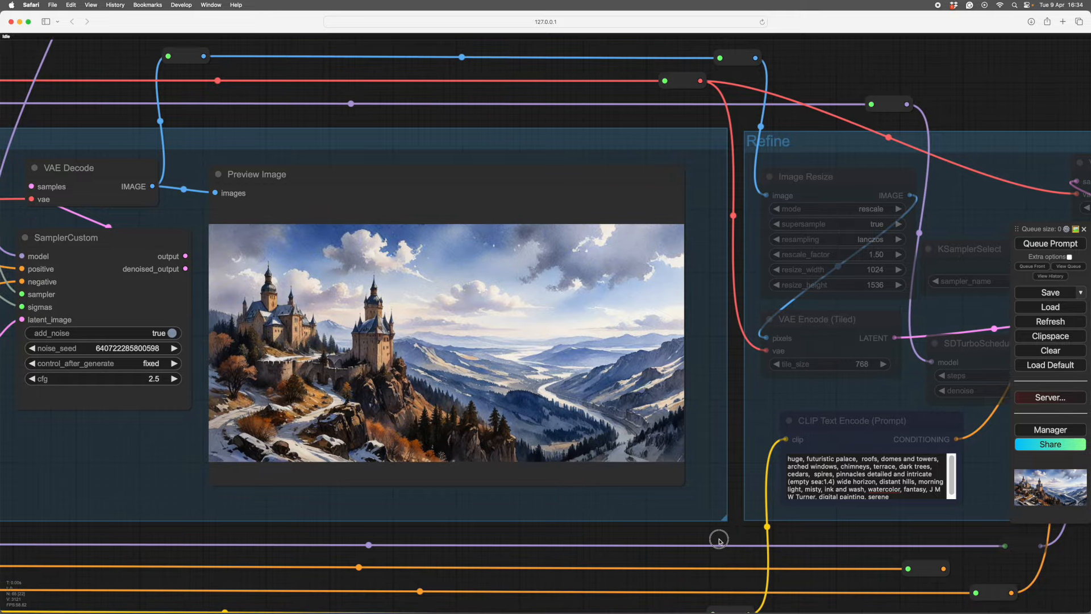
left_click_drag(588, 547, 716, 556)
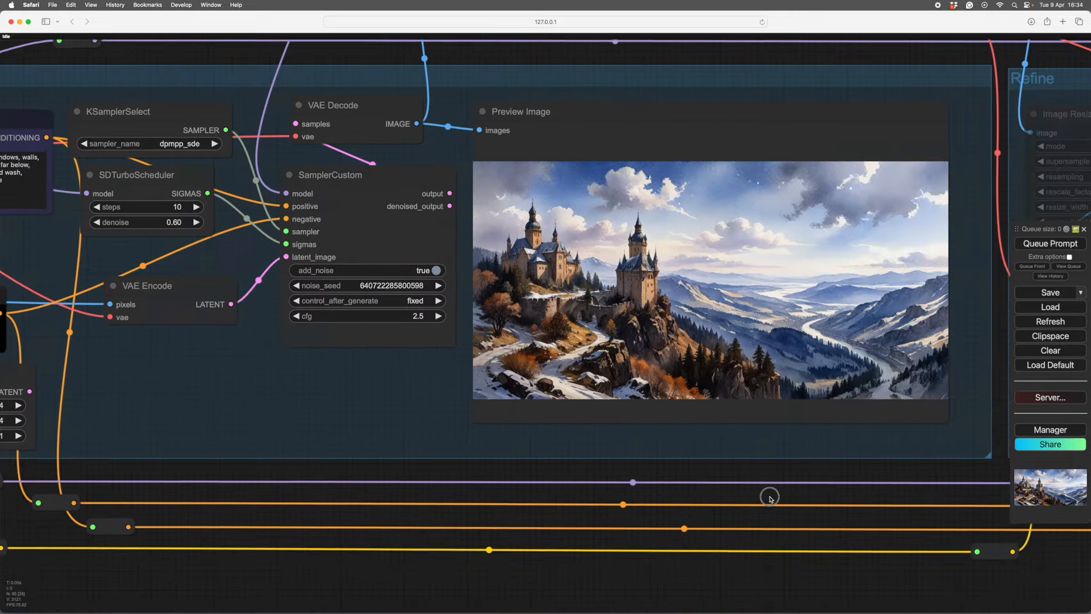
left_click_drag(770, 499, 601, 504)
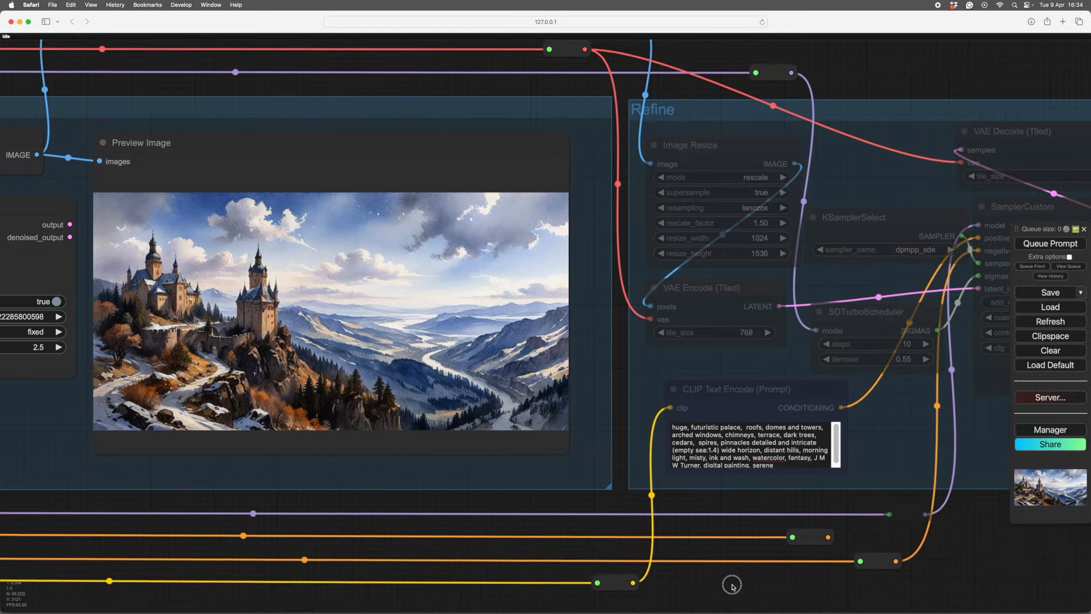
left_click_drag(731, 585, 636, 571)
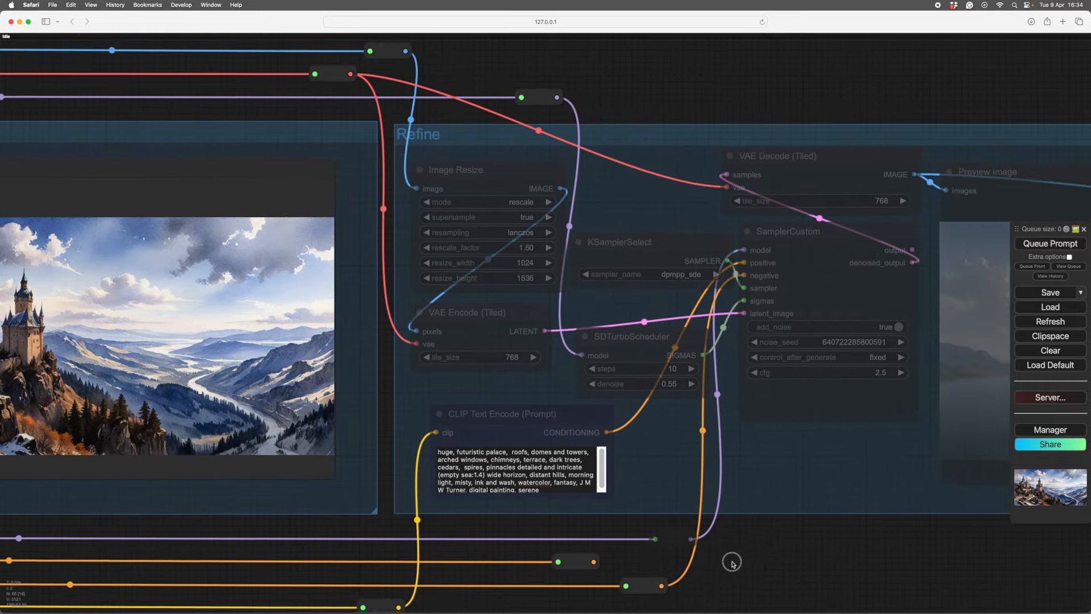
left_click_drag(730, 574, 588, 574)
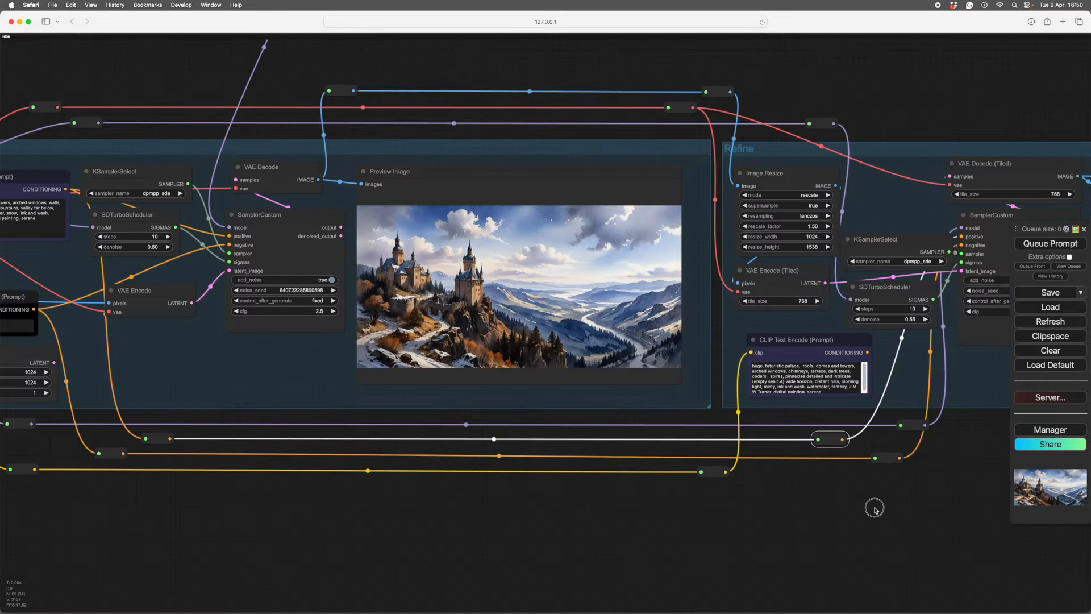
Step: Inspect the Refine group's castle preview up close alongside its VAE Decode (Tiled) and SamplerCustom settings
left_click_drag(875, 507, 653, 506)
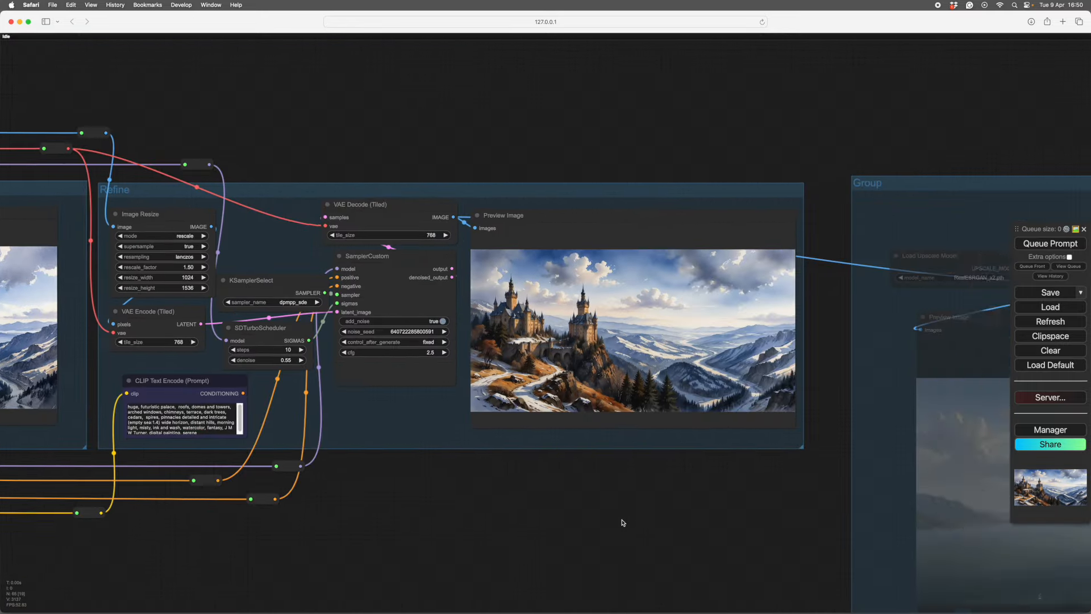
scroll(622, 523, "up", 5)
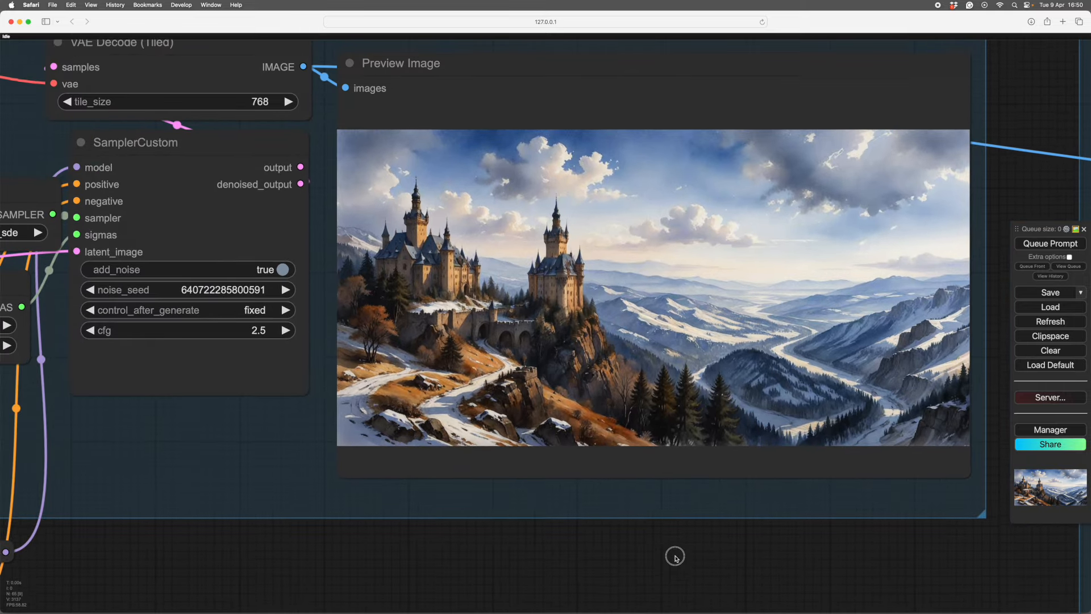
left_click_drag(675, 556, 750, 567)
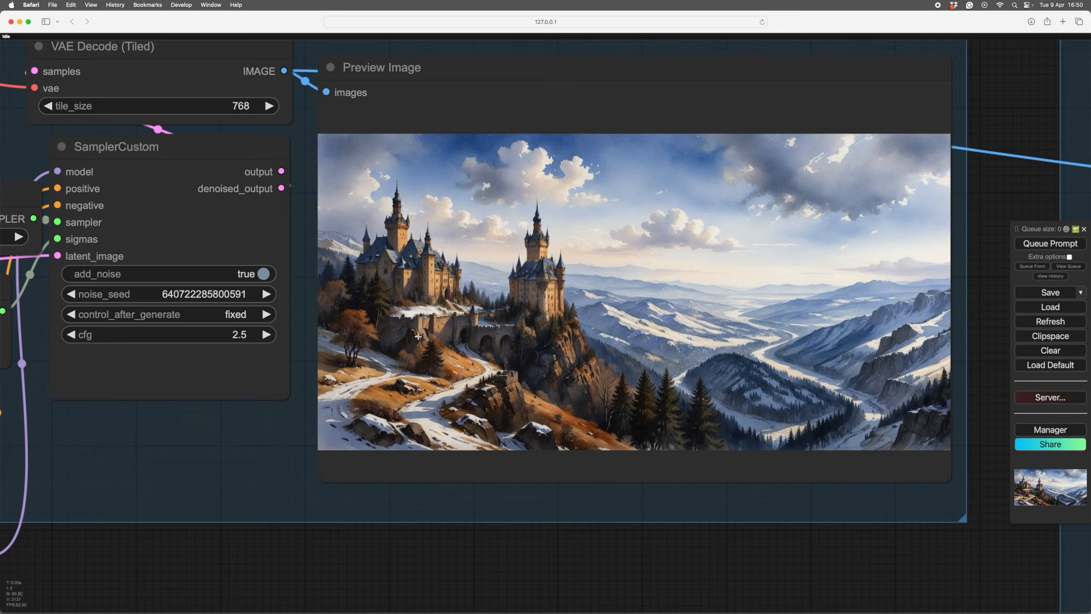
left_click_drag(355, 585, 681, 600)
scroll(606, 594, "down", 5)
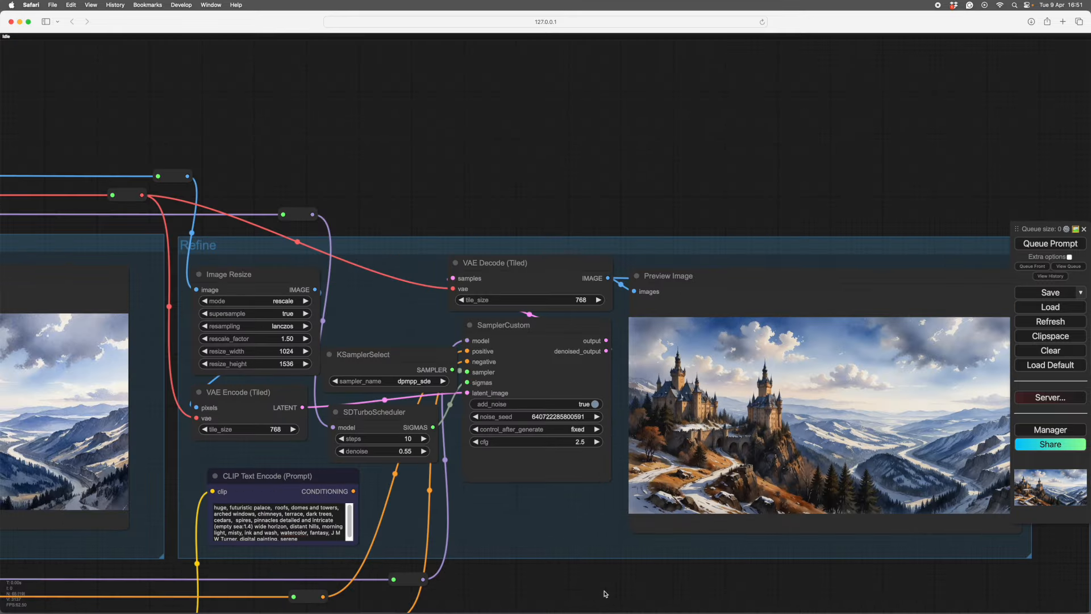
Step: Review the IPAdapter group's Turner reference painting and style transfer settings, then the Process group's models, prompts and preview
left_click_drag(438, 134, 889, 216)
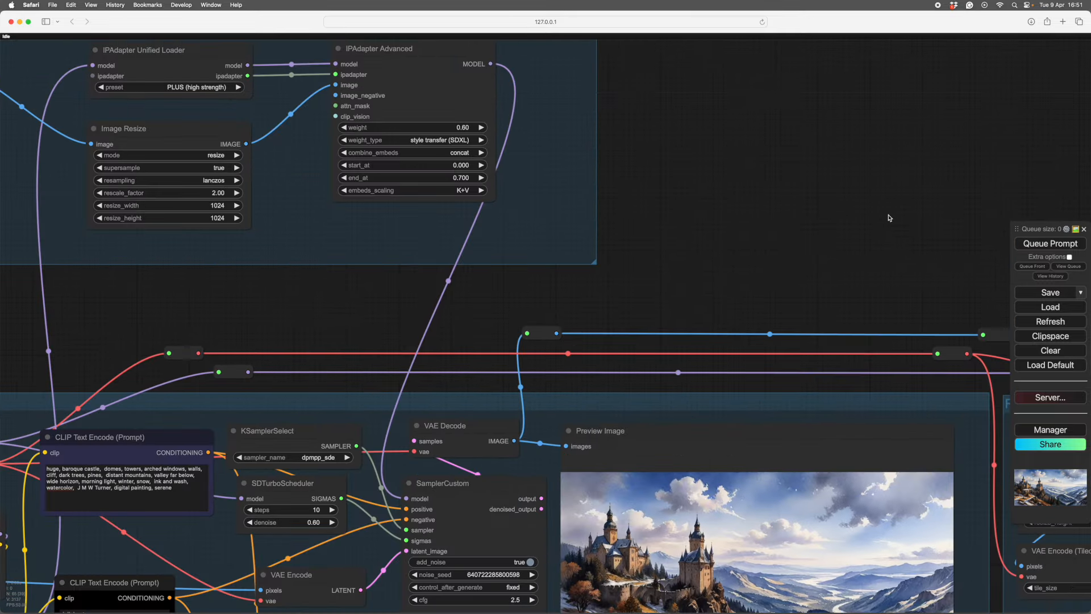
left_click_drag(341, 300, 572, 332)
left_click_drag(300, 332, 511, 356)
left_click_drag(375, 351, 412, 375)
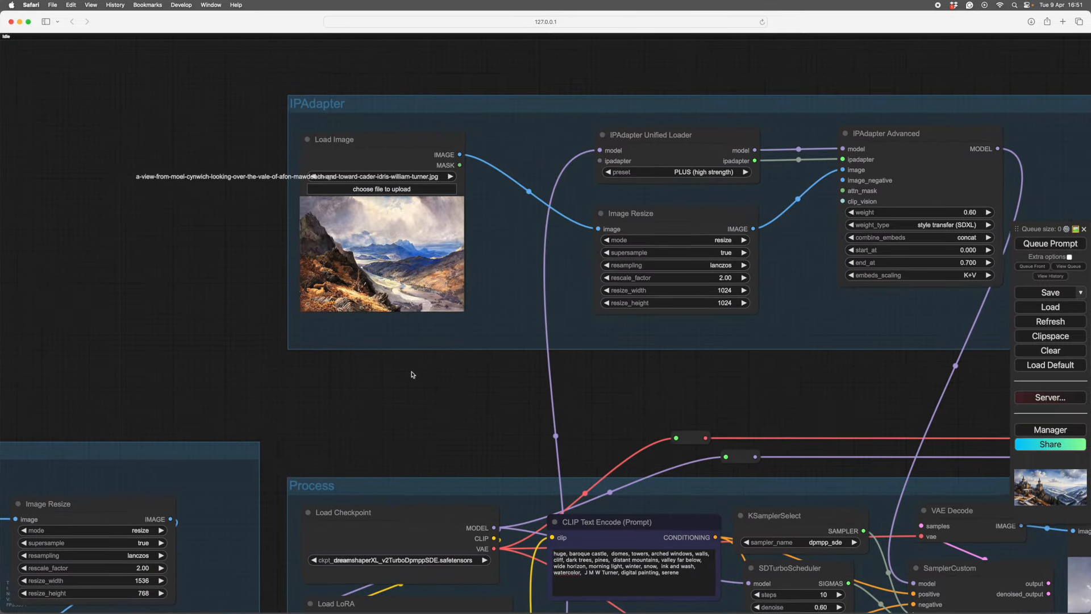
left_click_drag(396, 421, 441, 436)
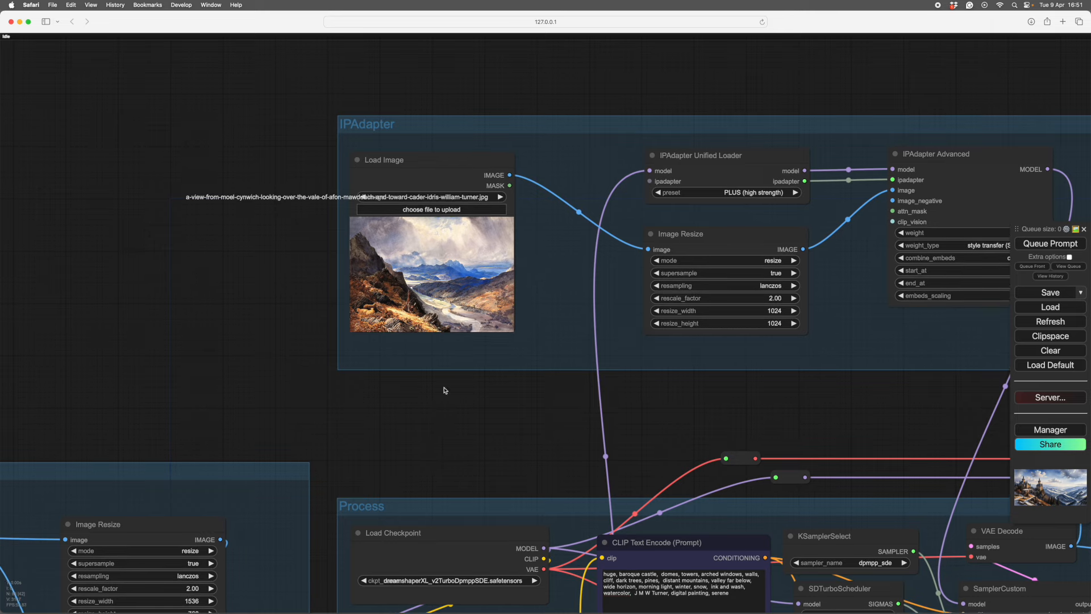
scroll(445, 390, "down", 10)
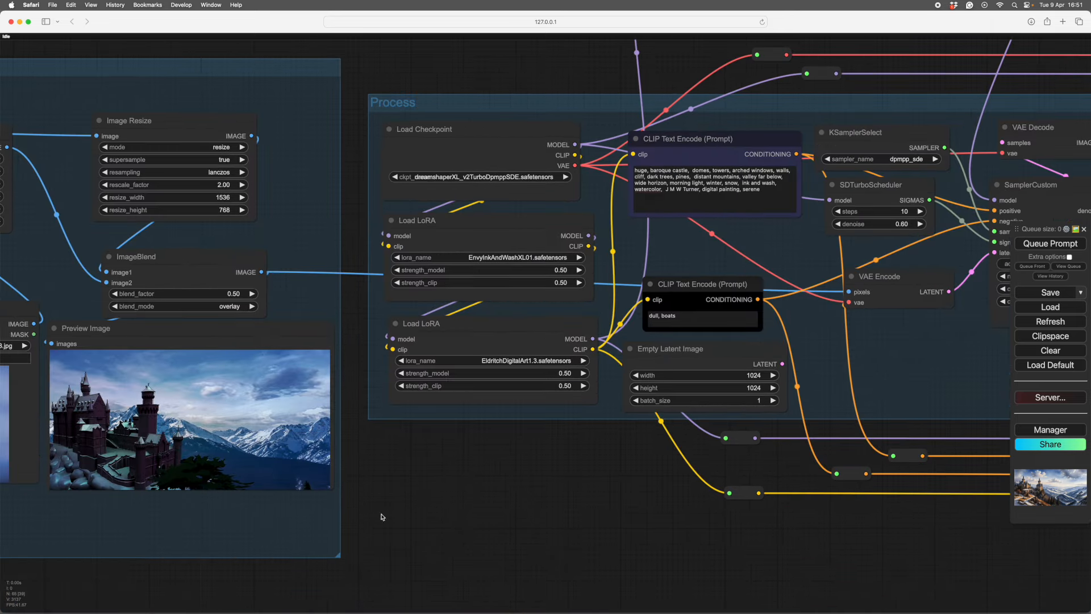
scroll(381, 517, "right", 15)
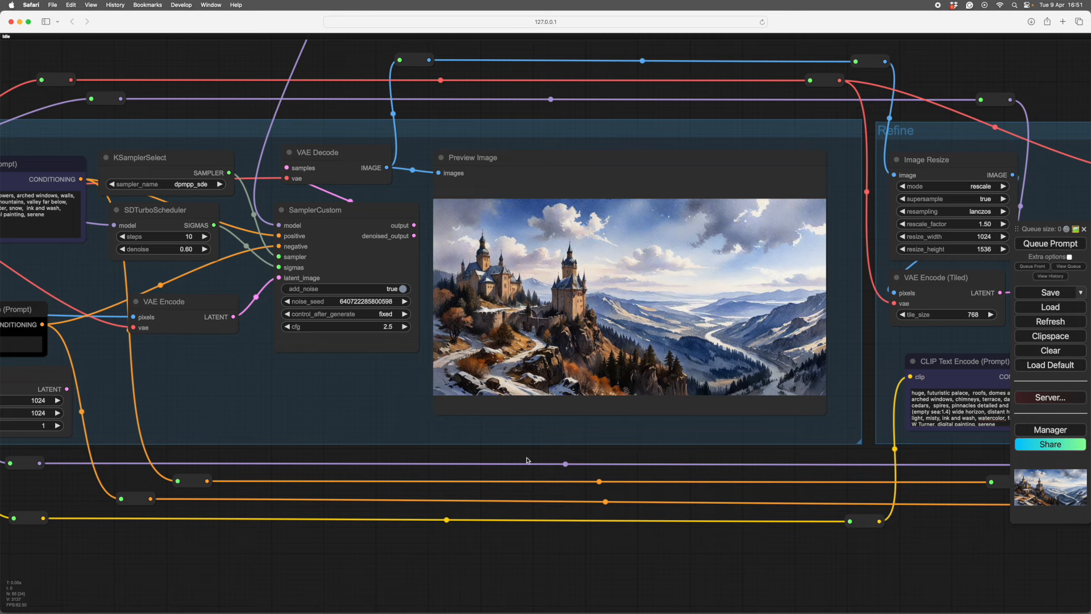
Step: Compare the castle previews of the Process and Refine groups up close, including the refined sky and valley details
left_click_drag(528, 461, 534, 513)
scroll(601, 466, "up", 4)
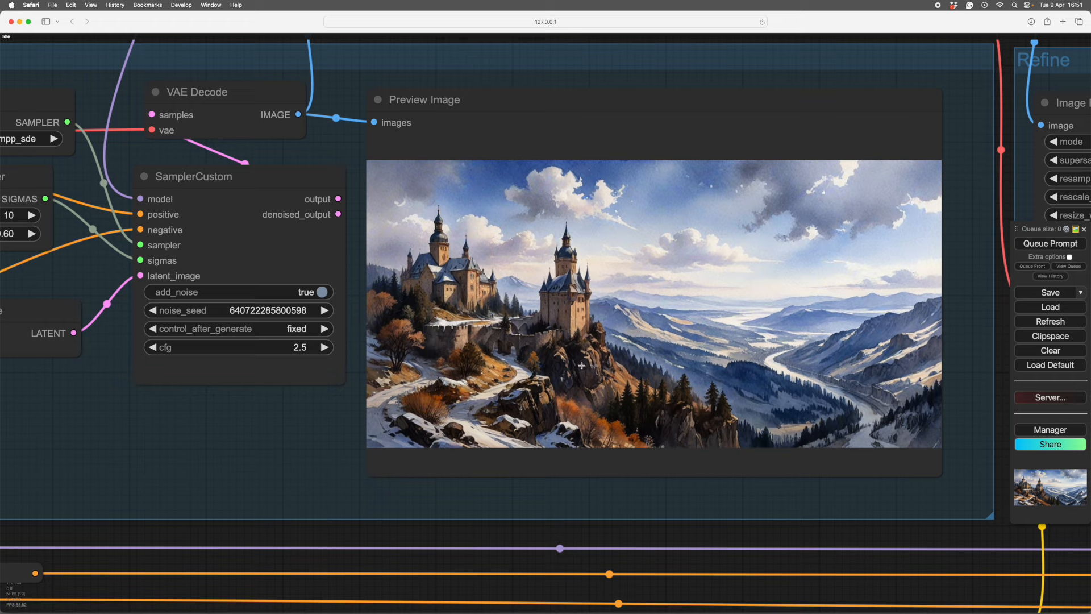
left_click_drag(668, 528, 187, 489)
left_click_drag(970, 527, 329, 523)
left_click_drag(660, 517, 506, 577)
scroll(517, 542, "up", 3)
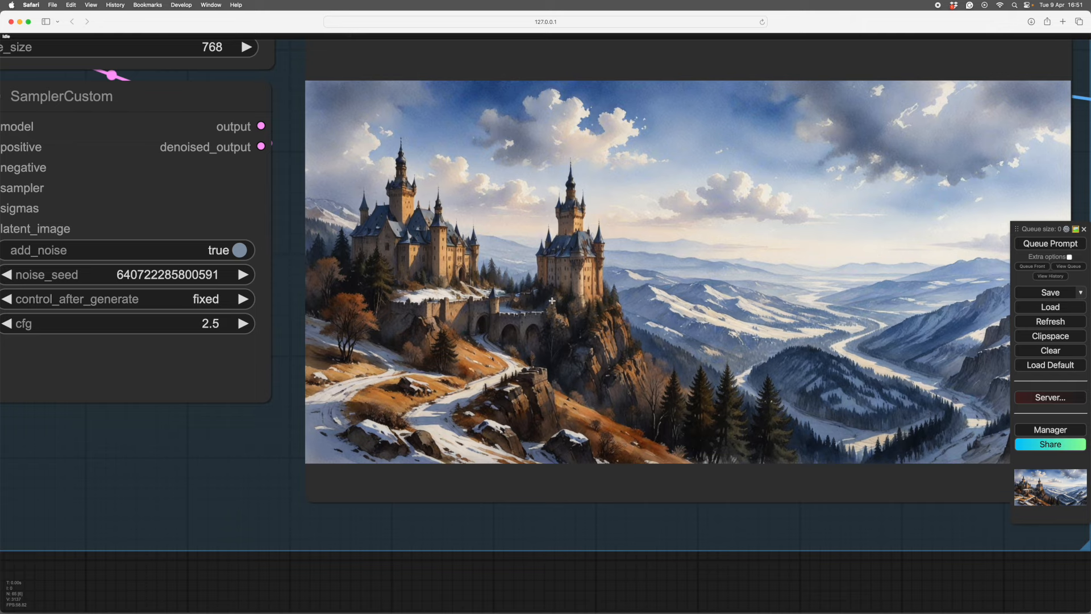
left_click_drag(791, 574, 625, 594)
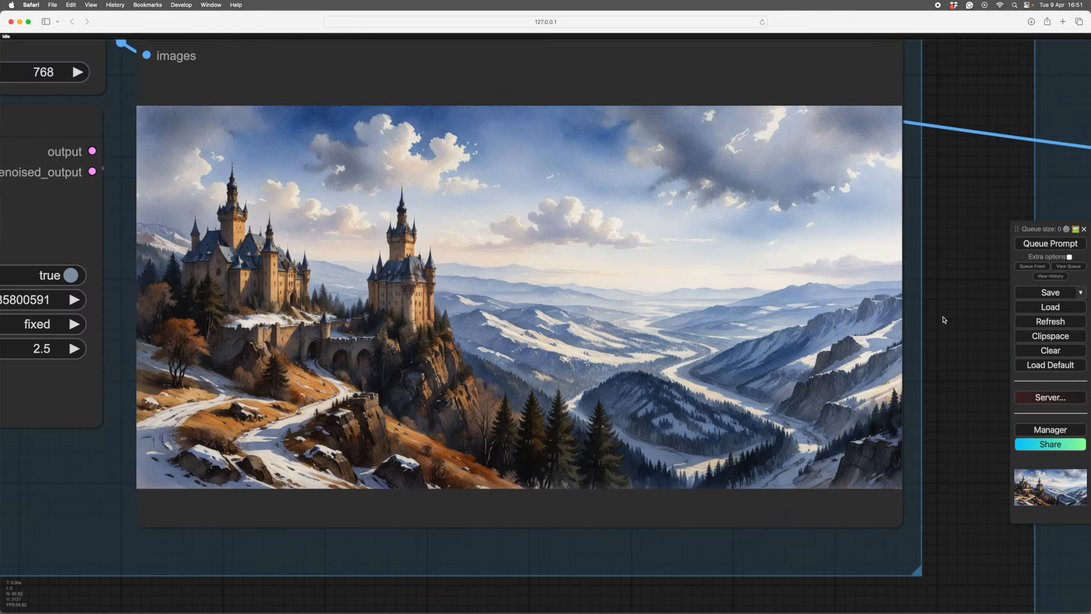
left_click_drag(973, 275, 957, 369)
scroll(939, 366, "up", 3)
scroll(939, 366, "up", 2)
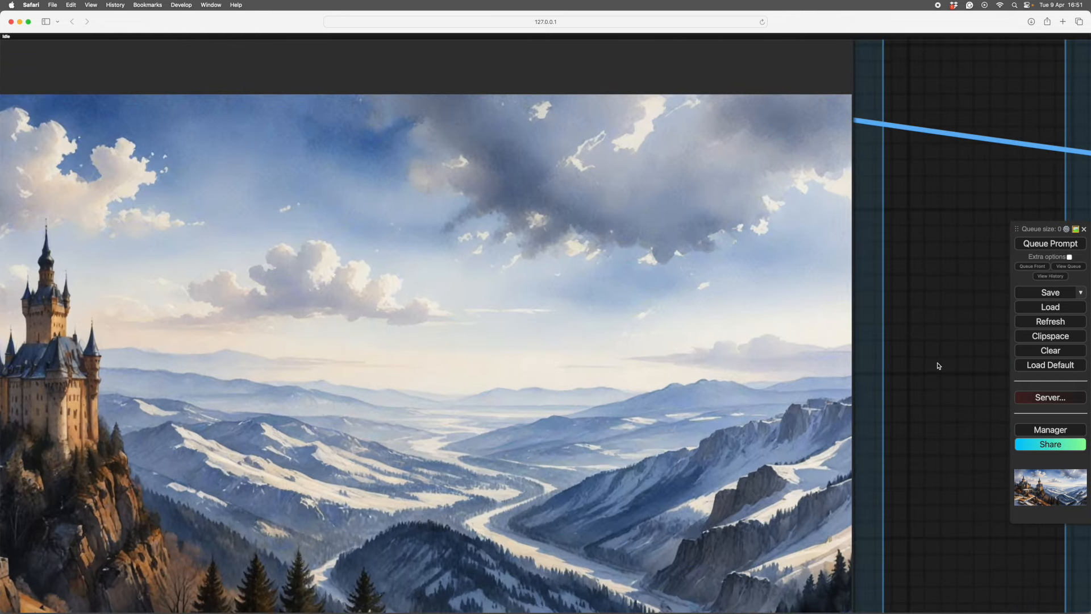
scroll(939, 366, "down", 7)
Step: Set all nodes in the RealESRGAN_x2 upscale group to Always and queue the prompt
left_click_drag(952, 422, 785, 327)
left_click_drag(796, 388, 533, 329)
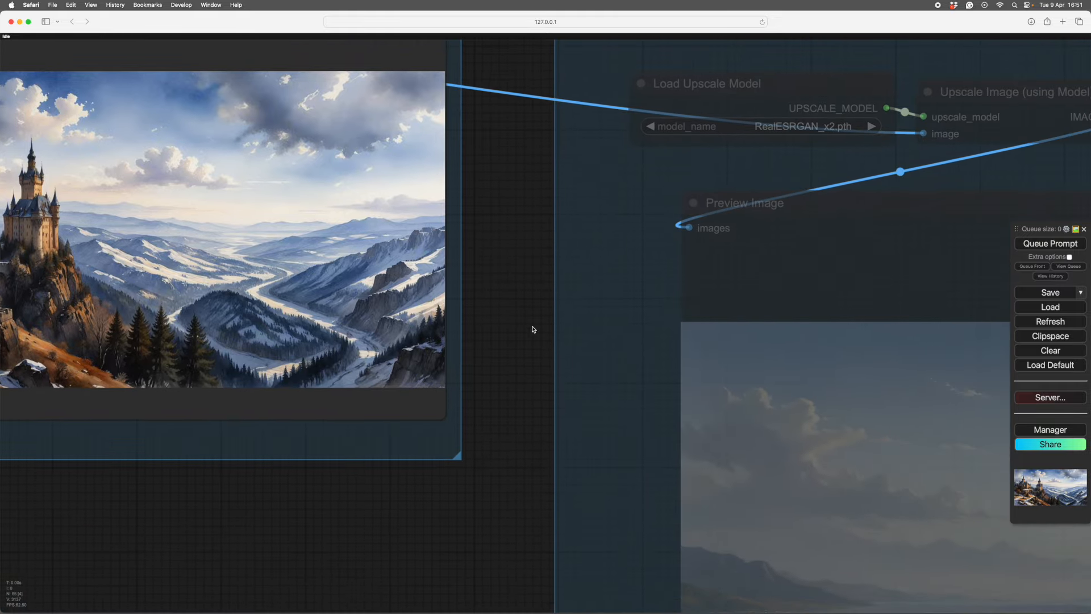
right_click(628, 325)
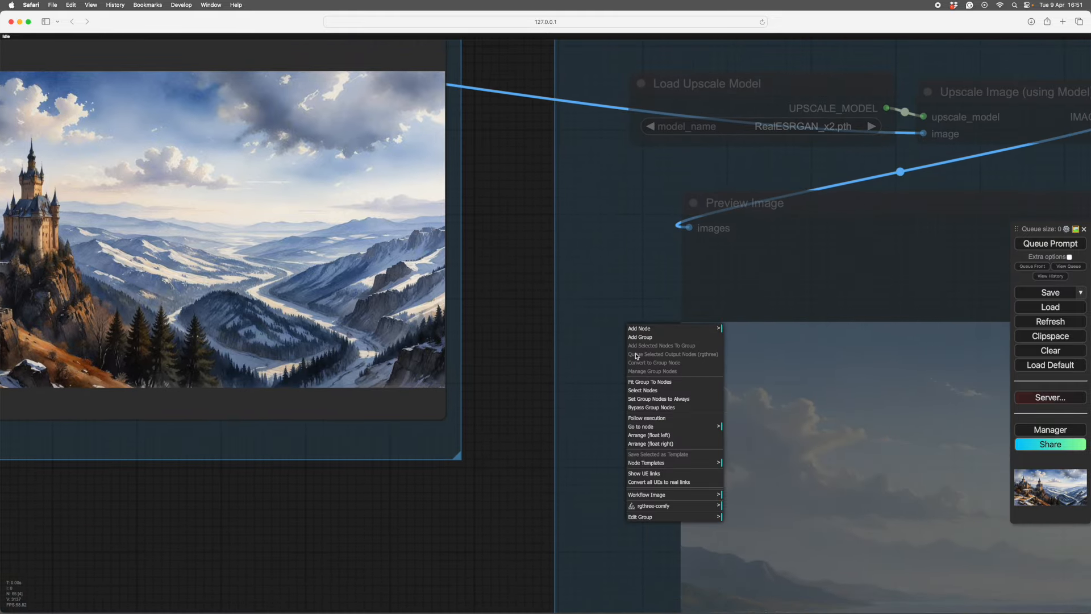
left_click(650, 401)
left_click(1050, 243)
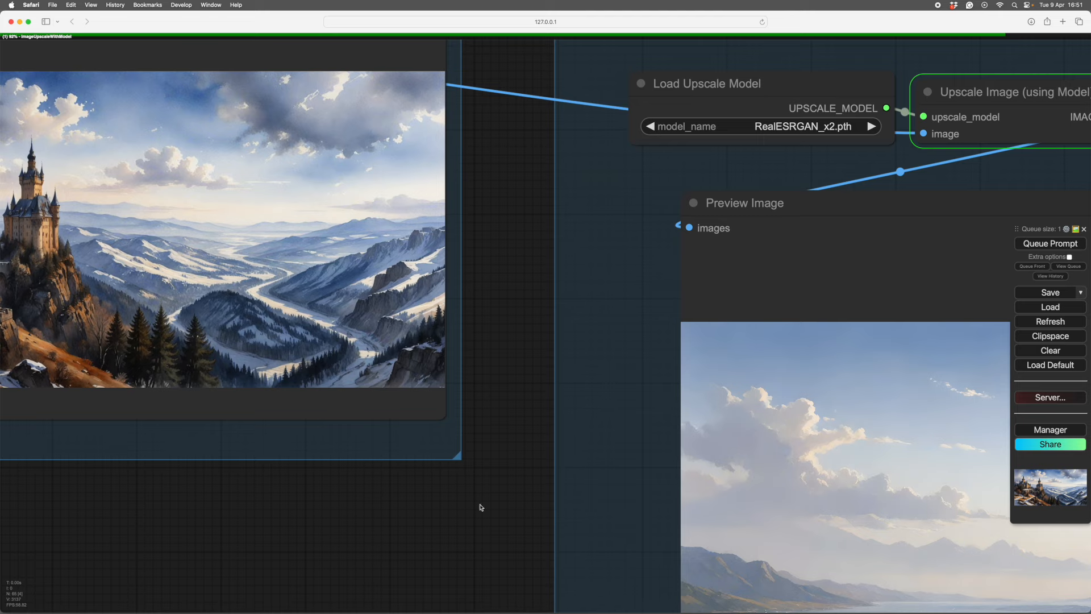
Step: Examine the Refine group's castle preview while the upscale is processing
left_click_drag(480, 507, 599, 582)
left_click_drag(605, 428, 708, 500)
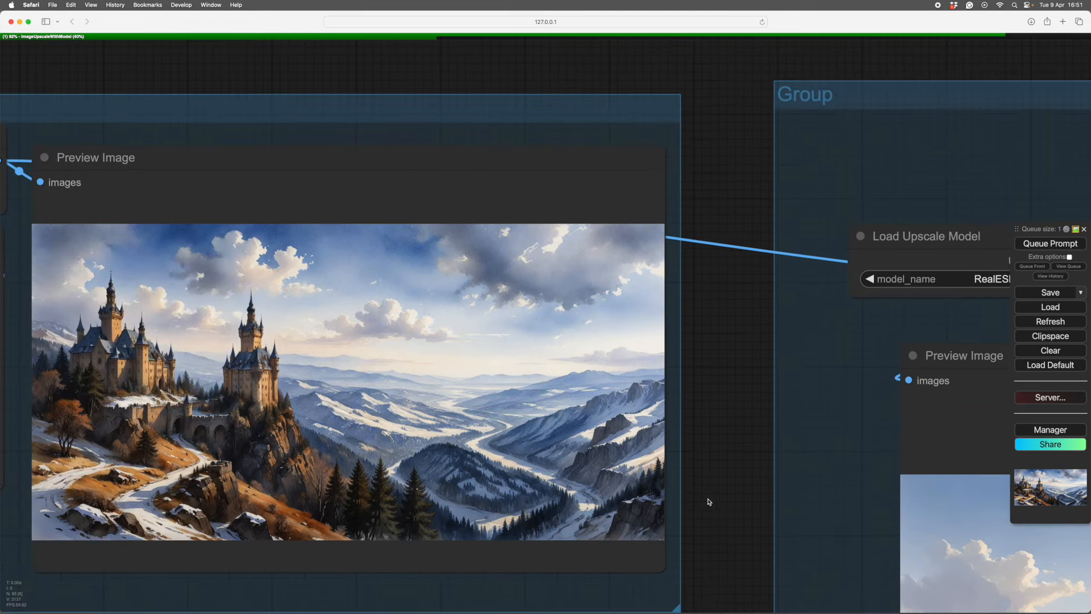
scroll(709, 501, "up", 4)
left_click_drag(682, 402, 762, 500)
scroll(767, 481, "down", 4)
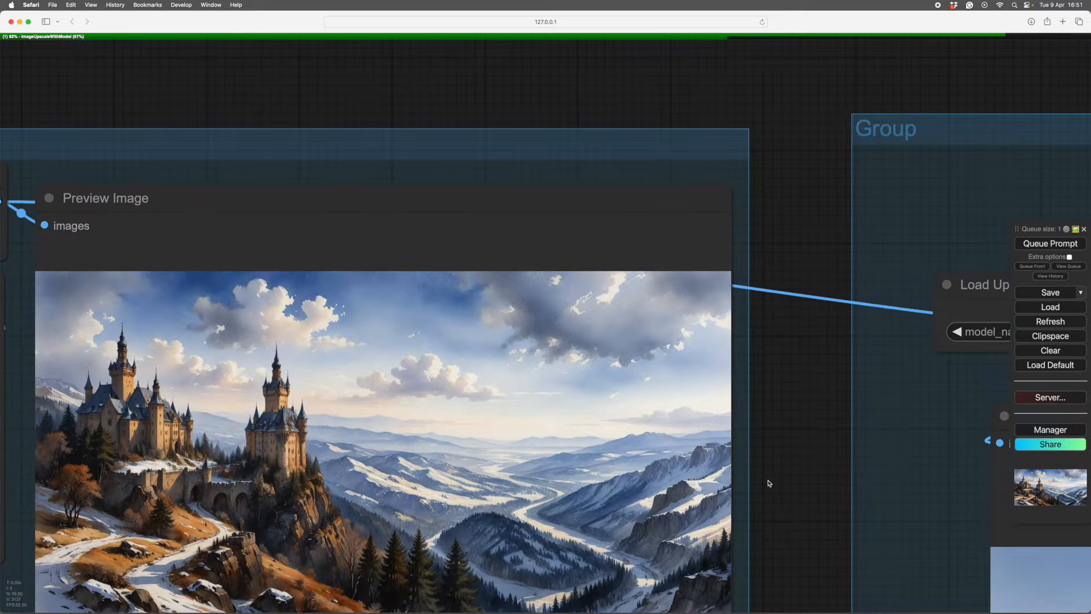
scroll(769, 483, "down", 5)
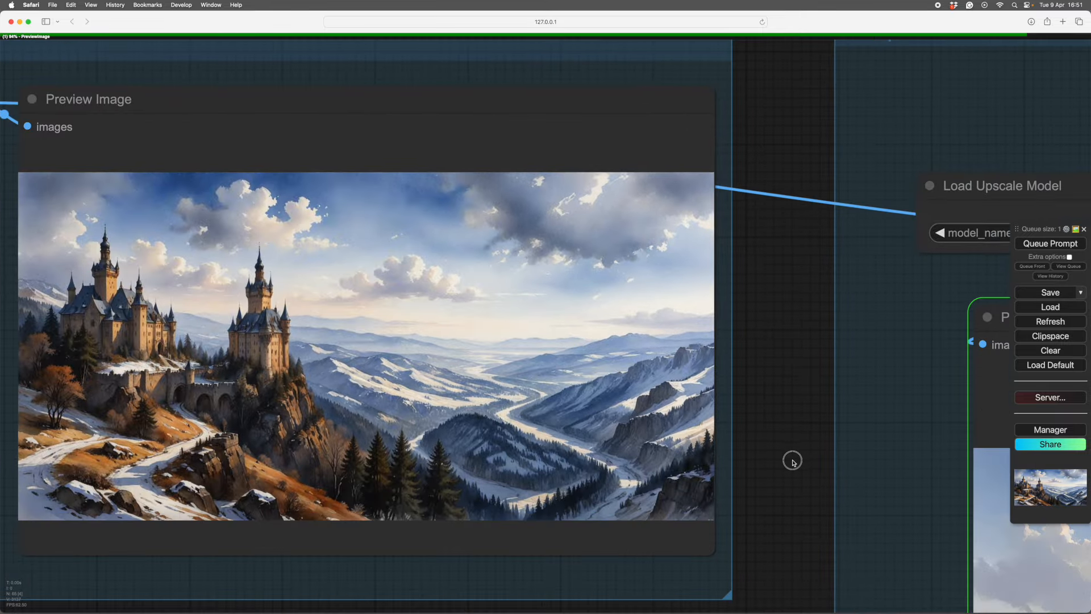
Step: Inspect the upscaled castle landscape up close in the upscale group's Preview Image
left_click_drag(793, 460, 773, 454)
left_click_drag(758, 503, 167, 365)
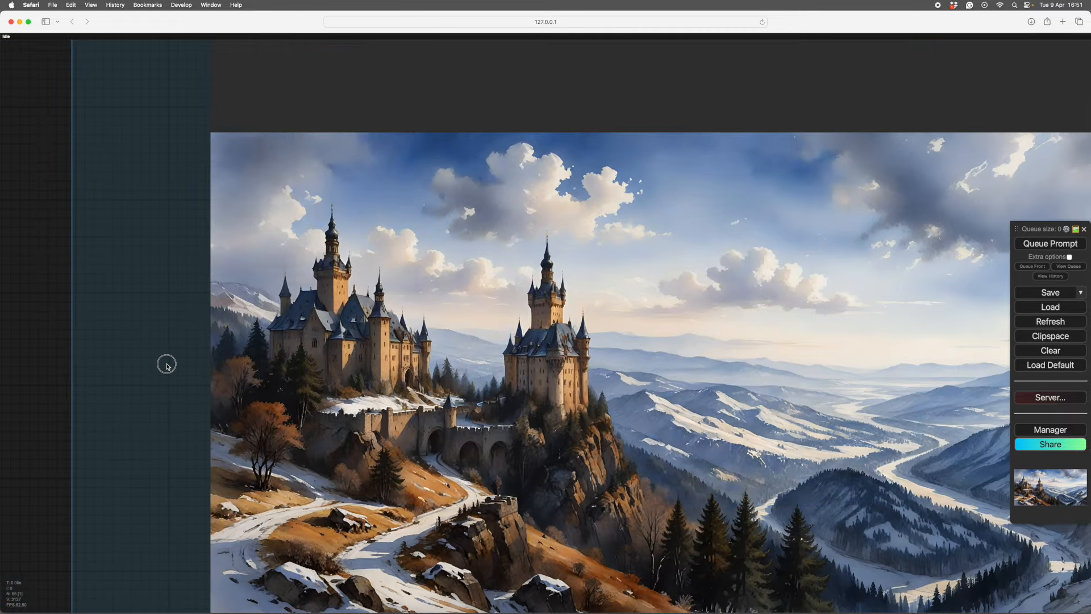
scroll(651, 381, "up", 5)
scroll(660, 382, "down", 5)
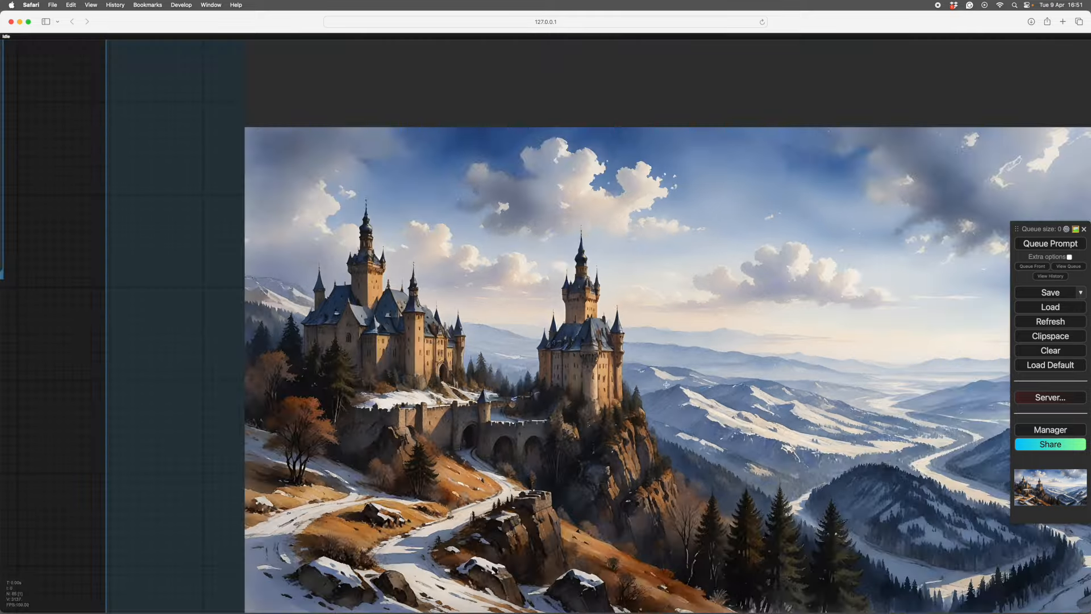
Step: Reposition the upscaled Preview Image node just beneath the Load Upscale Model node, inside the upscale group
left_click_drag(823, 102, 687, 106)
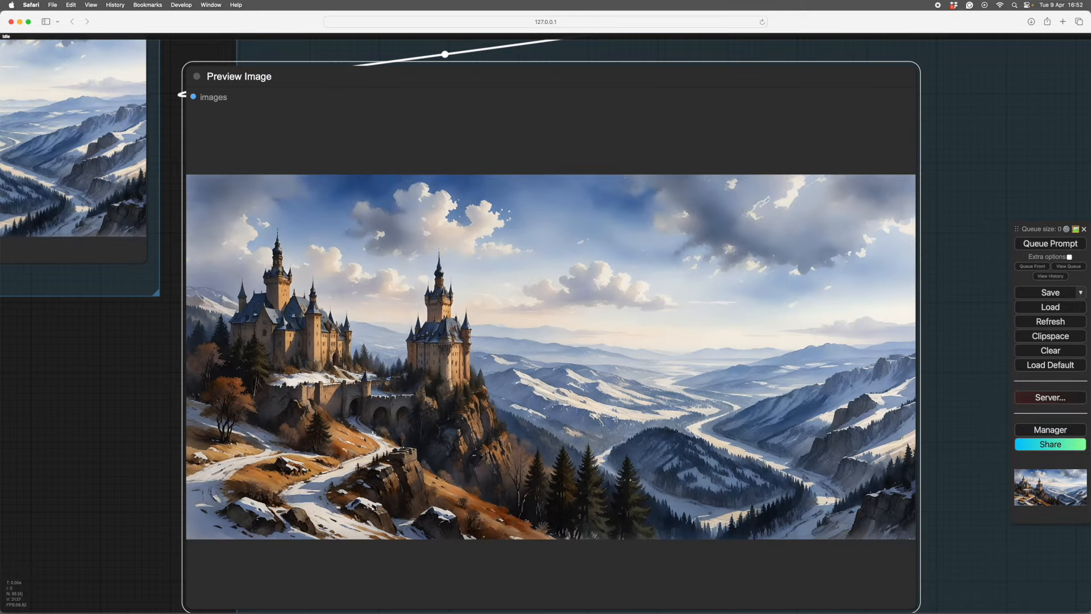
left_click_drag(123, 420, 419, 474)
scroll(420, 473, "down", 3)
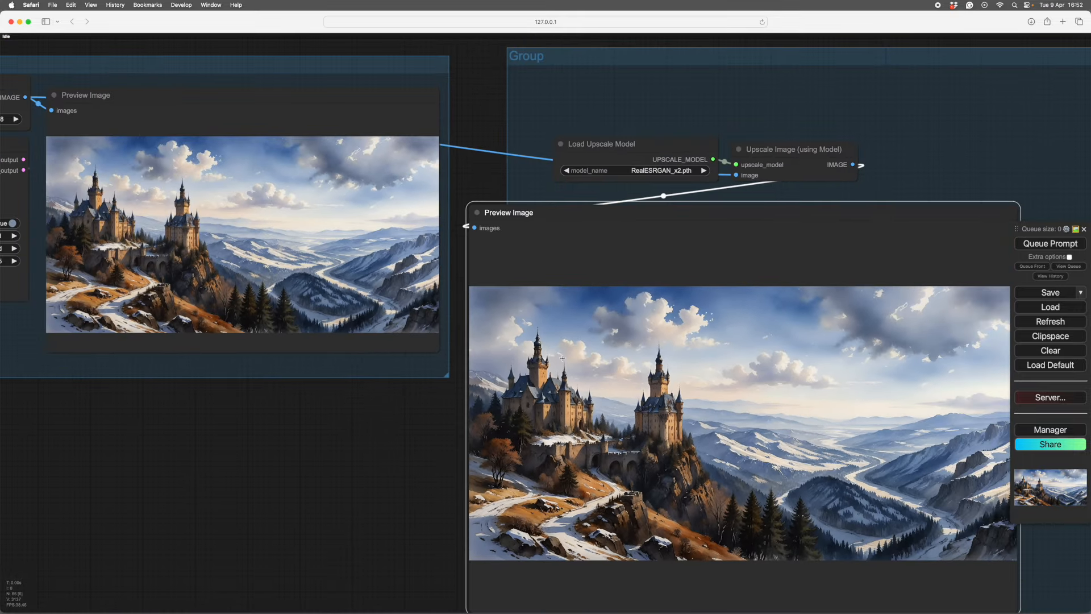
left_click_drag(565, 219, 640, 202)
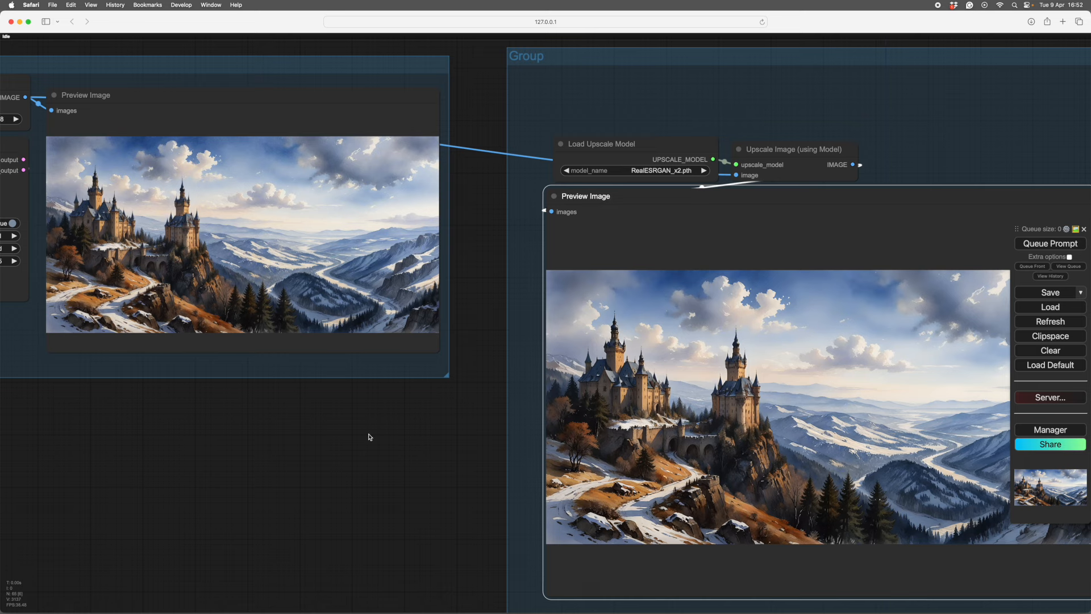
left_click_drag(371, 439, 463, 461)
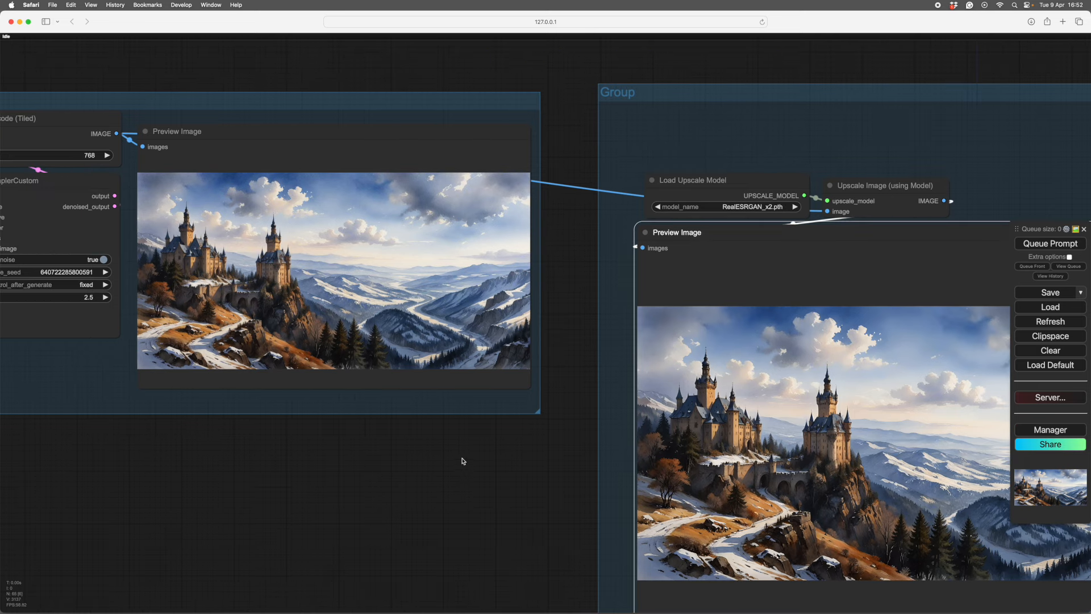
right_click(394, 317)
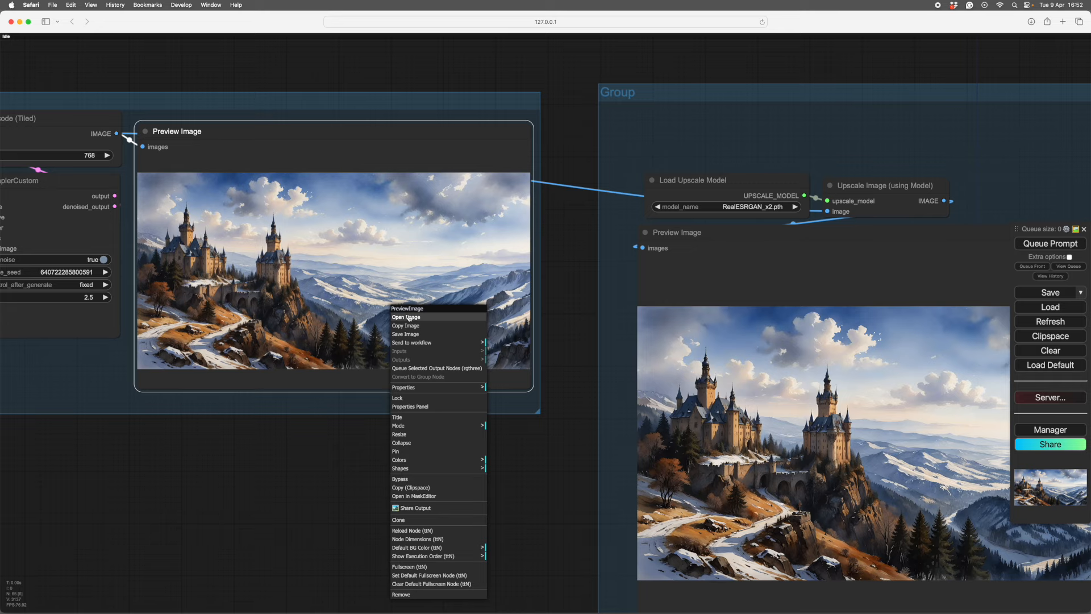
left_click(301, 454)
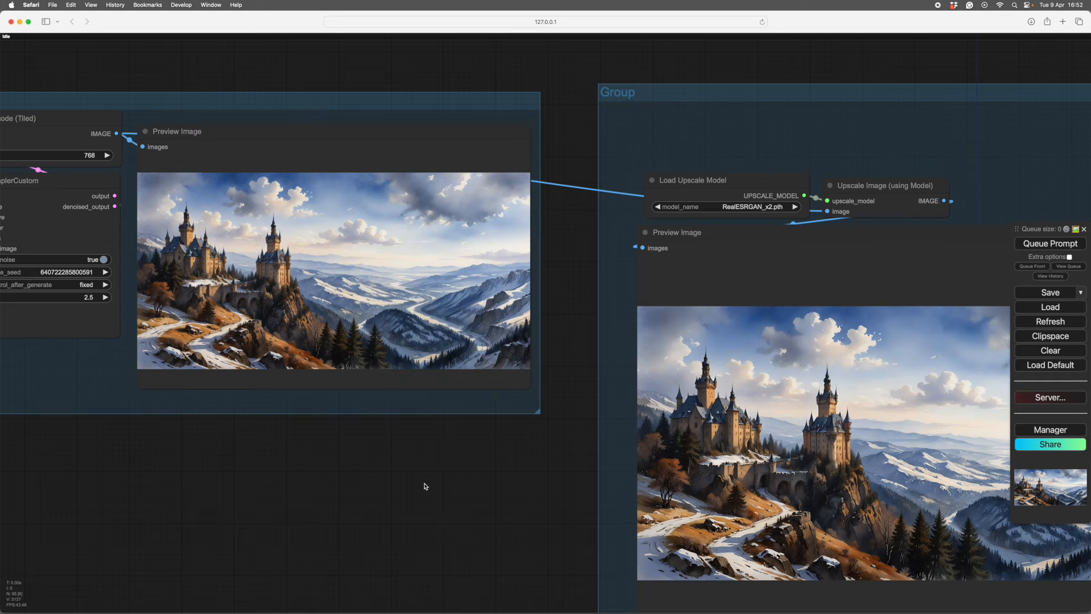
Step: Compare the upscaled castle image's towers, bridge, rocks and trees at close range with the Refine group's preview
scroll(424, 483, "up", 3)
left_click_drag(445, 477, 170, 407)
left_click_drag(269, 437, 177, 439)
scroll(223, 434, "up", 2)
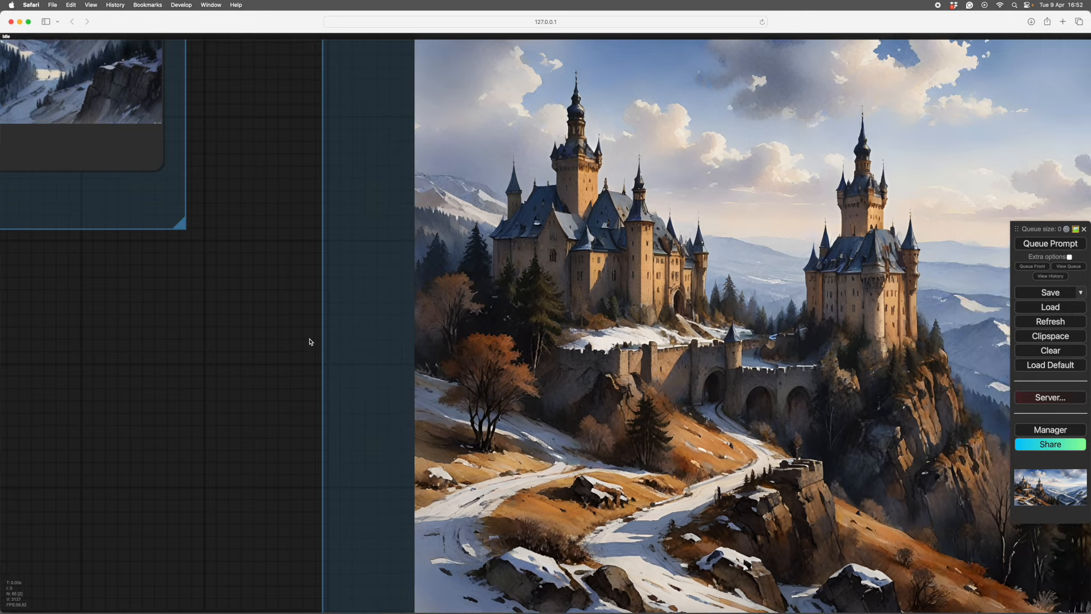
mouse_move(311, 341)
left_mouse_down()
mouse_move(207, 348)
mouse_move(61, 317)
mouse_move(2, 272)
mouse_move(555, 392)
left_mouse_up()
mouse_move(403, 385)
left_mouse_down()
mouse_move(677, 512)
mouse_move(755, 560)
left_mouse_up()
left_click_drag(330, 472, 696, 591)
scroll(539, 271, "up", 3)
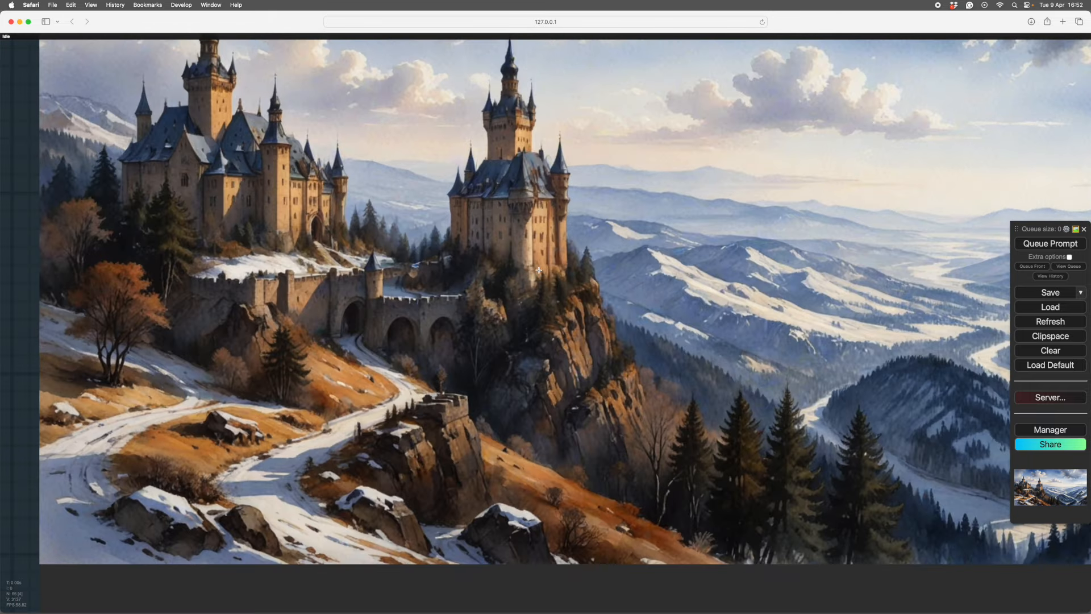
scroll(481, 453, "down", 3)
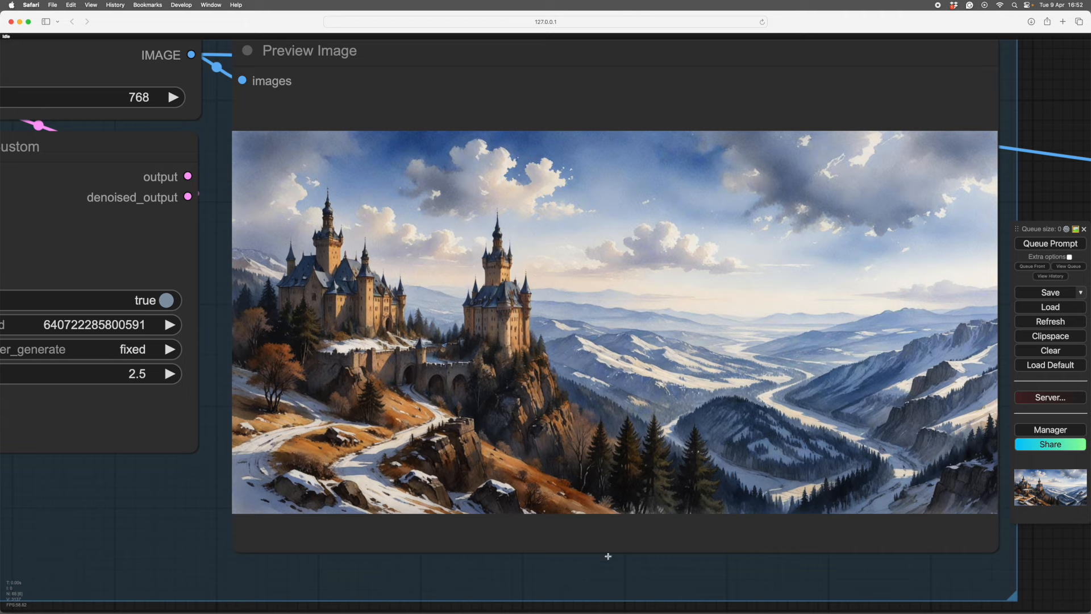
scroll(608, 557, "right", 3)
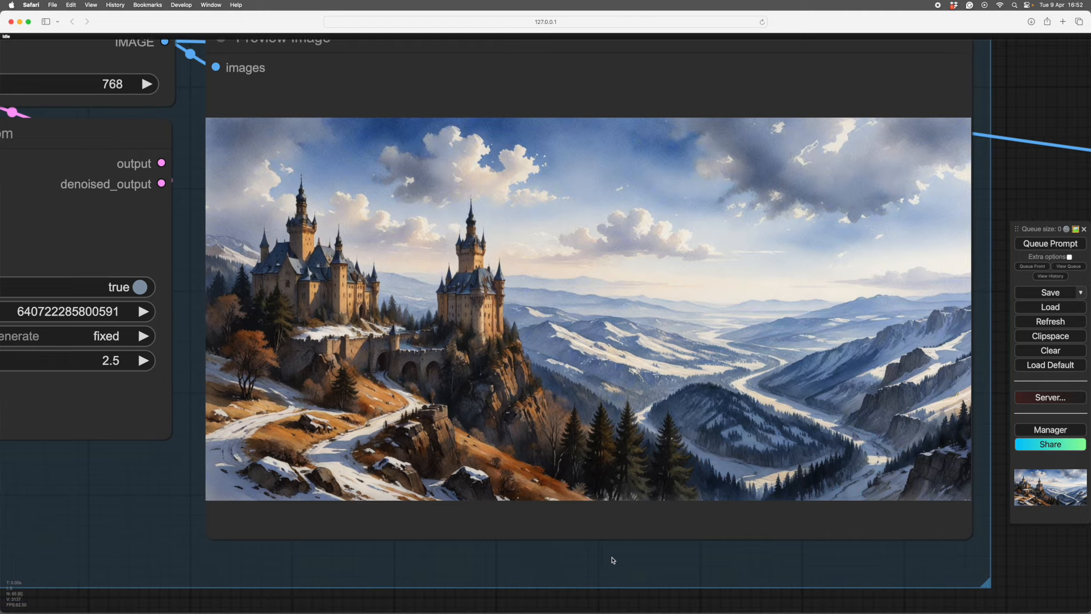
Step: Review the Refine group's nodes and the Process, Refine and upscaled previews side by side
scroll(612, 560, "down", 3)
left_click_drag(619, 592, 644, 491)
scroll(629, 553, "down", 2)
scroll(642, 510, "down", 3)
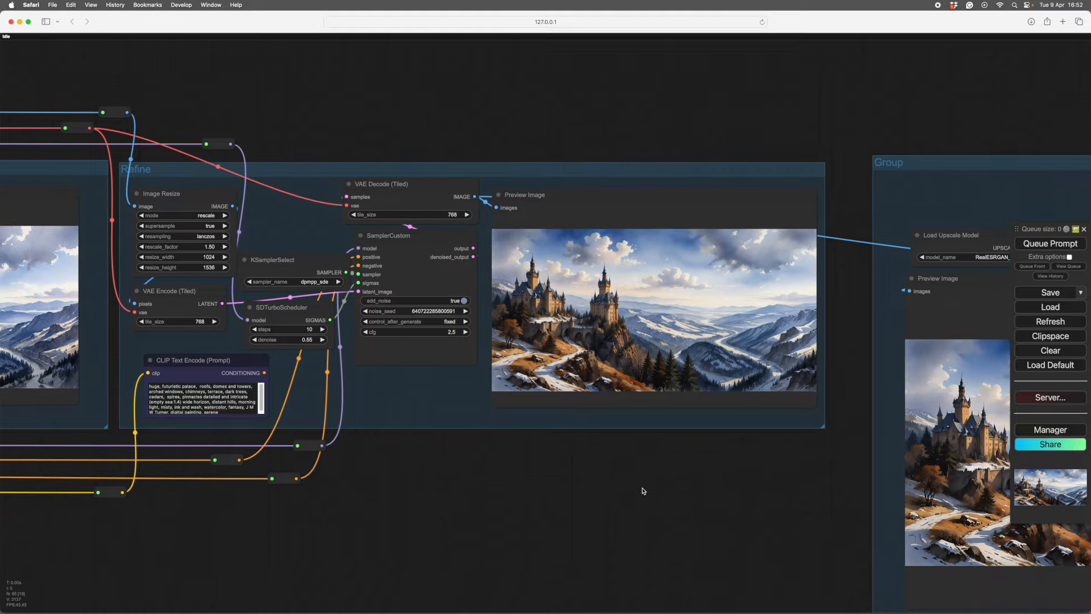
scroll(643, 491, "down", 3)
scroll(643, 491, "down", 2)
left_click_drag(616, 528, 604, 504)
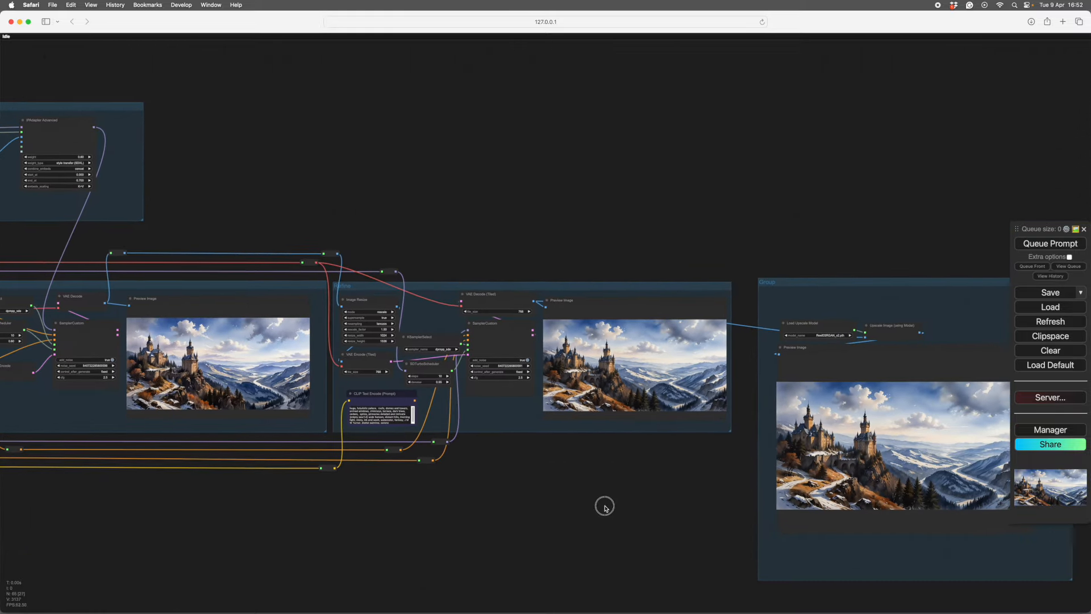
Step: Trace the workflow back to the layer compositing group and review its mountain, castle, tree and noise-field blending nodes
scroll(604, 504, "down", 3)
left_click_drag(541, 526, 702, 507)
left_click_drag(605, 508, 875, 506)
left_click_drag(255, 526, 492, 533)
scroll(554, 520, "up", 7)
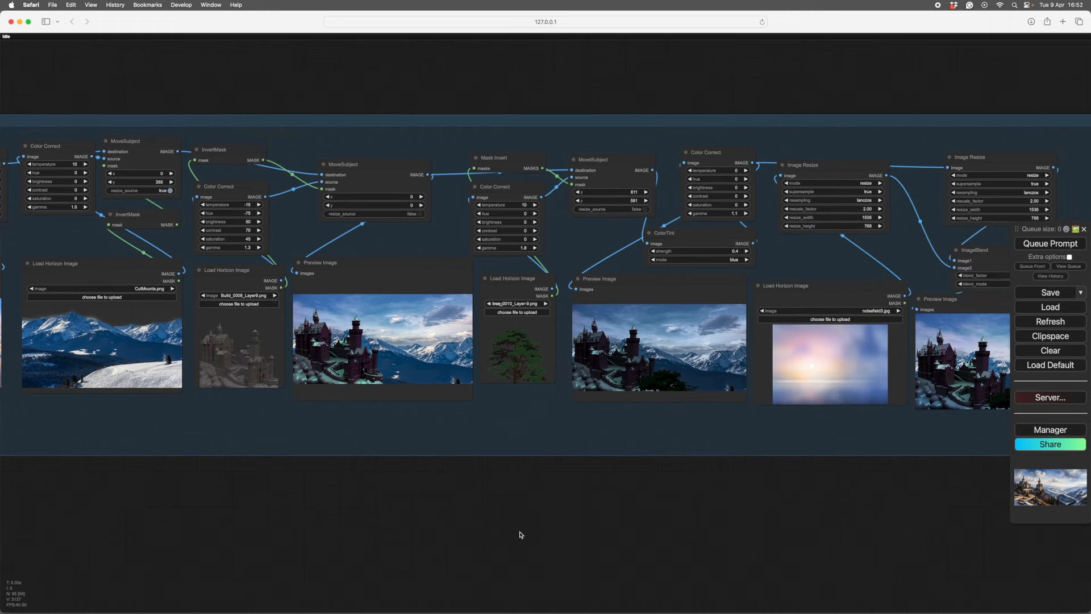
mouse_move(608, 535)
left_mouse_down()
mouse_move(514, 546)
mouse_move(415, 535)
left_mouse_up()
mouse_move(564, 530)
left_mouse_down()
mouse_move(479, 549)
mouse_move(366, 546)
left_mouse_up()
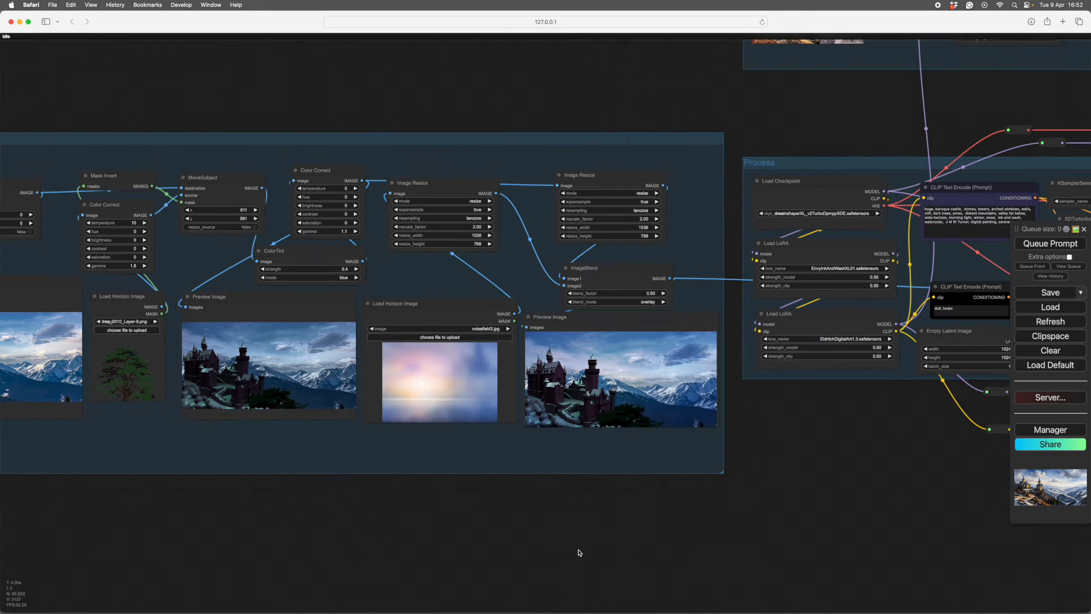
Step: Follow the blended composite through the Process group's checkpoint, LoRAs, prompts and sampler to the Refine group's preview
left_click_drag(578, 553, 472, 580)
mouse_move(653, 508)
left_mouse_down()
mouse_move(602, 580)
mouse_move(524, 498)
mouse_move(446, 480)
mouse_move(497, 485)
mouse_move(379, 483)
left_mouse_up()
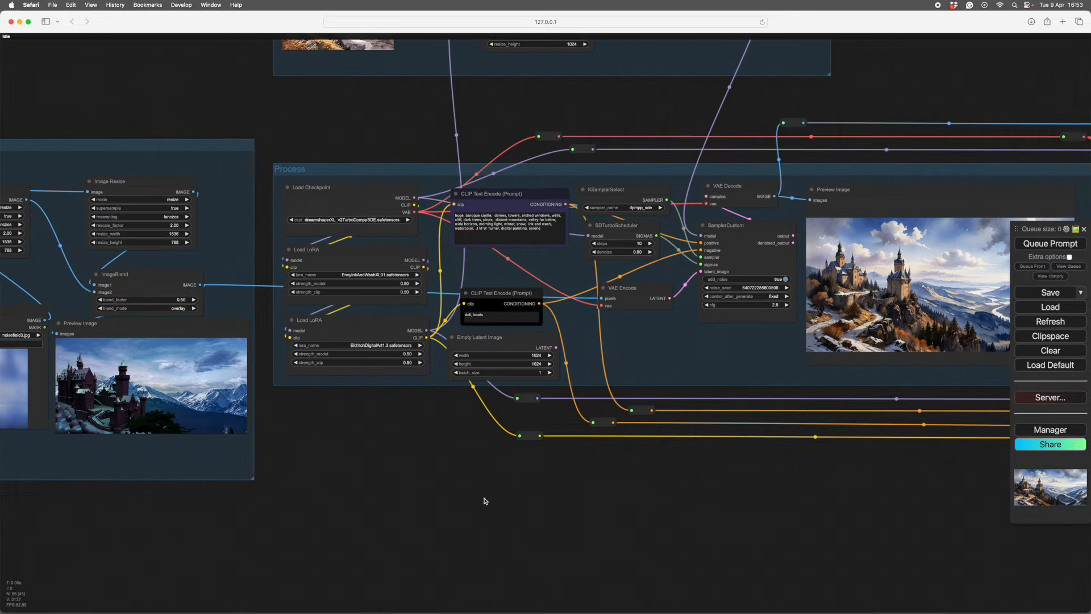
left_click_drag(484, 500, 409, 513)
mouse_move(559, 513)
left_mouse_down()
mouse_move(416, 515)
mouse_move(488, 533)
mouse_move(683, 538)
left_mouse_up()
mouse_move(213, 495)
left_mouse_down()
mouse_move(385, 496)
mouse_move(501, 514)
left_mouse_up()
mouse_move(385, 537)
left_mouse_down()
mouse_move(557, 526)
mouse_move(255, 482)
left_mouse_up()
left_click_drag(670, 514, 227, 519)
left_click_drag(562, 523, 375, 539)
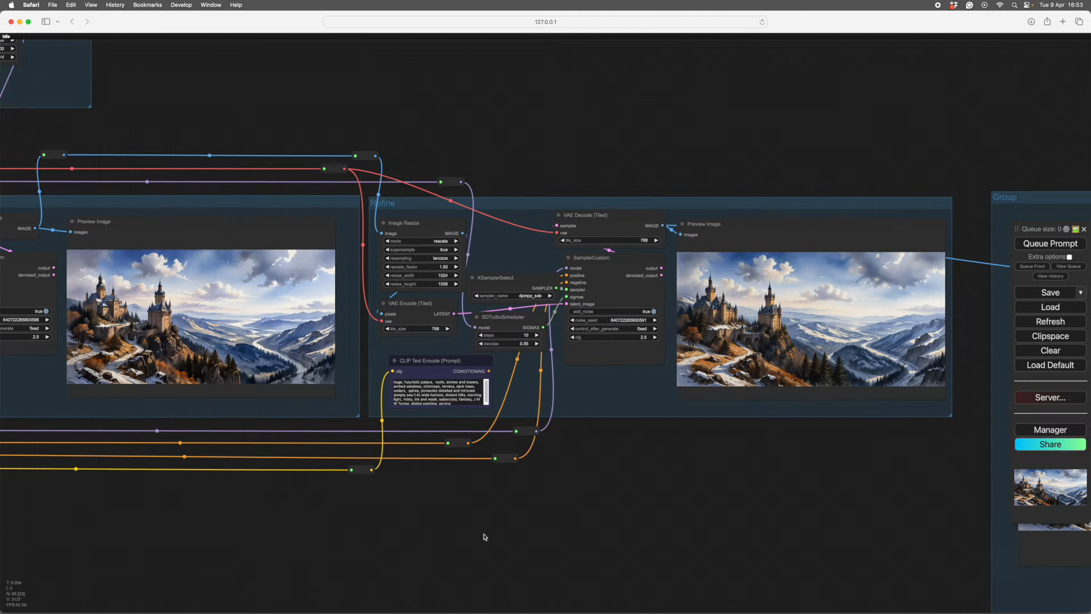
left_click_drag(600, 510, 487, 525)
left_click_drag(310, 555, 398, 532)
Step: Review the IPAdapterComp layer chain once more, from the sea and sky image through to the final ImageBlend
scroll(563, 505, "left", 15)
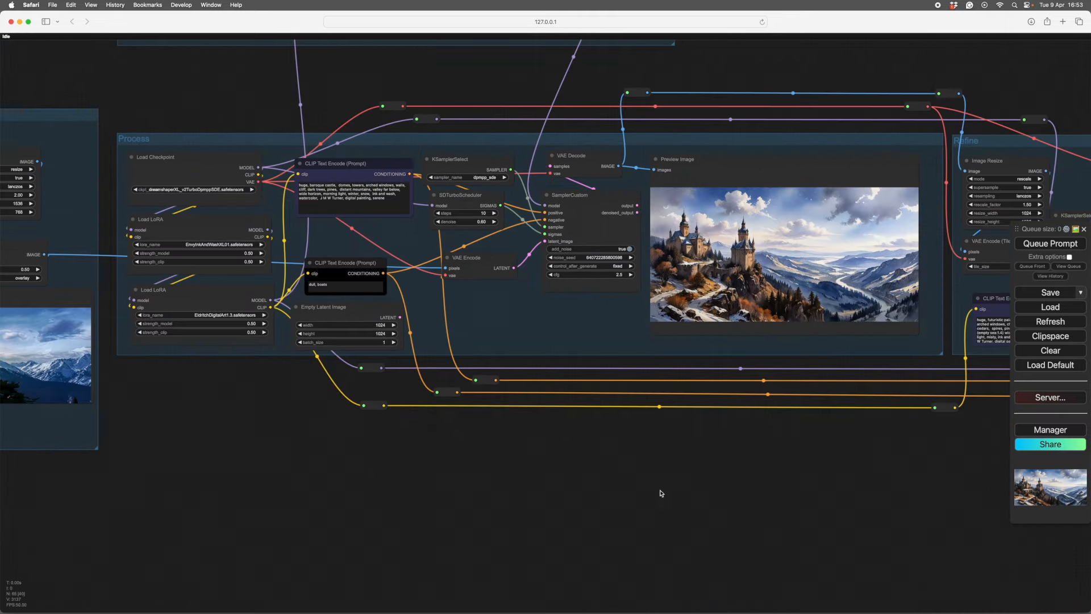
scroll(447, 523, "left", 10)
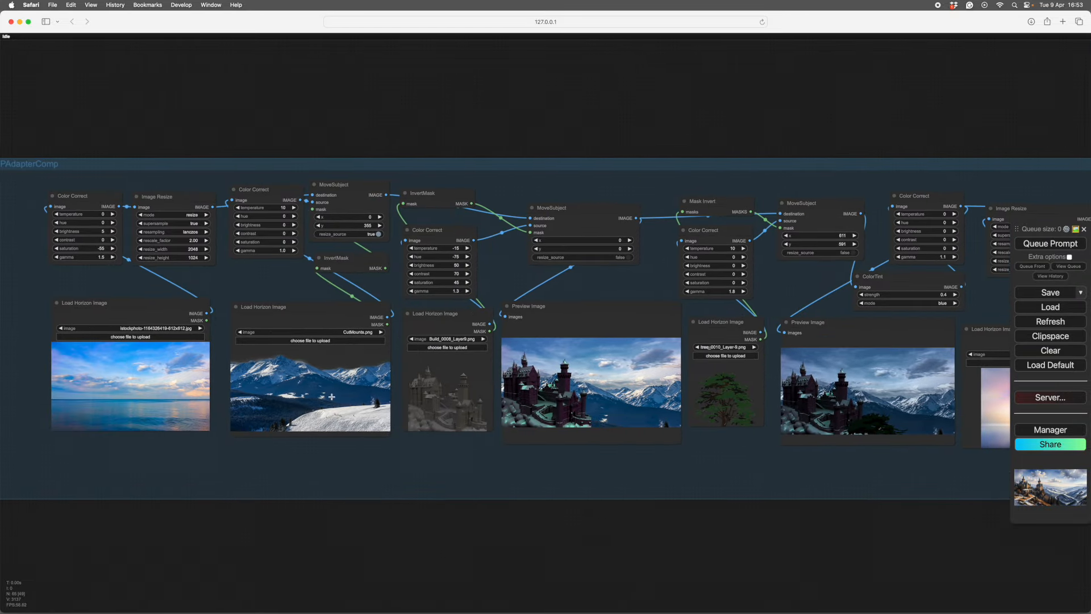
scroll(631, 534, "right", 6)
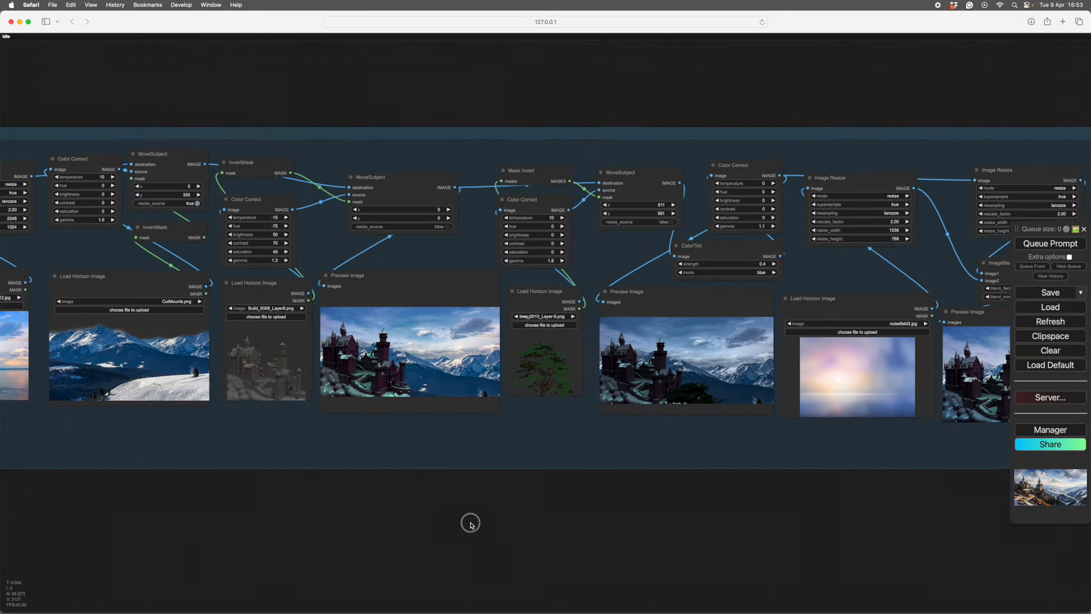
scroll(531, 524, "right", 5)
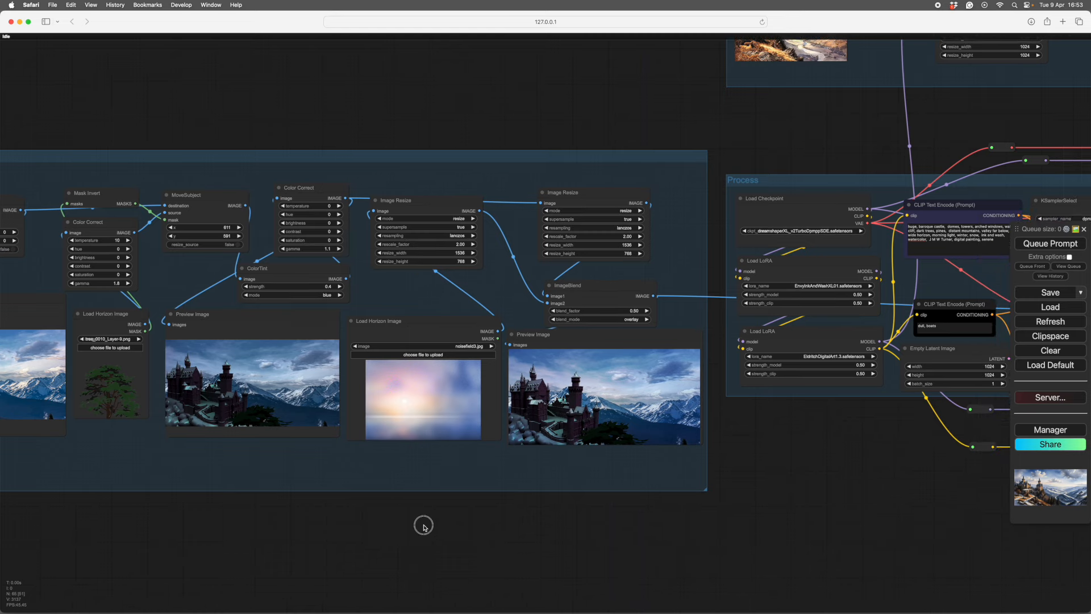
scroll(424, 526, "left", 9)
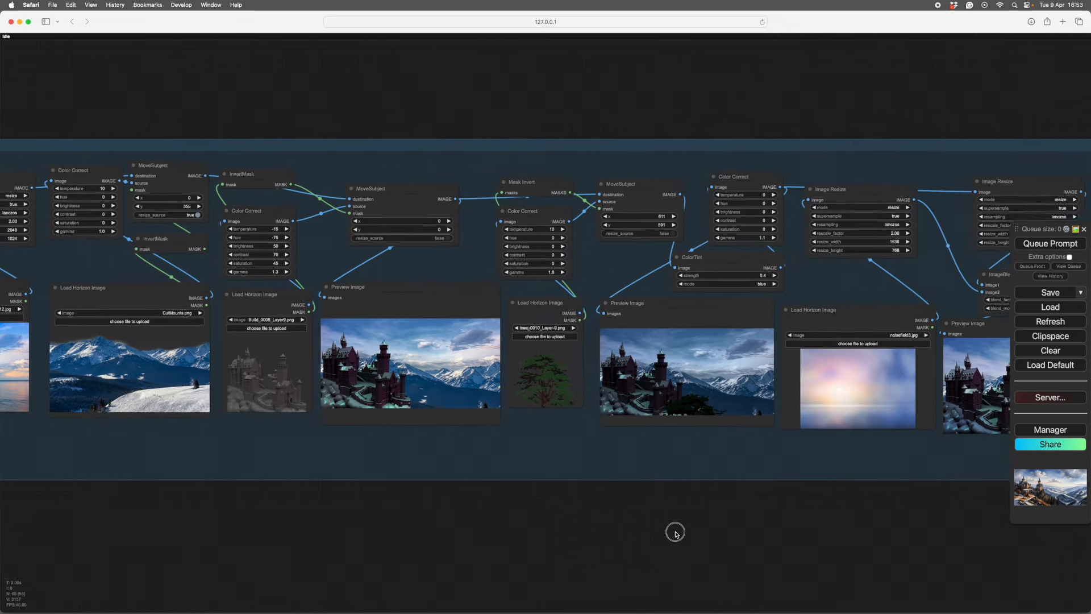
scroll(563, 514, "left", 3)
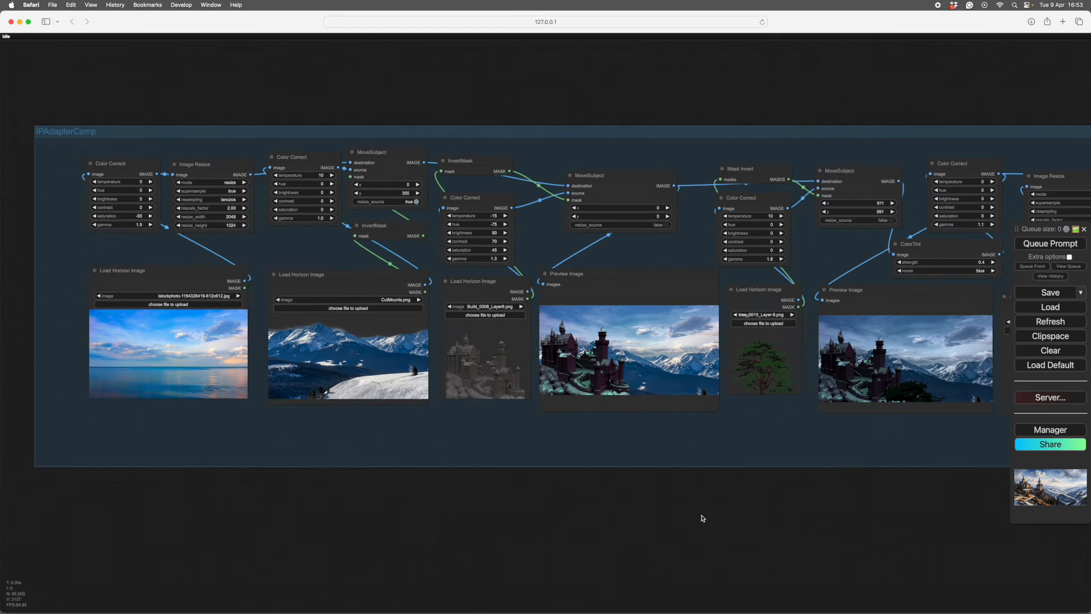
scroll(672, 516, "right", 3)
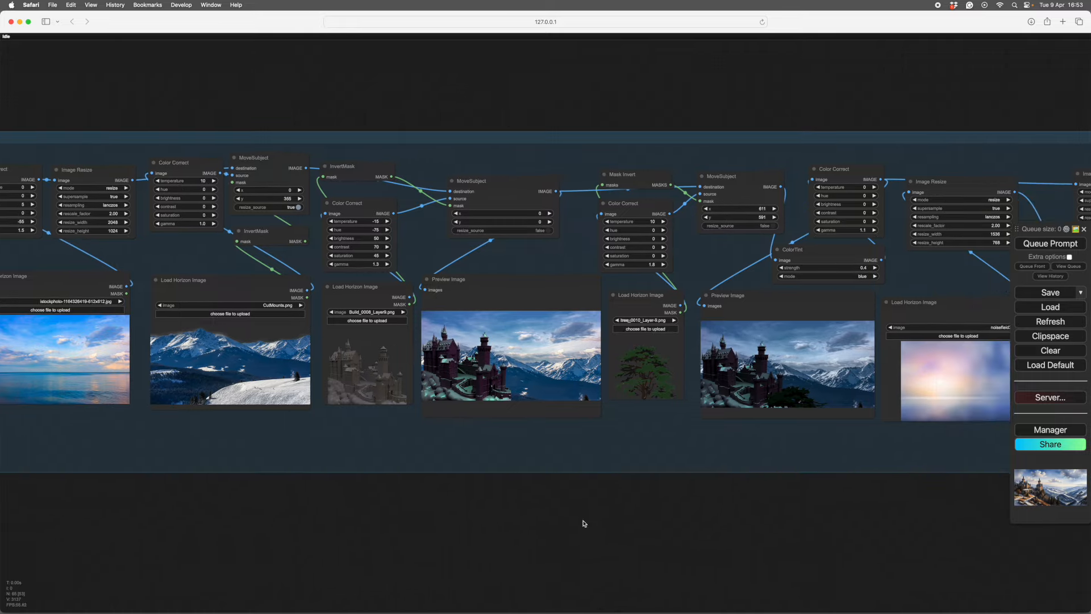
Step: Examine the end of the layer compositing chain, from the tree and noise-field nodes to the ImageBlend preview of the castle
scroll(586, 521, "right", 8)
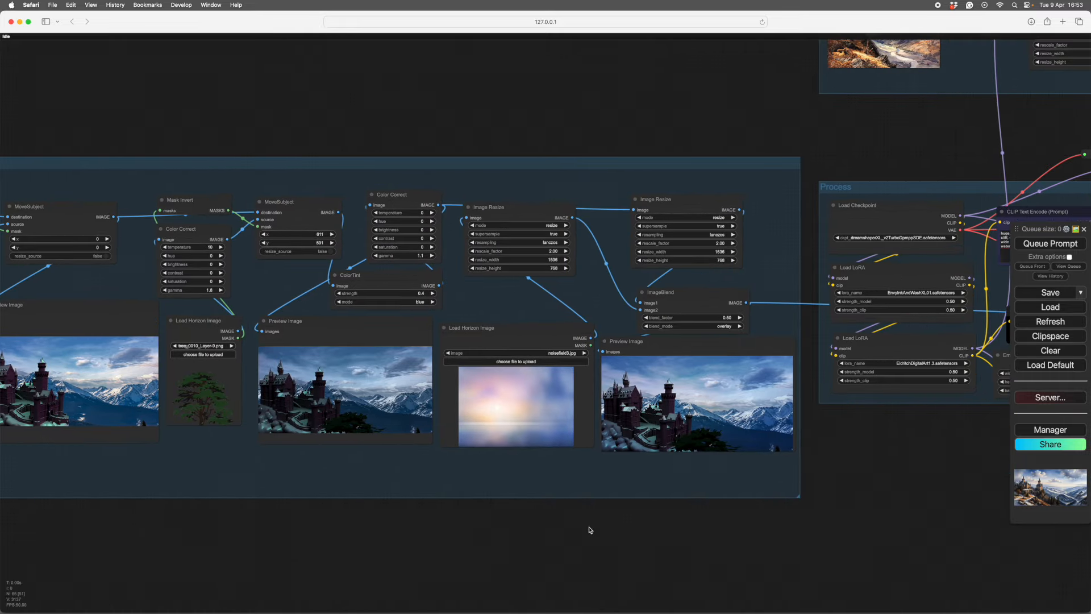
scroll(630, 528, "right", 1)
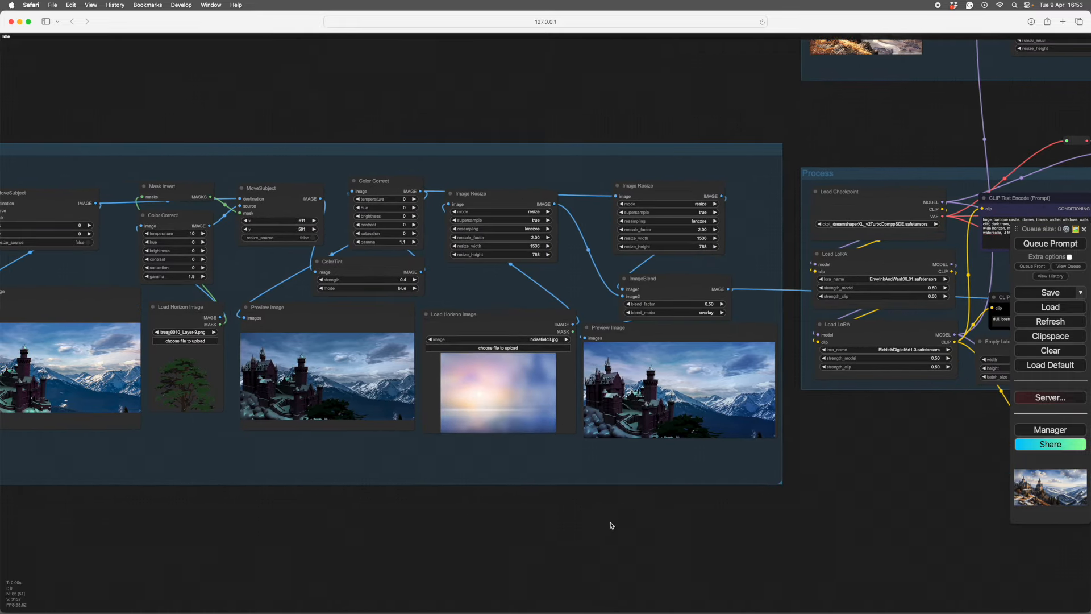
scroll(584, 519, "left", 2)
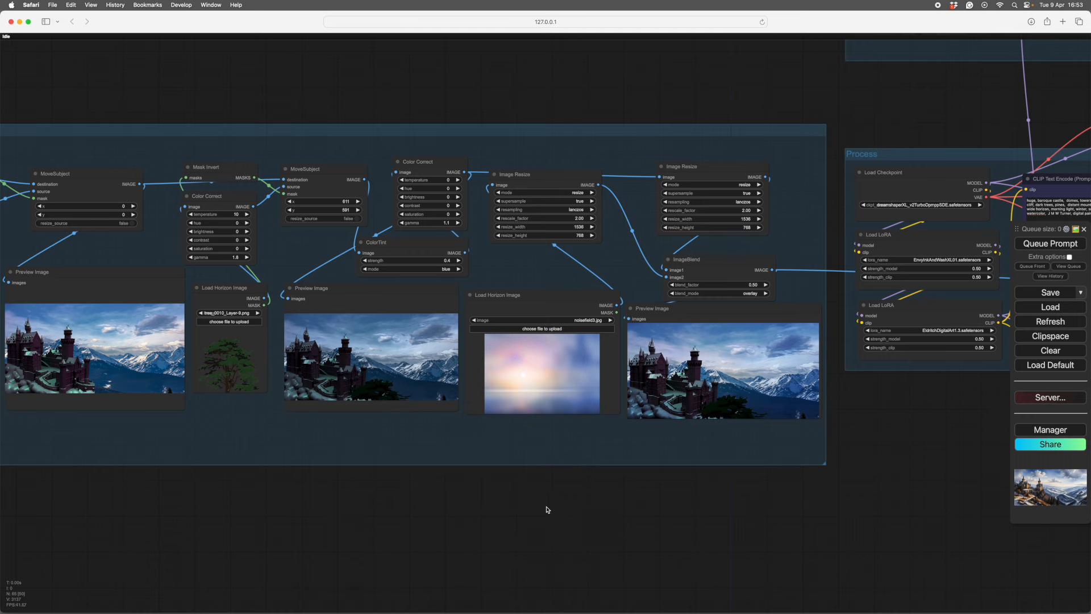
scroll(620, 523, "right", 5)
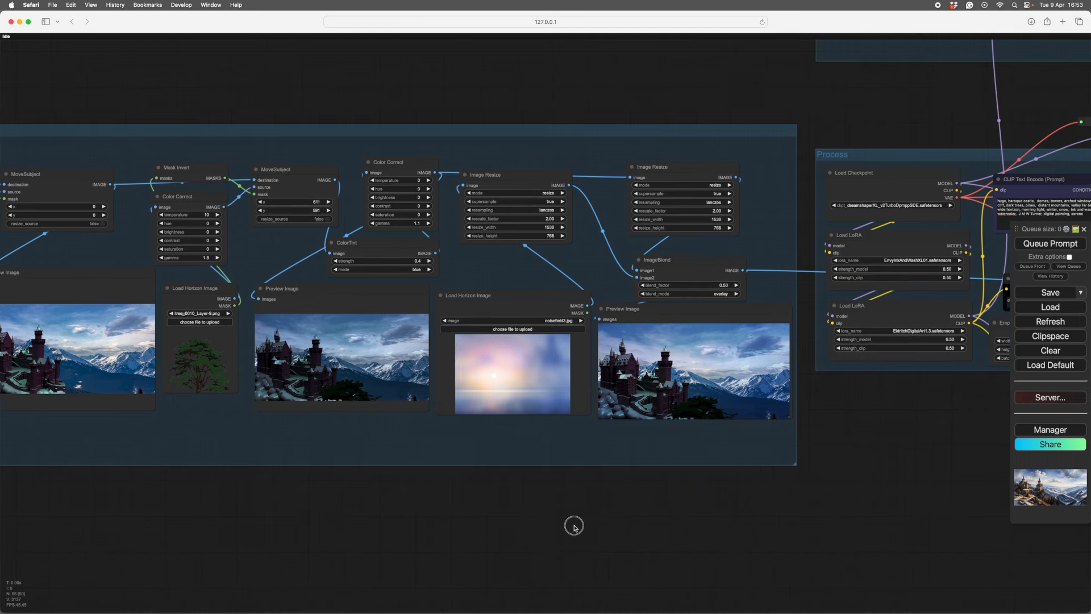
left_click_drag(686, 481, 712, 507)
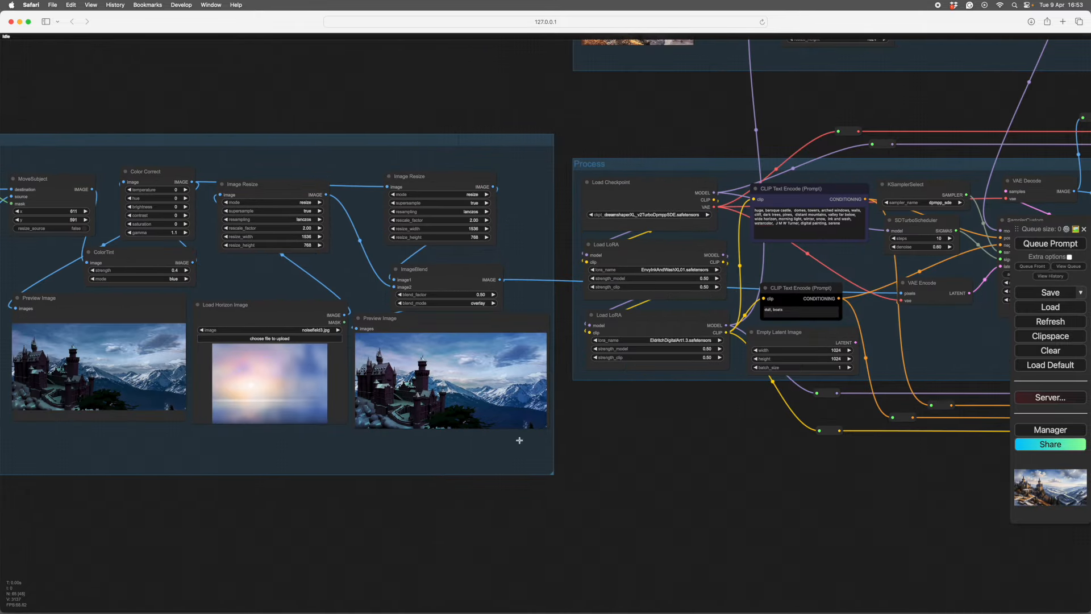
left_click_drag(619, 489, 443, 502)
left_click_drag(531, 483, 733, 516)
scroll(436, 439, "up", 15)
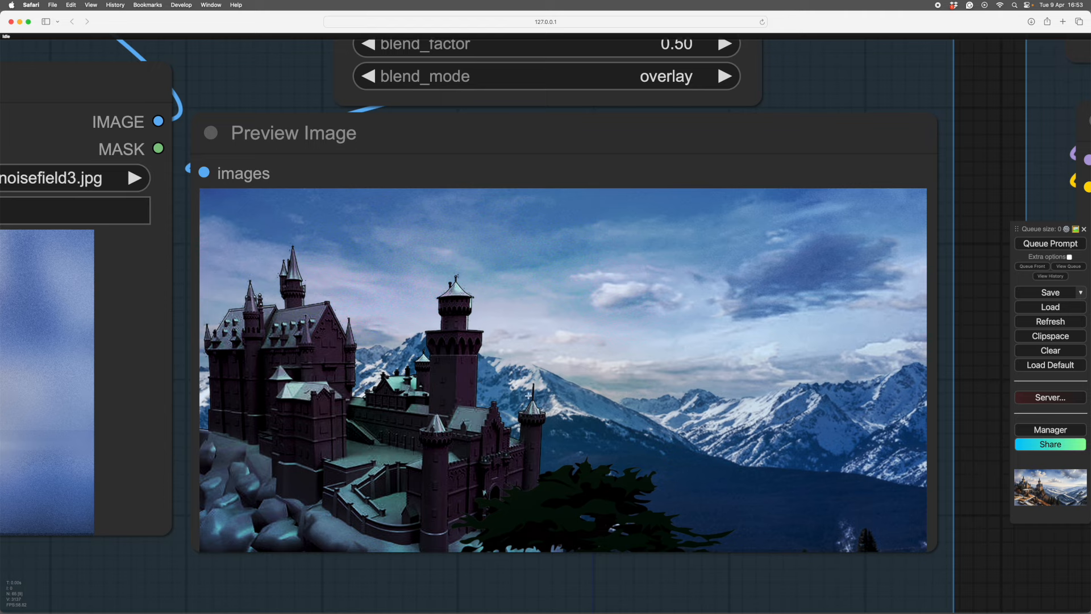
scroll(528, 395, "down", 8)
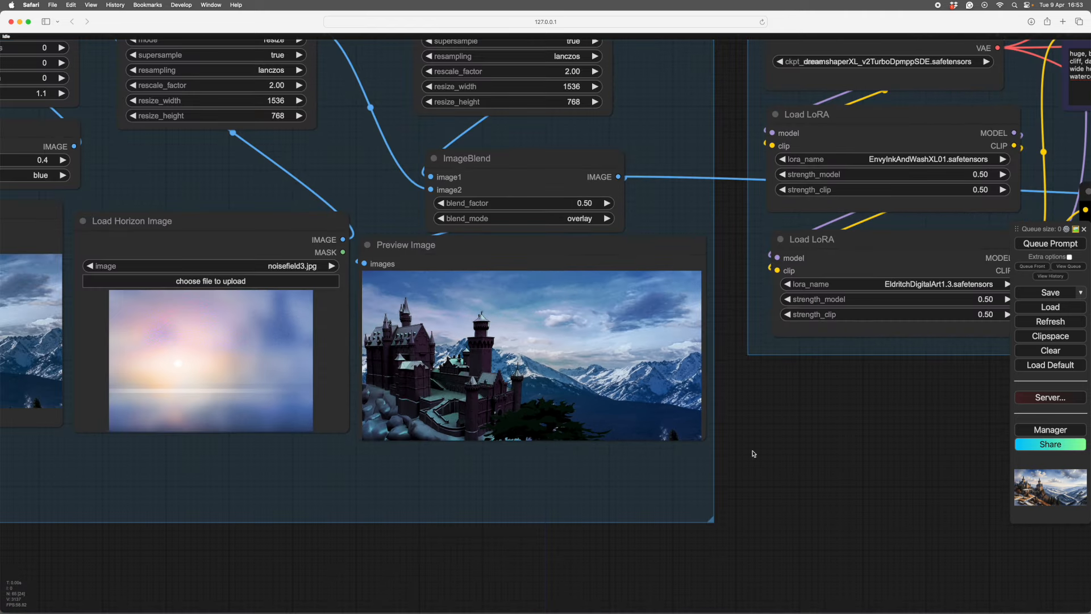
left_click_drag(884, 464, 842, 459)
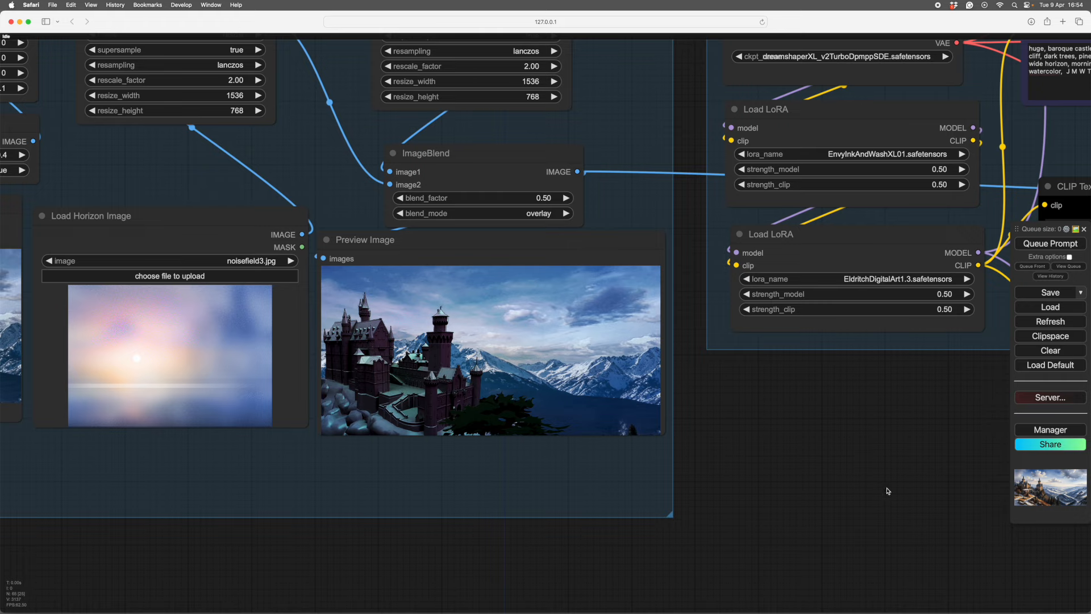
Step: Move the ImageBlend composite's Preview Image node into the Refine group, beside the refined preview, and compare the two images
left_click_drag(889, 490, 717, 477)
left_click_drag(419, 231, 485, 296)
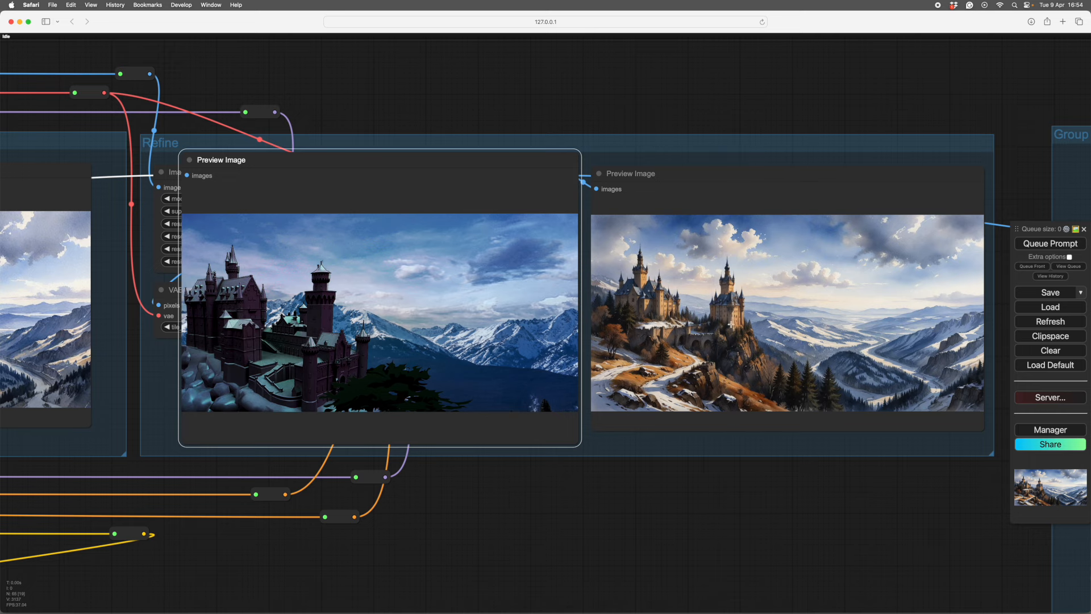
left_click_drag(734, 509, 752, 518)
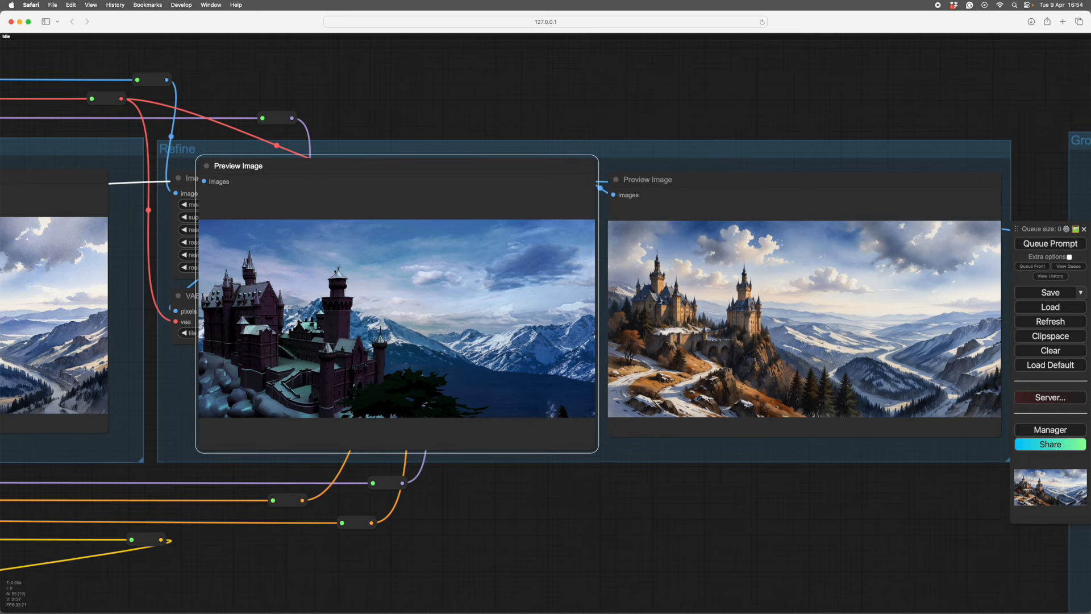
left_click_drag(682, 491, 682, 507)
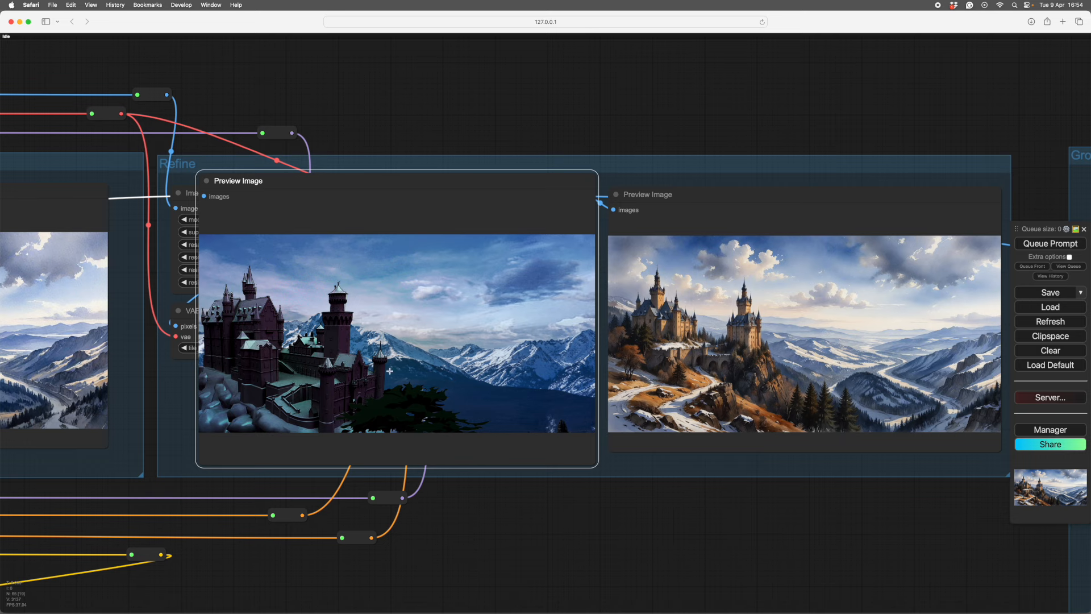
mouse_move(726, 536)
left_mouse_down()
mouse_move(709, 540)
mouse_move(731, 549)
left_mouse_up()
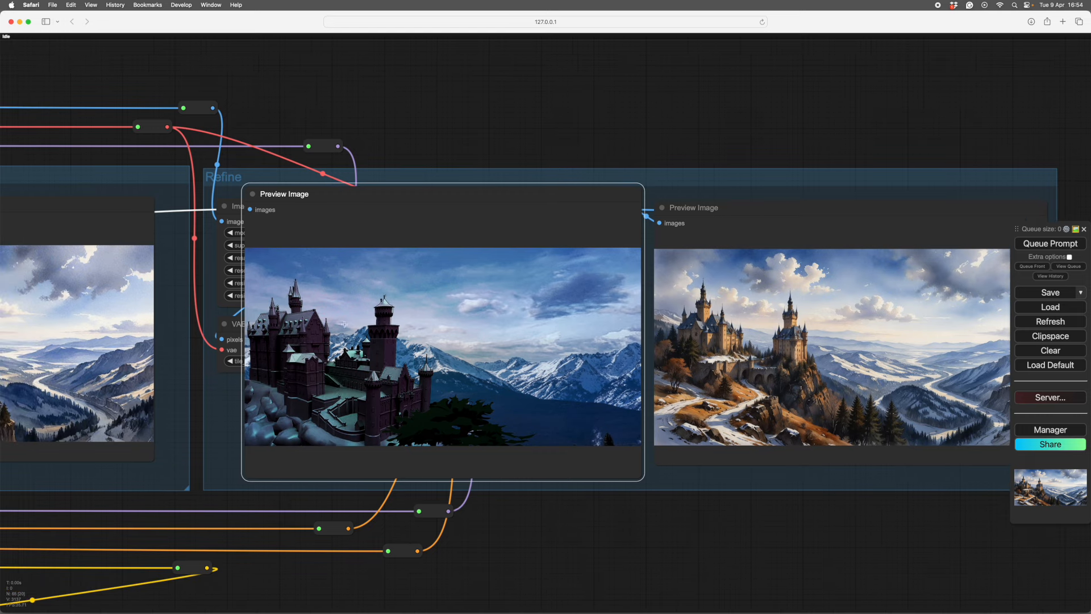
left_click_drag(660, 532, 598, 552)
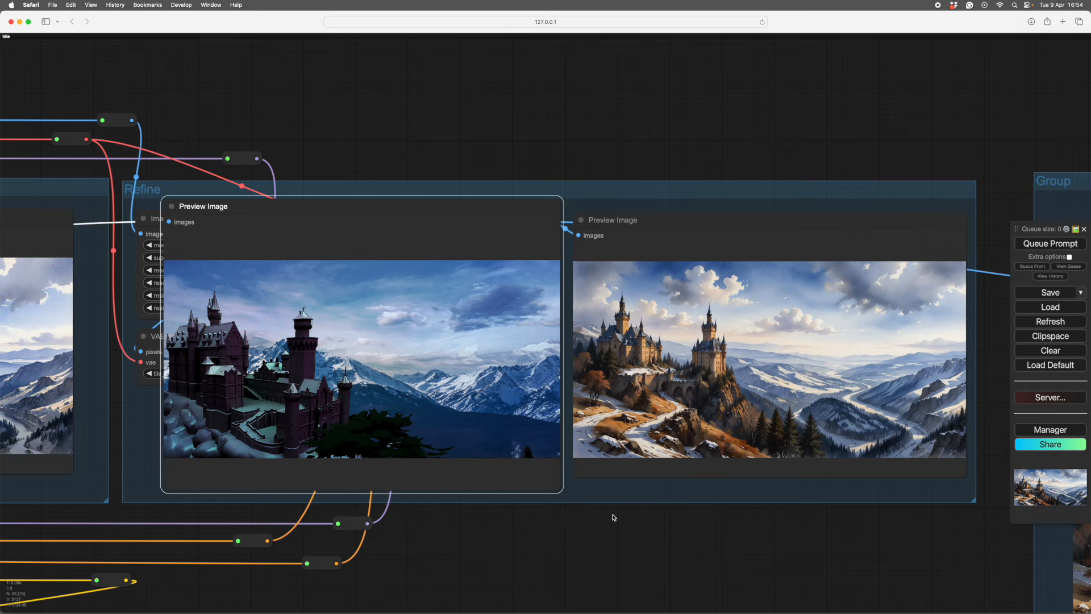
scroll(703, 564, "down", 5)
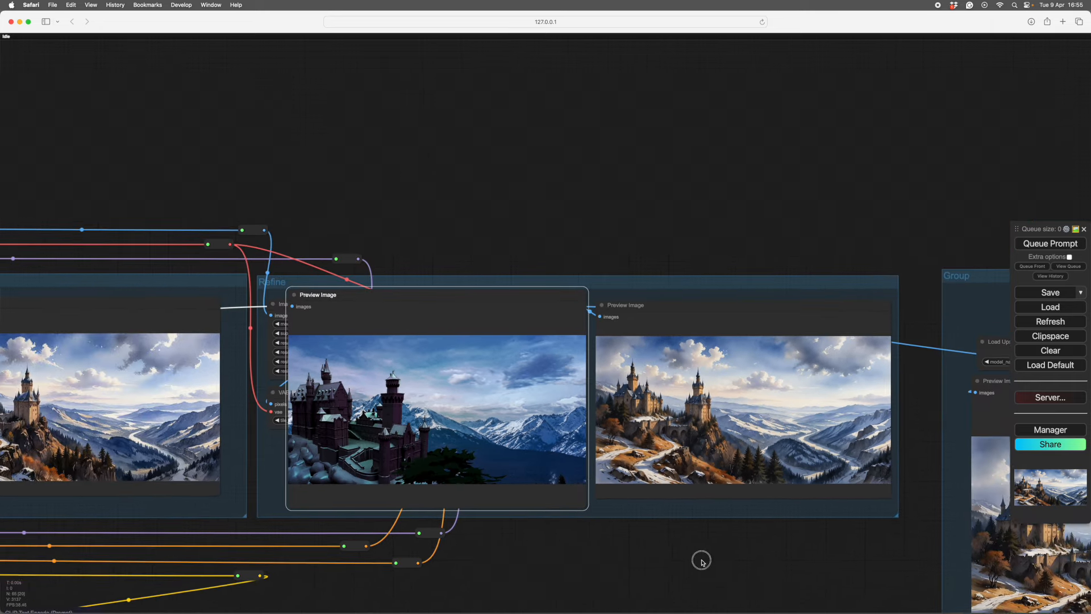
left_click_drag(702, 561, 719, 550)
left_click_drag(590, 549, 628, 564)
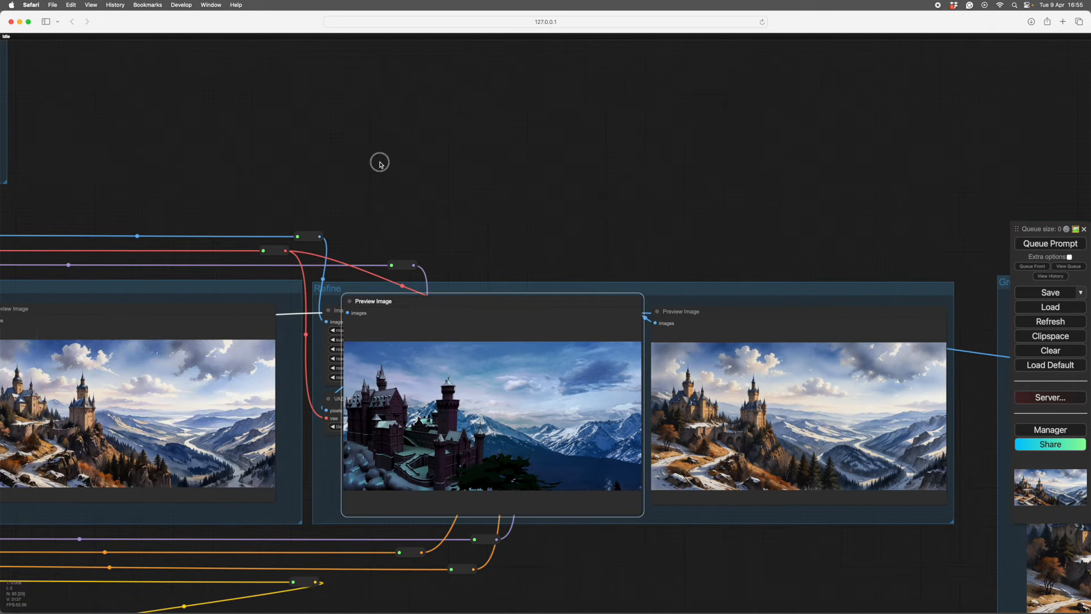
Step: Review the Turner painting used as style reference, the IPAdapter settings, and the Process group's prompts, sampler and preview image
left_click_drag(379, 163, 737, 276)
left_click_drag(375, 350, 700, 401)
scroll(540, 360, "up", 5)
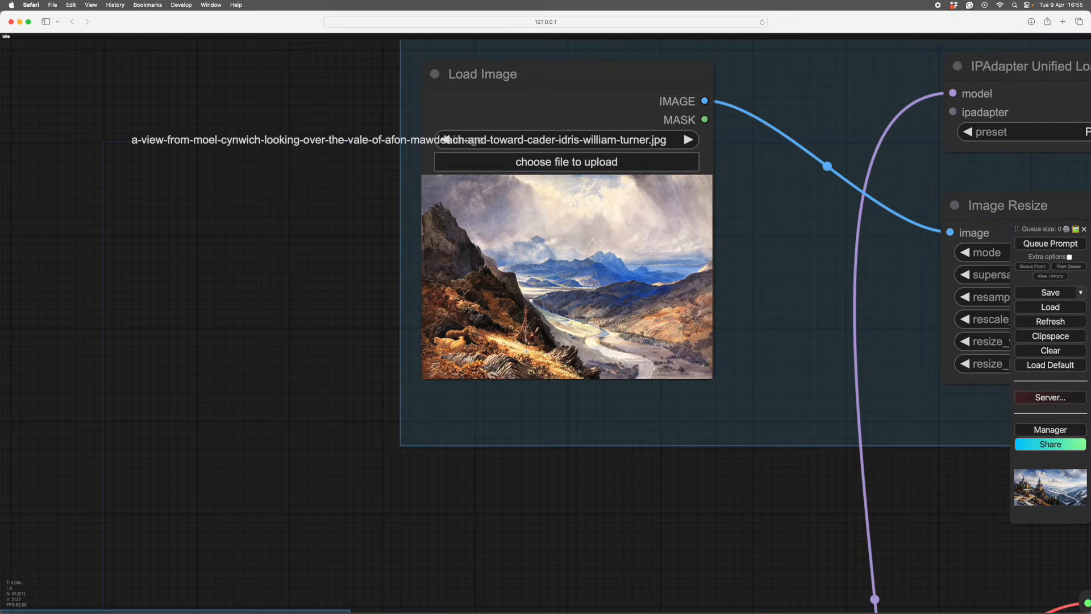
left_click_drag(678, 520, 360, 312)
scroll(360, 312, "down", 6)
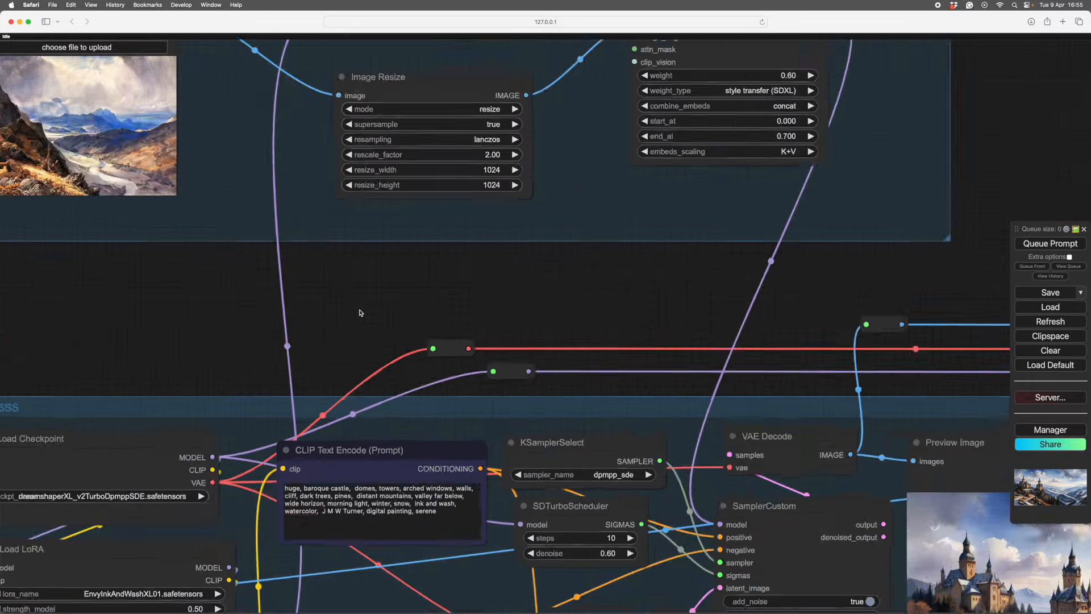
left_click_drag(541, 282, 260, 184)
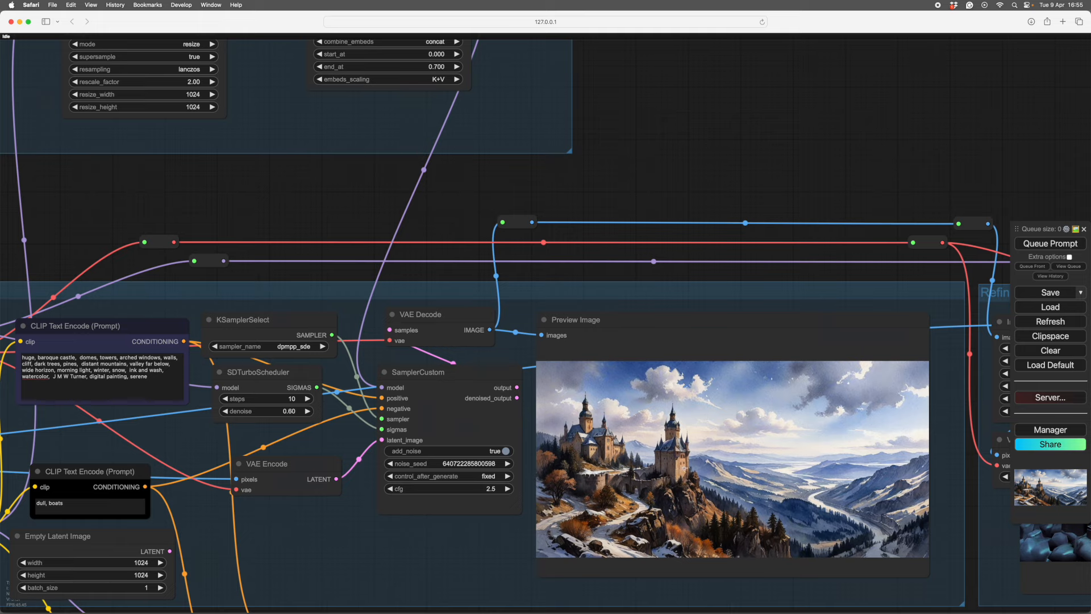
left_click_drag(685, 468, 600, 363)
left_click_drag(793, 515, 737, 510)
scroll(694, 442, "up", 4)
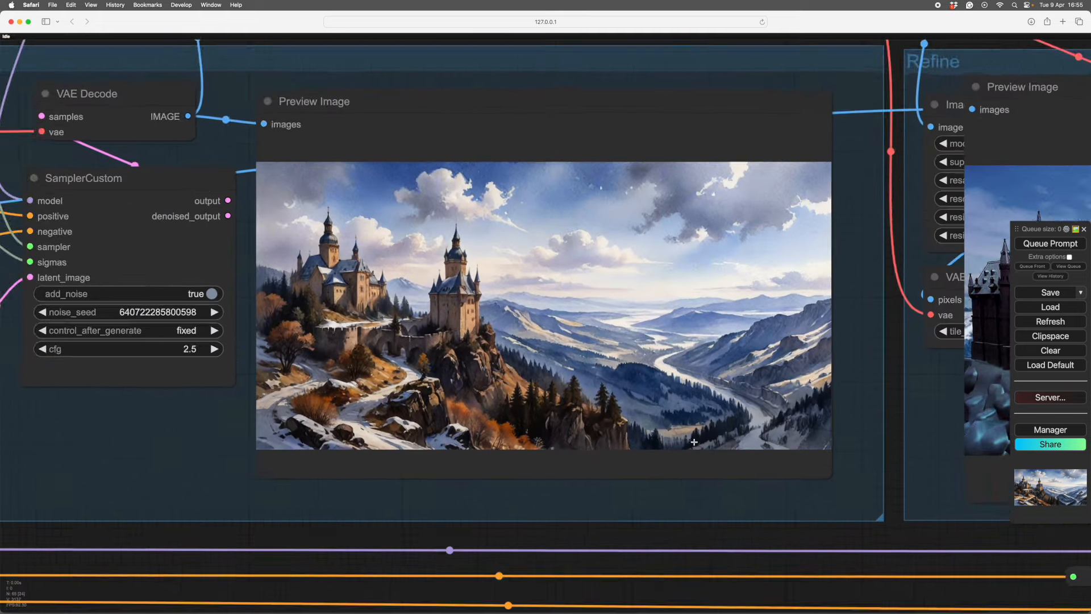
scroll(788, 538, "down", 3)
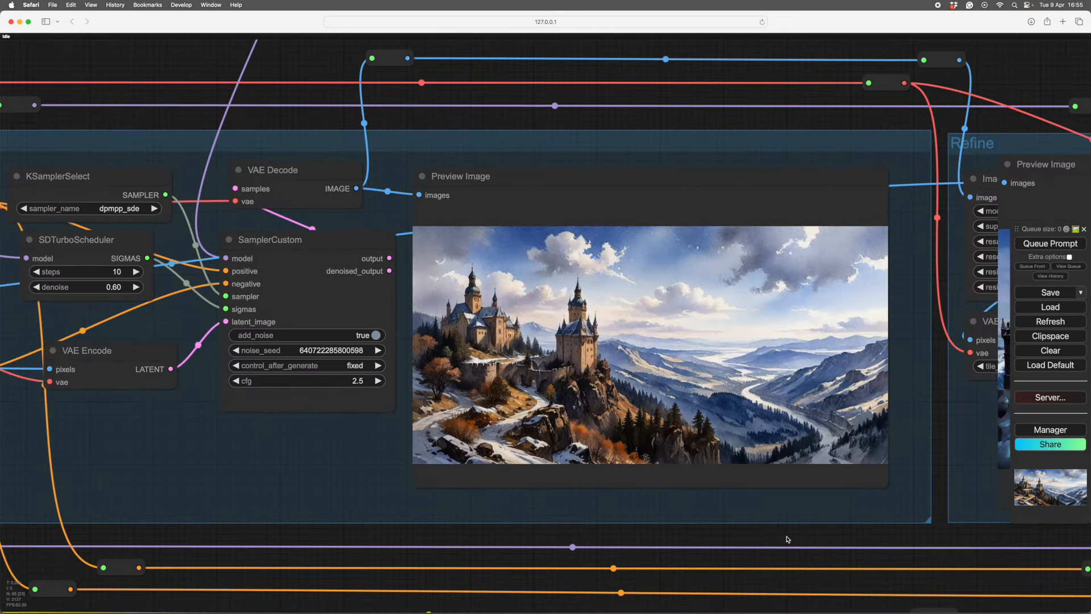
left_click_drag(782, 538, 785, 539)
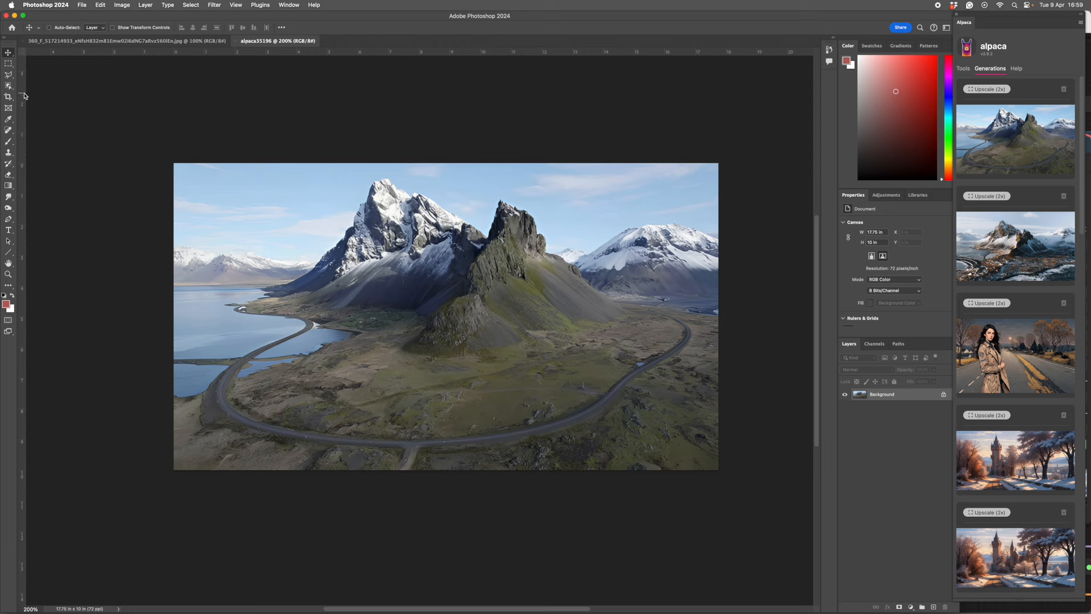
Step: Switch to Photoshop, outline the land and mountains along the skyline with the Polygonal Lasso, and clear the selection
left_click(9, 75)
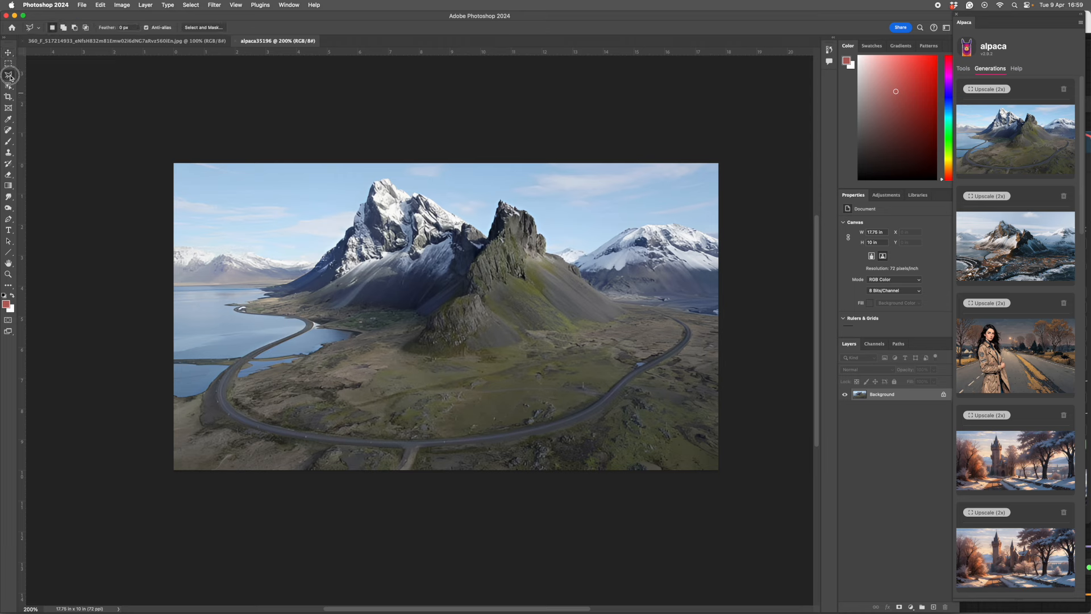
left_click(165, 251)
left_click(196, 247)
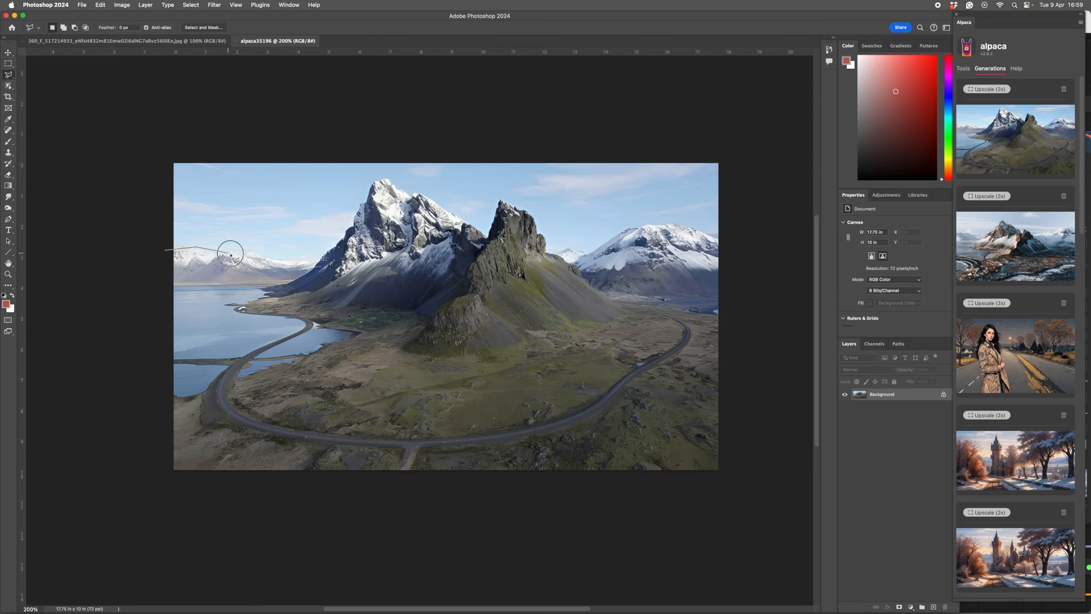
left_click(319, 262)
left_click(334, 249)
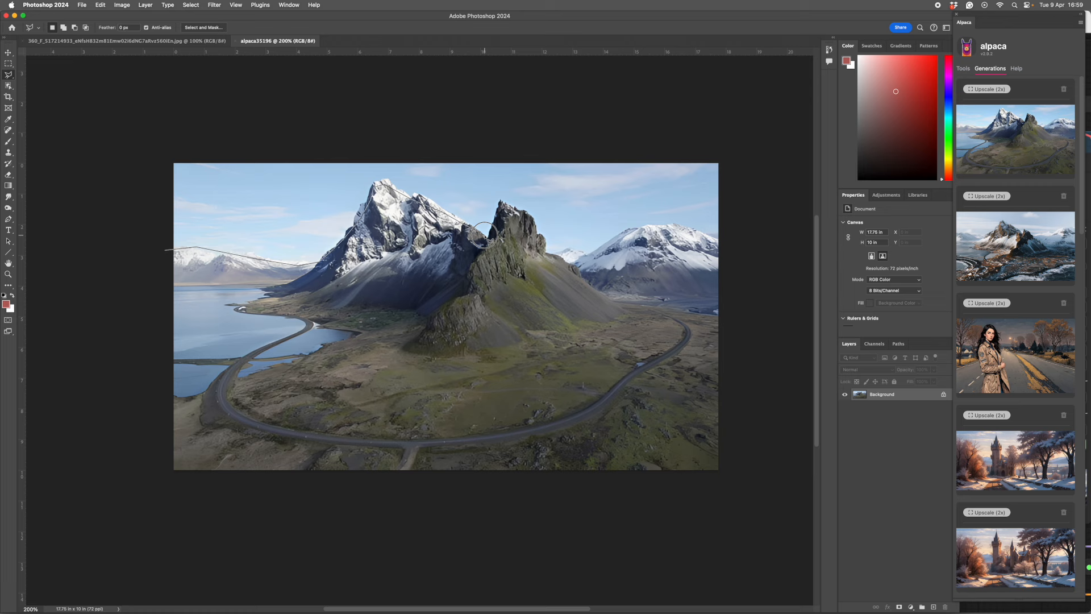
left_click(484, 235)
left_click(500, 203)
left_click(545, 252)
left_click(564, 257)
left_click(579, 249)
left_click(636, 229)
left_click(648, 227)
left_click(681, 227)
left_click(751, 251)
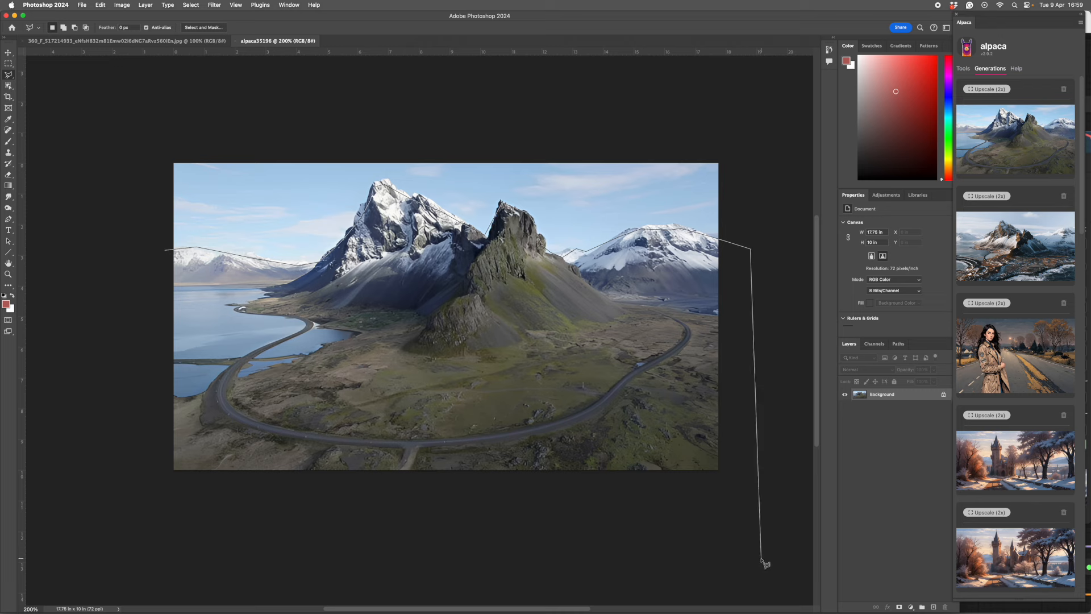
left_click(762, 554)
double_click(134, 554)
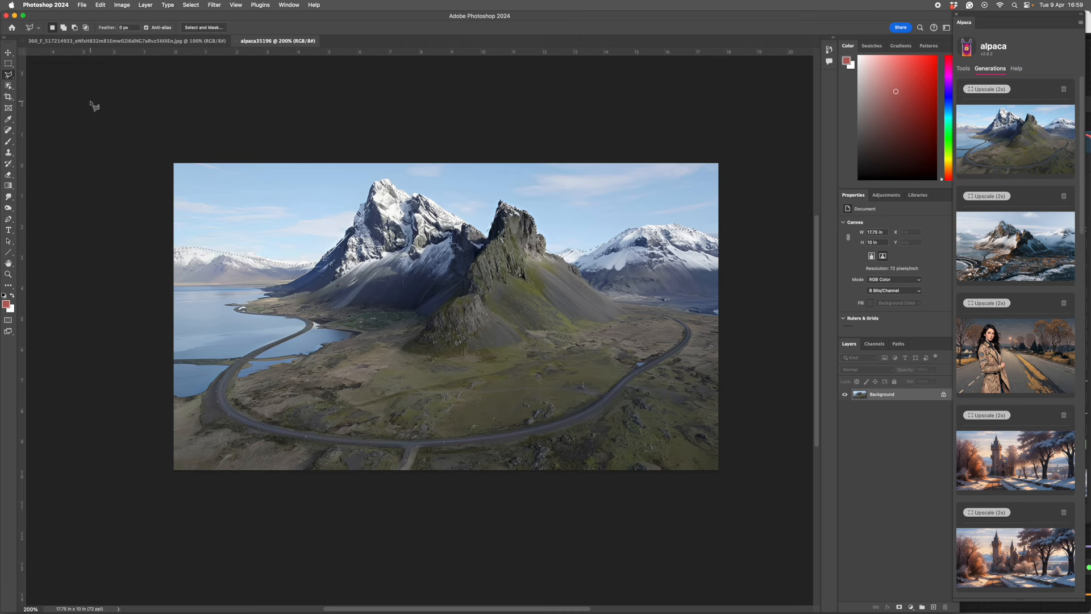
key("super+d")
Step: Select the sky with the Object Selection tool, invert the selection, and copy the land and mountains to a new layer
left_click(8, 85)
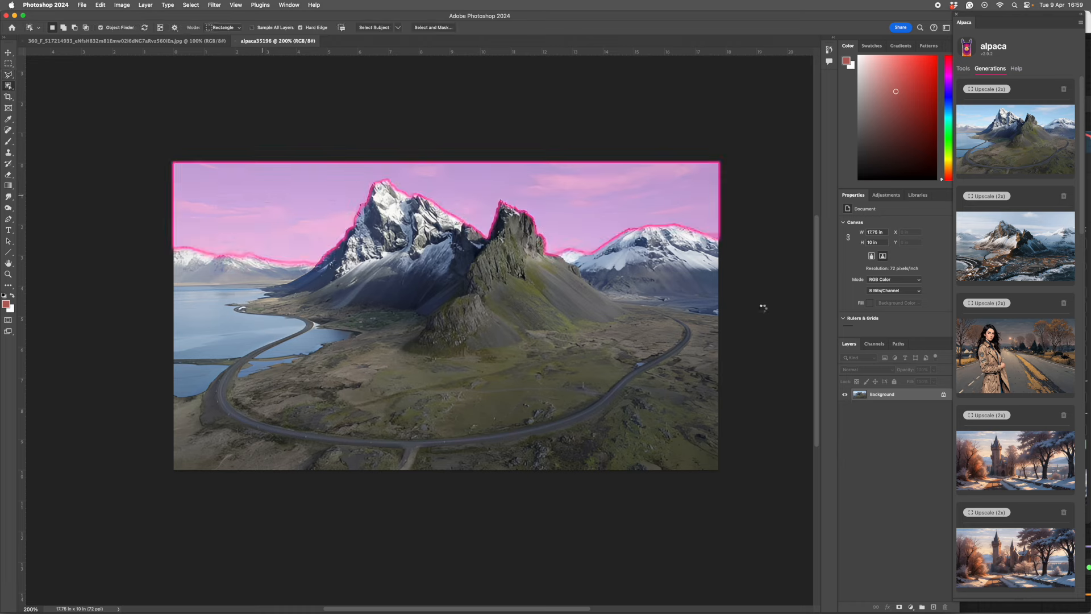
left_click(192, 5)
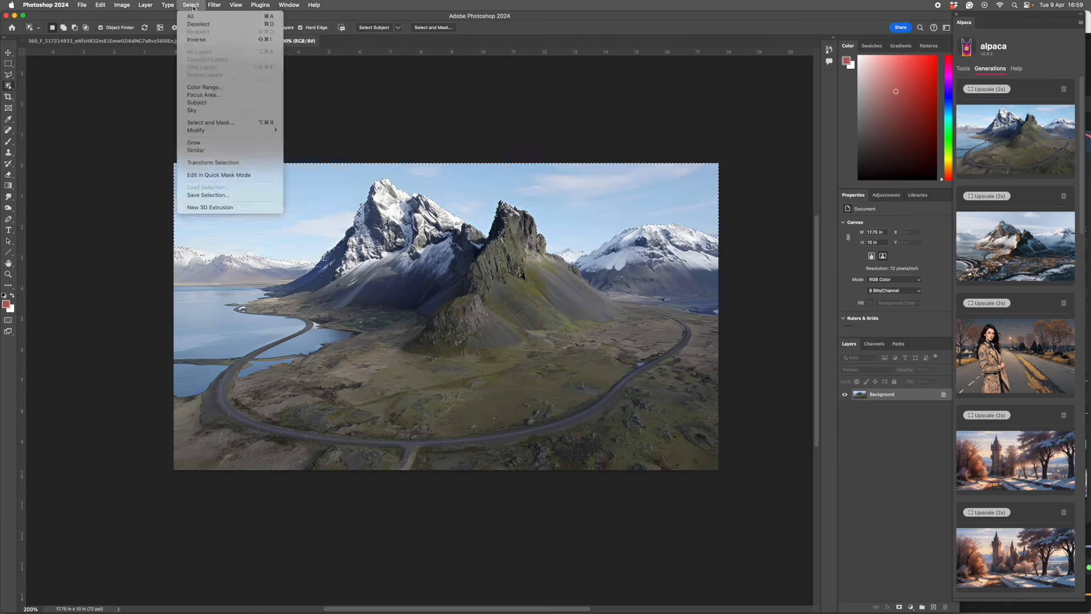
left_click(196, 40)
key("super+j")
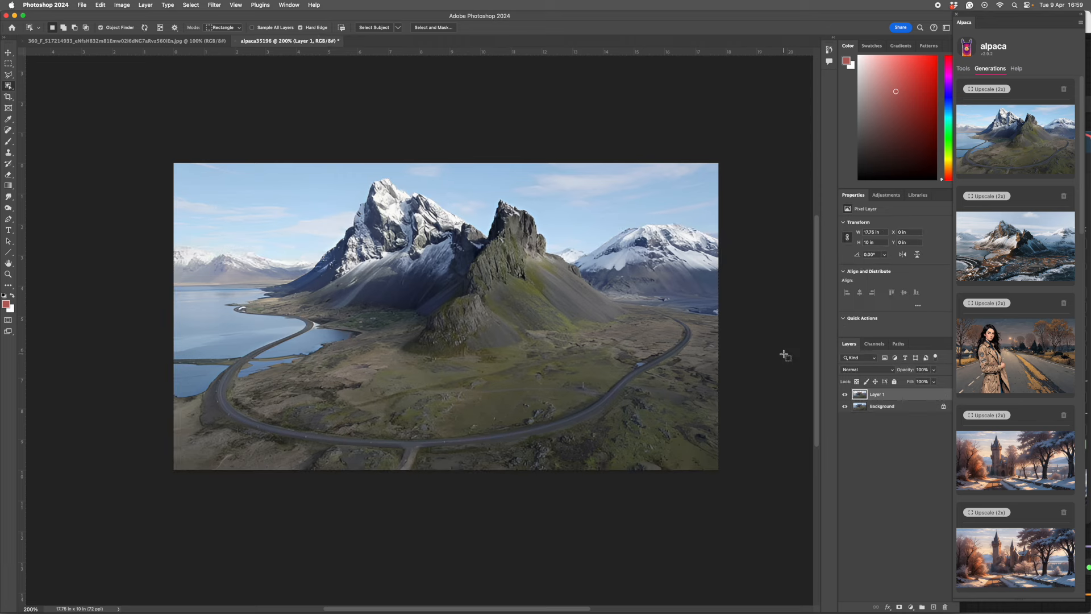
Step: Delete the Background layer so only the landscape cutout remains on transparency
left_click(881, 406)
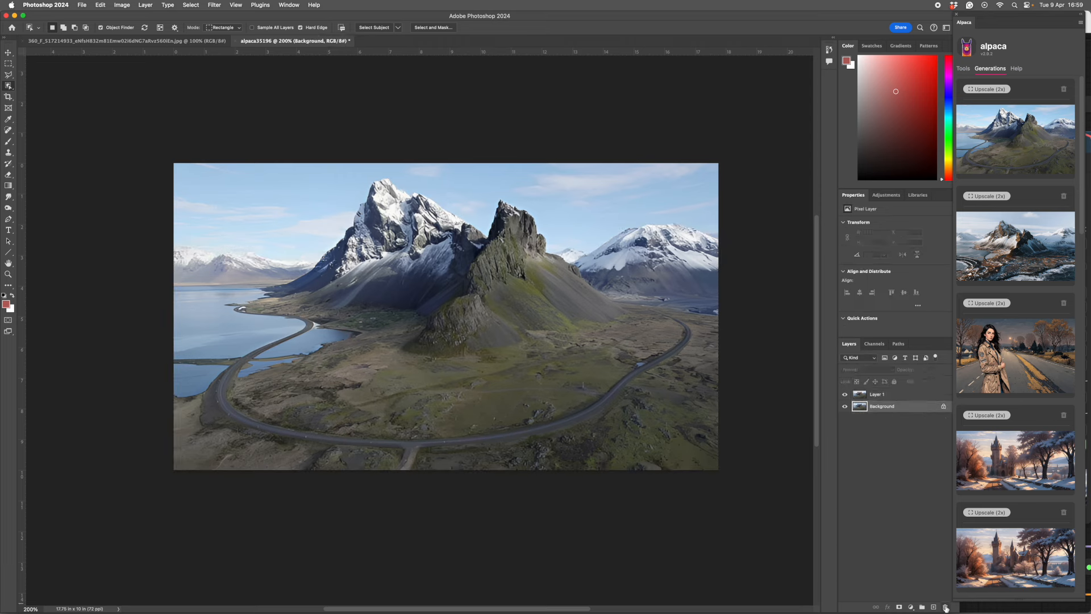
left_click(945, 607)
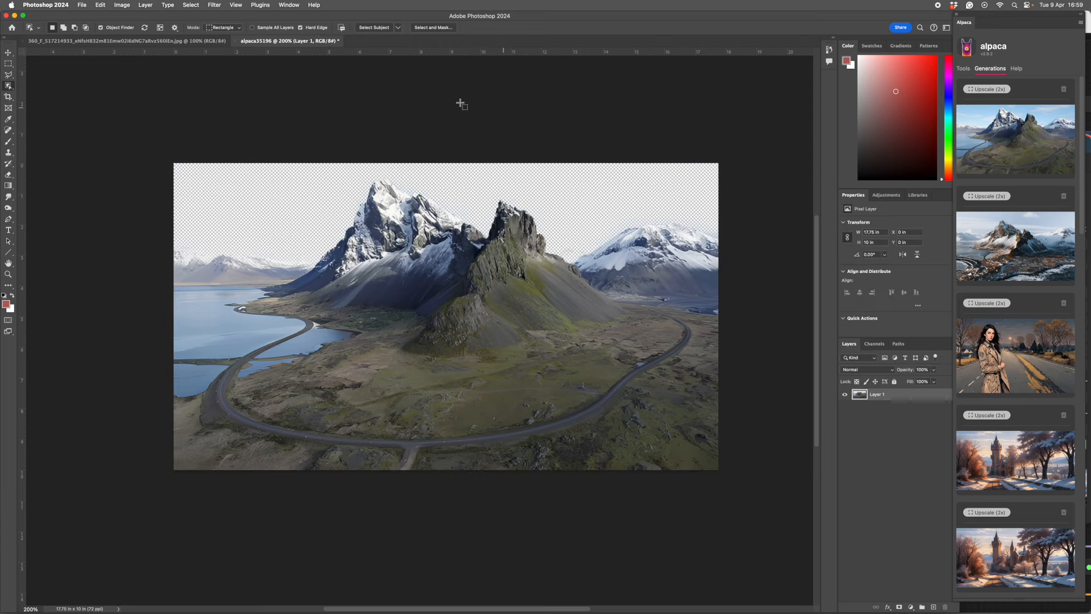
key("h")
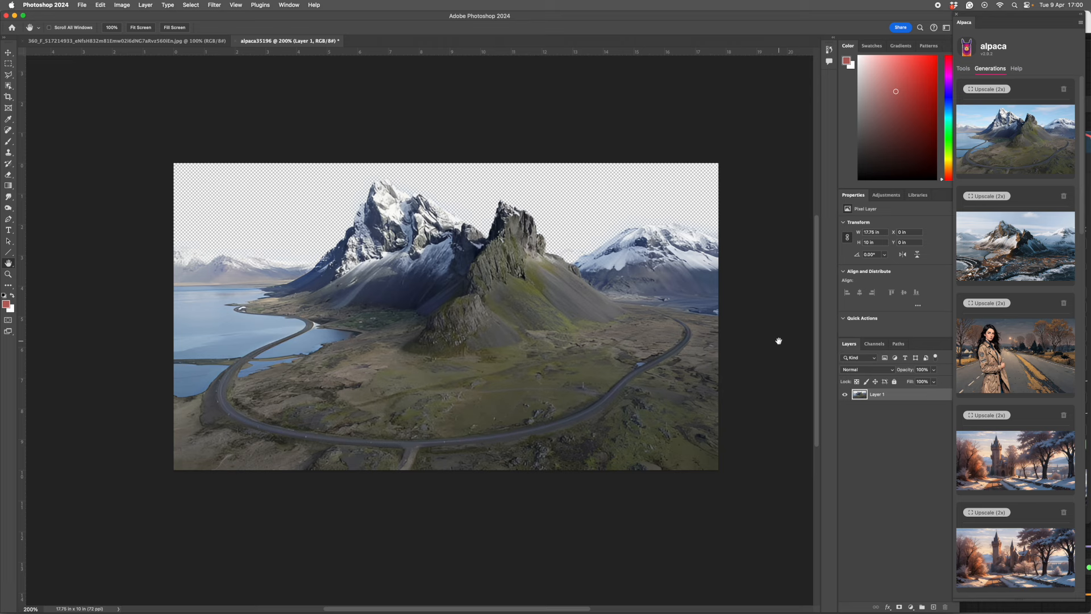
Step: Review the Export As settings for saving the landscape cutout as a PNG with Transparency enabled, without exporting it
left_click(81, 5)
mouse_move(117, 144)
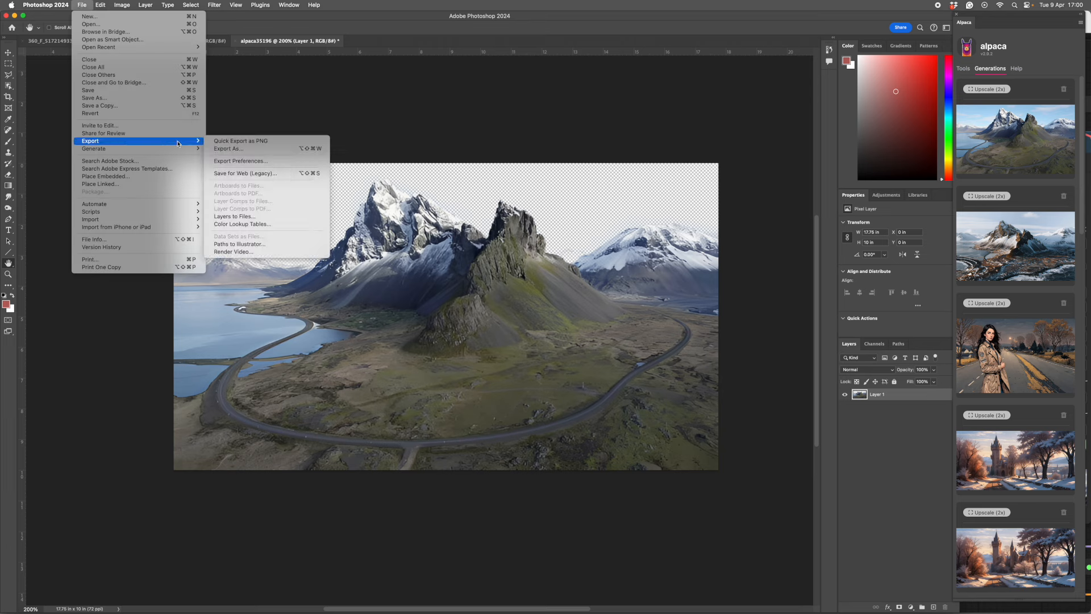
left_click(222, 150)
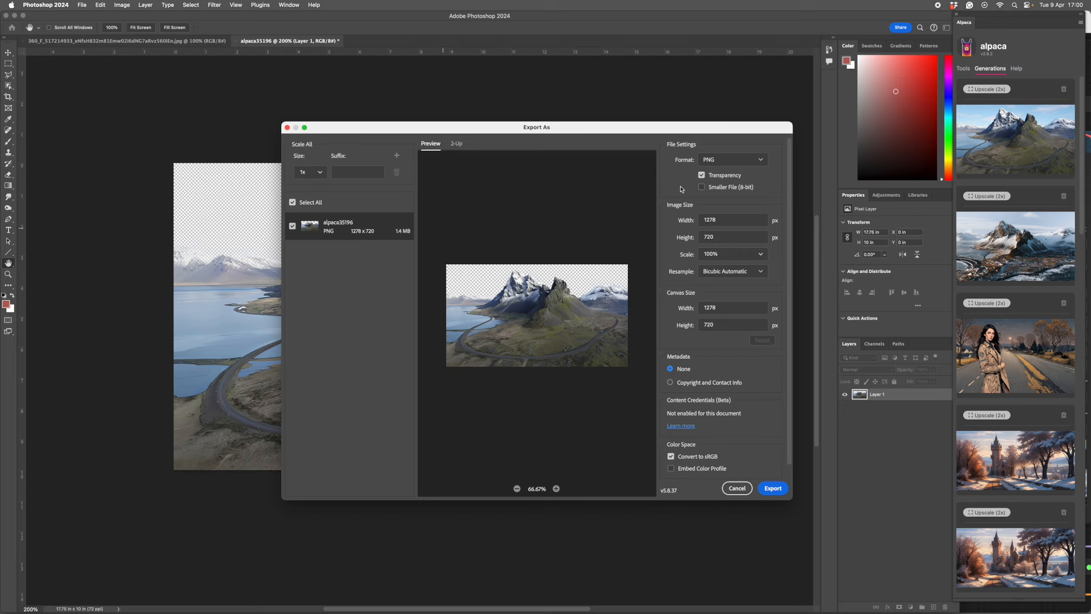
left_click_drag(599, 132, 533, 121)
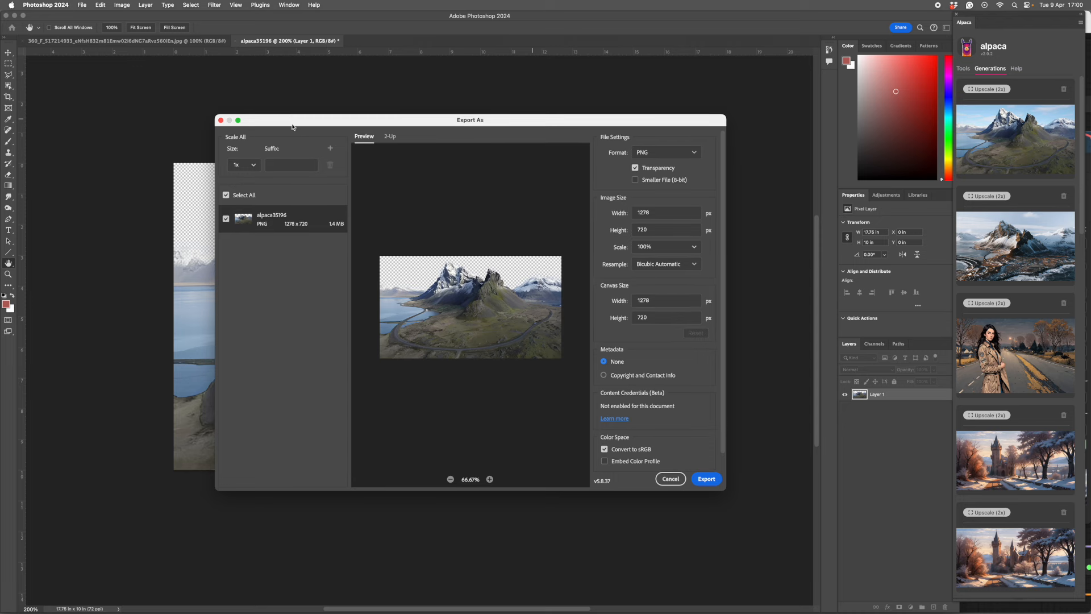
left_click_drag(290, 118, 266, 143)
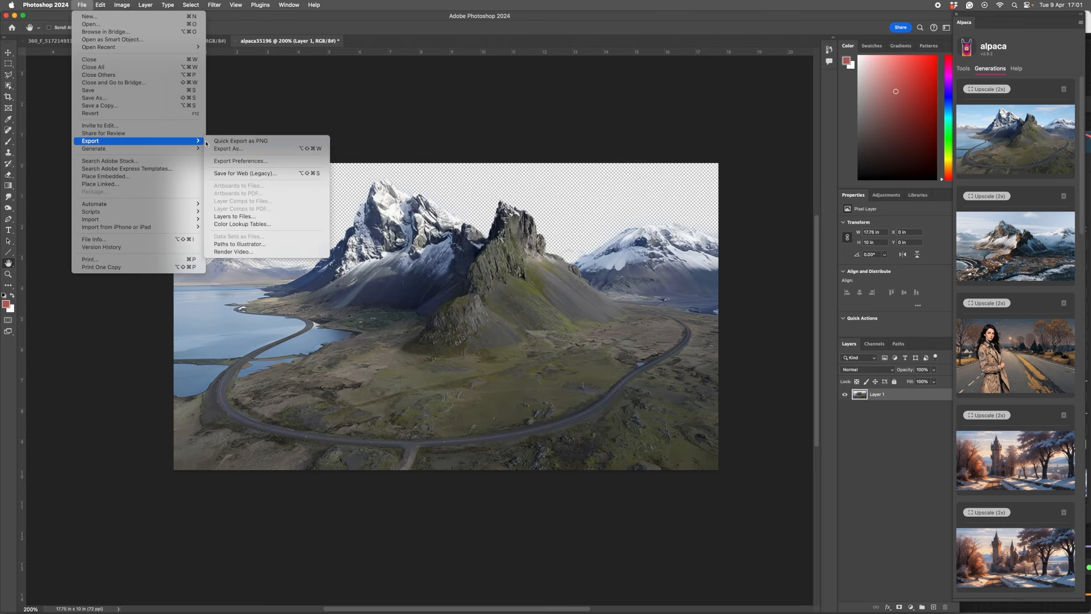
left_click(318, 107)
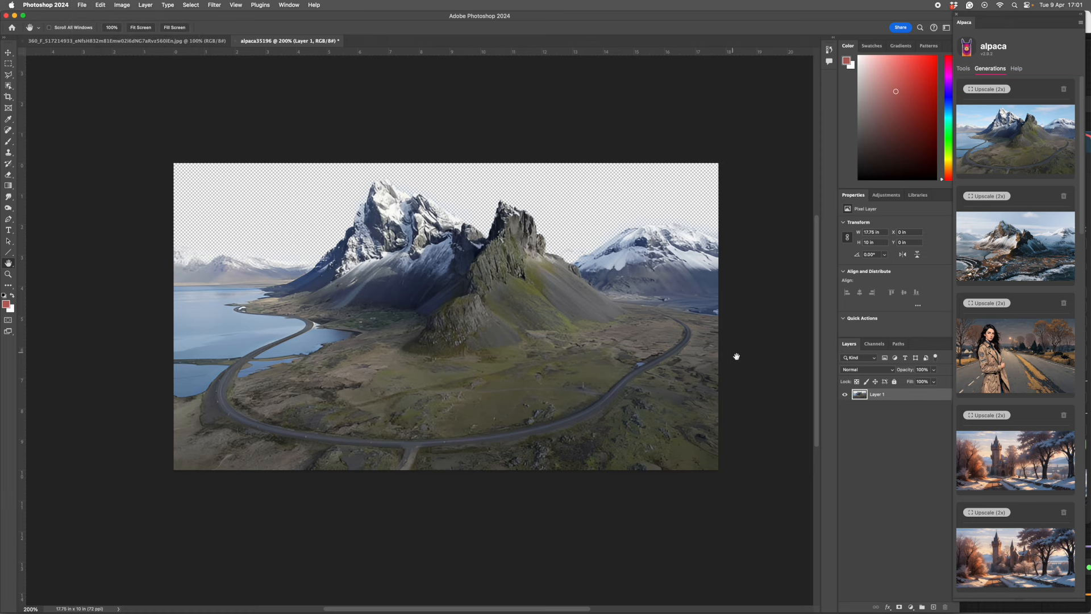
scroll(756, 363, "up", 2)
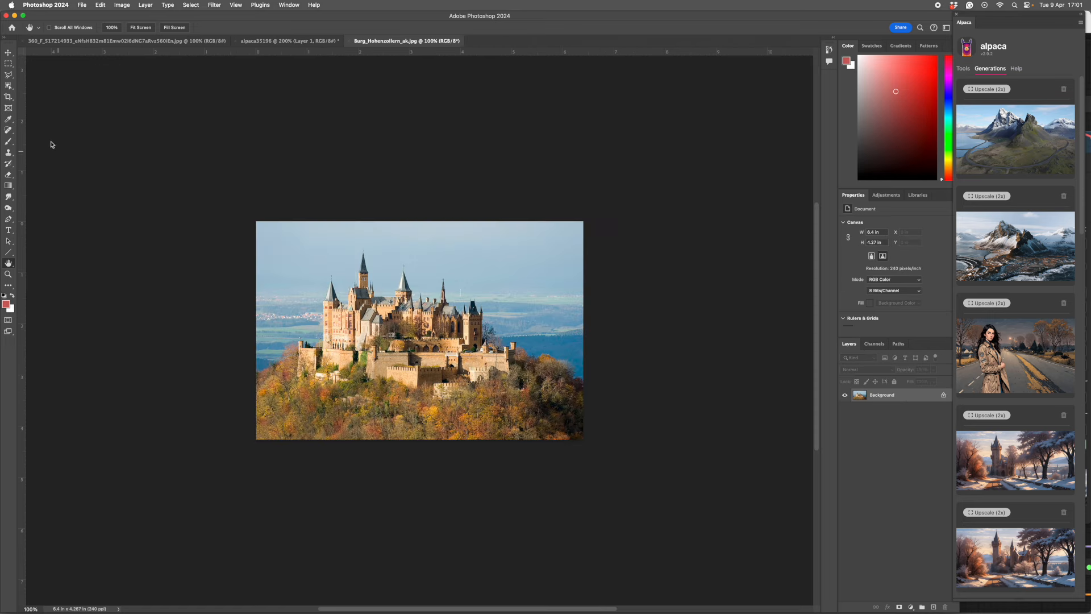
Step: Select the castle and its forested hill with the Object Selection tool, filling the gap along the hill's lower edge
left_click(8, 86)
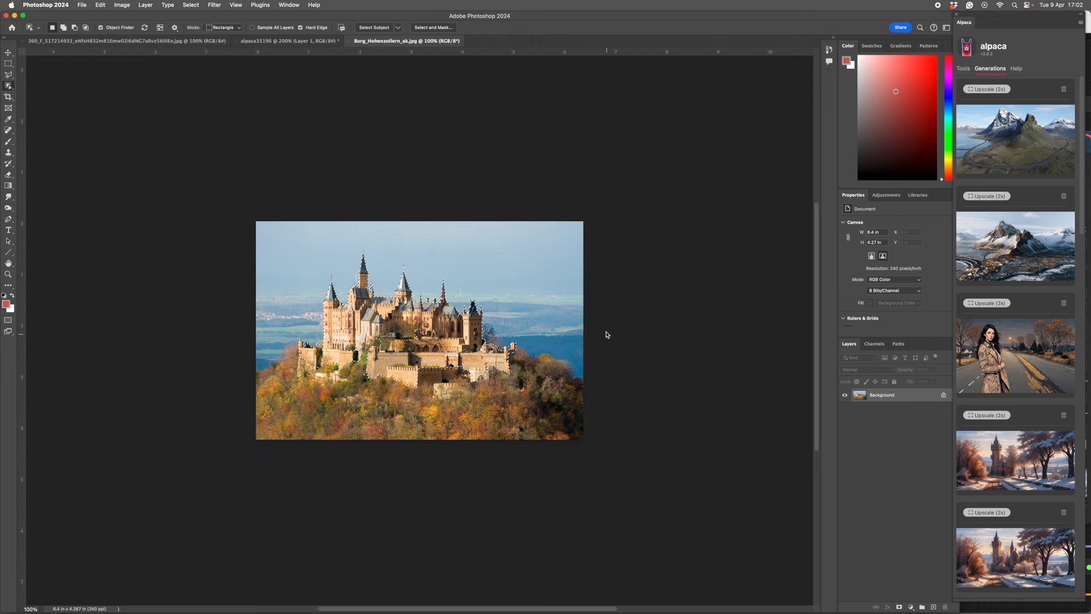
left_click_drag(603, 329, 429, 478)
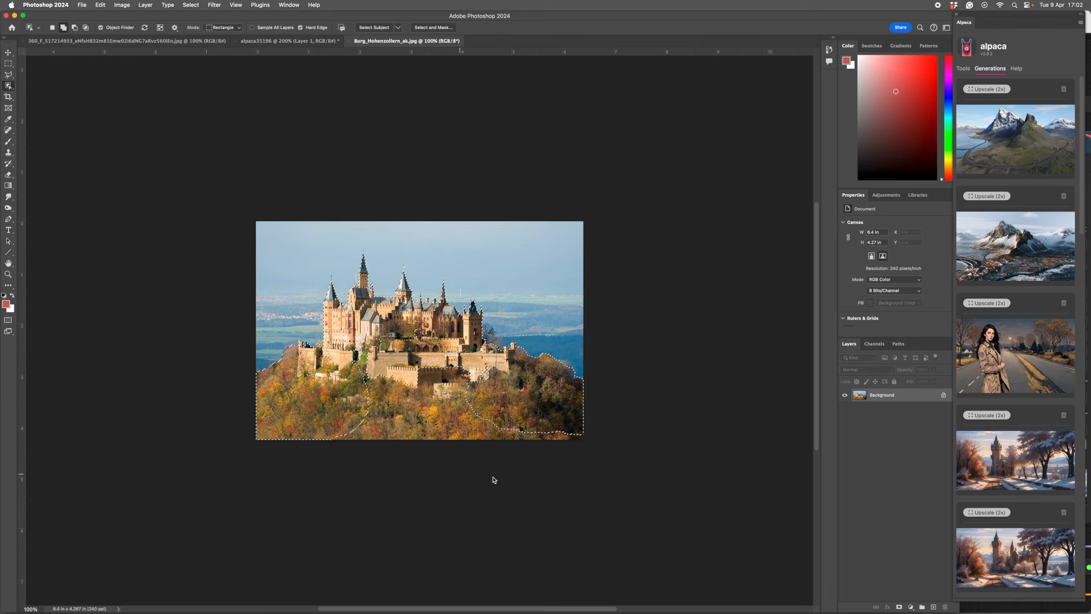
key("l")
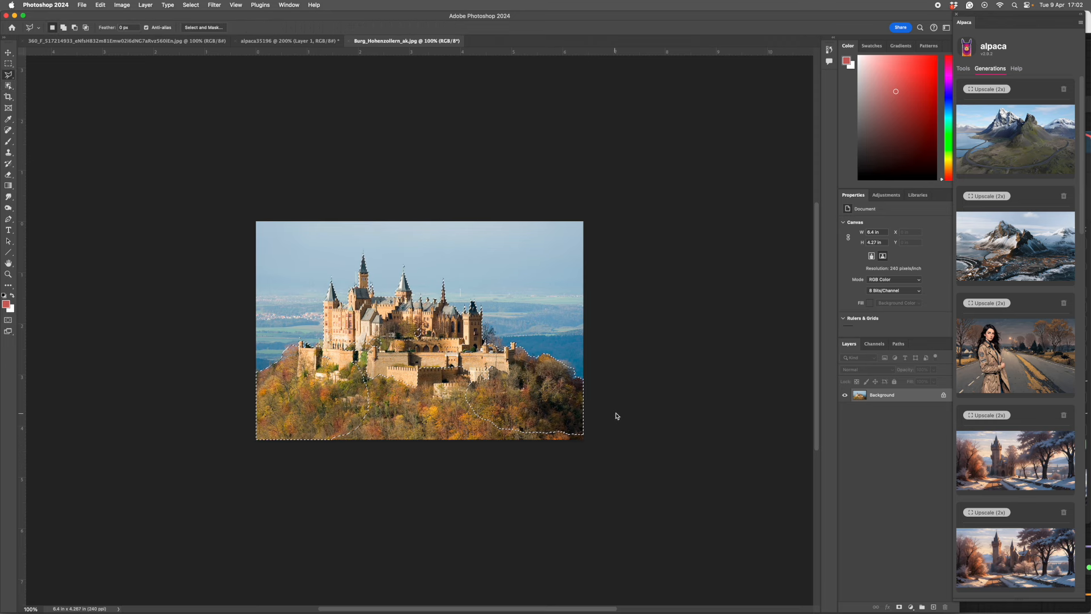
key("super+z")
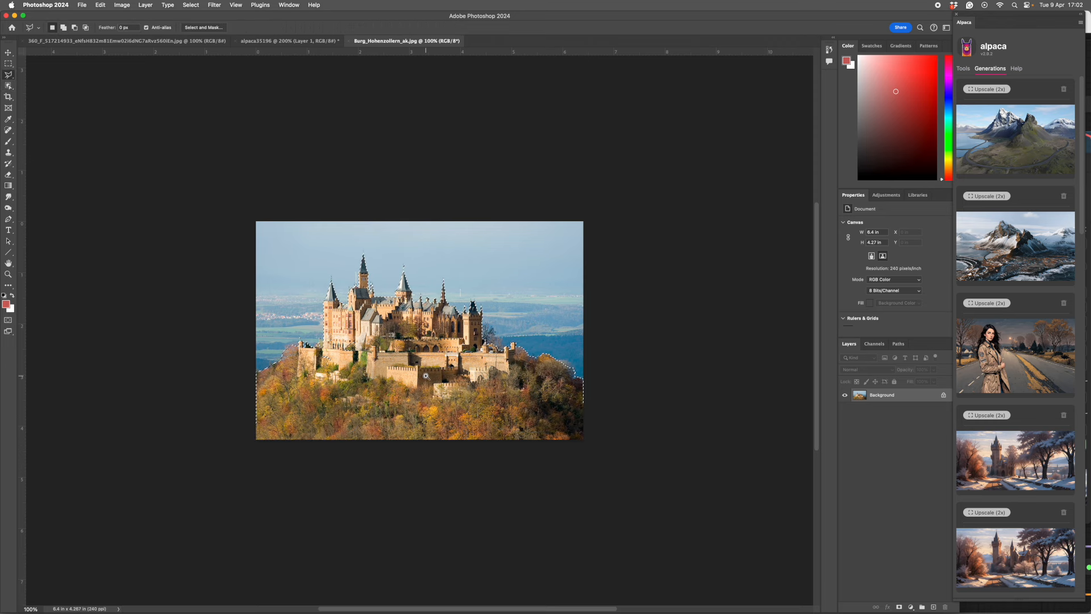
left_click(426, 376, "super")
left_click(525, 393, "alt")
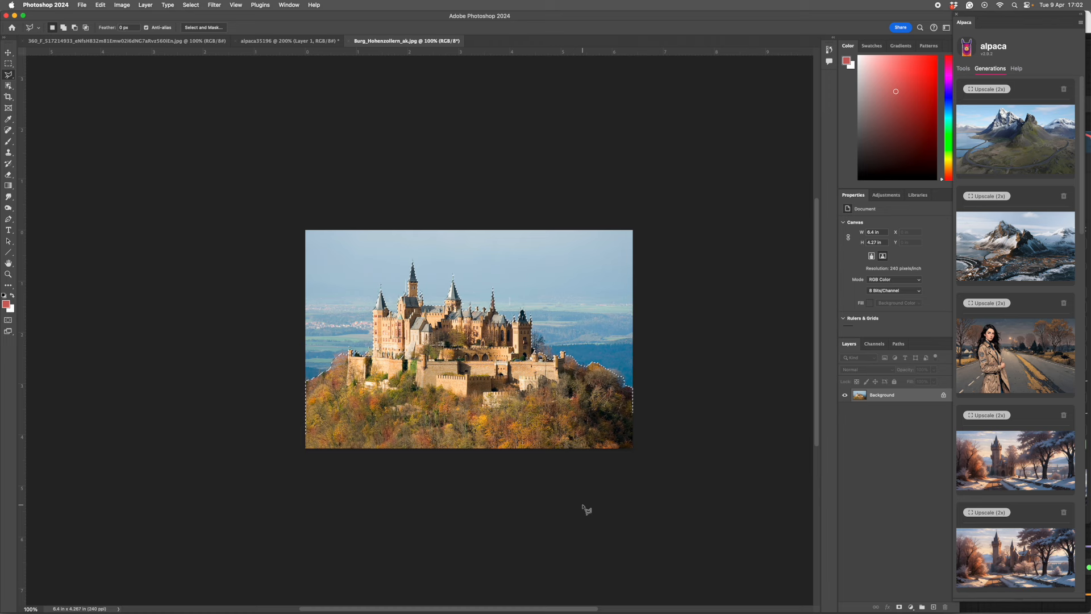
Step: Copy the selected castle and hill to a new layer and delete the Background layer
key("super+j")
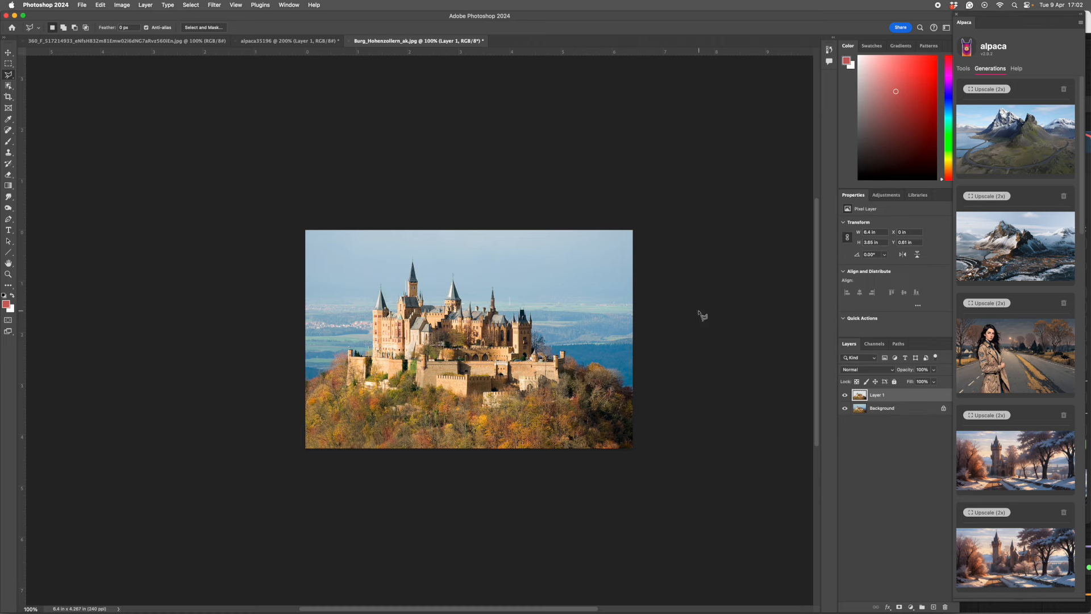
left_click_drag(896, 411, 945, 607)
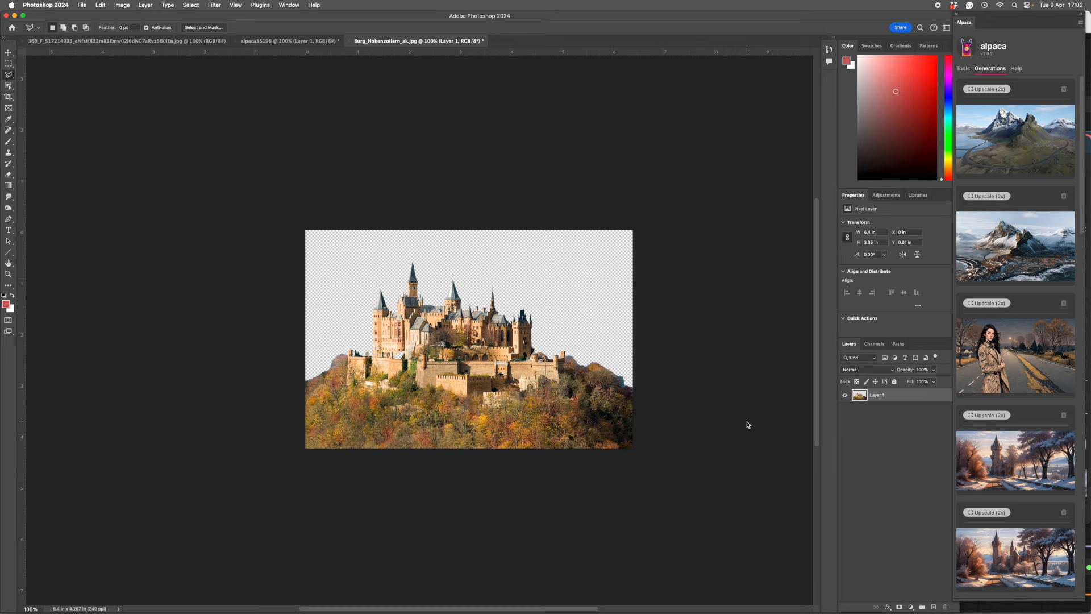
Step: Darken the castle cutout with Levels, setting the shadow input to 33 and the midtones to 0.74
key("super+l")
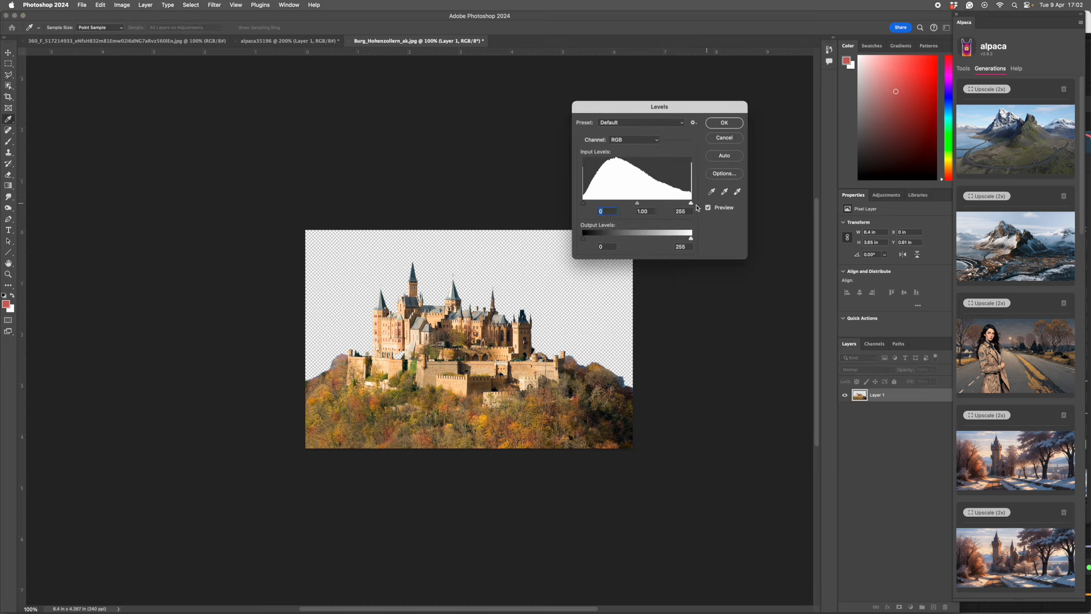
left_click_drag(637, 203, 648, 203)
left_click_drag(583, 203, 597, 202)
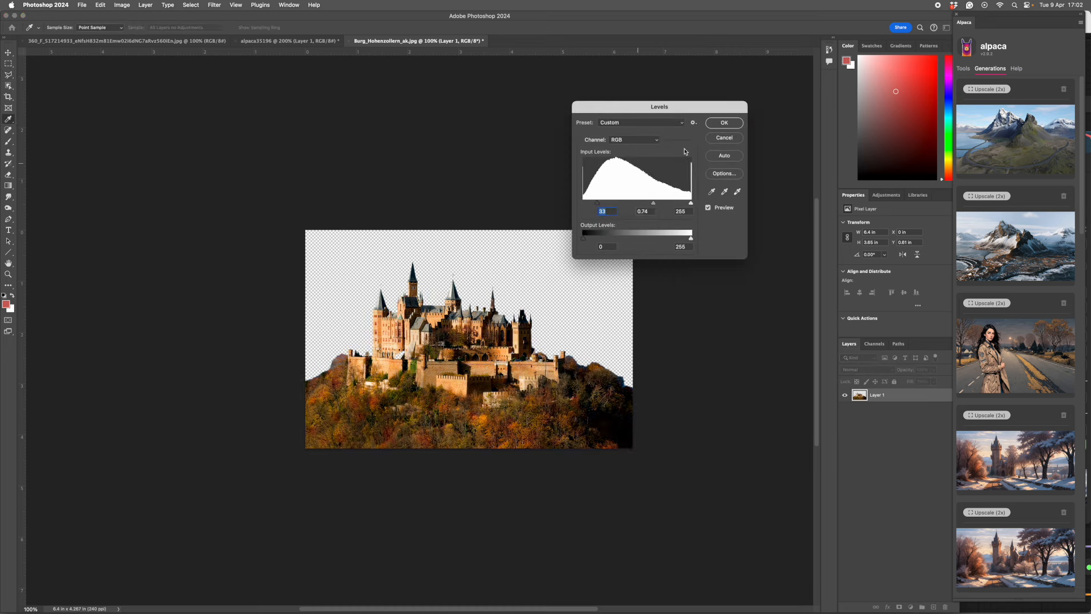
left_click(723, 124)
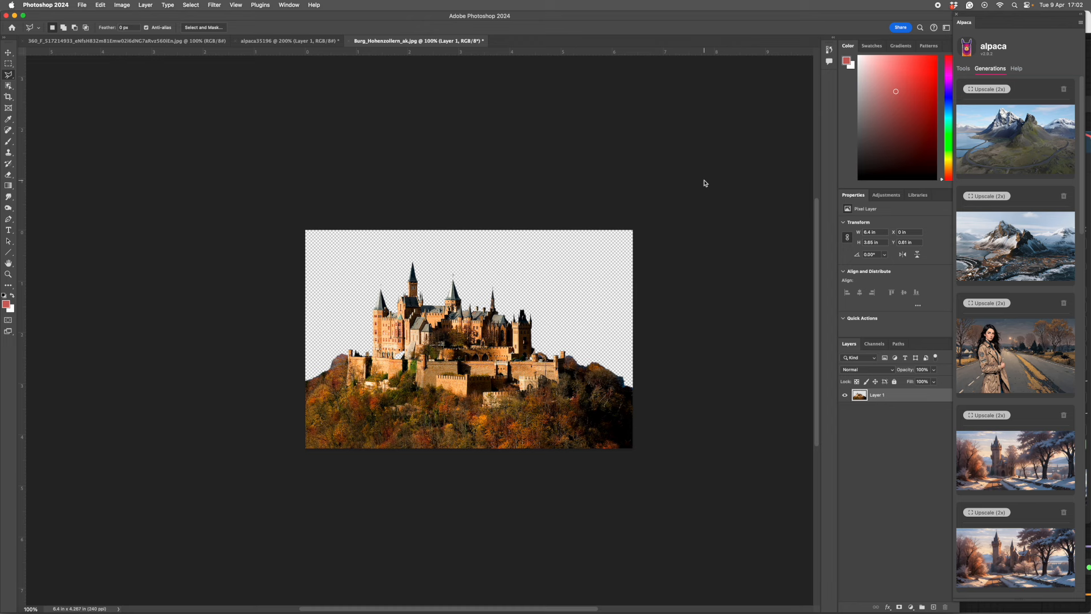
Step: Reduce the castle cutout's saturation slightly with Hue/Saturation
key("super+u")
left_click_drag(899, 304, 885, 305)
left_click(988, 241)
Step: Check the castle document's pixel dimensions in Image Size and inspect the cutout's edges up close
key("super+alt+i")
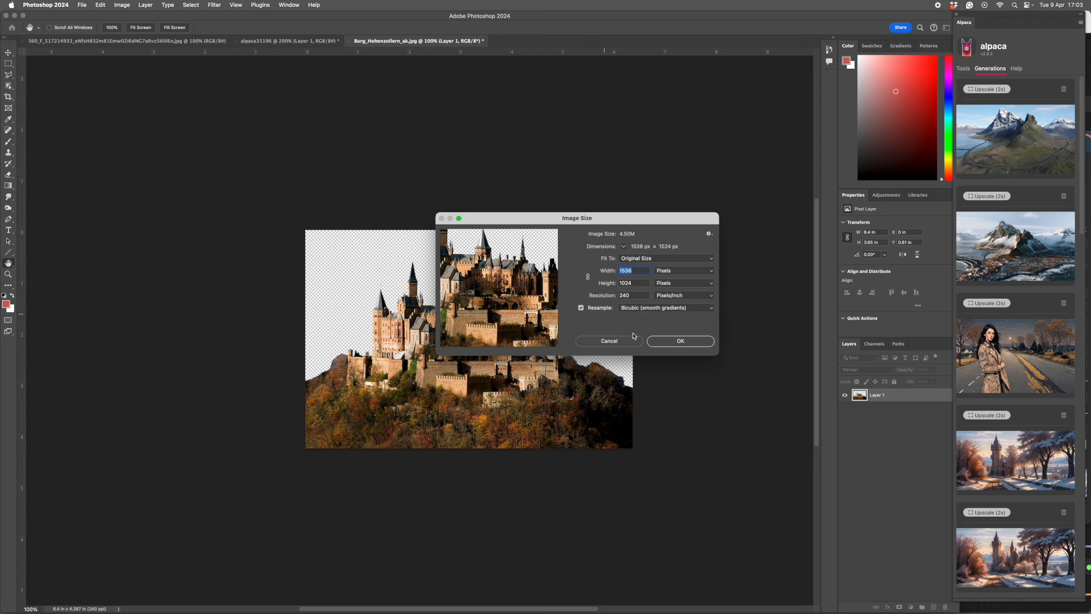
left_click(654, 341)
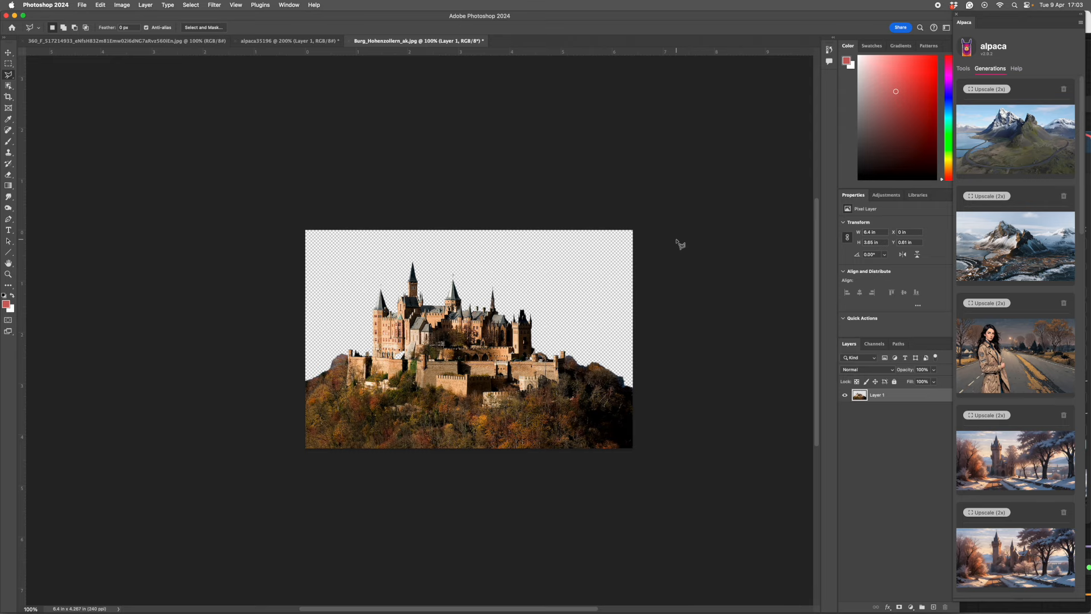
left_click(682, 336, "super")
left_click_drag(669, 346, 758, 336)
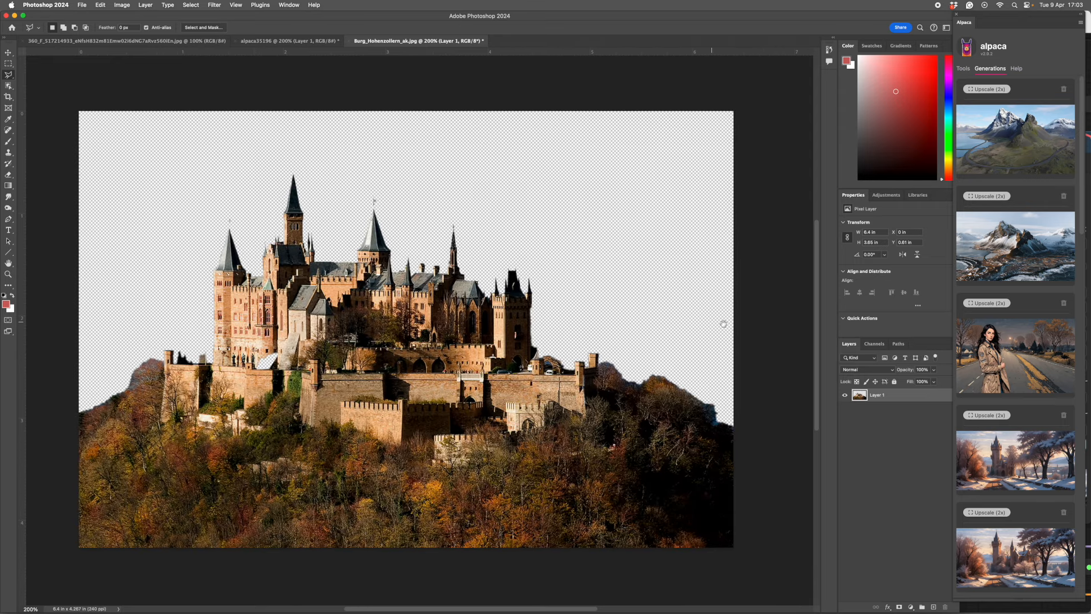
scroll(778, 329, "left", 1)
scroll(777, 336, "down", 2)
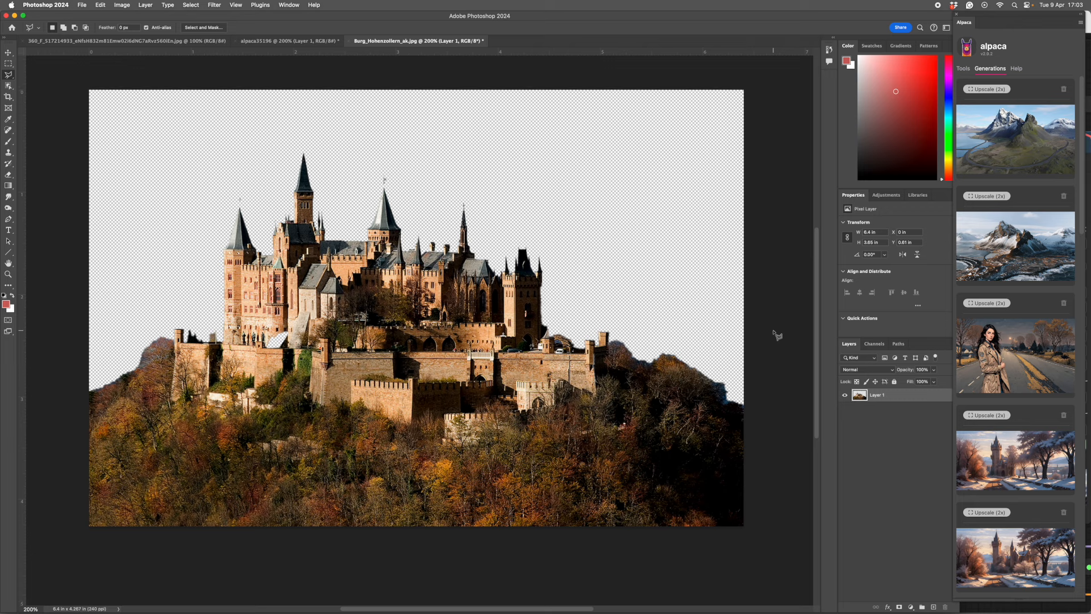